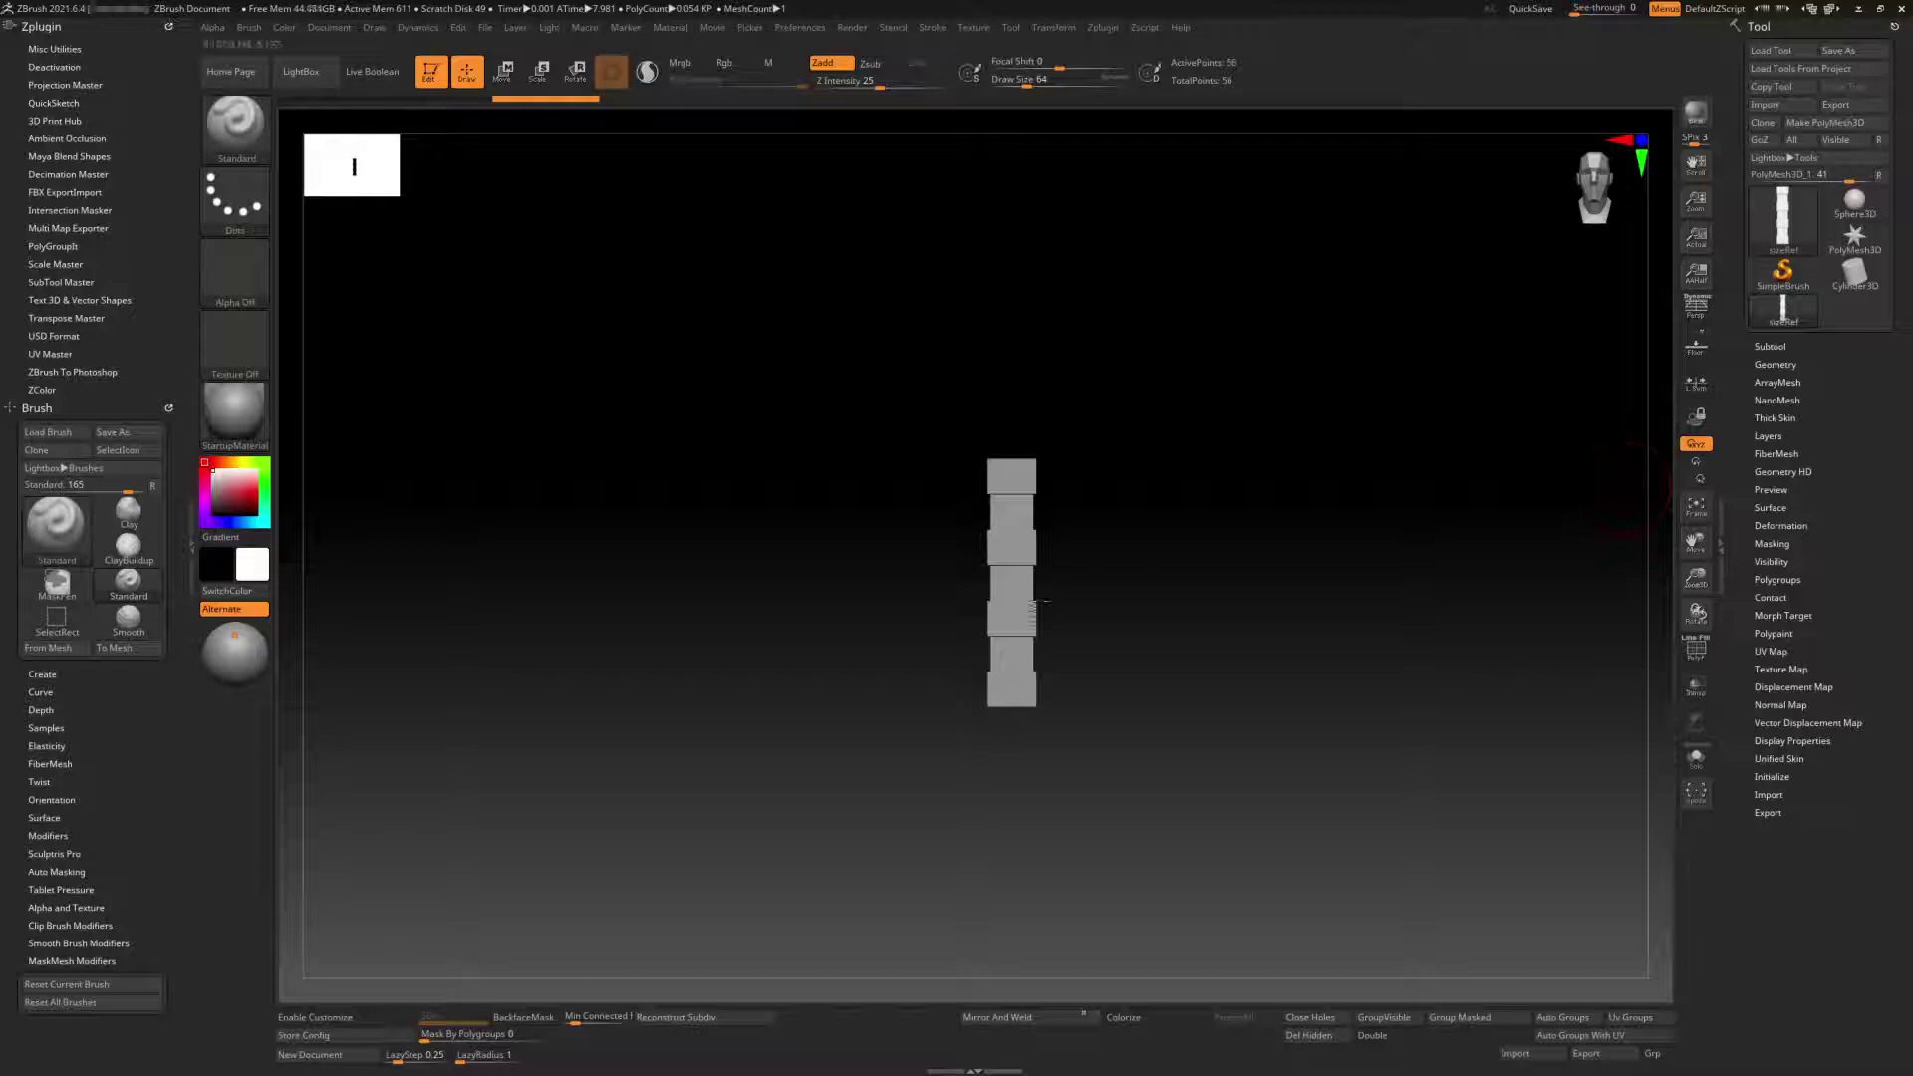
# Step: Append a red ZSphere subtool and rotate its shoulder-to-elbow chain into pose with Transpose
pyautogui.press('f')
pyautogui.click(1769, 346)
pyautogui.click(1838, 710)
pyautogui.click(1408, 873)
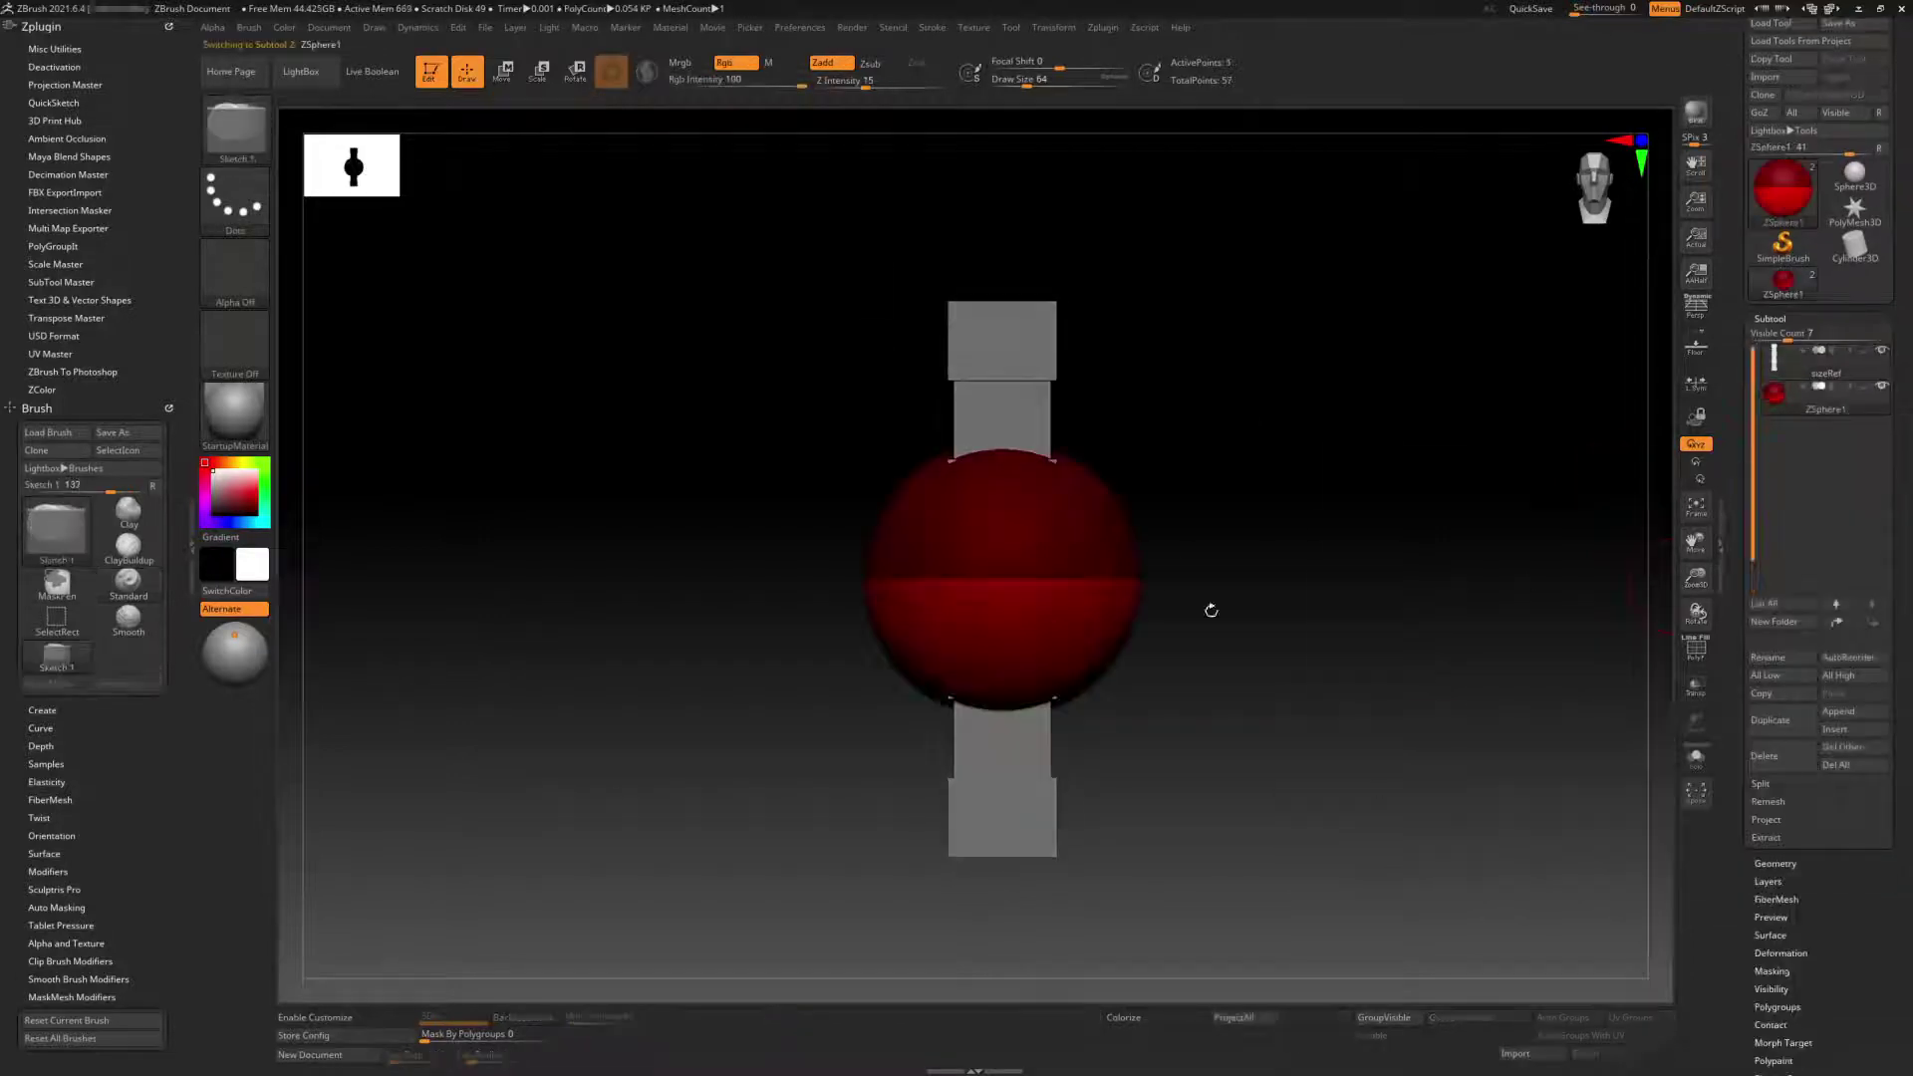
pyautogui.press('r')
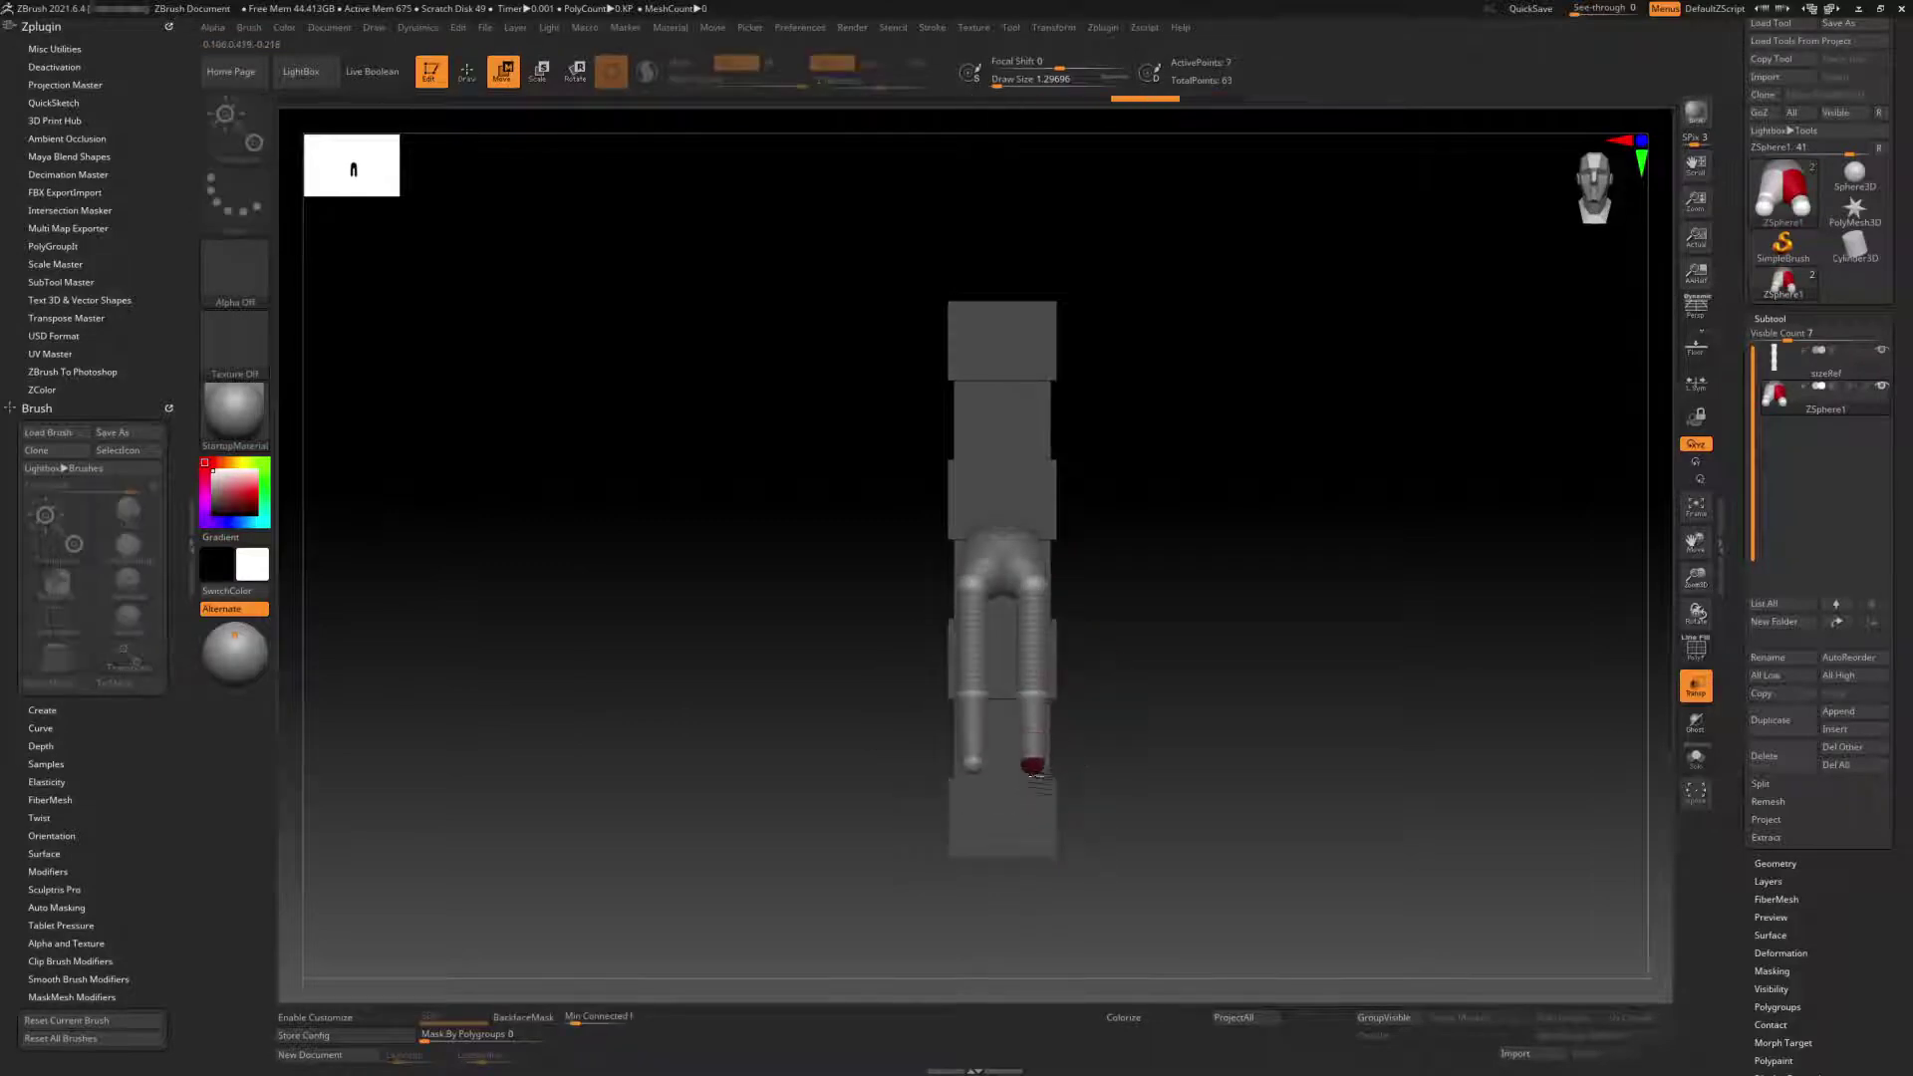
pyautogui.moveTo(1188, 394); pyautogui.dragTo(1225, 533)
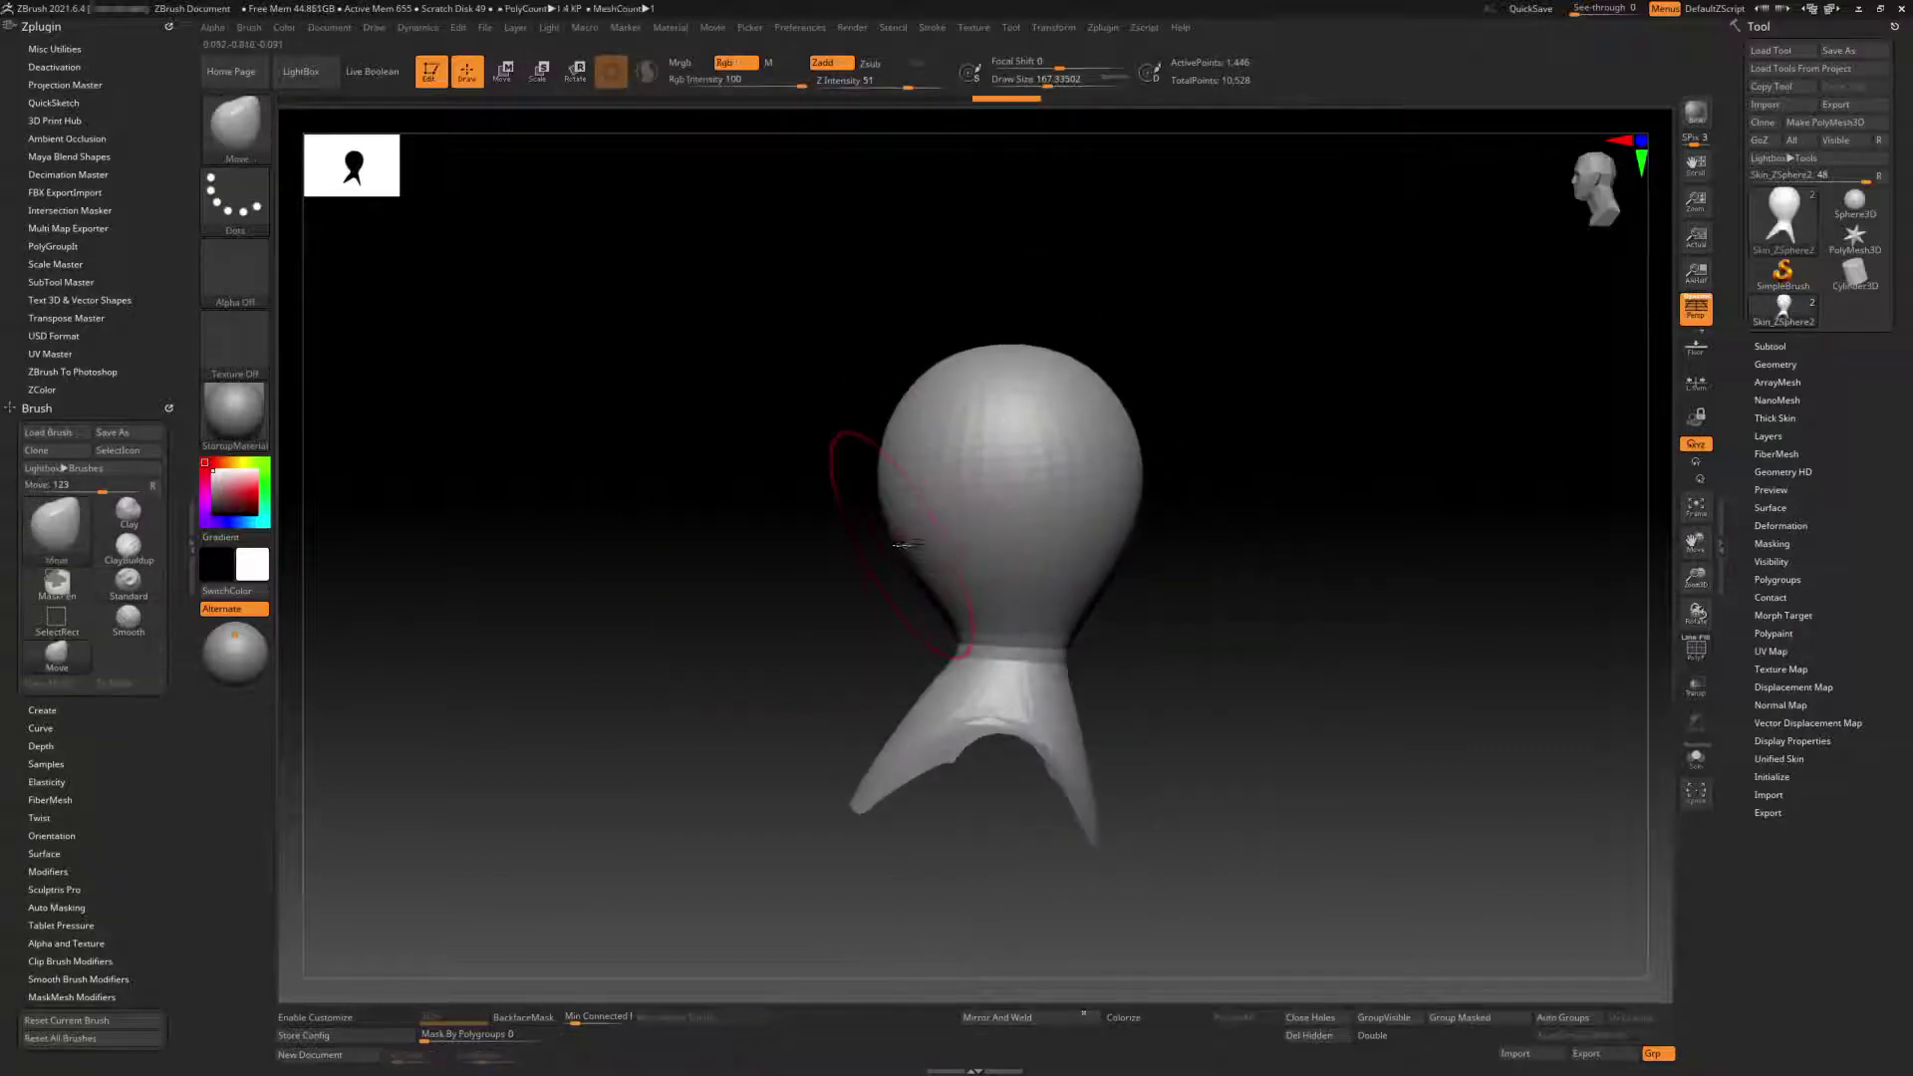
# Step: Turn the bust front-on and raise the eye area in view for facial sculpting
pyautogui.moveTo(931, 604); pyautogui.dragTo(1010, 690)
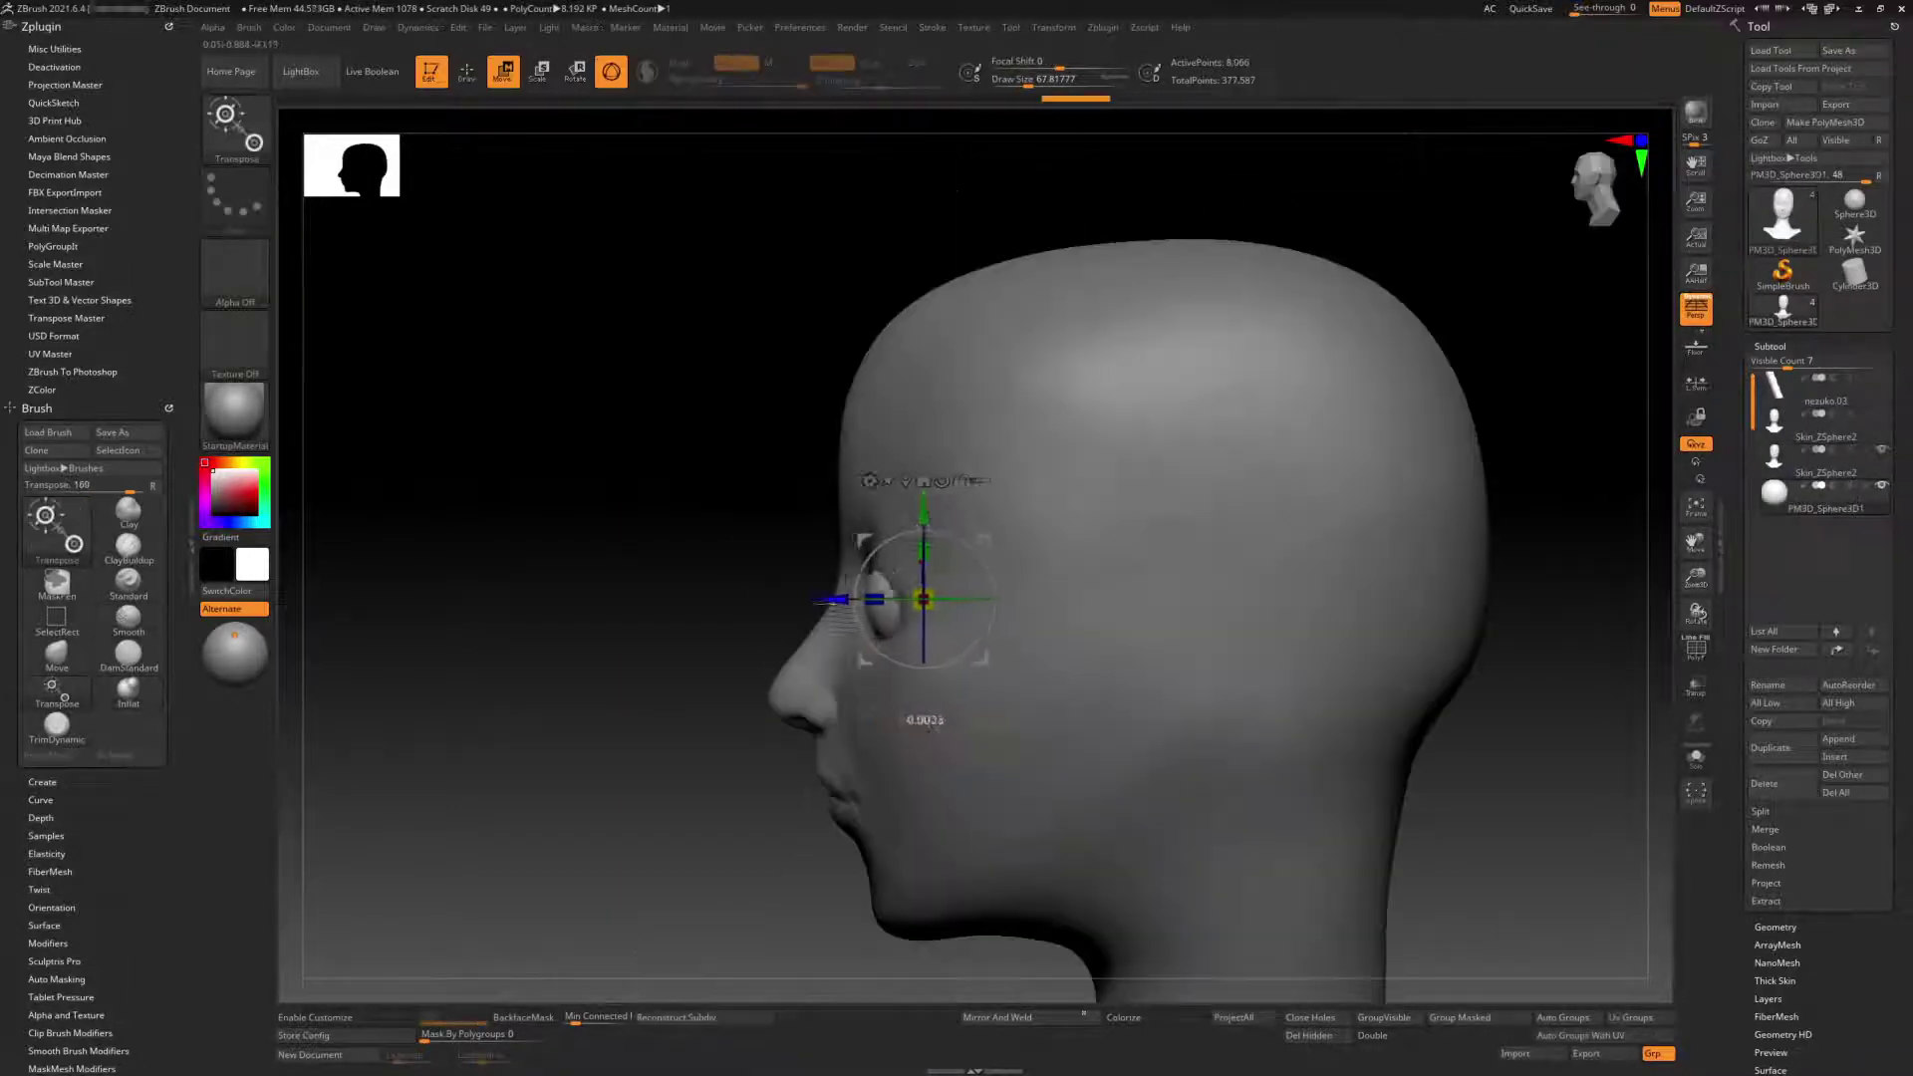
pyautogui.moveTo(944, 705); pyautogui.dragTo(929, 599)
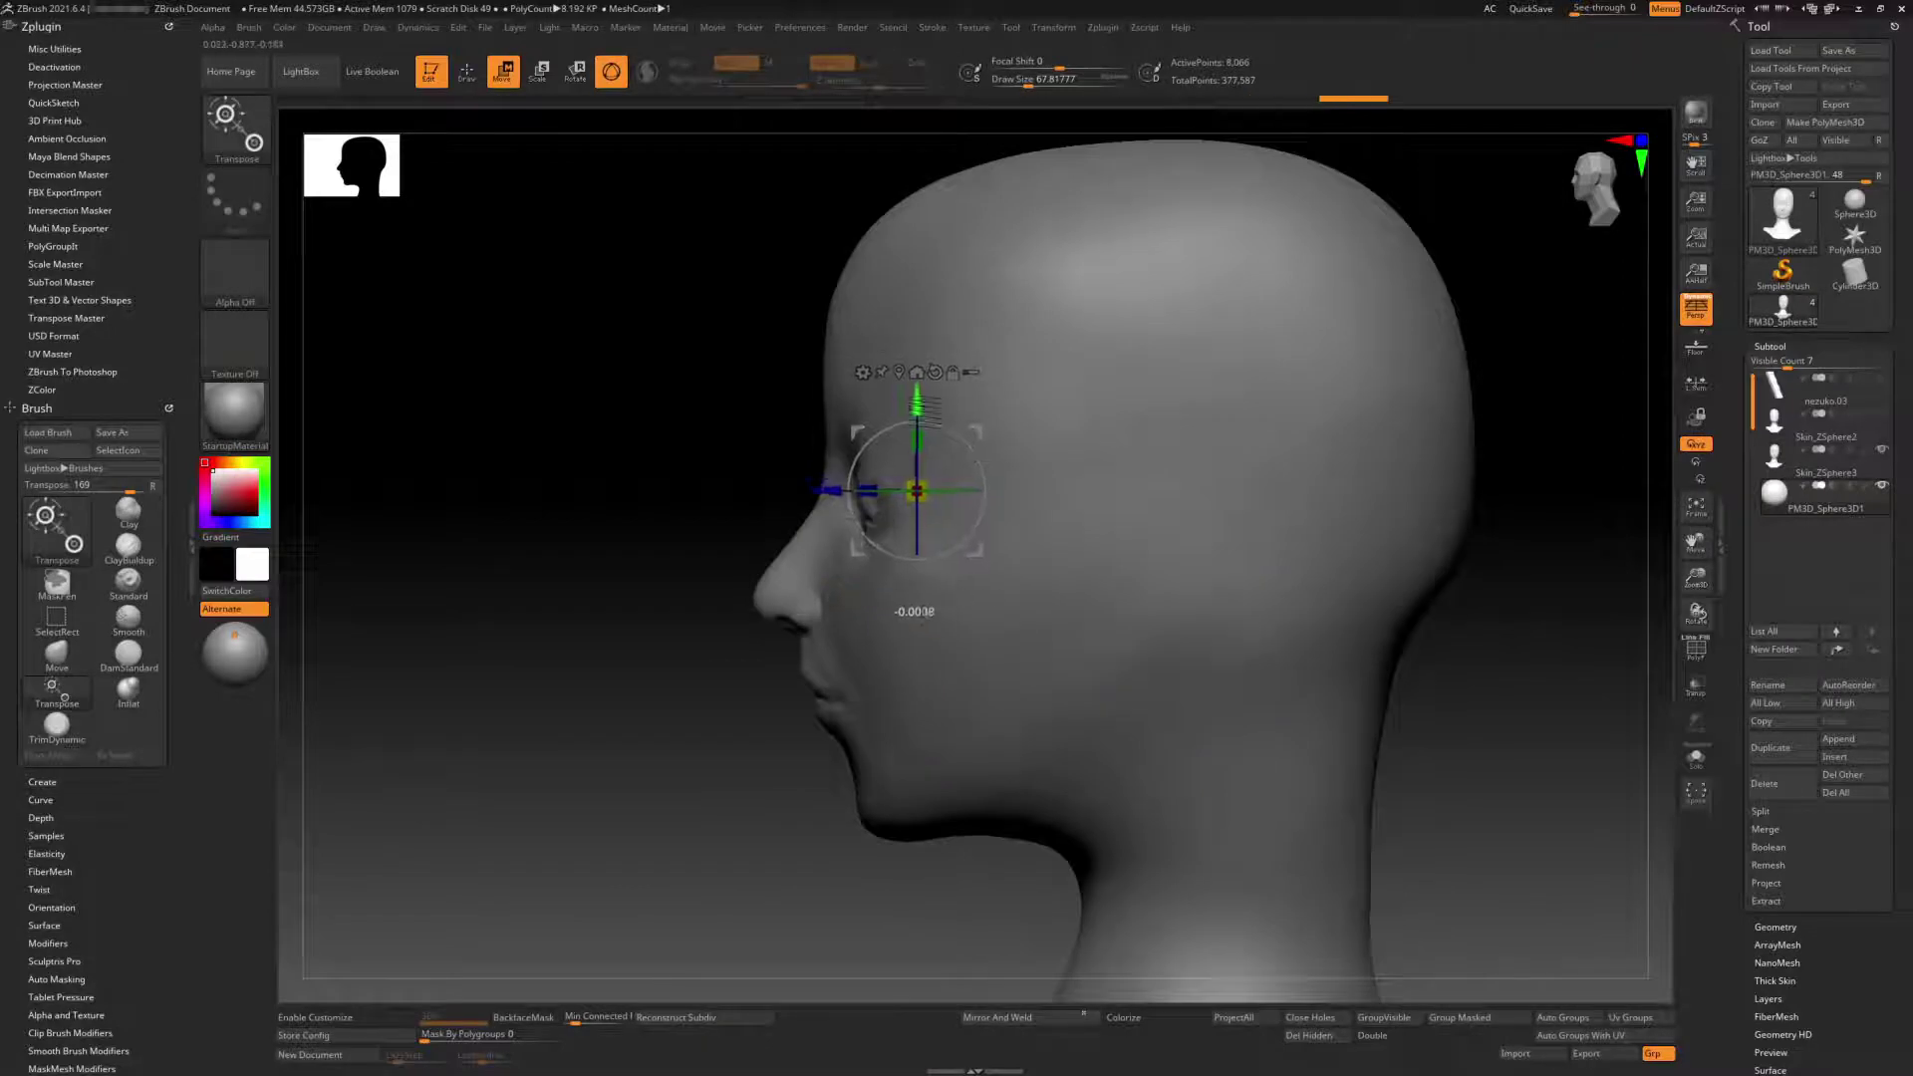
pyautogui.moveTo(1445, 598); pyautogui.dragTo(1654, 688)
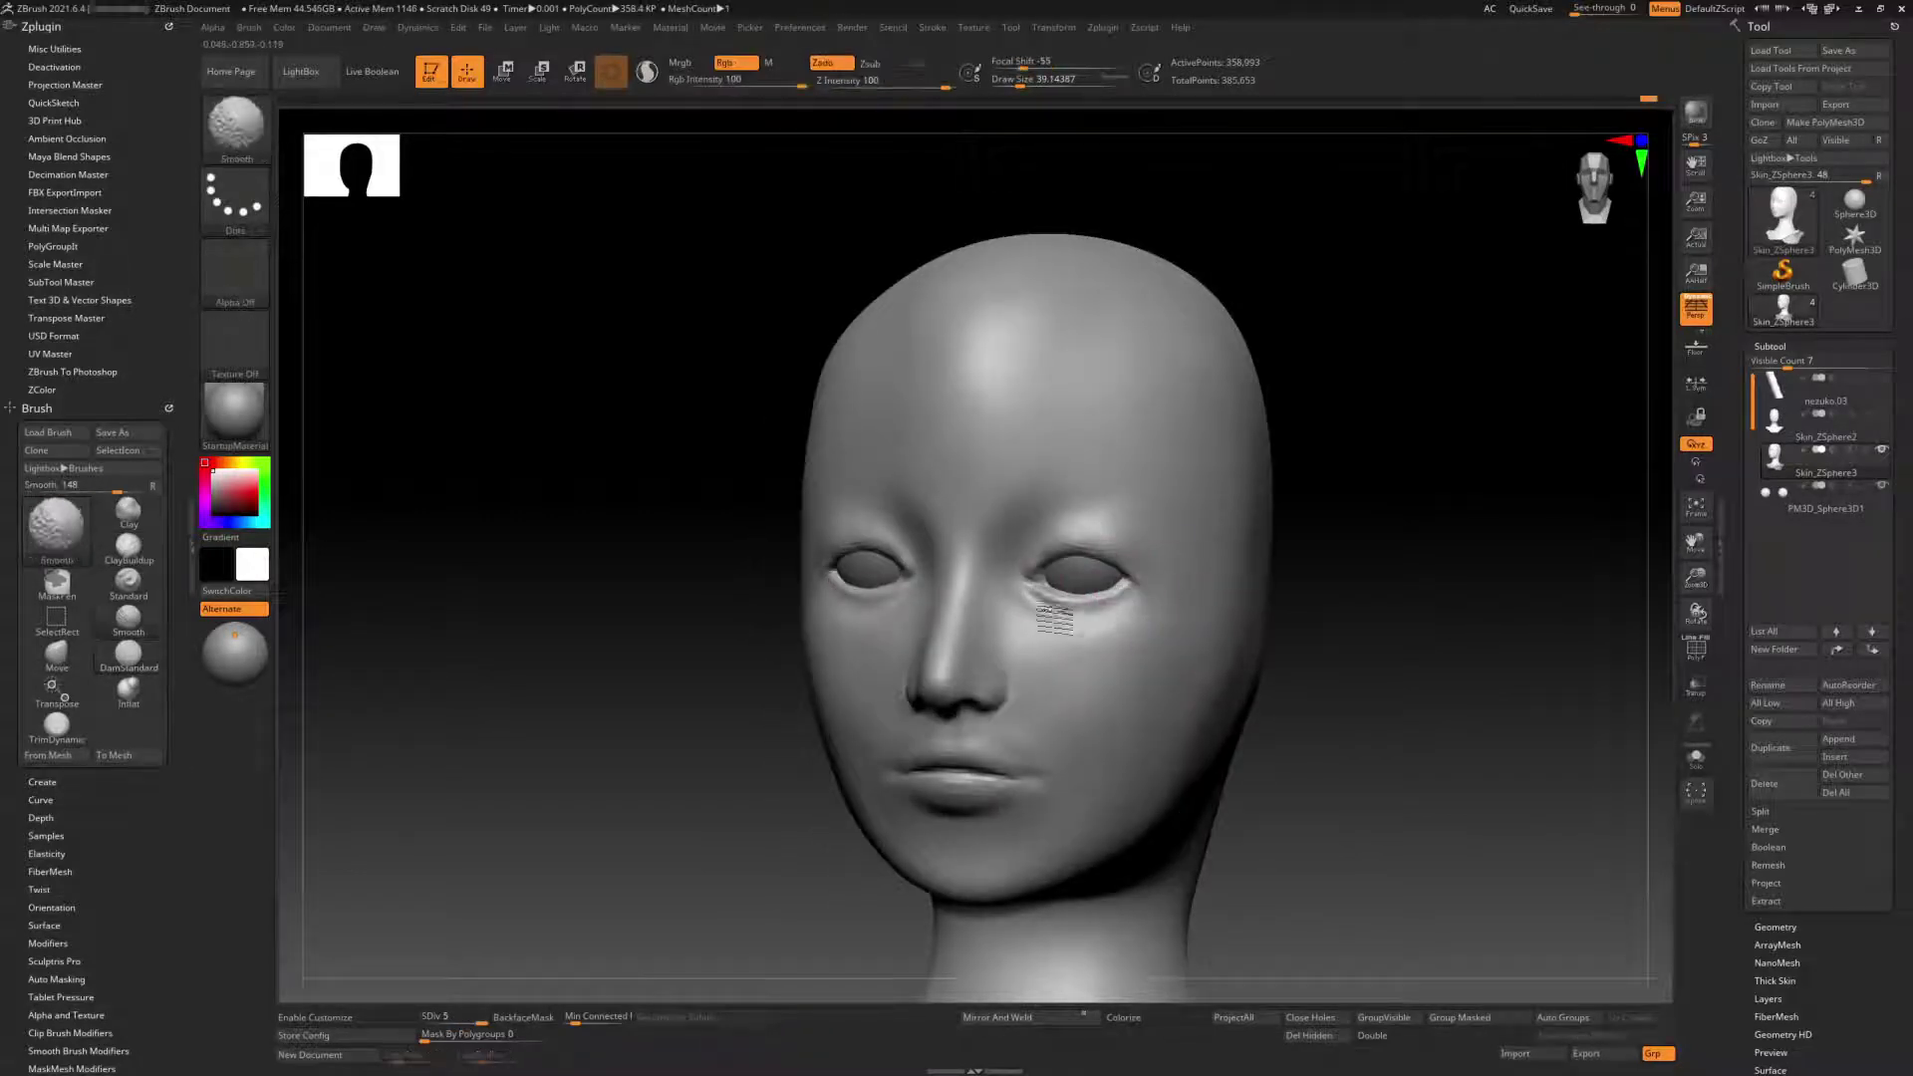
# Step: Switch to the Inflat brush (BIN) and angle the head to work on the eyelids
pyautogui.press('b')
pyautogui.press('i')
pyautogui.press('n')
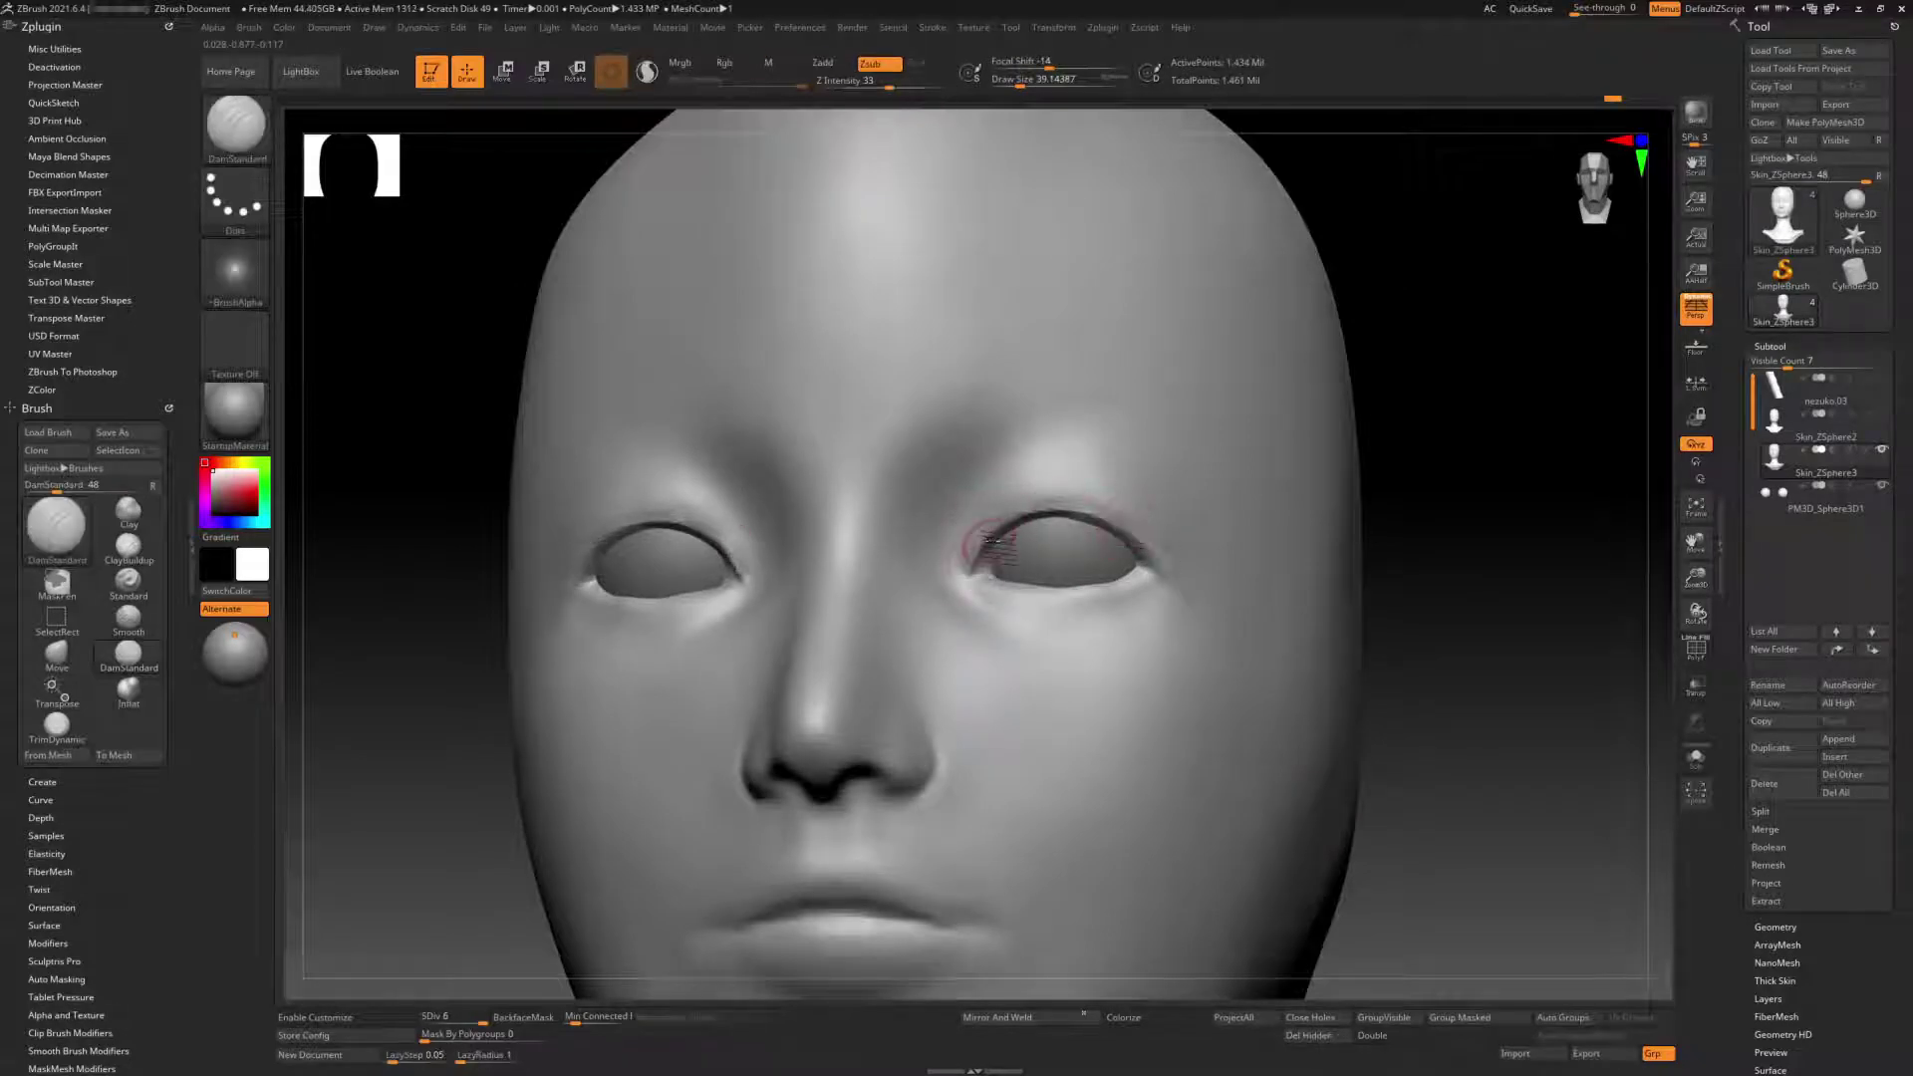
pyautogui.moveTo(739, 526); pyautogui.dragTo(730, 576, button='right')
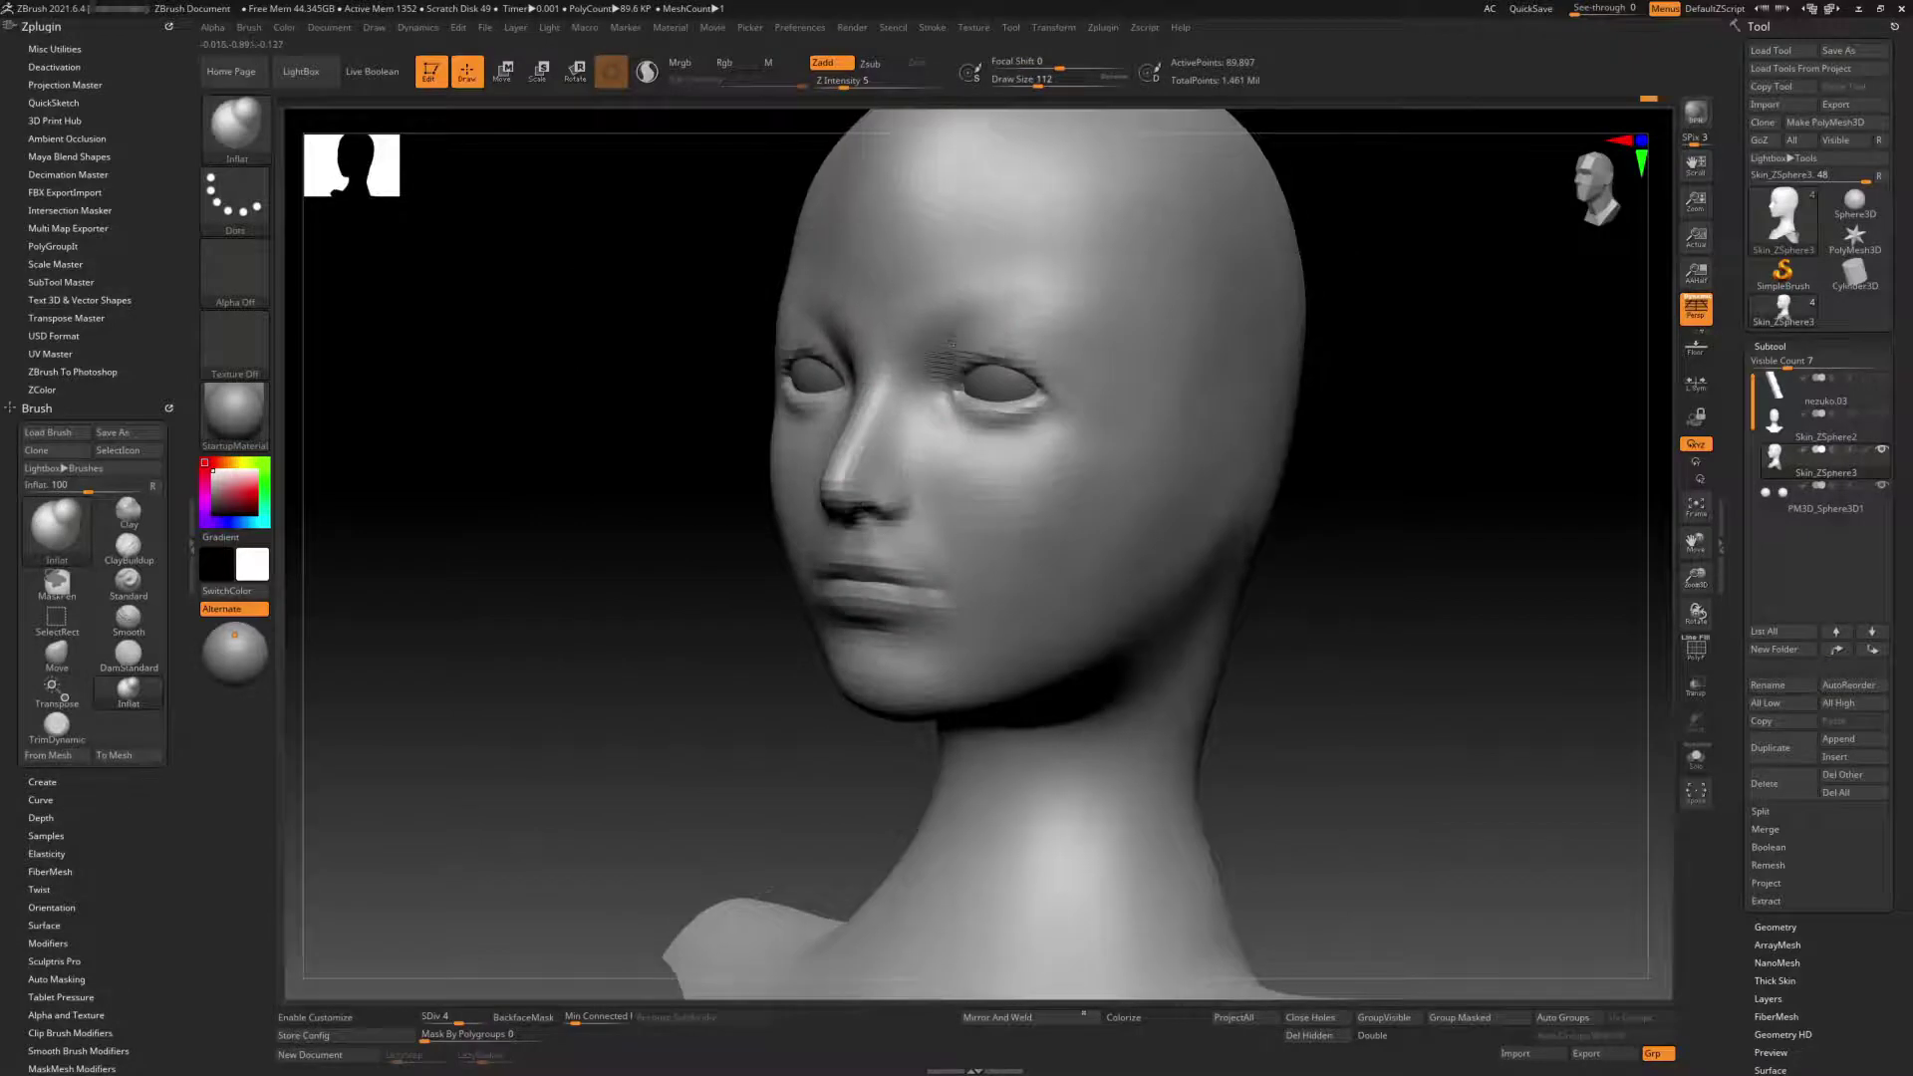
pyautogui.moveTo(952, 344)
pyautogui.mouseDown(button='right')
pyautogui.moveTo(1003, 299)
pyautogui.moveTo(929, 267)
pyautogui.moveTo(941, 296)
pyautogui.mouseUp(button='right')
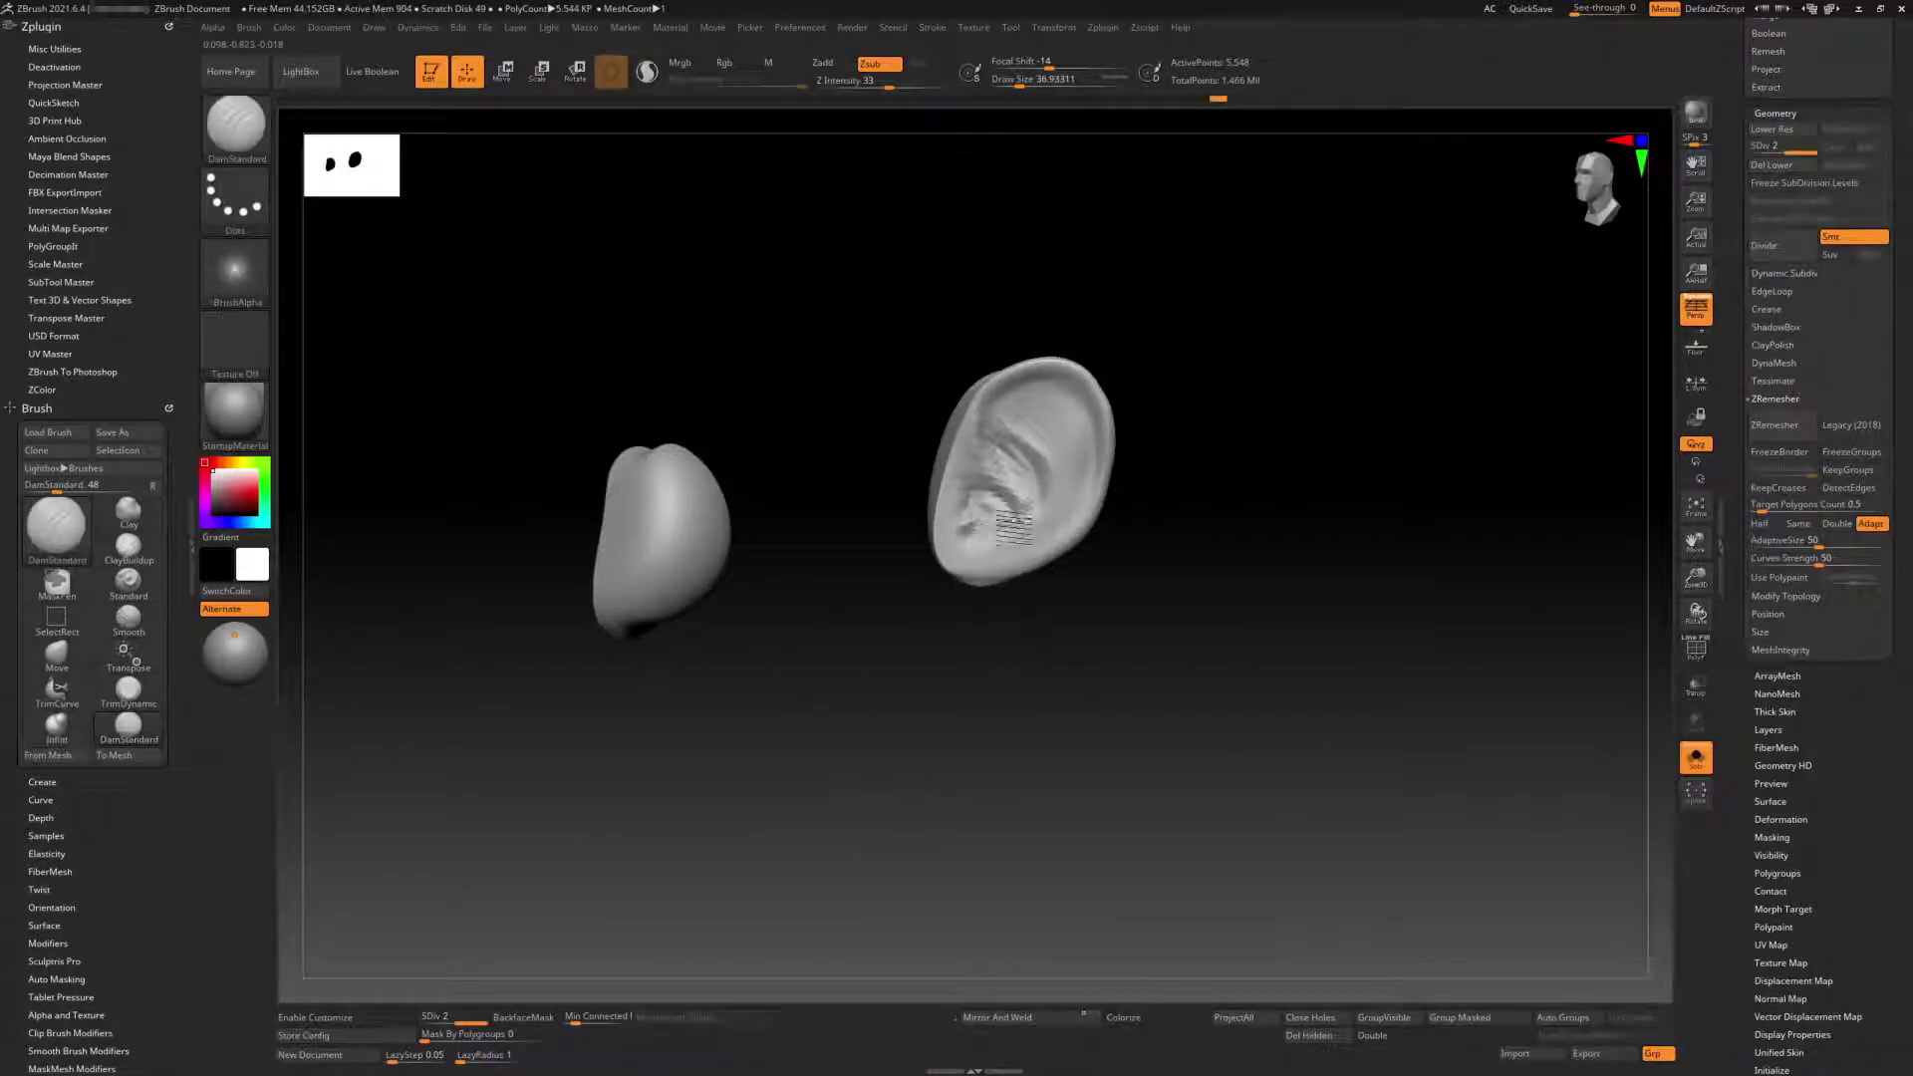
# Step: Alternate the Move (BMV) and DamStandard (BDS) brushes to shape fingers and carve knuckle creases
pyautogui.press('b')
pyautogui.press('m')
pyautogui.press('v')
pyautogui.press('b')
pyautogui.press('d')
pyautogui.press('s')
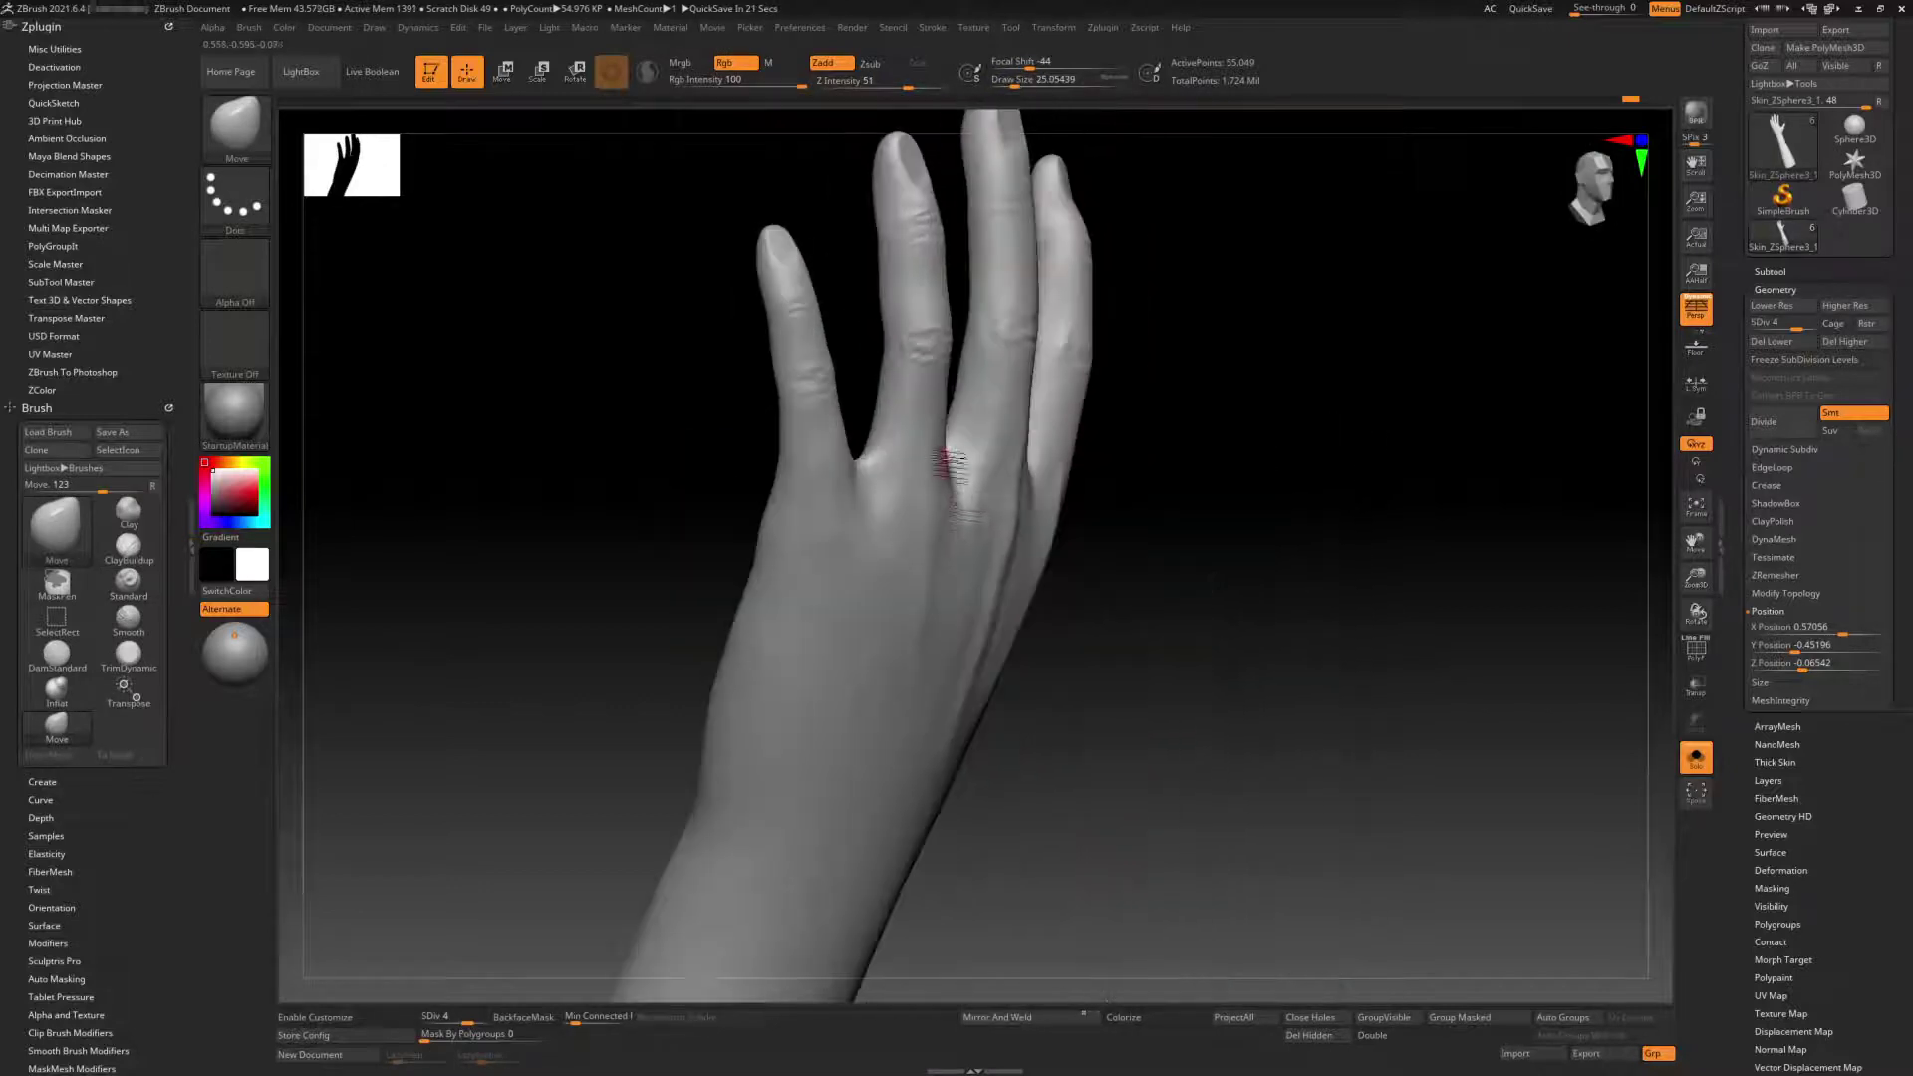
# Step: Run Decimation Master's Pre-process Current on the current mesh
pyautogui.press('space')
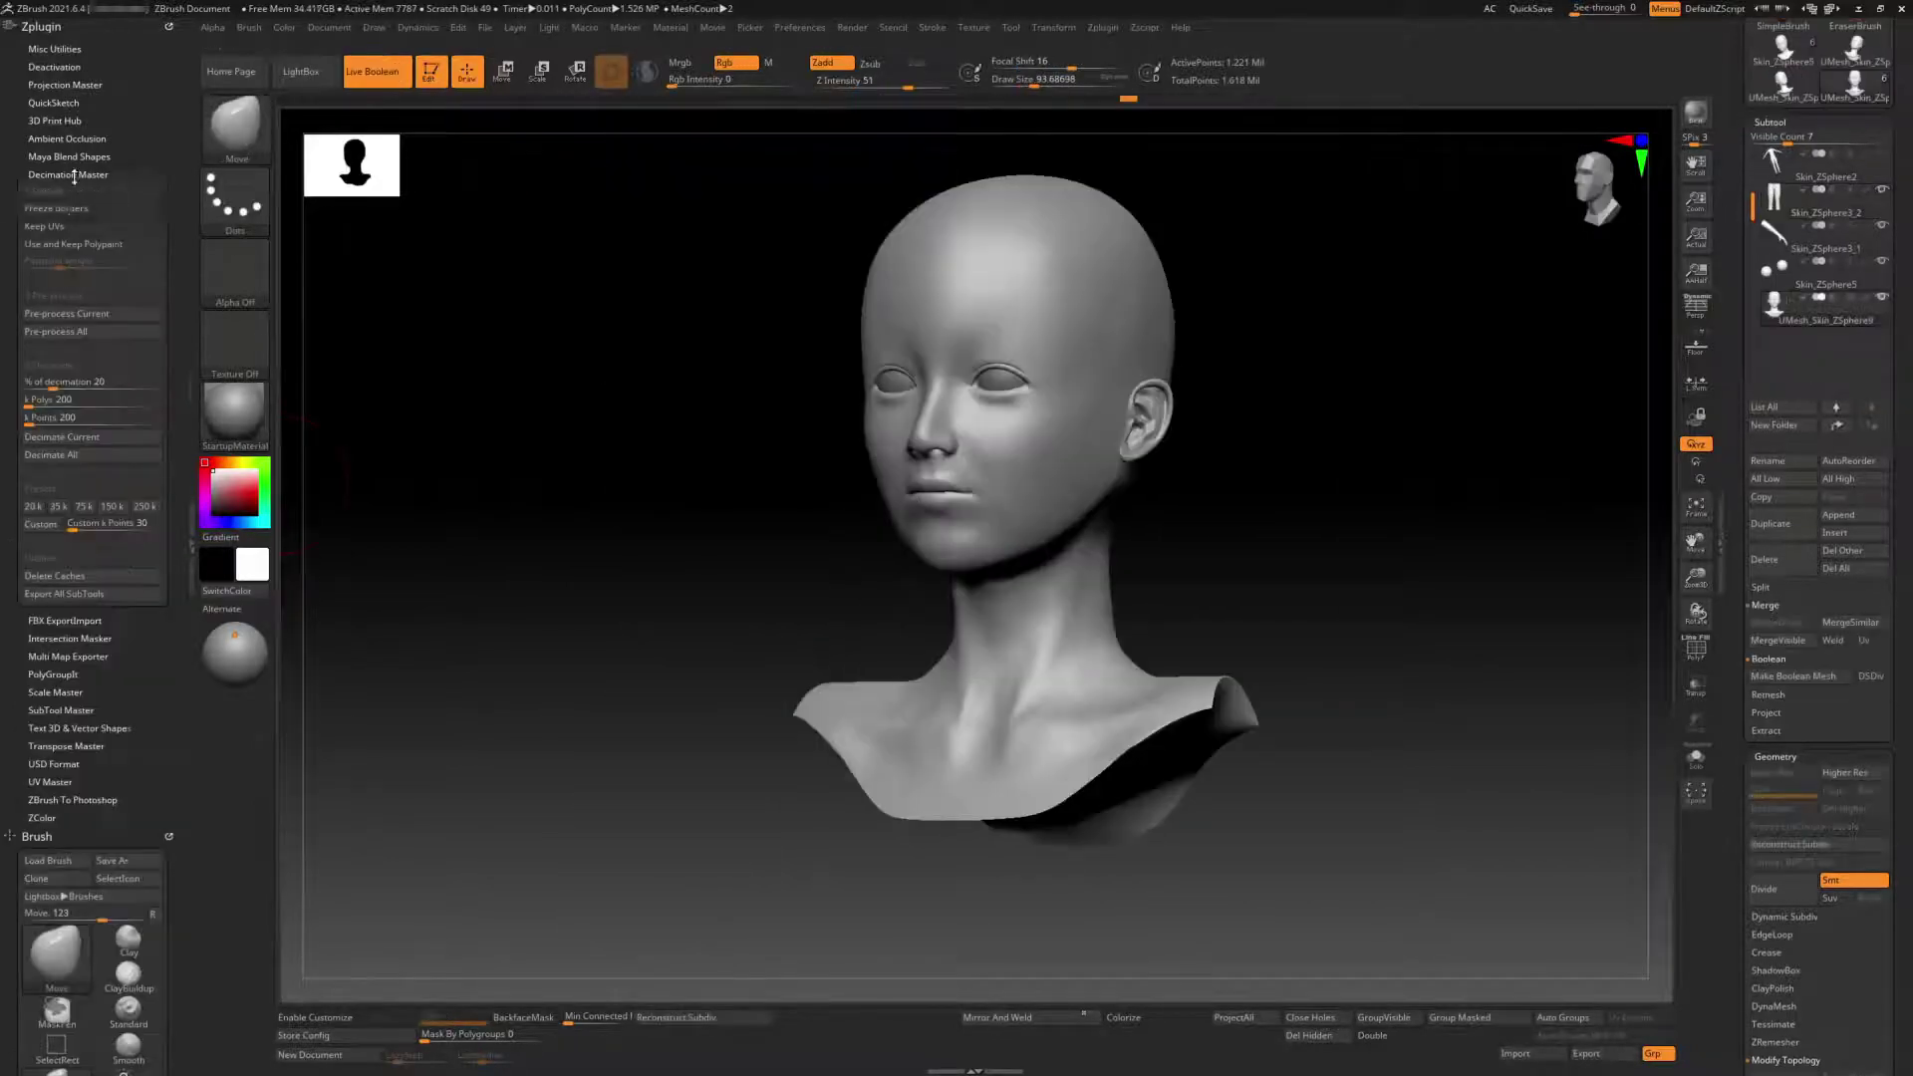
pyautogui.click(66, 314)
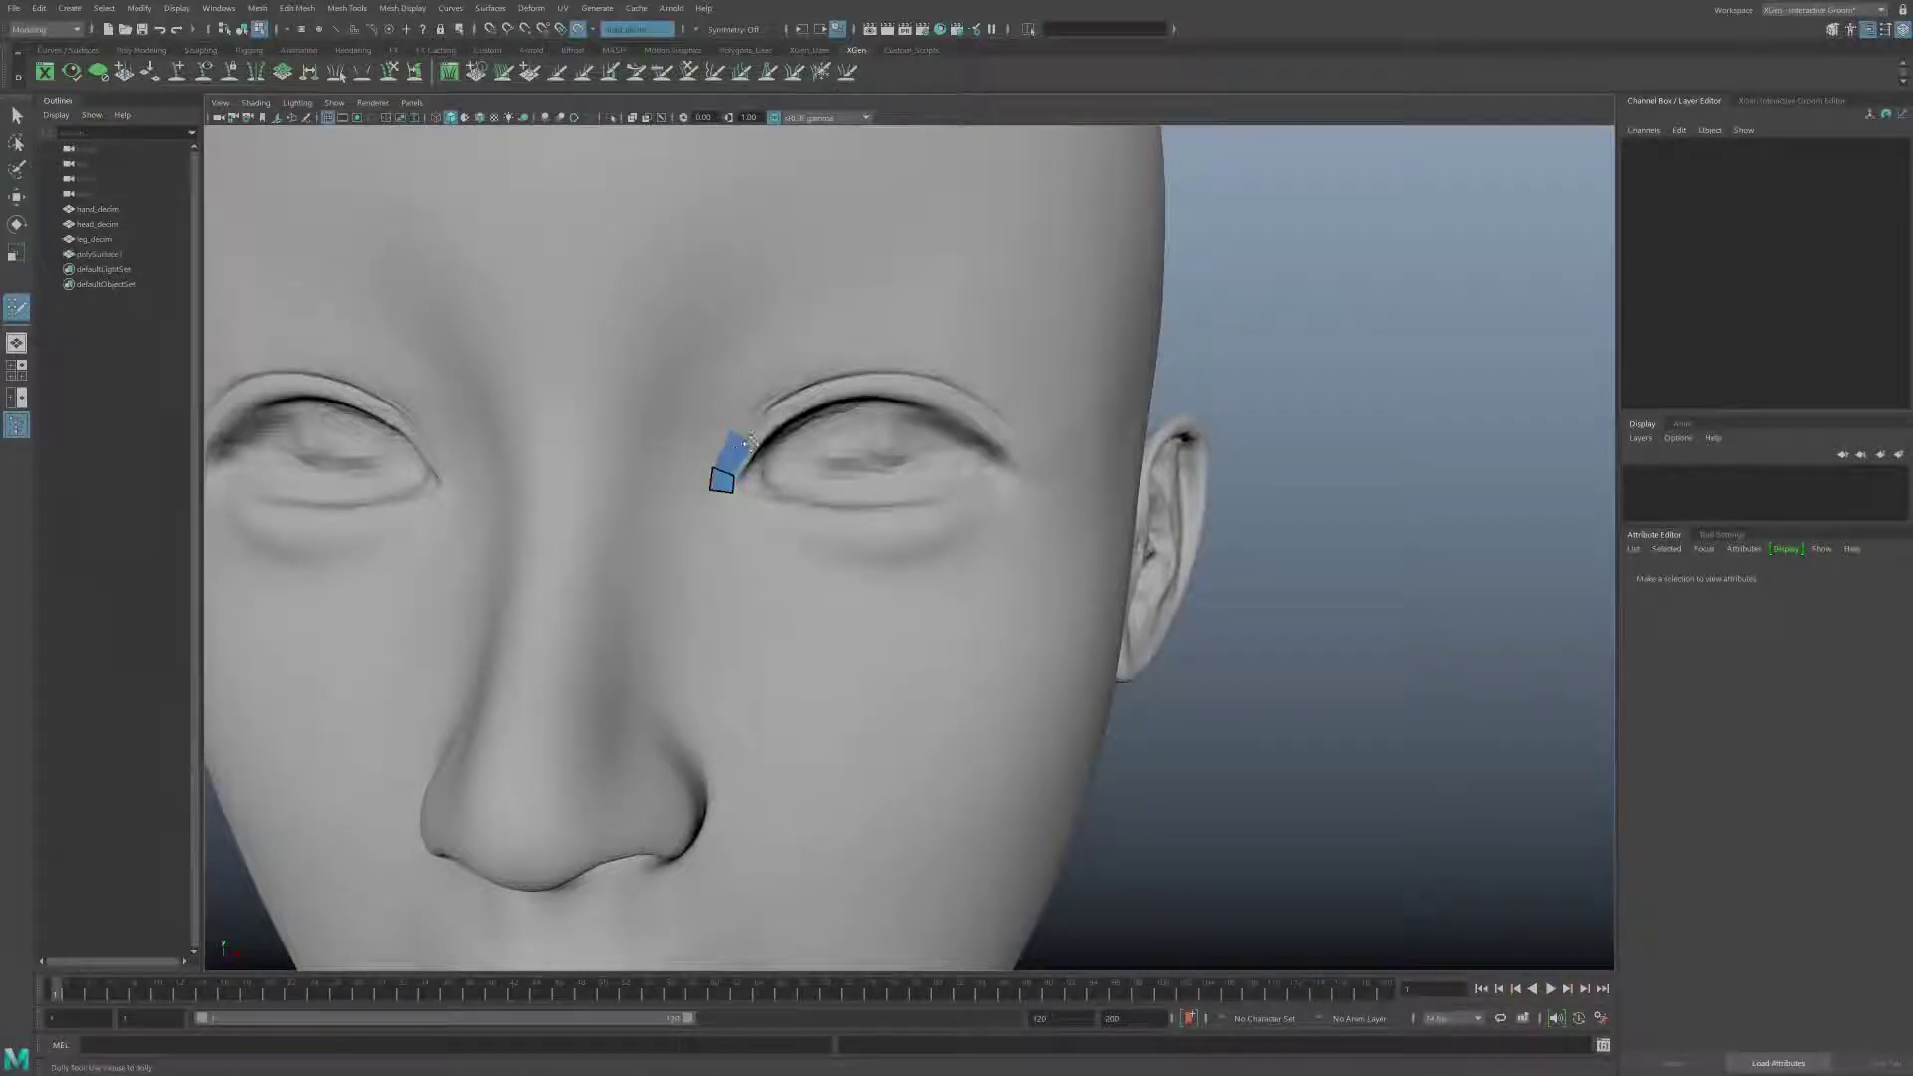
# Step: Extend the Quad Draw strip along the brow and under the eye
pyautogui.moveTo(749, 442); pyautogui.dragTo(778, 399)
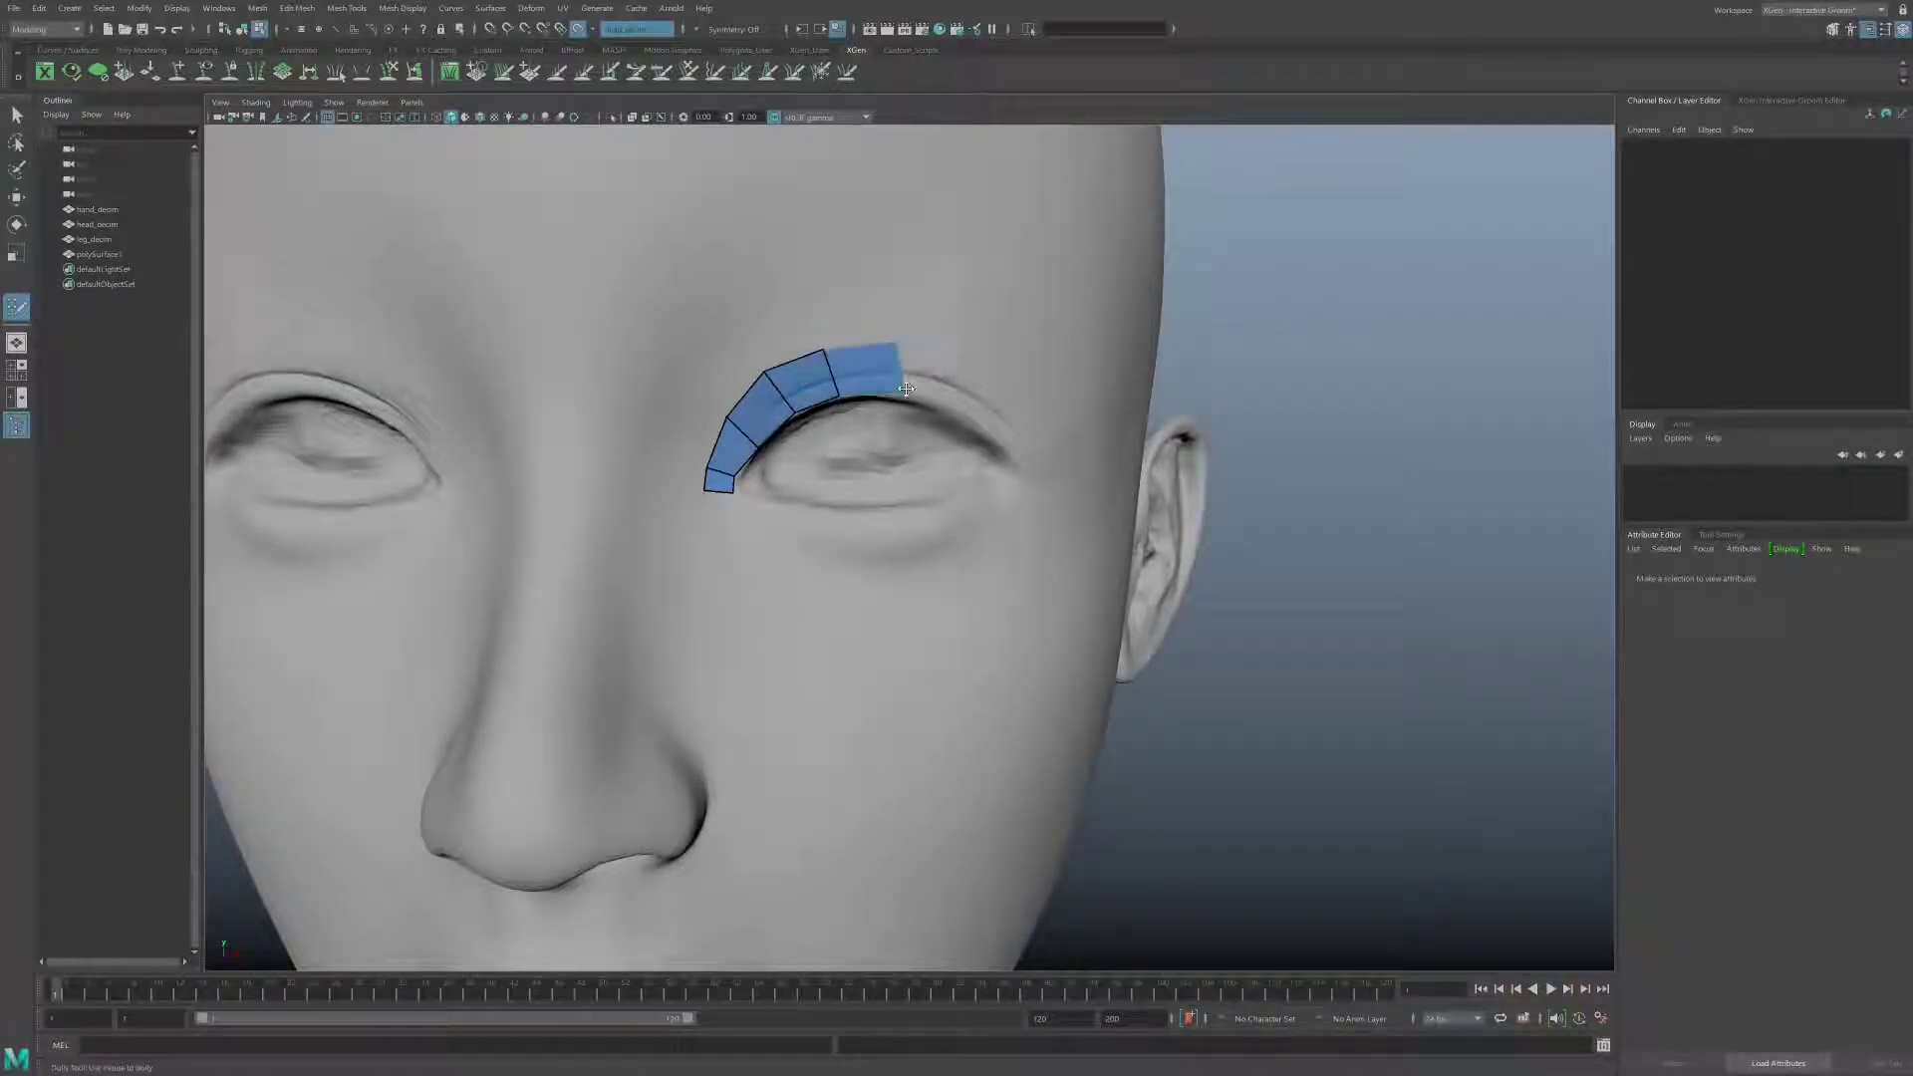
pyautogui.keyDown('alt'); pyautogui.moveTo(978, 386); pyautogui.dragTo(1036, 428); pyautogui.keyUp('alt')
pyautogui.moveTo(1036, 429); pyautogui.dragTo(1091, 463)
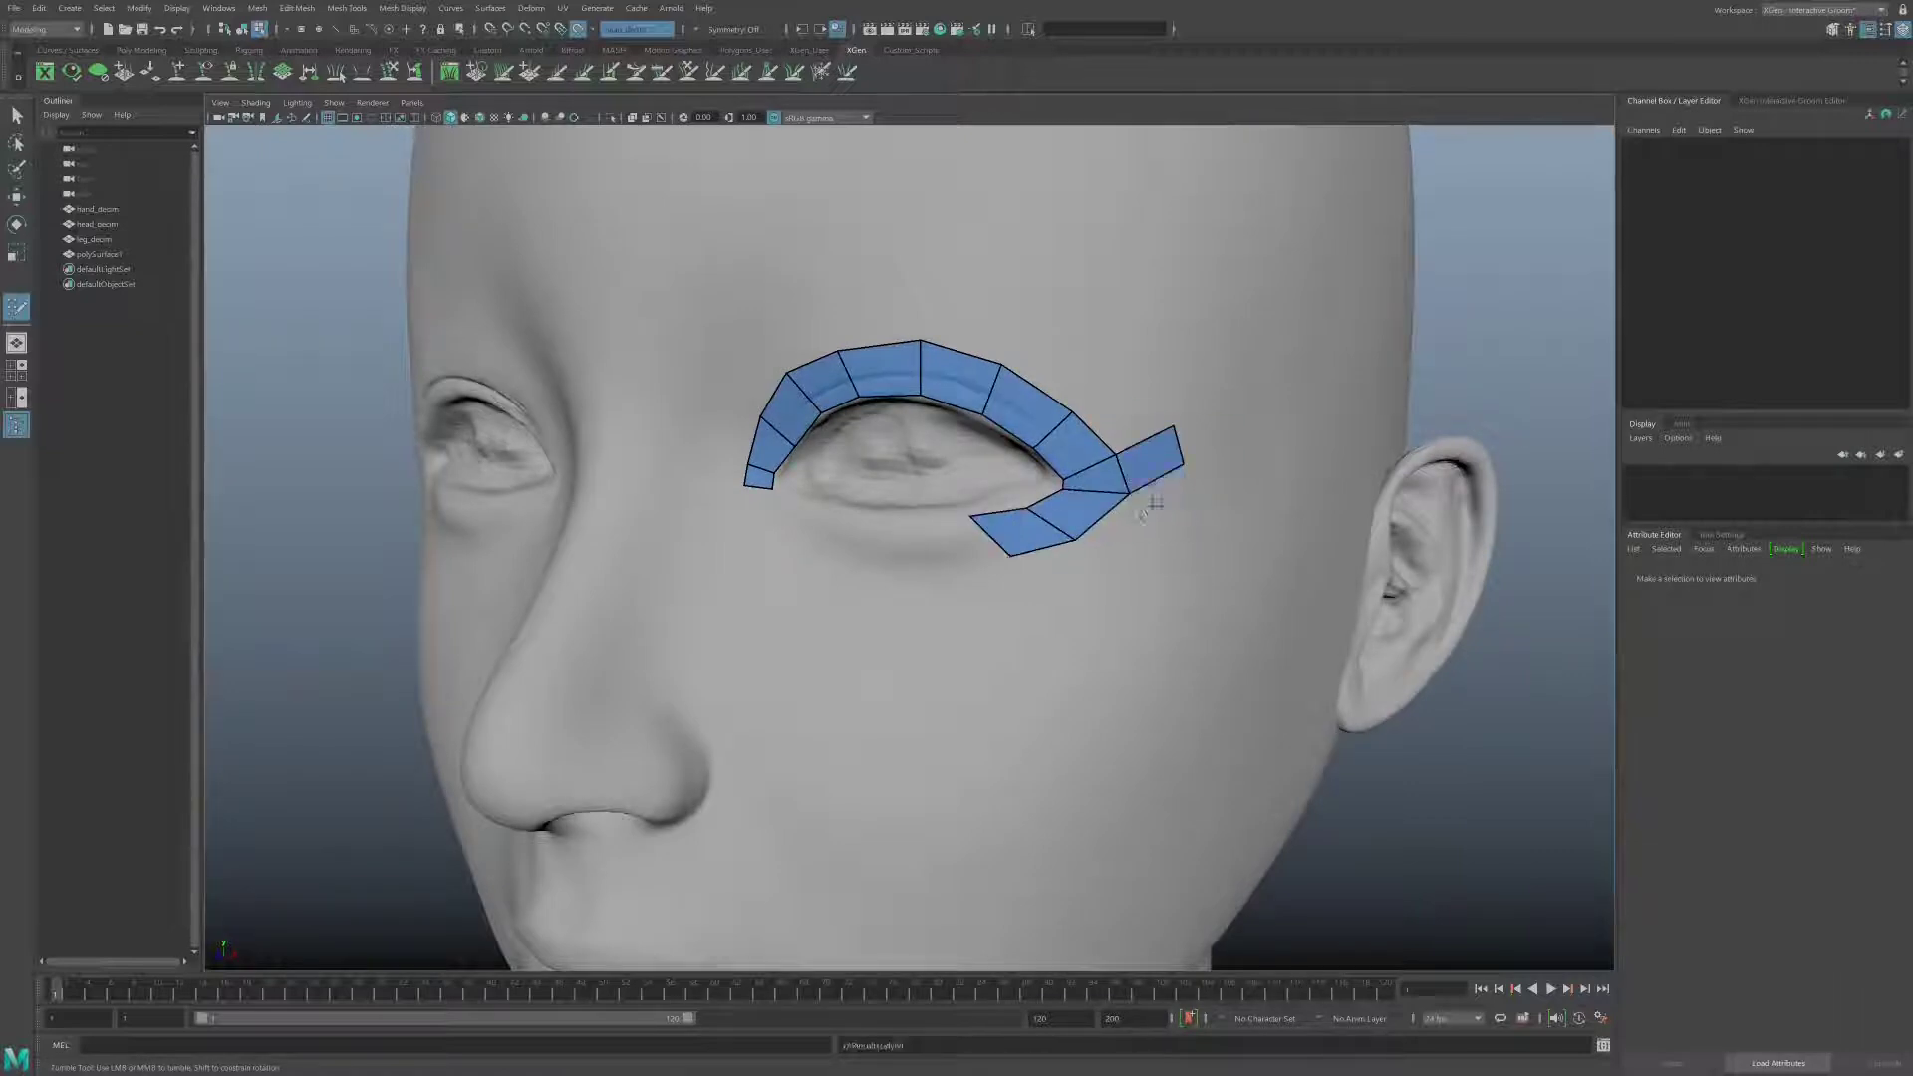
pyautogui.keyDown('alt'); pyautogui.moveTo(1164, 551); pyautogui.dragTo(1072, 529, button='middle'); pyautogui.keyUp('alt')
pyautogui.keyDown('alt'); pyautogui.moveTo(1000, 574); pyautogui.dragTo(951, 553); pyautogui.keyUp('alt')
pyautogui.moveTo(952, 553); pyautogui.dragTo(897, 528)
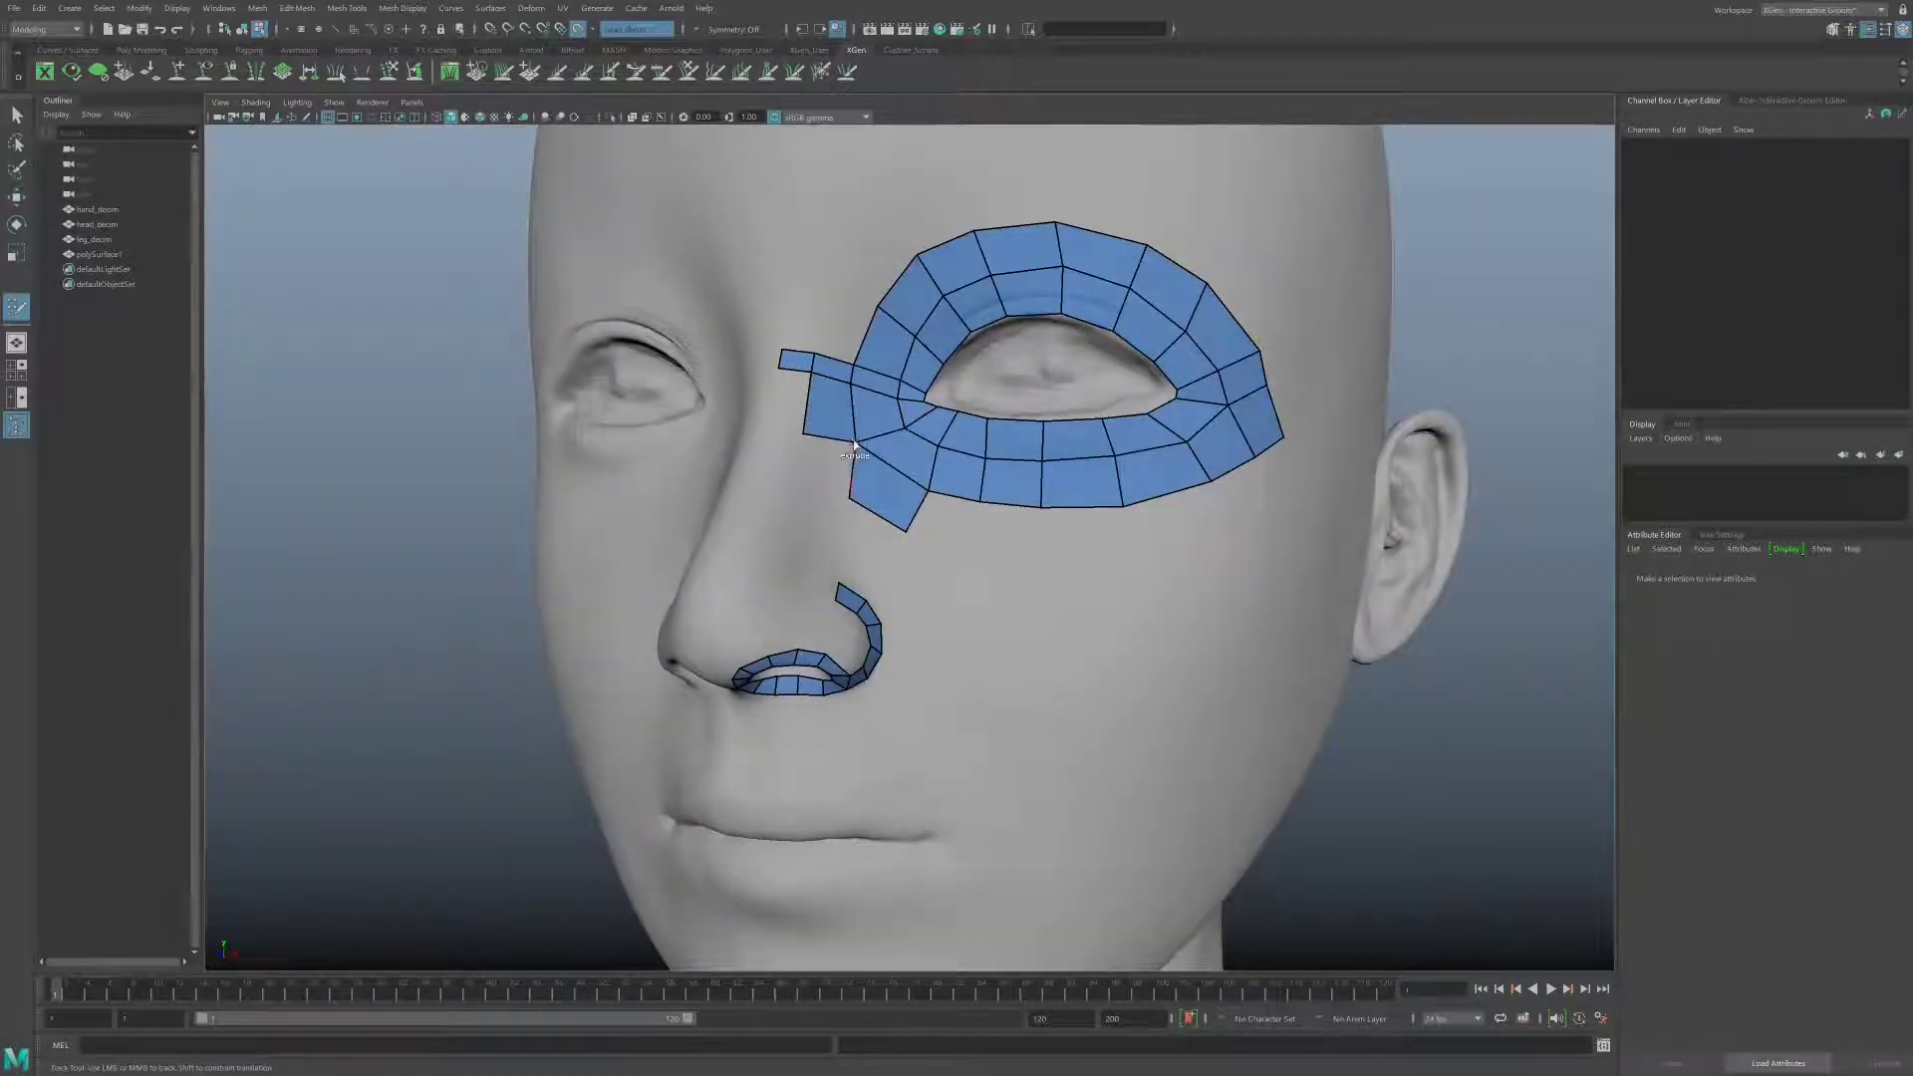
# Step: Draw a quad strip down the cheek, checking it from several angles
pyautogui.keyDown('alt'); pyautogui.moveTo(854, 445); pyautogui.dragTo(884, 531); pyautogui.keyUp('alt')
pyautogui.keyDown('alt'); pyautogui.moveTo(766, 530); pyautogui.dragTo(845, 459, button='middle'); pyautogui.keyUp('alt')
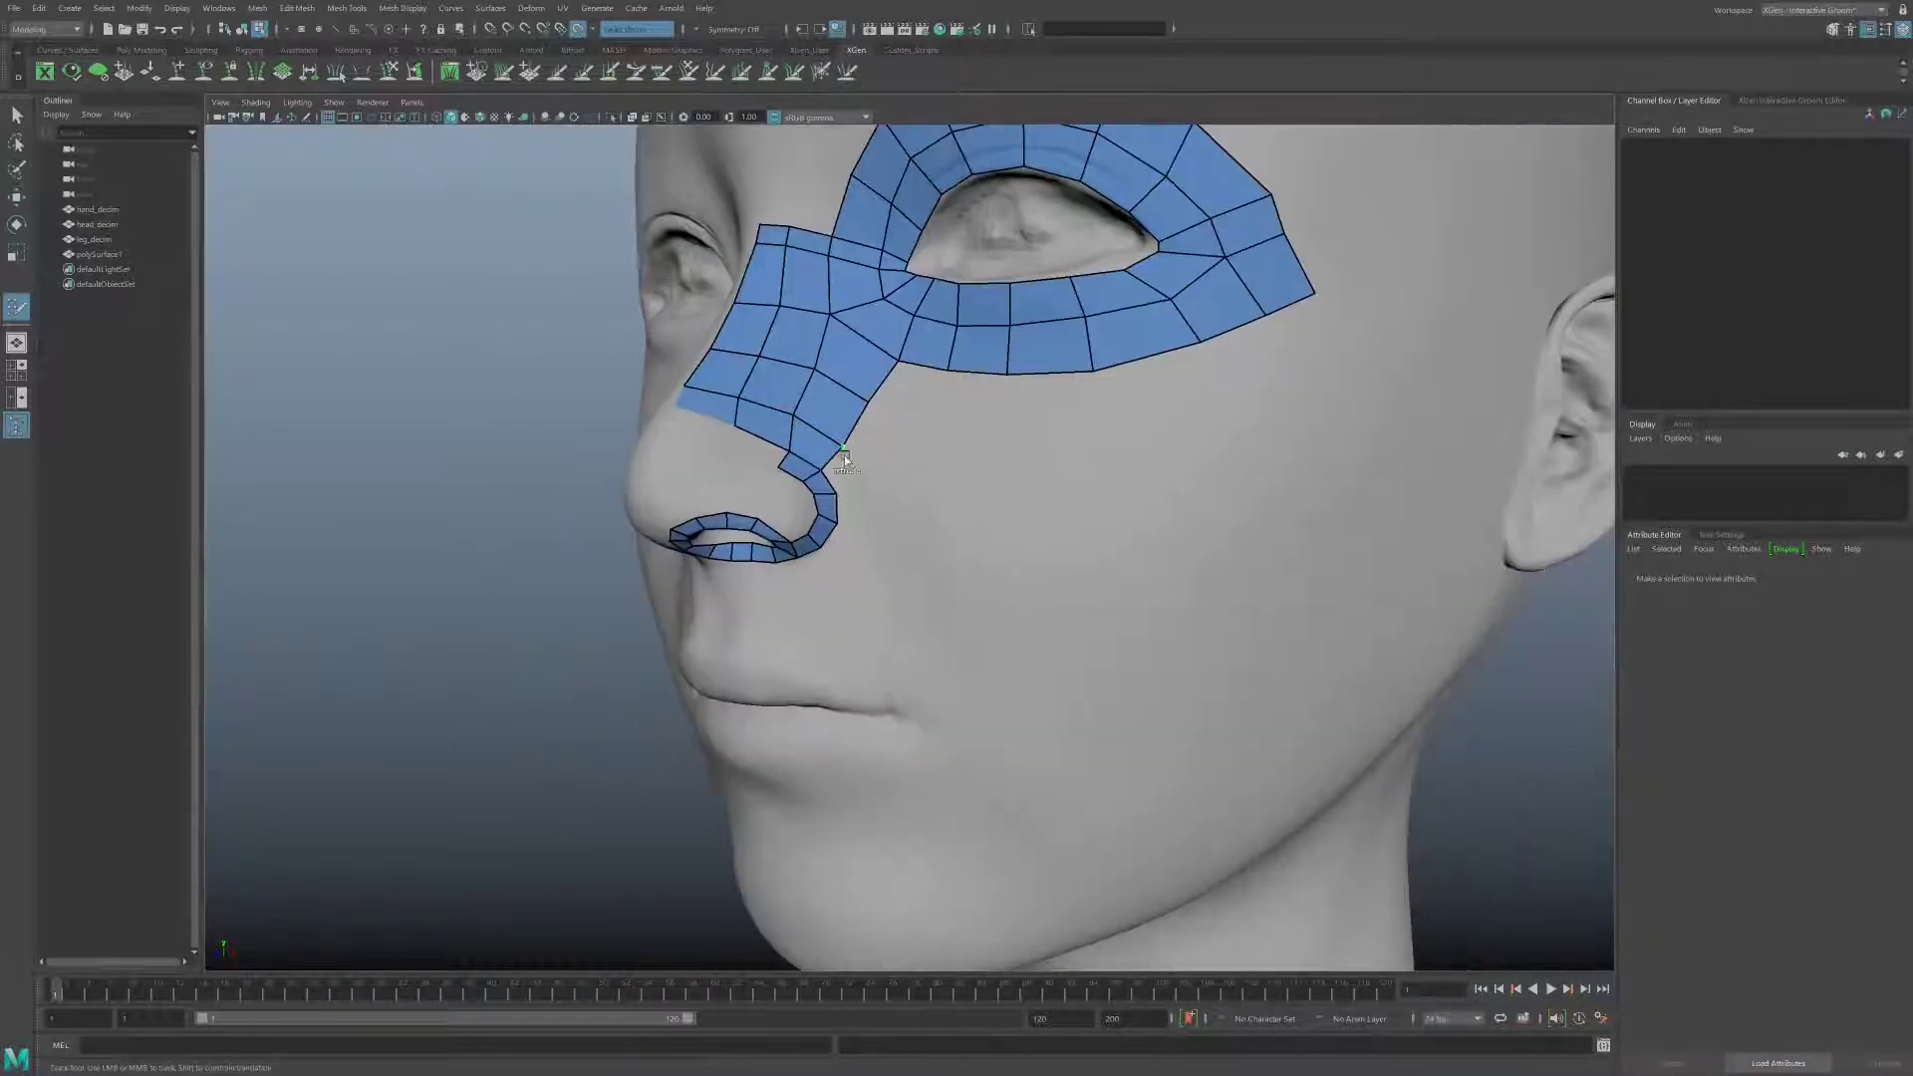
pyautogui.keyDown('alt'); pyautogui.moveTo(872, 483); pyautogui.dragTo(852, 481); pyautogui.keyUp('alt')
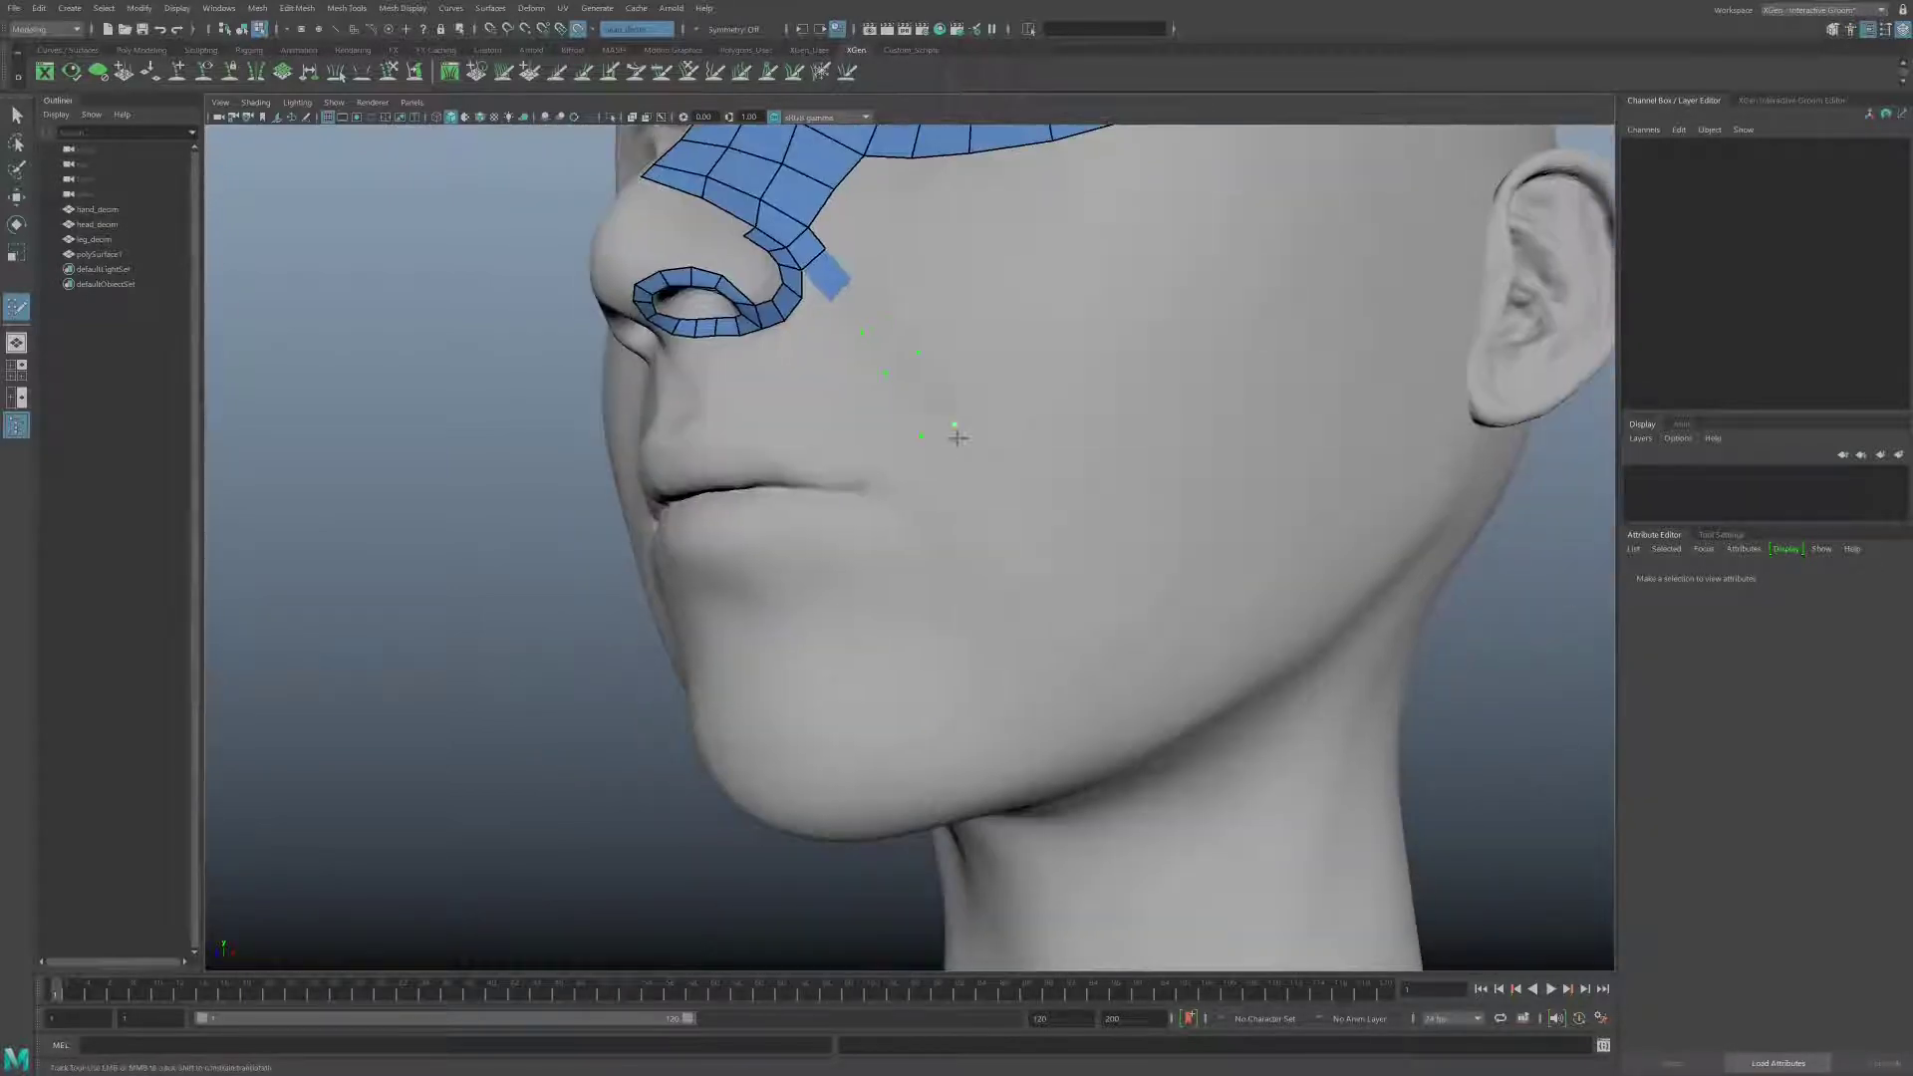
pyautogui.moveTo(1108, 342); pyautogui.dragTo(1224, 526)
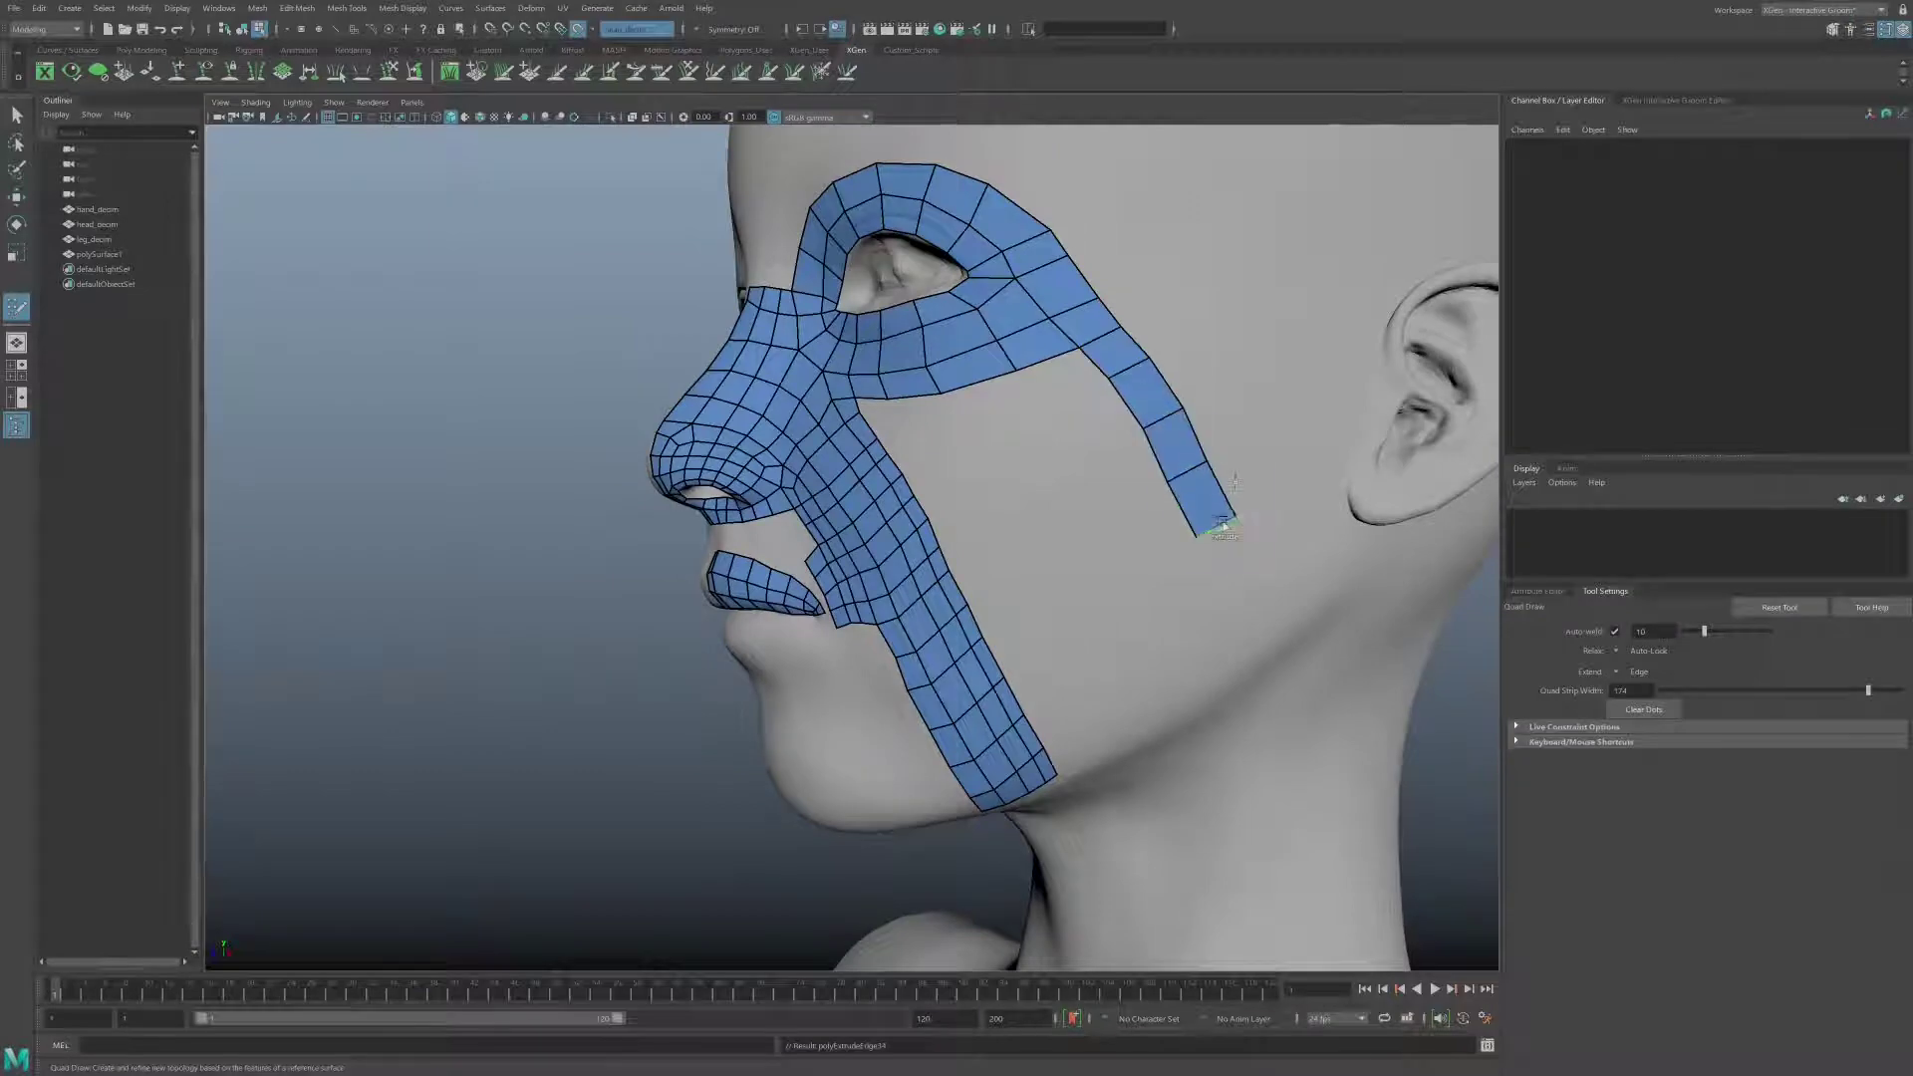
pyautogui.keyDown('alt'); pyautogui.moveTo(1092, 314); pyautogui.dragTo(897, 319); pyautogui.keyUp('alt')
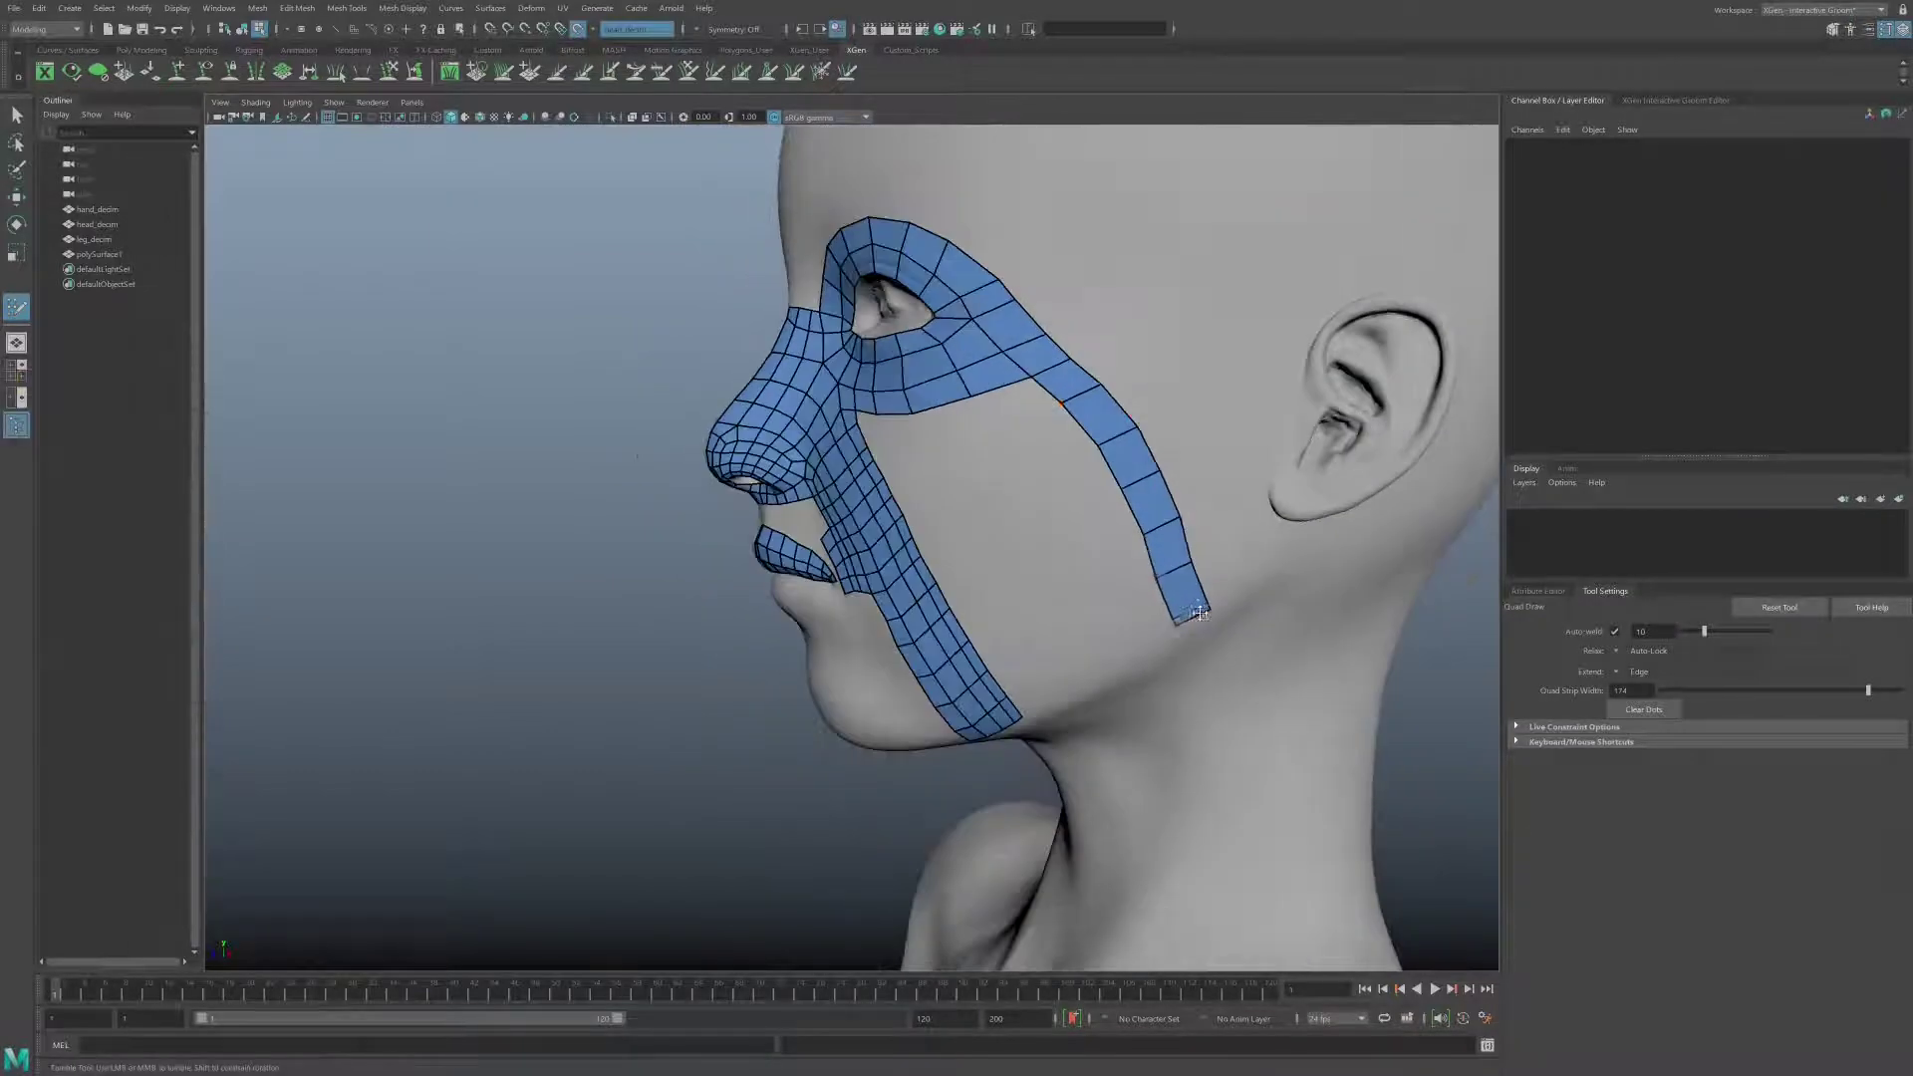
pyautogui.moveTo(809, 443)
pyautogui.keyDown('alt'); pyautogui.mouseDown()
pyautogui.moveTo(777, 402)
pyautogui.moveTo(735, 433)
pyautogui.moveTo(800, 456)
pyautogui.moveTo(877, 558)
pyautogui.moveTo(879, 598)
pyautogui.mouseUp(); pyautogui.keyUp('alt')
# Step: Delete the stray strip and patch beside the ear and fill the gap below the cheek
pyautogui.keyDown('ctrl'); pyautogui.keyDown('shift'); pyautogui.click(1036, 468); pyautogui.keyUp('shift'); pyautogui.keyUp('ctrl')
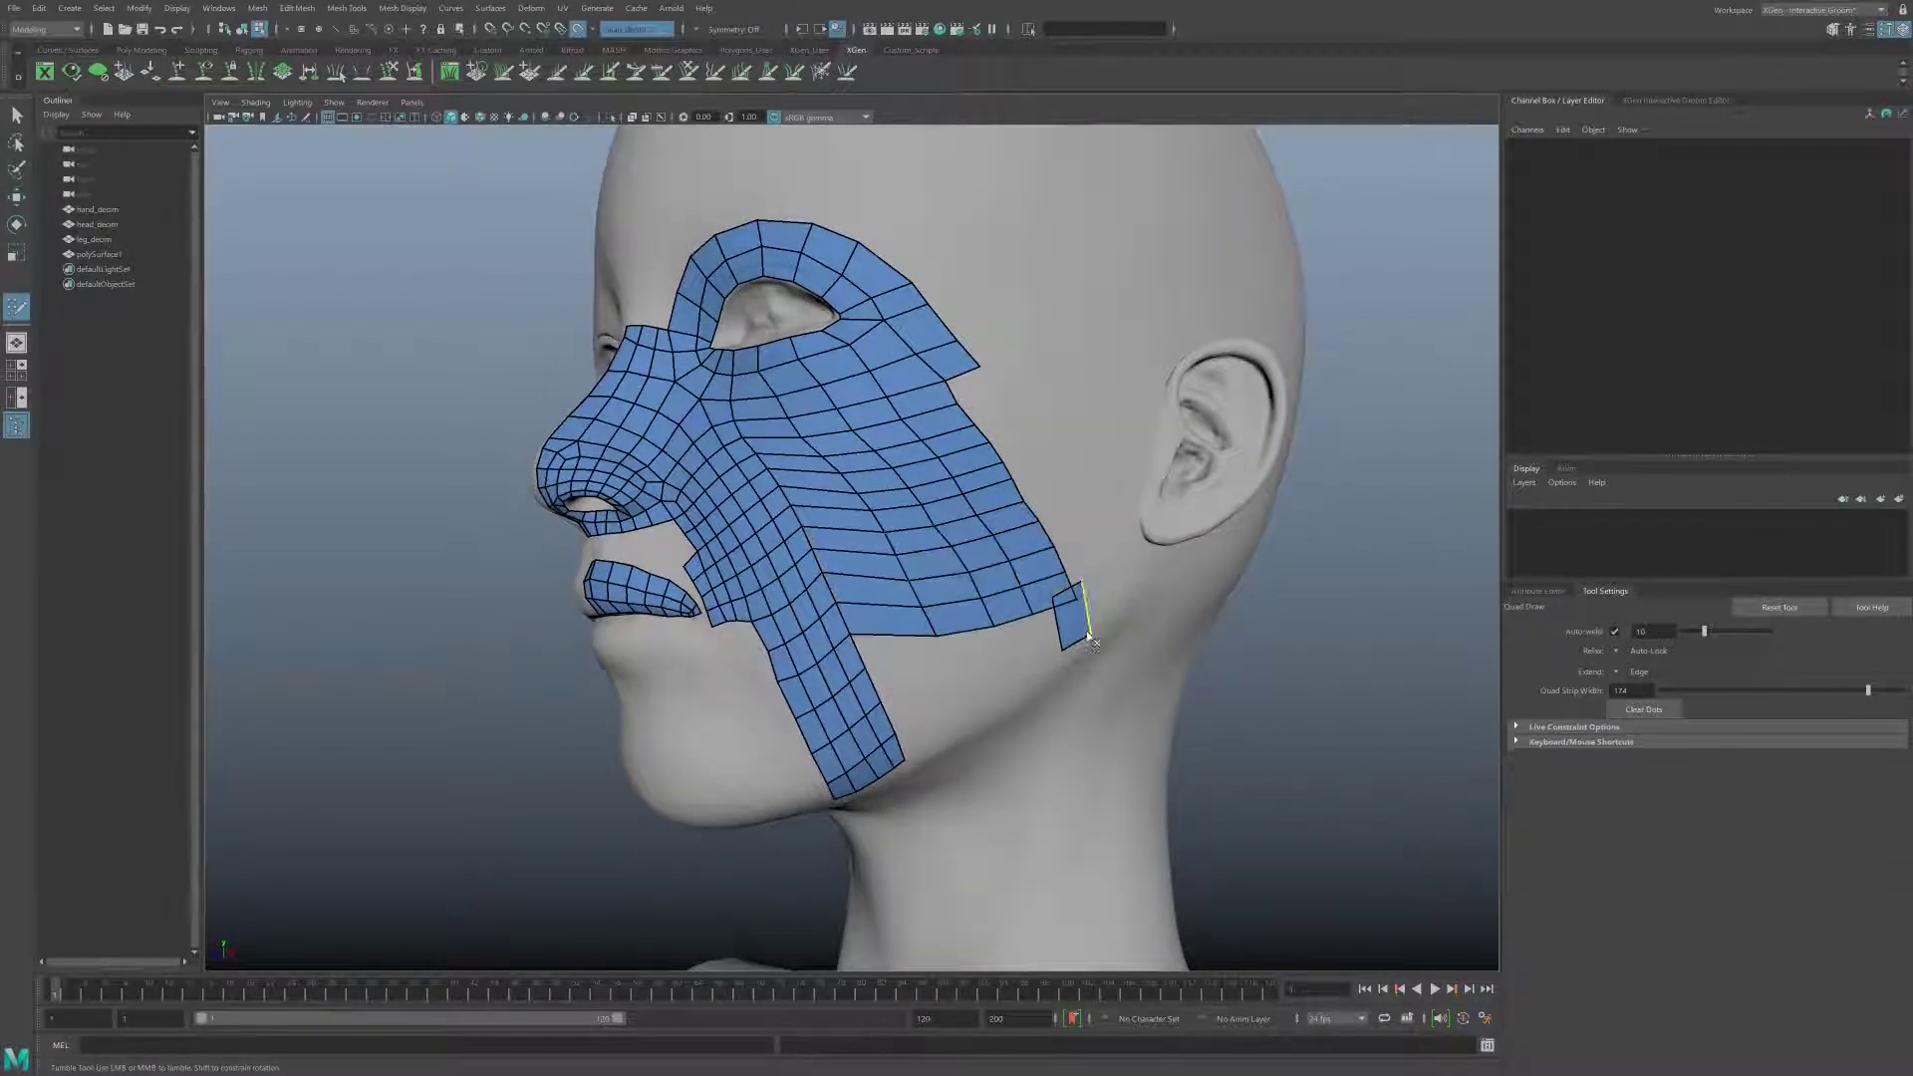
pyautogui.keyDown('ctrl'); pyautogui.keyDown('shift'); pyautogui.click(1071, 612); pyautogui.keyUp('shift'); pyautogui.keyUp('ctrl')
pyautogui.keyDown('alt'); pyautogui.moveTo(911, 662); pyautogui.dragTo(911, 513, button='middle'); pyautogui.keyUp('alt')
pyautogui.moveTo(912, 512)
pyautogui.mouseDown()
pyautogui.moveTo(946, 598)
pyautogui.moveTo(1026, 503)
pyautogui.moveTo(996, 558)
pyautogui.moveTo(1100, 494)
pyautogui.moveTo(897, 448)
pyautogui.moveTo(957, 468)
pyautogui.moveTo(898, 560)
pyautogui.mouseUp()
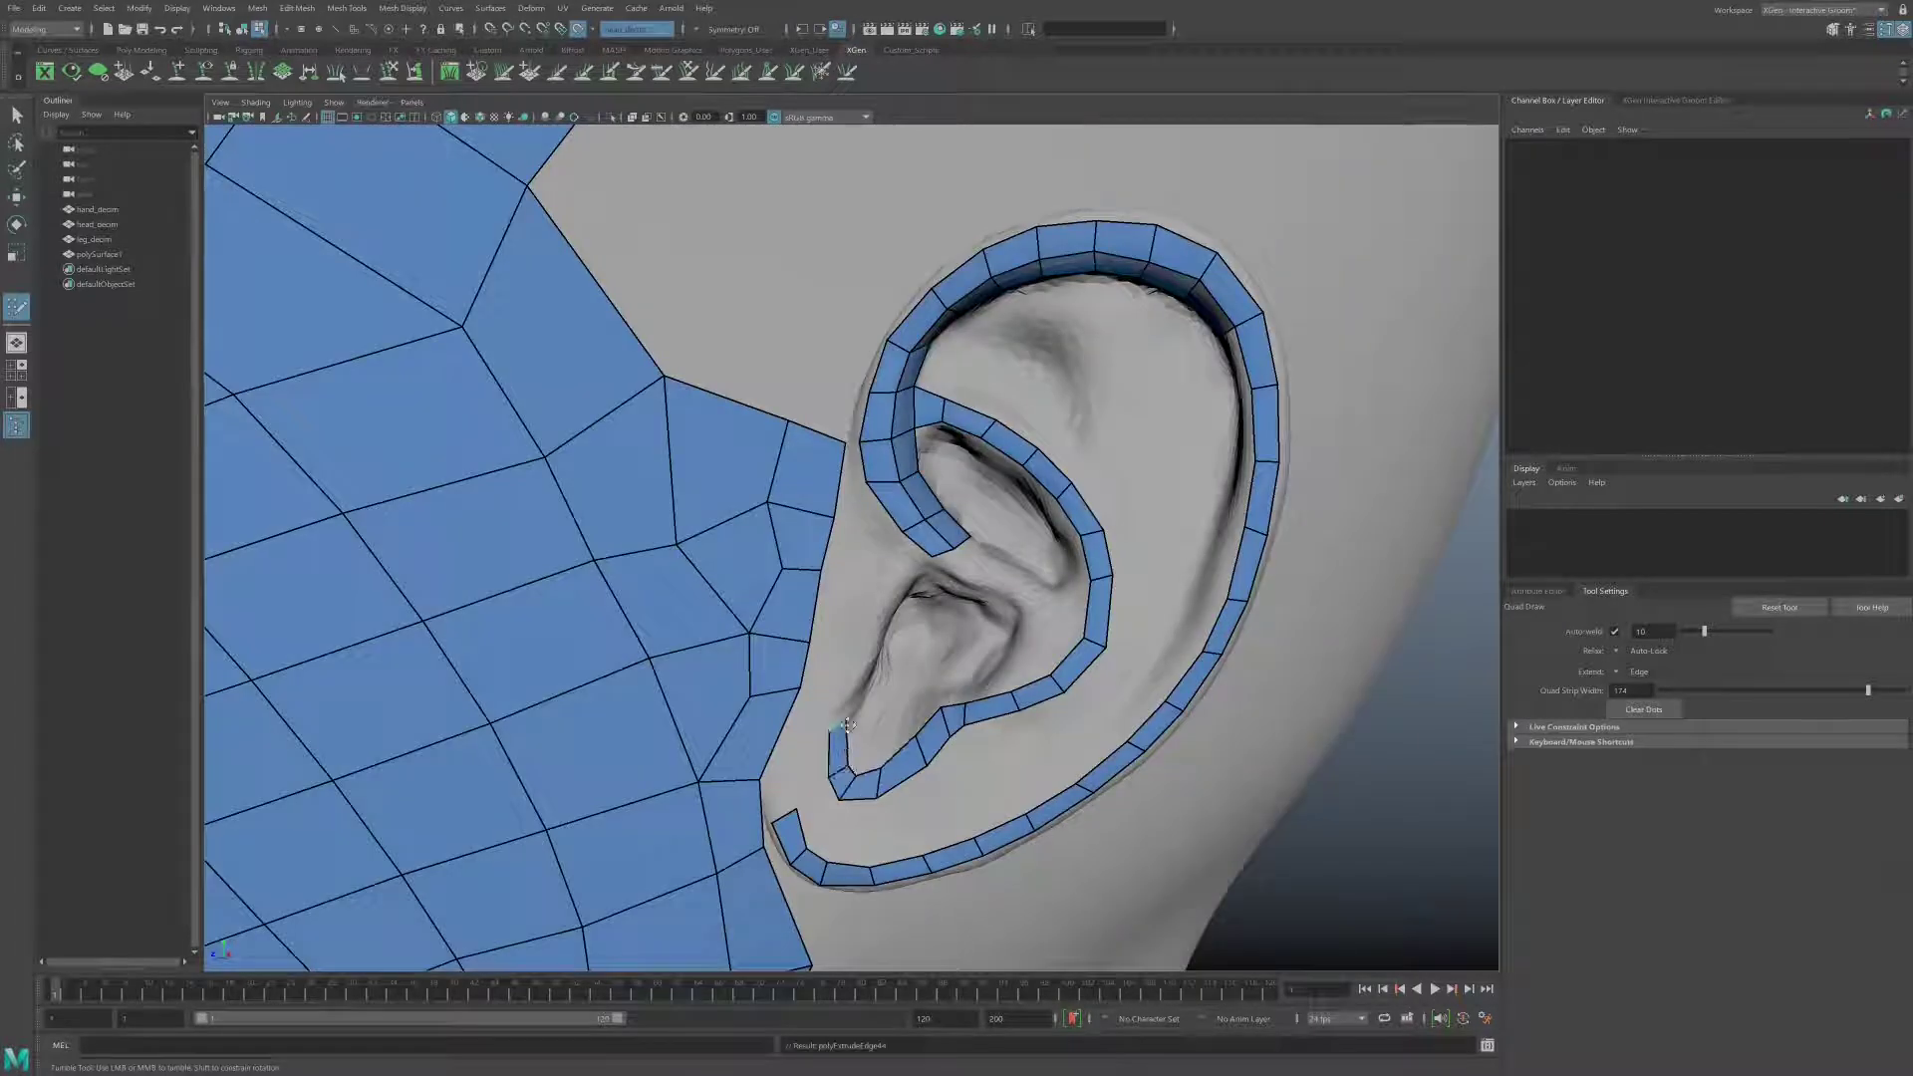
# Step: Inspect the quad loops around the ear from several angles, then pull back to the whole head
pyautogui.keyDown('alt'); pyautogui.moveTo(845, 724); pyautogui.dragTo(842, 698); pyautogui.keyUp('alt')
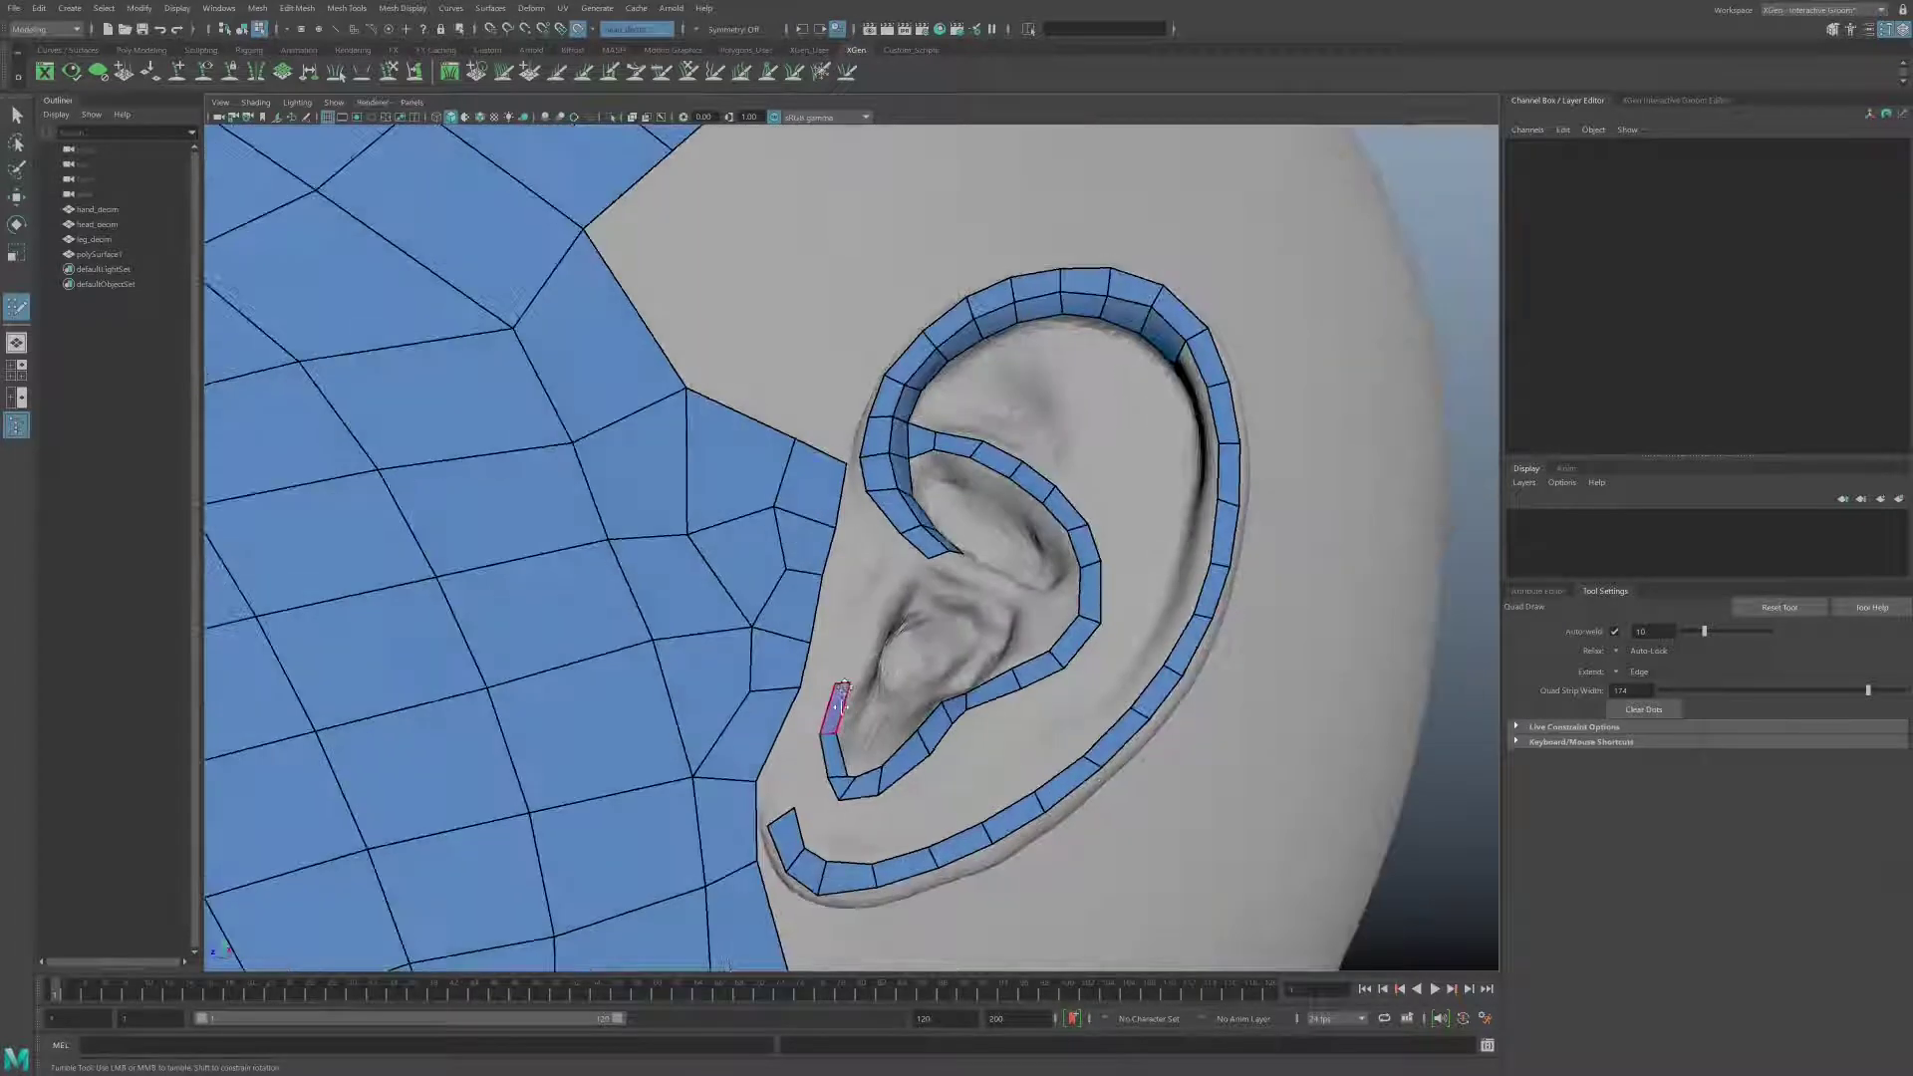
pyautogui.moveTo(882, 581)
pyautogui.keyDown('alt'); pyautogui.mouseDown()
pyautogui.moveTo(857, 465)
pyautogui.moveTo(876, 438)
pyautogui.moveTo(1006, 533)
pyautogui.moveTo(1013, 603)
pyautogui.moveTo(989, 513)
pyautogui.mouseUp(); pyautogui.keyUp('alt')
pyautogui.moveTo(962, 445)
pyautogui.keyDown('alt'); pyautogui.mouseDown()
pyautogui.moveTo(904, 443)
pyautogui.moveTo(880, 527)
pyautogui.mouseUp(); pyautogui.keyUp('alt')
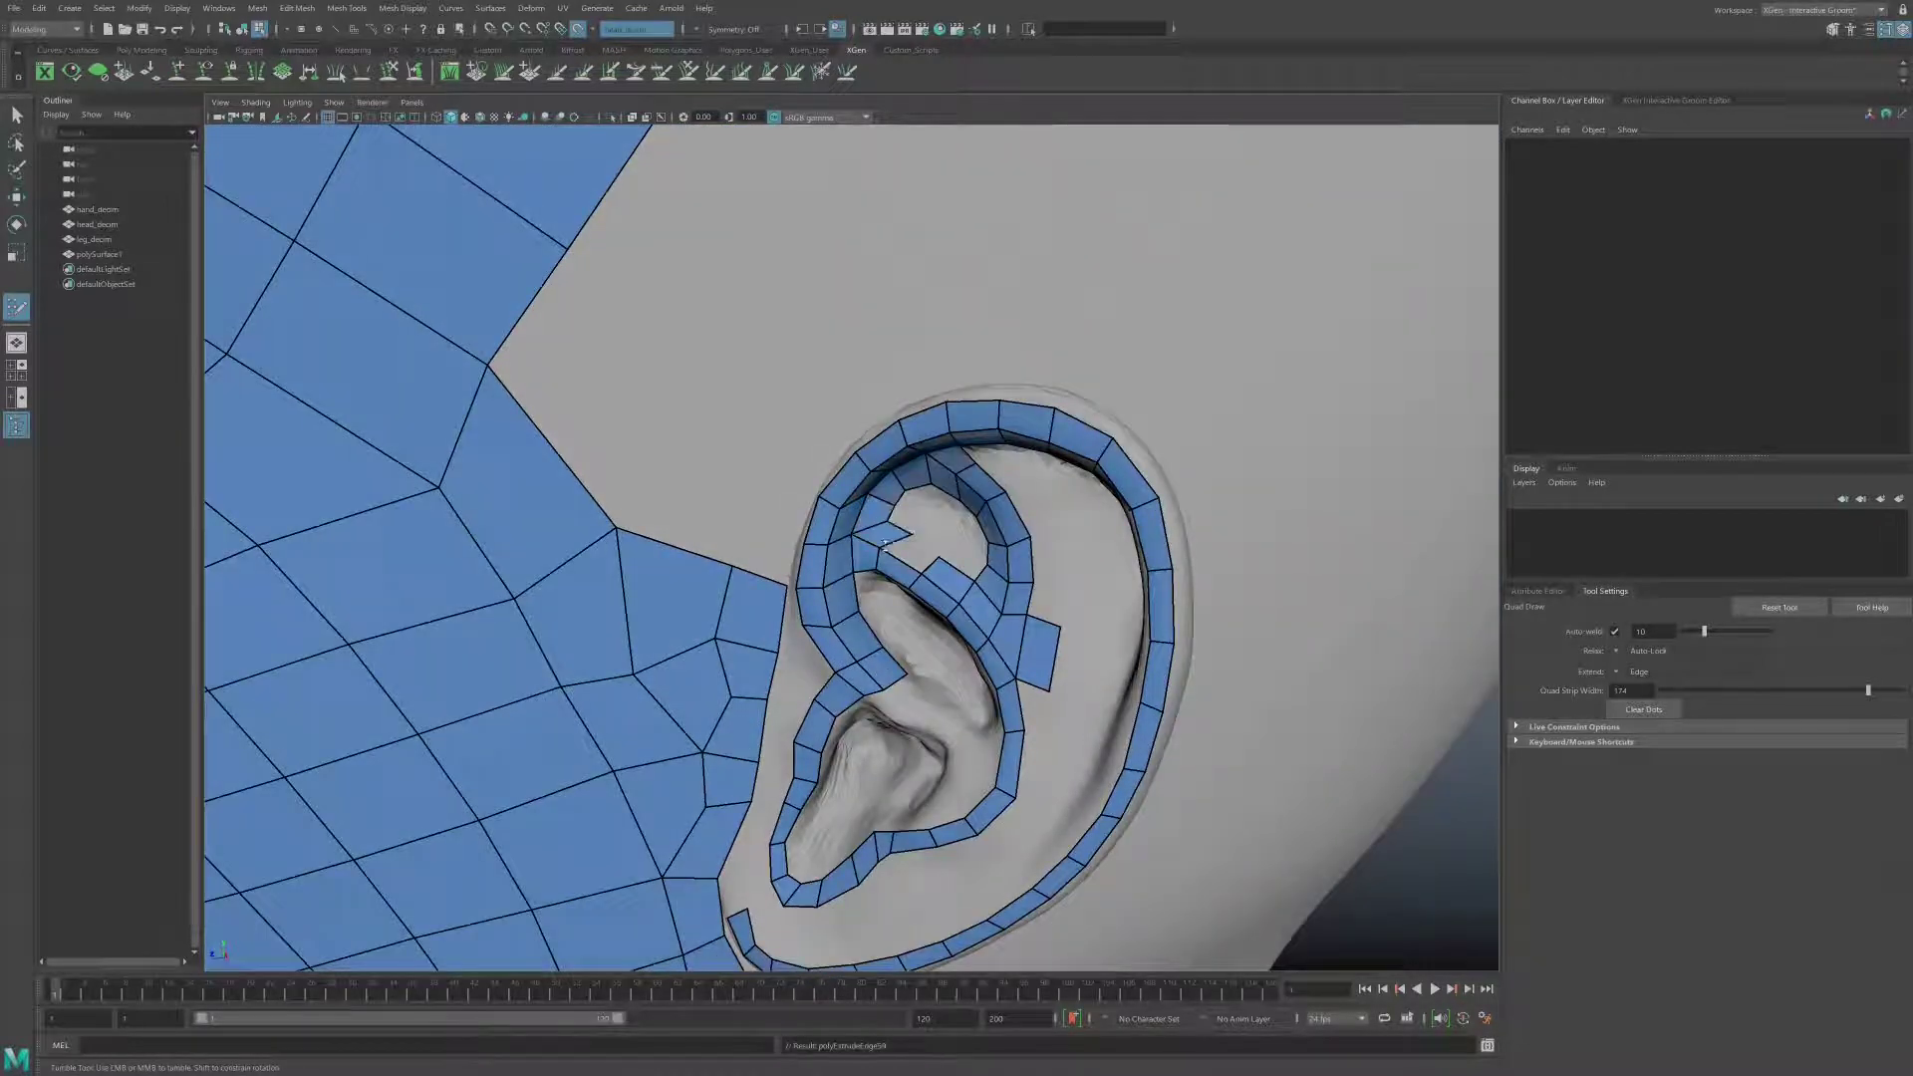
pyautogui.scroll(-5, 885, 545)
pyautogui.moveTo(1208, 320)
pyautogui.keyDown('alt'); pyautogui.mouseDown()
pyautogui.moveTo(1127, 491)
pyautogui.moveTo(1173, 501)
pyautogui.moveTo(919, 534)
pyautogui.mouseUp(); pyautogui.keyUp('alt')
# Step: Extend a quad strip from the mesh border across the side and back of the head
pyautogui.keyDown('alt'); pyautogui.moveTo(1026, 249); pyautogui.dragTo(1012, 357, button='middle'); pyautogui.keyUp('alt')
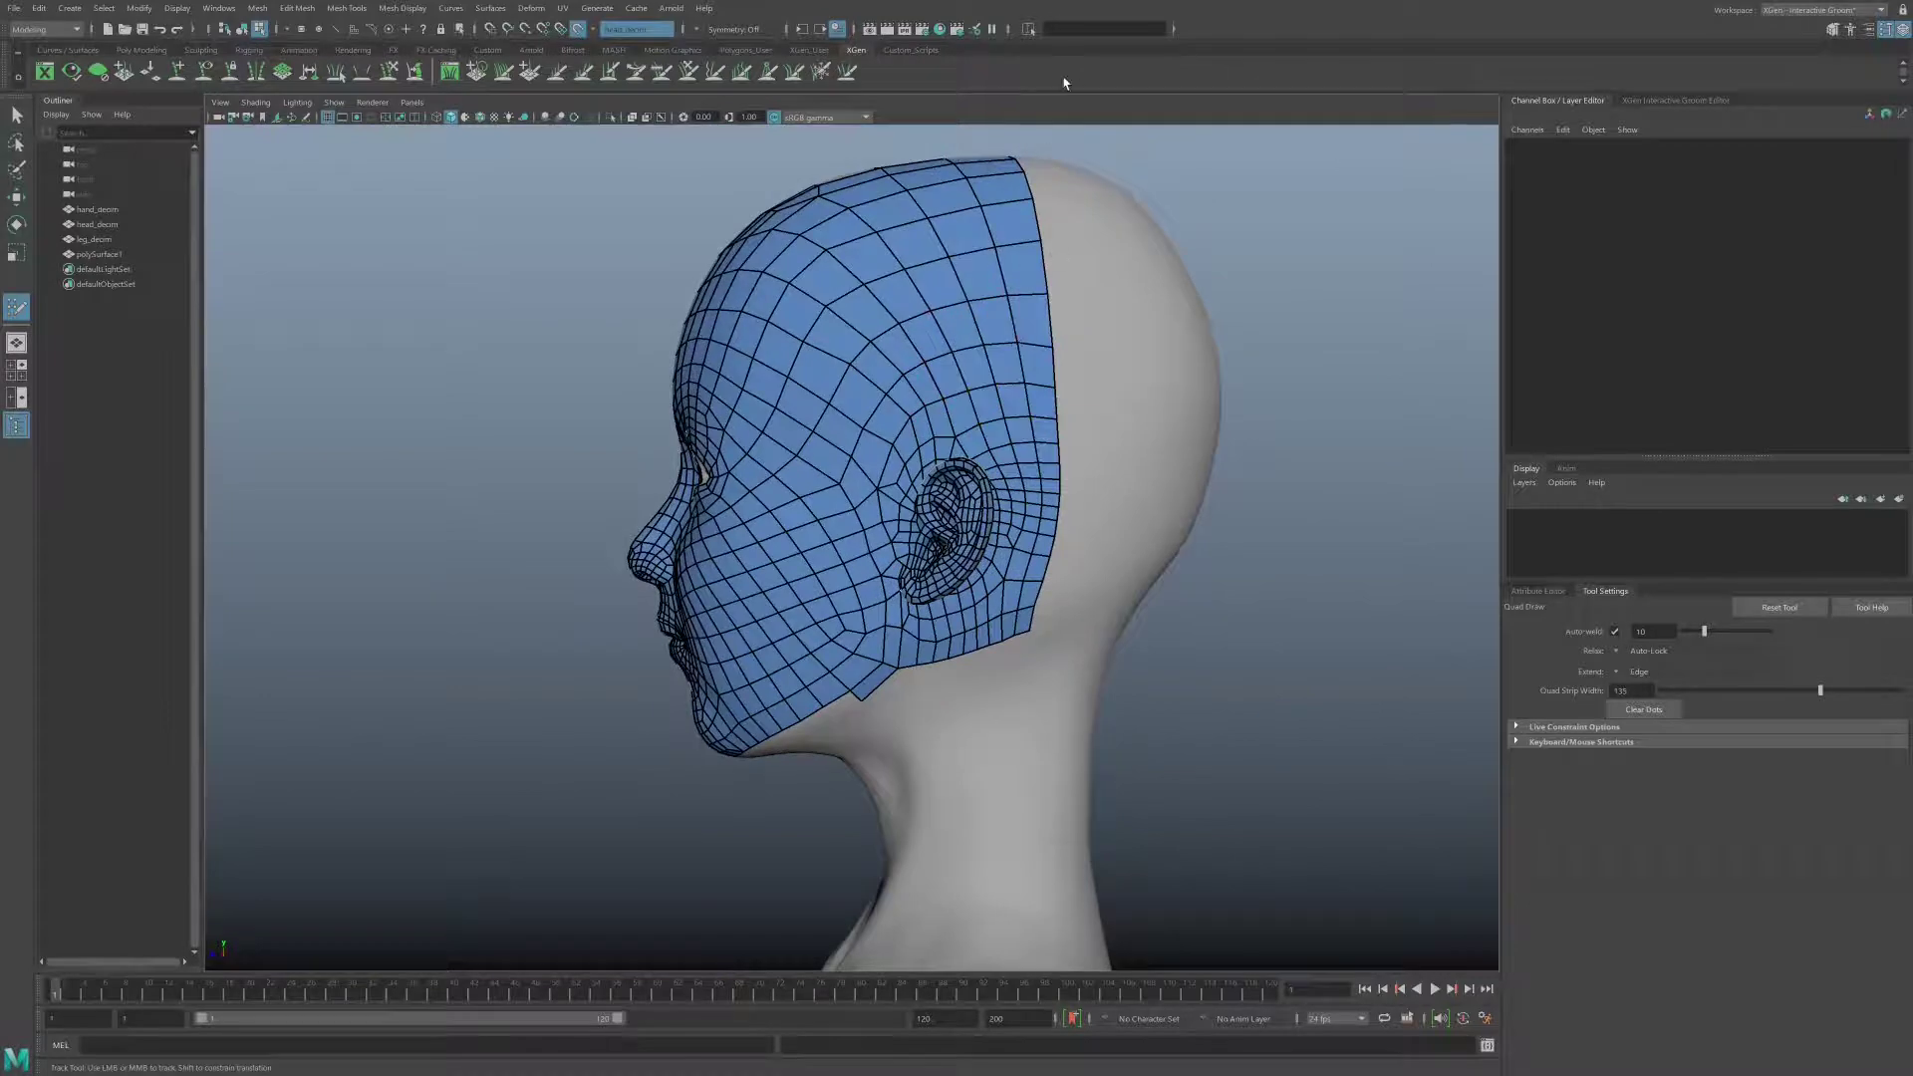
pyautogui.keyDown('alt'); pyautogui.moveTo(994, 339); pyautogui.dragTo(1026, 461); pyautogui.keyUp('alt')
pyautogui.moveTo(996, 448)
pyautogui.mouseDown()
pyautogui.moveTo(1059, 486)
pyautogui.moveTo(1012, 430)
pyautogui.mouseUp()
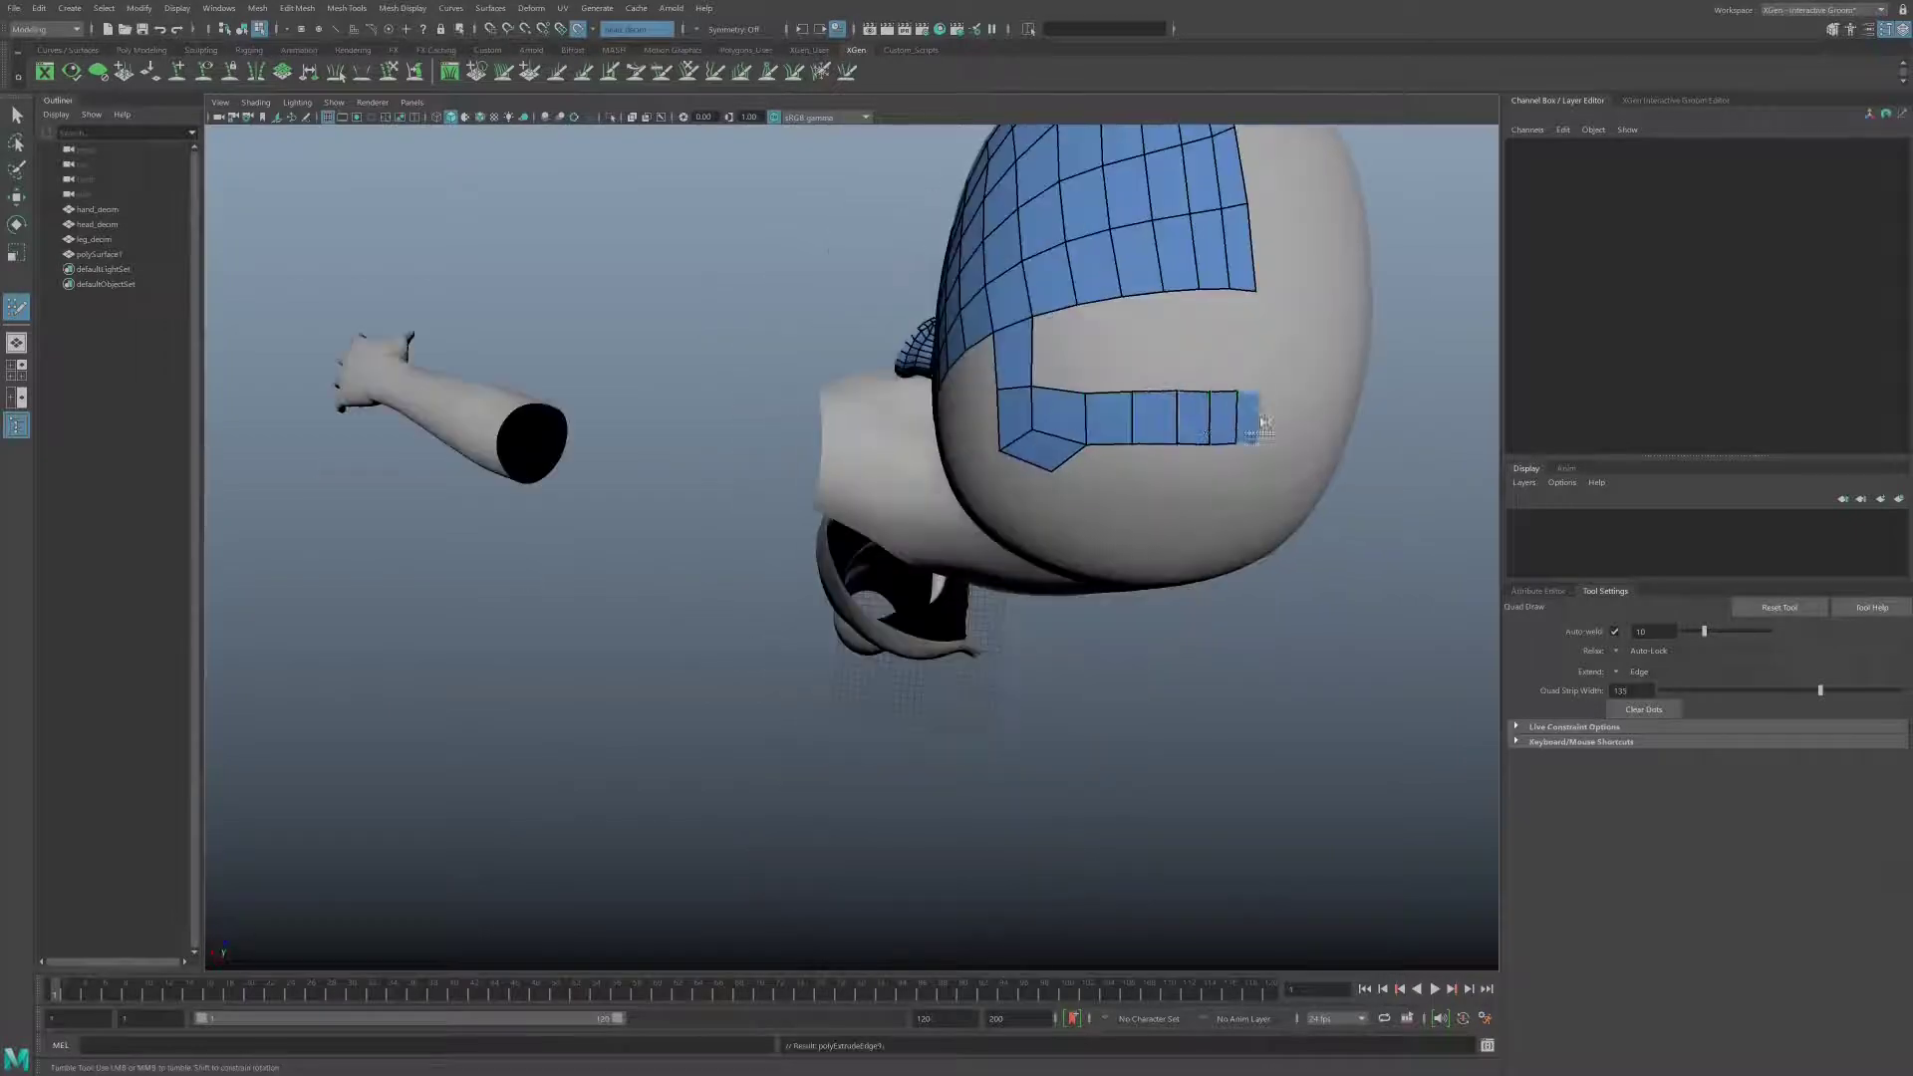
pyautogui.moveTo(1153, 415)
pyautogui.keyDown('alt'); pyautogui.mouseDown()
pyautogui.moveTo(1089, 414)
pyautogui.moveTo(1113, 477)
pyautogui.moveTo(1071, 479)
pyautogui.mouseUp(); pyautogui.keyUp('alt')
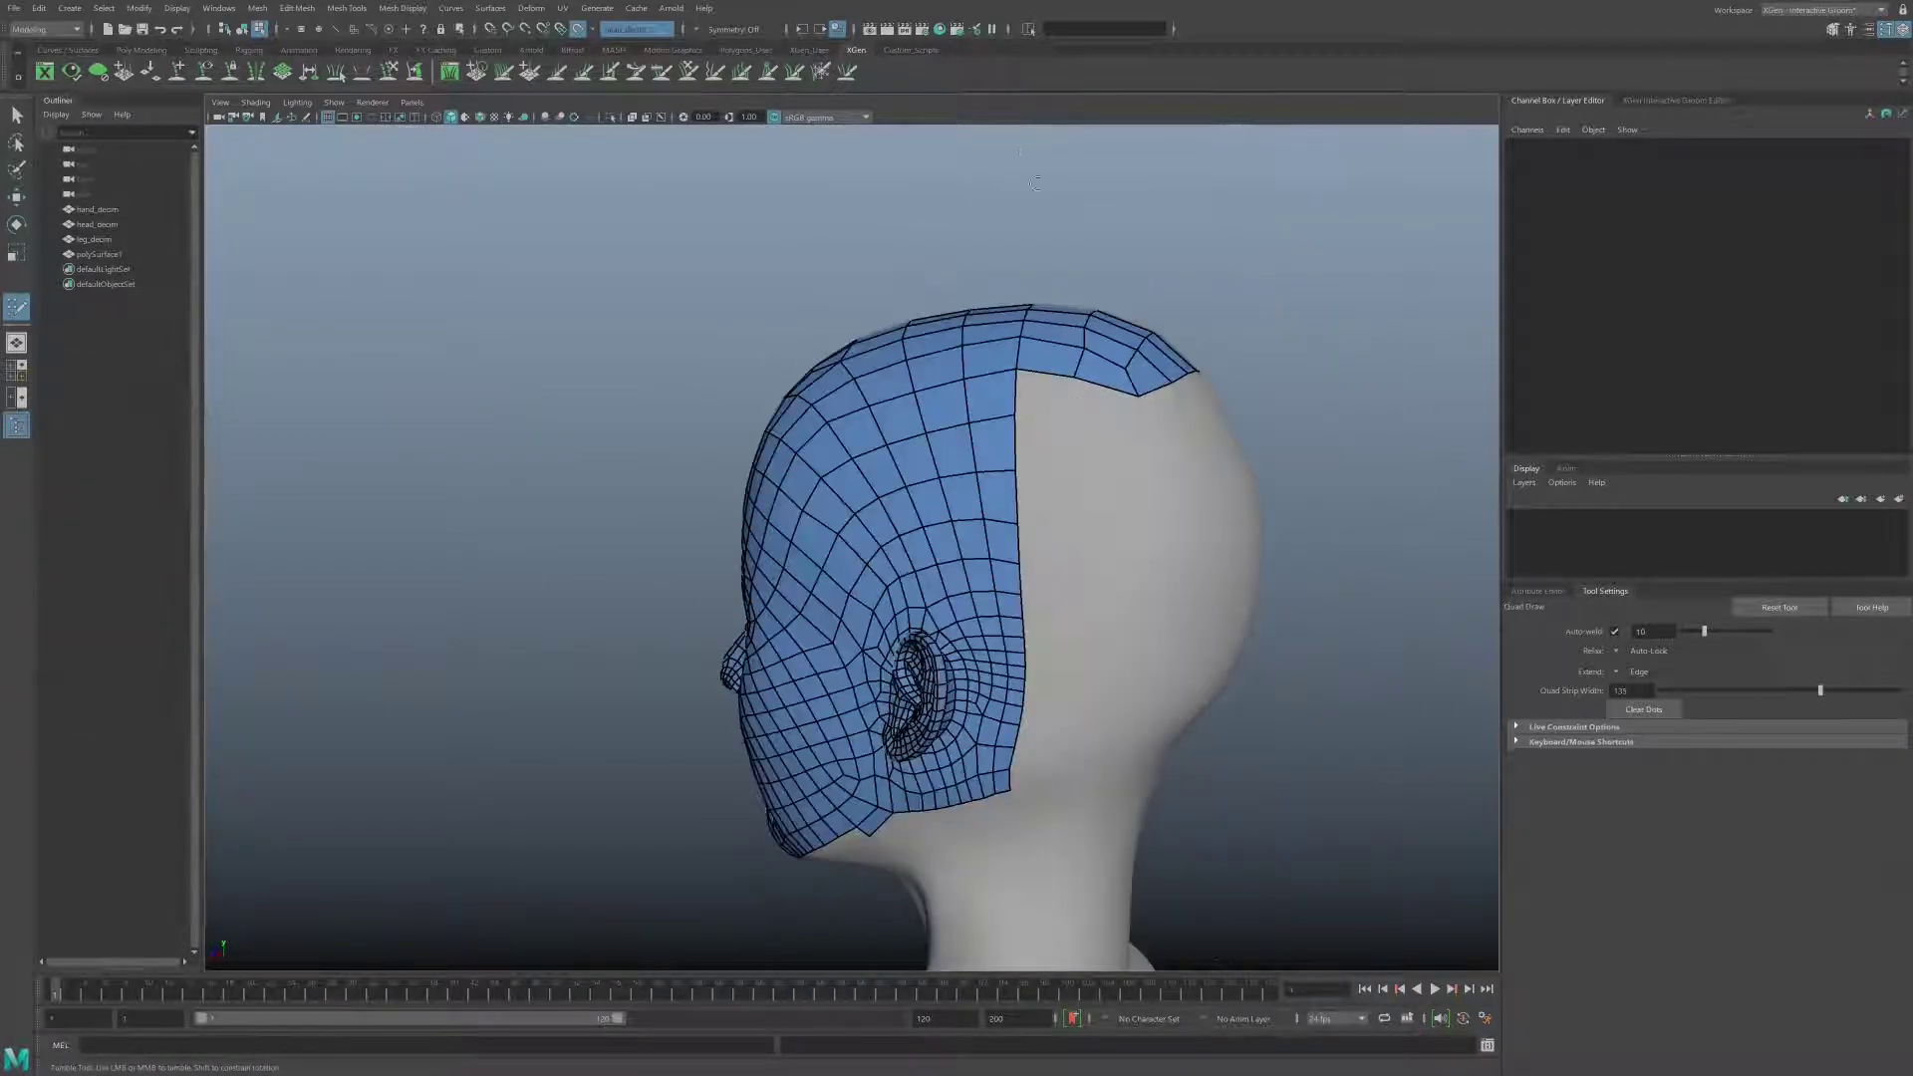
pyautogui.keyDown('alt'); pyautogui.moveTo(1071, 478); pyautogui.dragTo(1078, 521, button='right'); pyautogui.keyUp('alt')
pyautogui.moveTo(1079, 521)
pyautogui.keyDown('alt'); pyautogui.mouseDown()
pyautogui.moveTo(1047, 556)
pyautogui.moveTo(1192, 550)
pyautogui.moveTo(1207, 607)
pyautogui.mouseUp(); pyautogui.keyUp('alt')
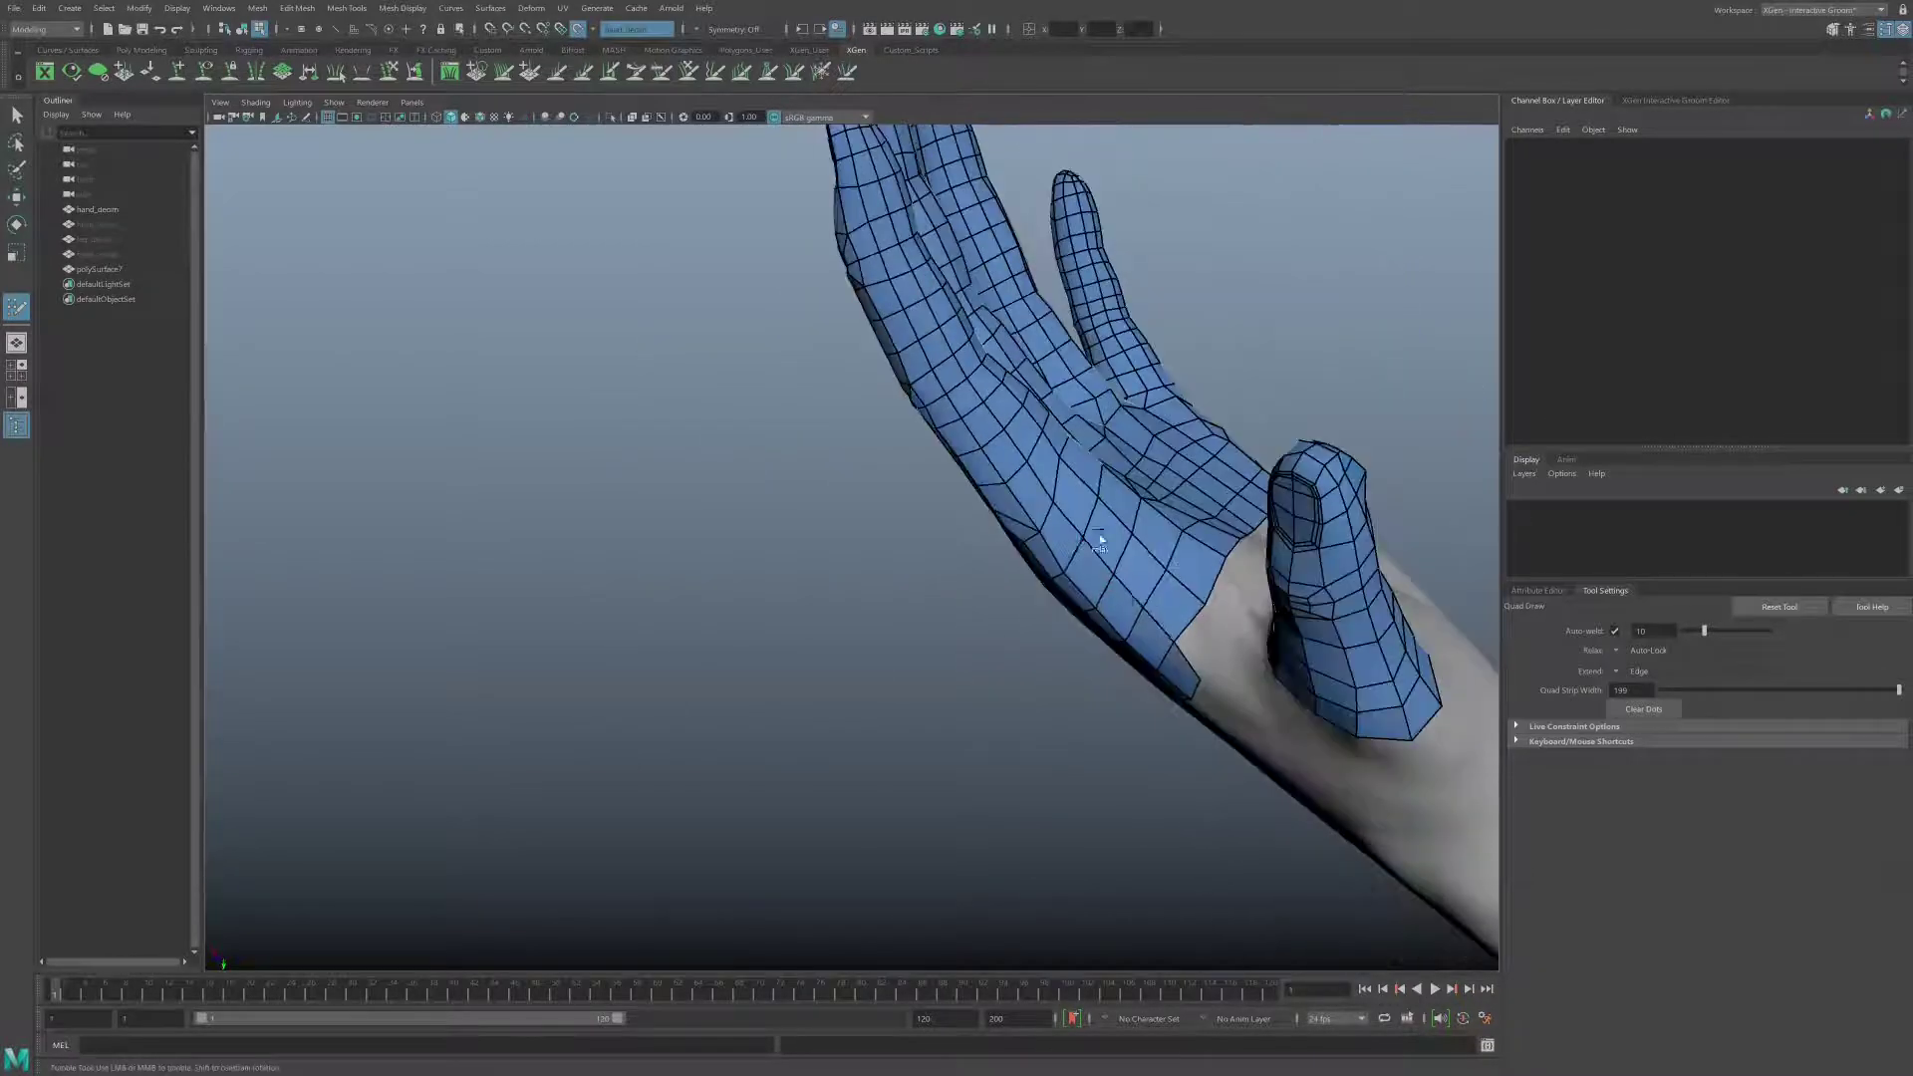
# Step: Orbit and zoom around the hand to inspect its back and the wrist edge
pyautogui.keyDown('alt'); pyautogui.moveTo(1101, 541); pyautogui.dragTo(1024, 513); pyautogui.keyUp('alt')
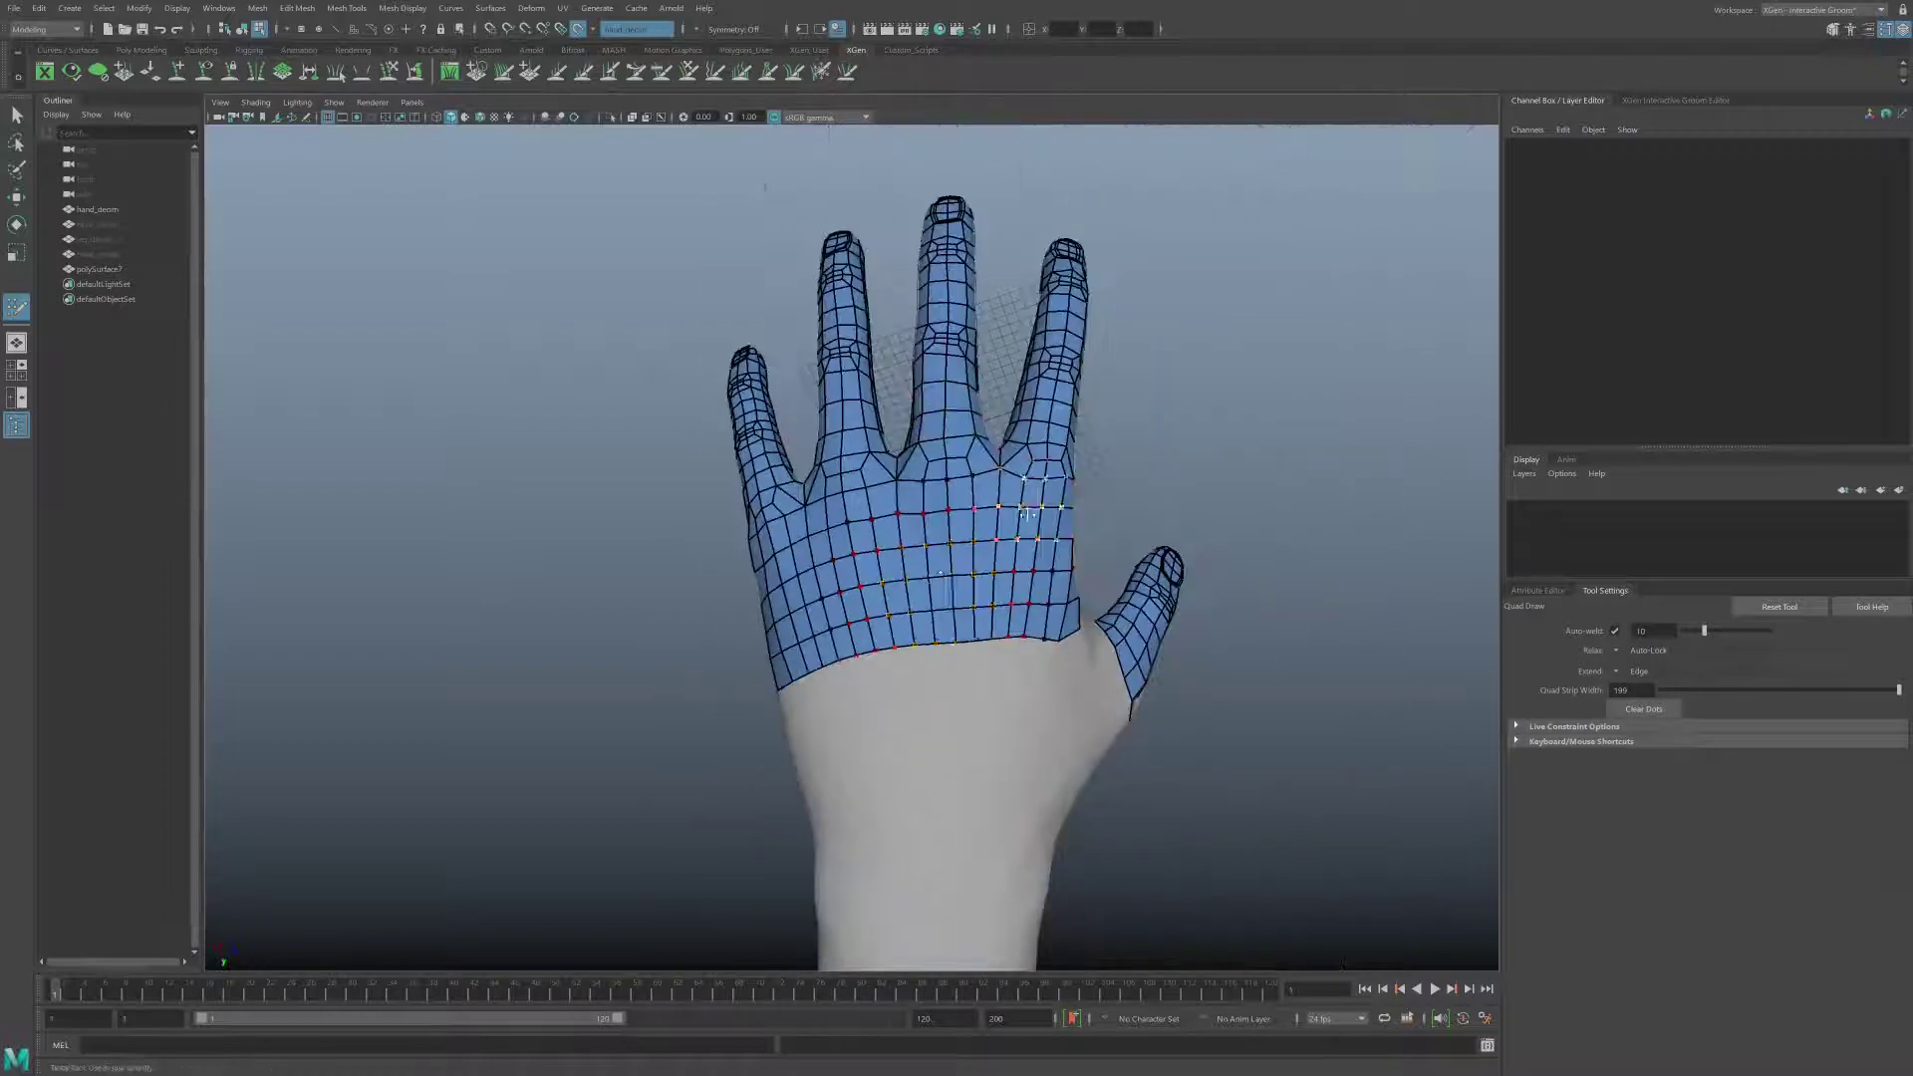
pyautogui.keyDown('alt'); pyautogui.moveTo(1026, 513); pyautogui.dragTo(1036, 747, button='right'); pyautogui.keyUp('alt')
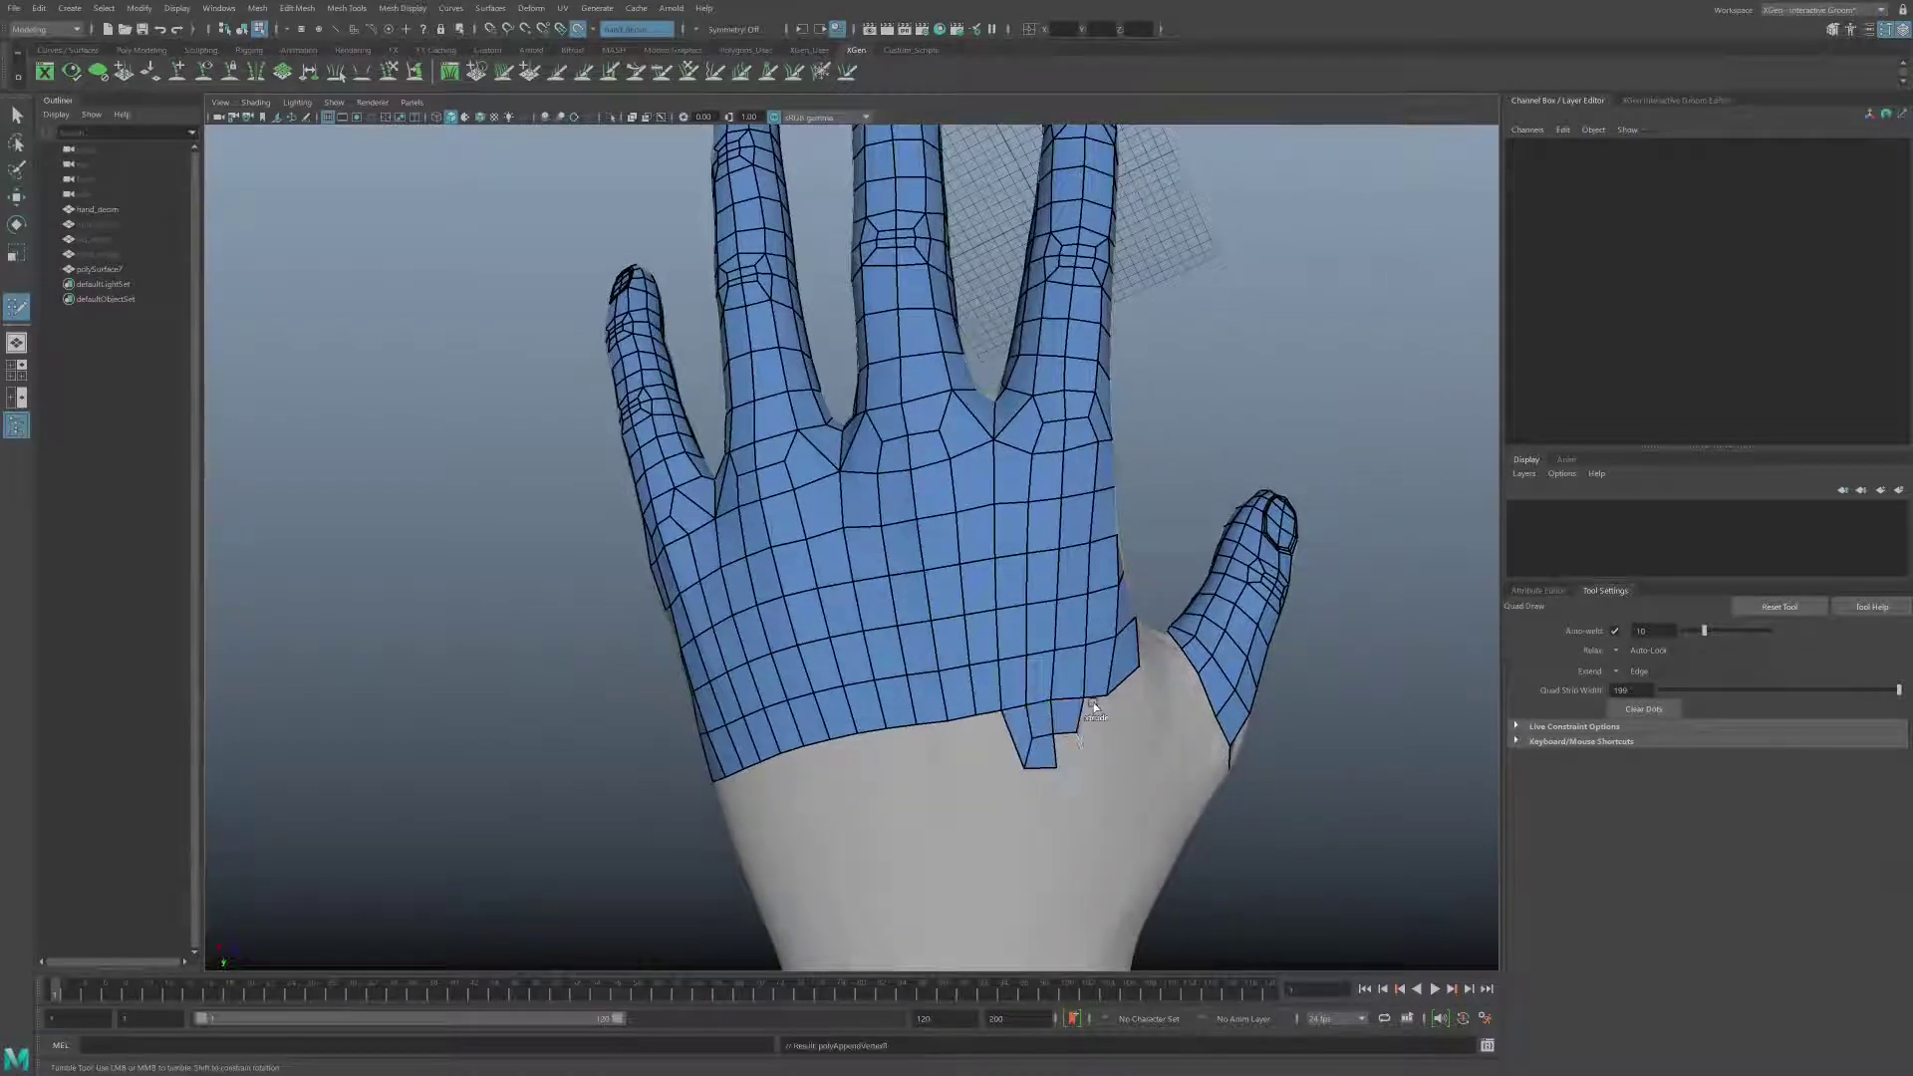
pyautogui.moveTo(1093, 707)
pyautogui.keyDown('alt'); pyautogui.mouseDown(button='middle')
pyautogui.moveTo(1116, 634)
pyautogui.moveTo(1178, 635)
pyautogui.moveTo(1214, 601)
pyautogui.mouseUp(button='middle'); pyautogui.keyUp('alt')
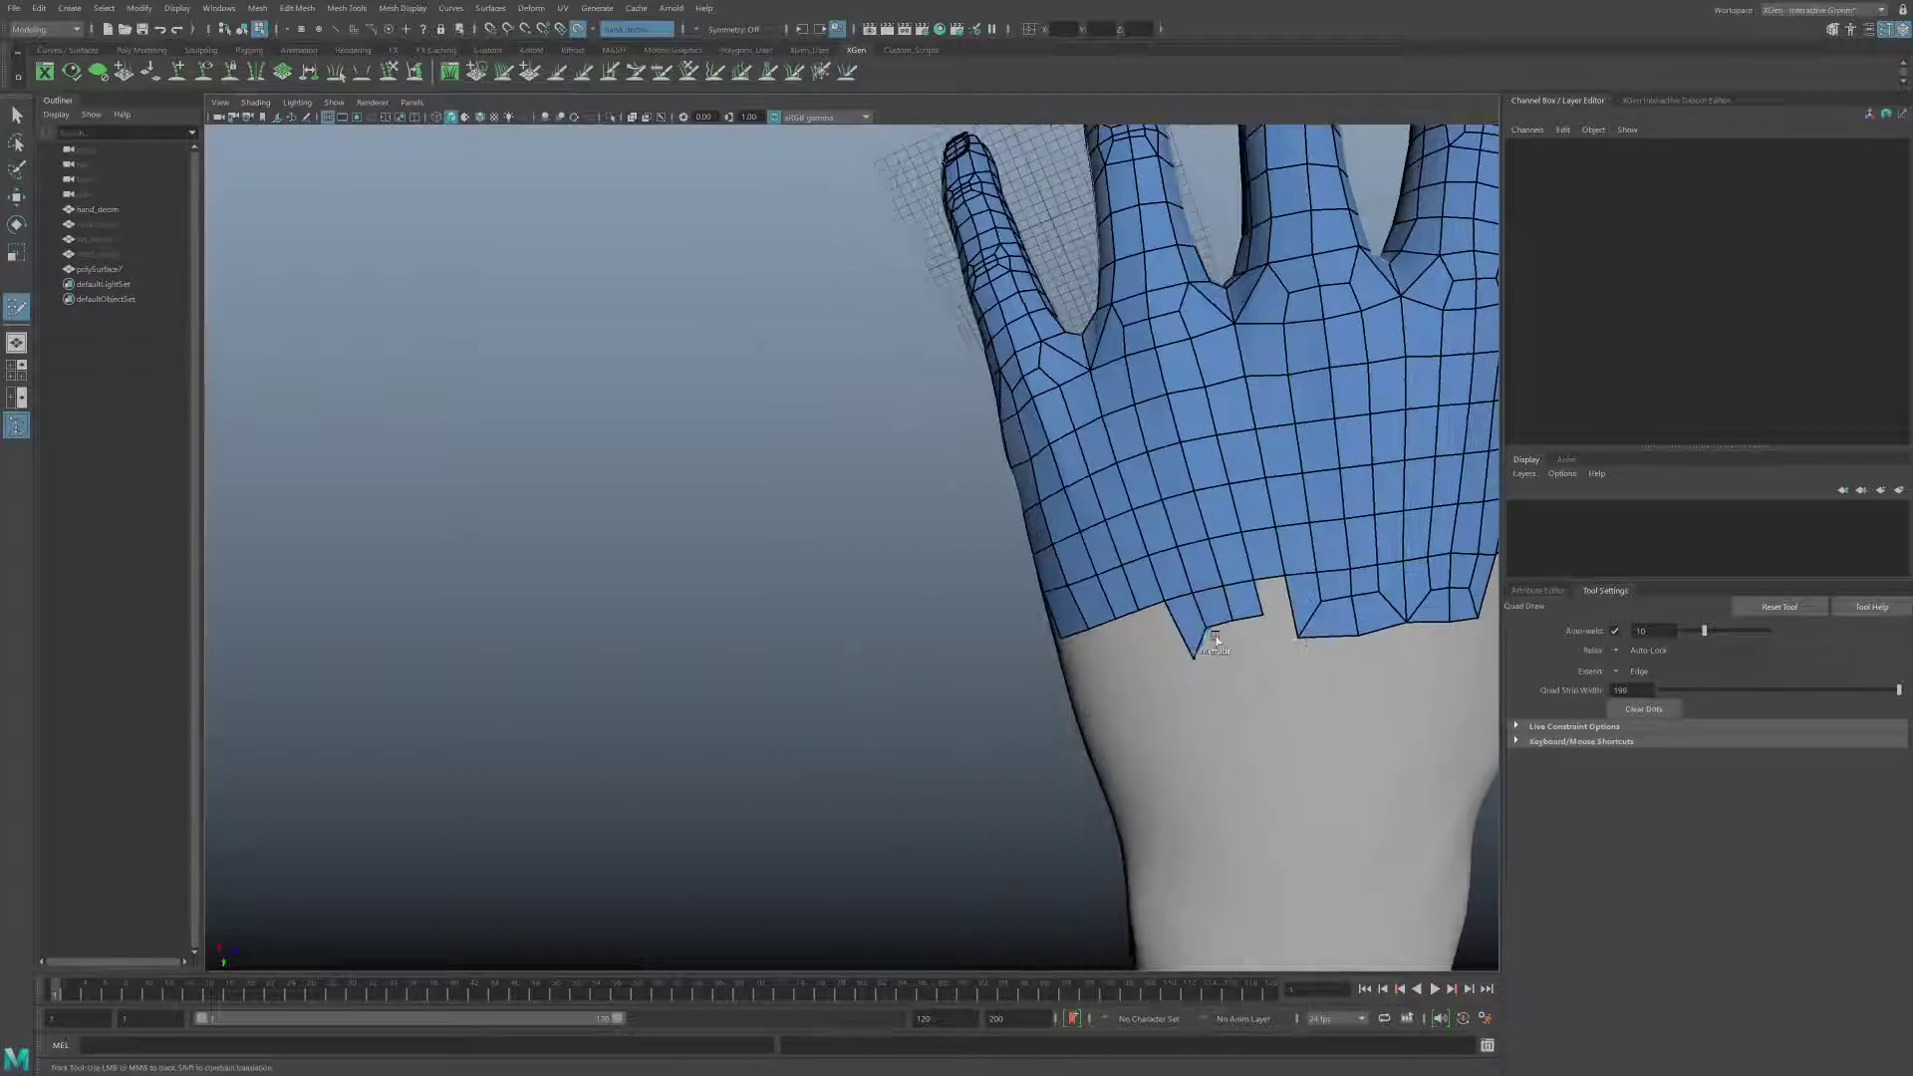
pyautogui.moveTo(1276, 593)
pyautogui.keyDown('alt'); pyautogui.mouseDown()
pyautogui.moveTo(1207, 569)
pyautogui.moveTo(1162, 629)
pyautogui.mouseUp(); pyautogui.keyUp('alt')
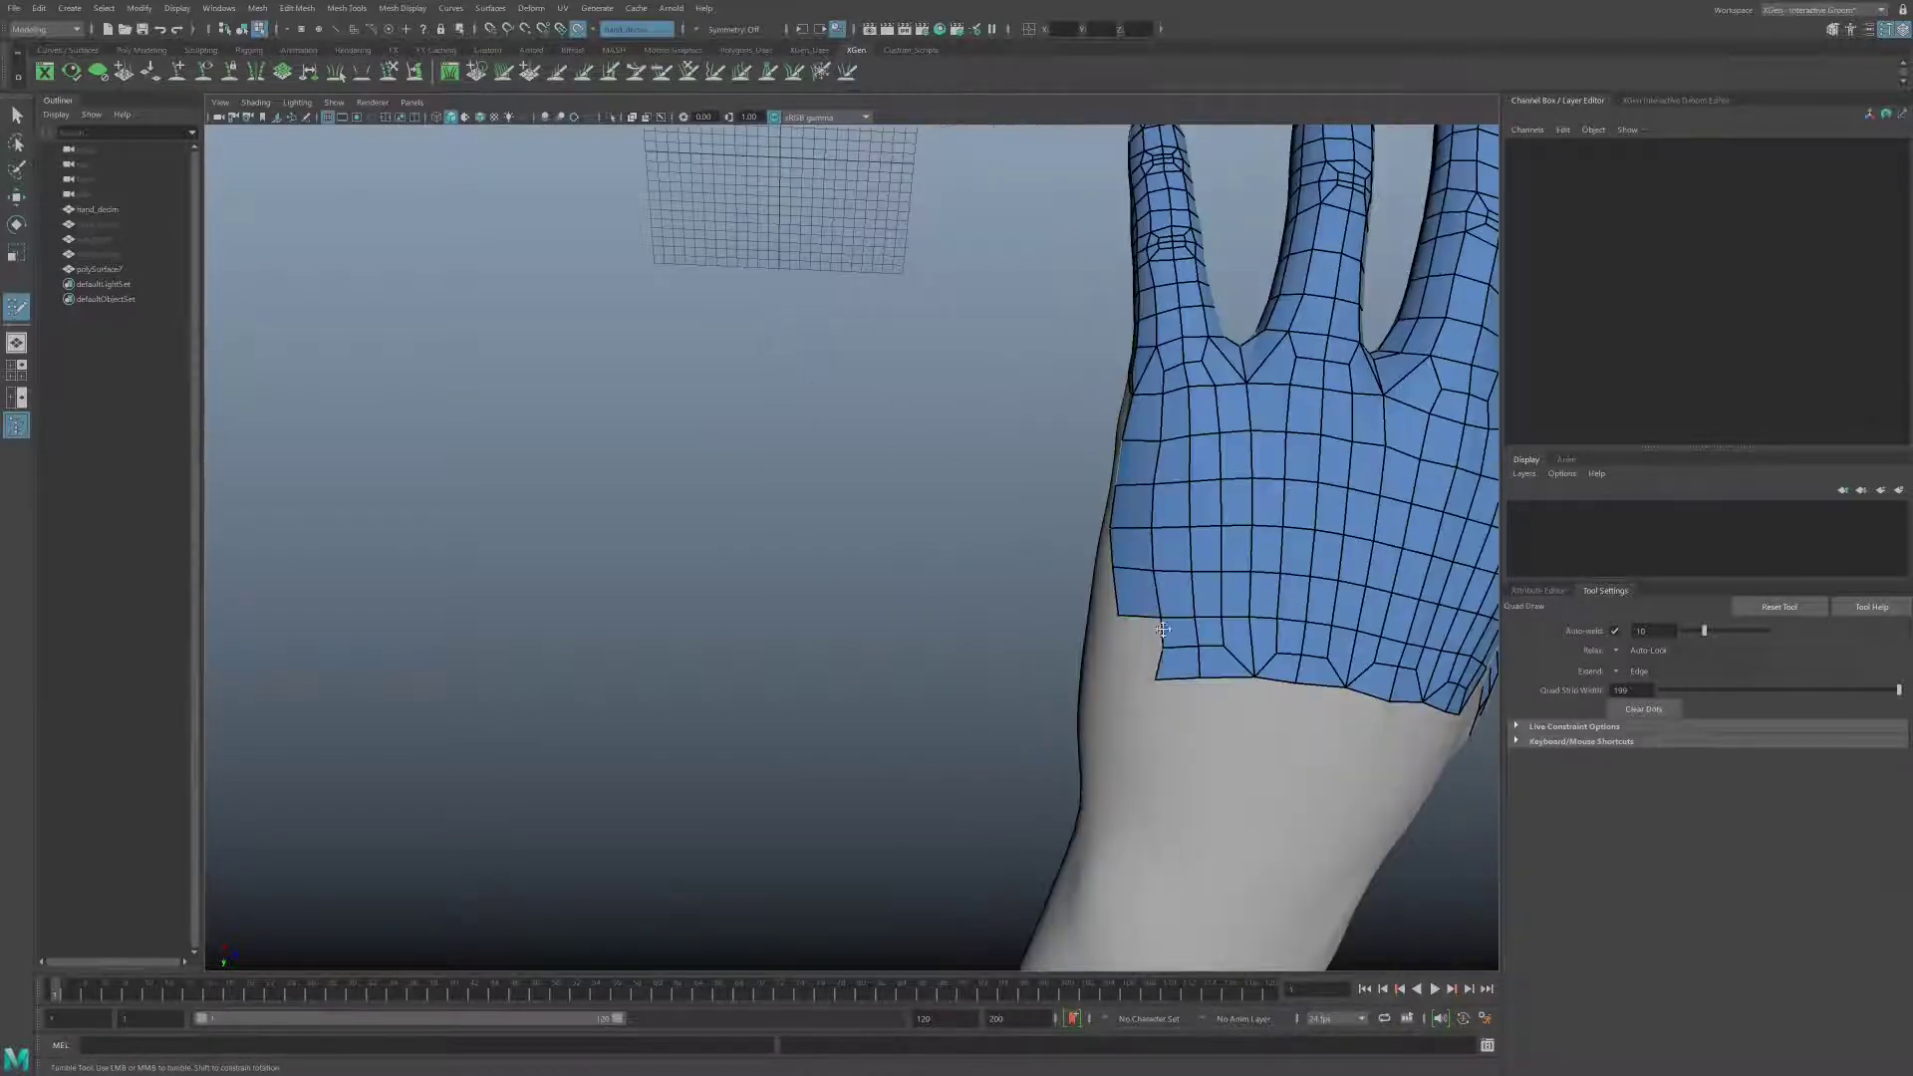
pyautogui.keyDown('alt'); pyautogui.moveTo(1113, 560); pyautogui.dragTo(1218, 654); pyautogui.keyUp('alt')
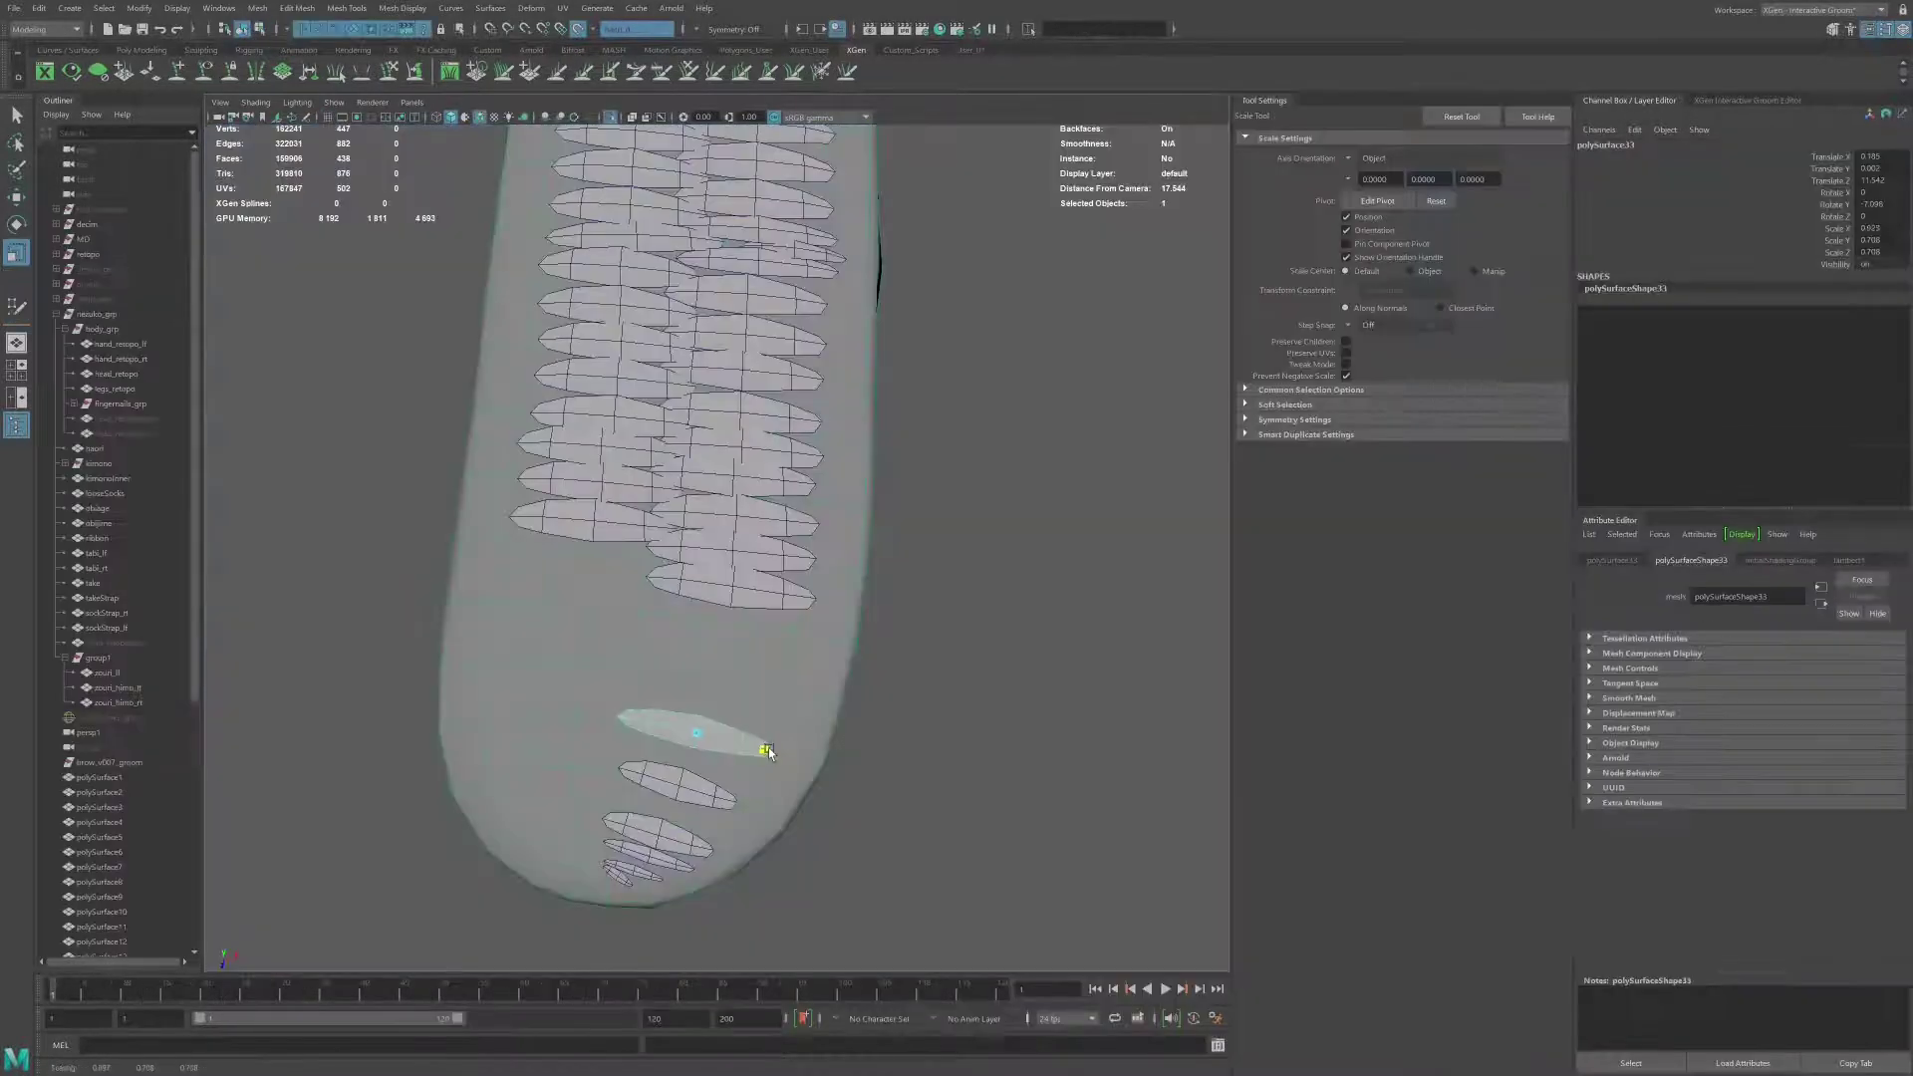
# Step: Select the scale pieces nearest the rounded tip, toggling between Select and Move tools
pyautogui.click(712, 666)
pyautogui.click(725, 700)
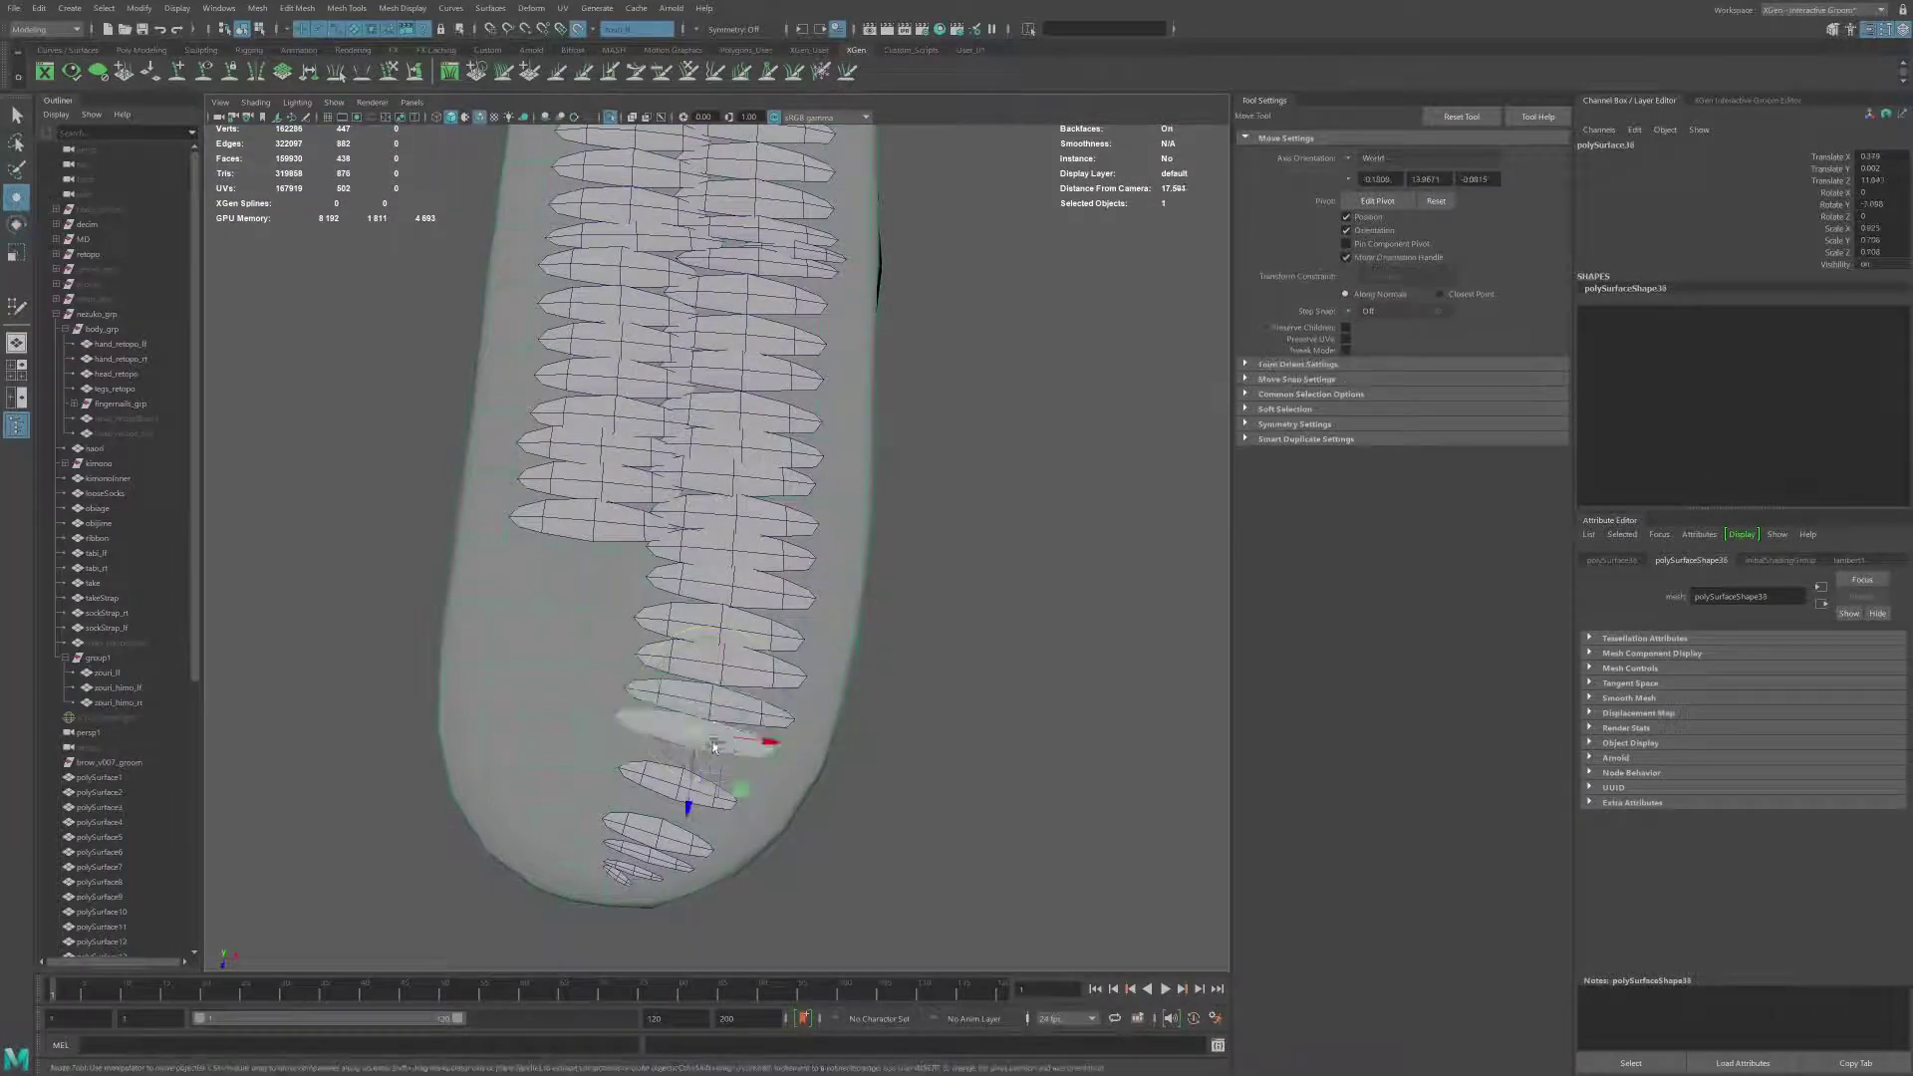
pyautogui.press('q')
pyautogui.click(673, 792)
pyautogui.press('w')
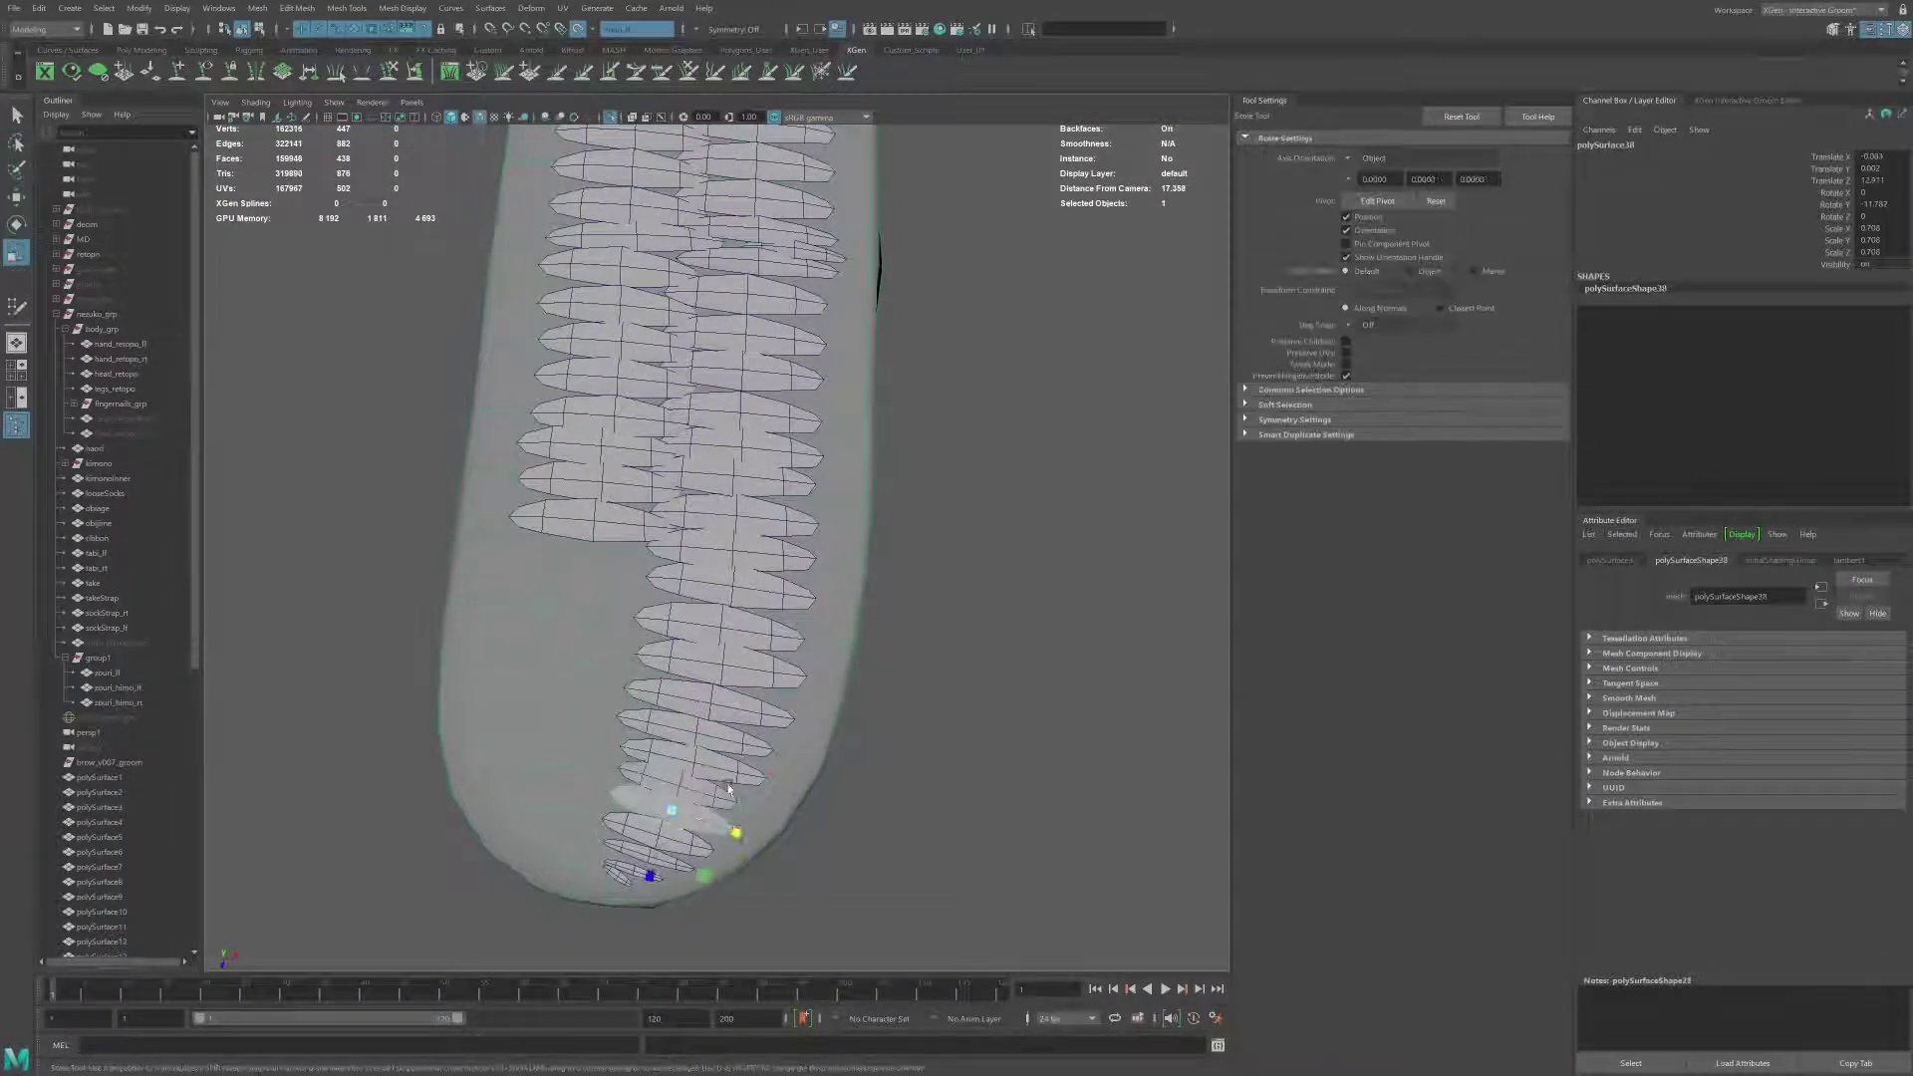
pyautogui.press('q')
pyautogui.click(591, 595)
pyautogui.press('w')
# Step: Duplicate the tip scale piece with Ctrl+D, move the copy down and shrink it
pyautogui.hotkey('ctrl', 'd')
pyautogui.moveTo(591, 595)
pyautogui.mouseDown()
pyautogui.moveTo(577, 726)
pyautogui.moveTo(628, 700)
pyautogui.moveTo(555, 811)
pyautogui.moveTo(576, 803)
pyautogui.mouseUp()
pyautogui.press('r')
pyautogui.press('w')
pyautogui.press('r')
pyautogui.press('w')
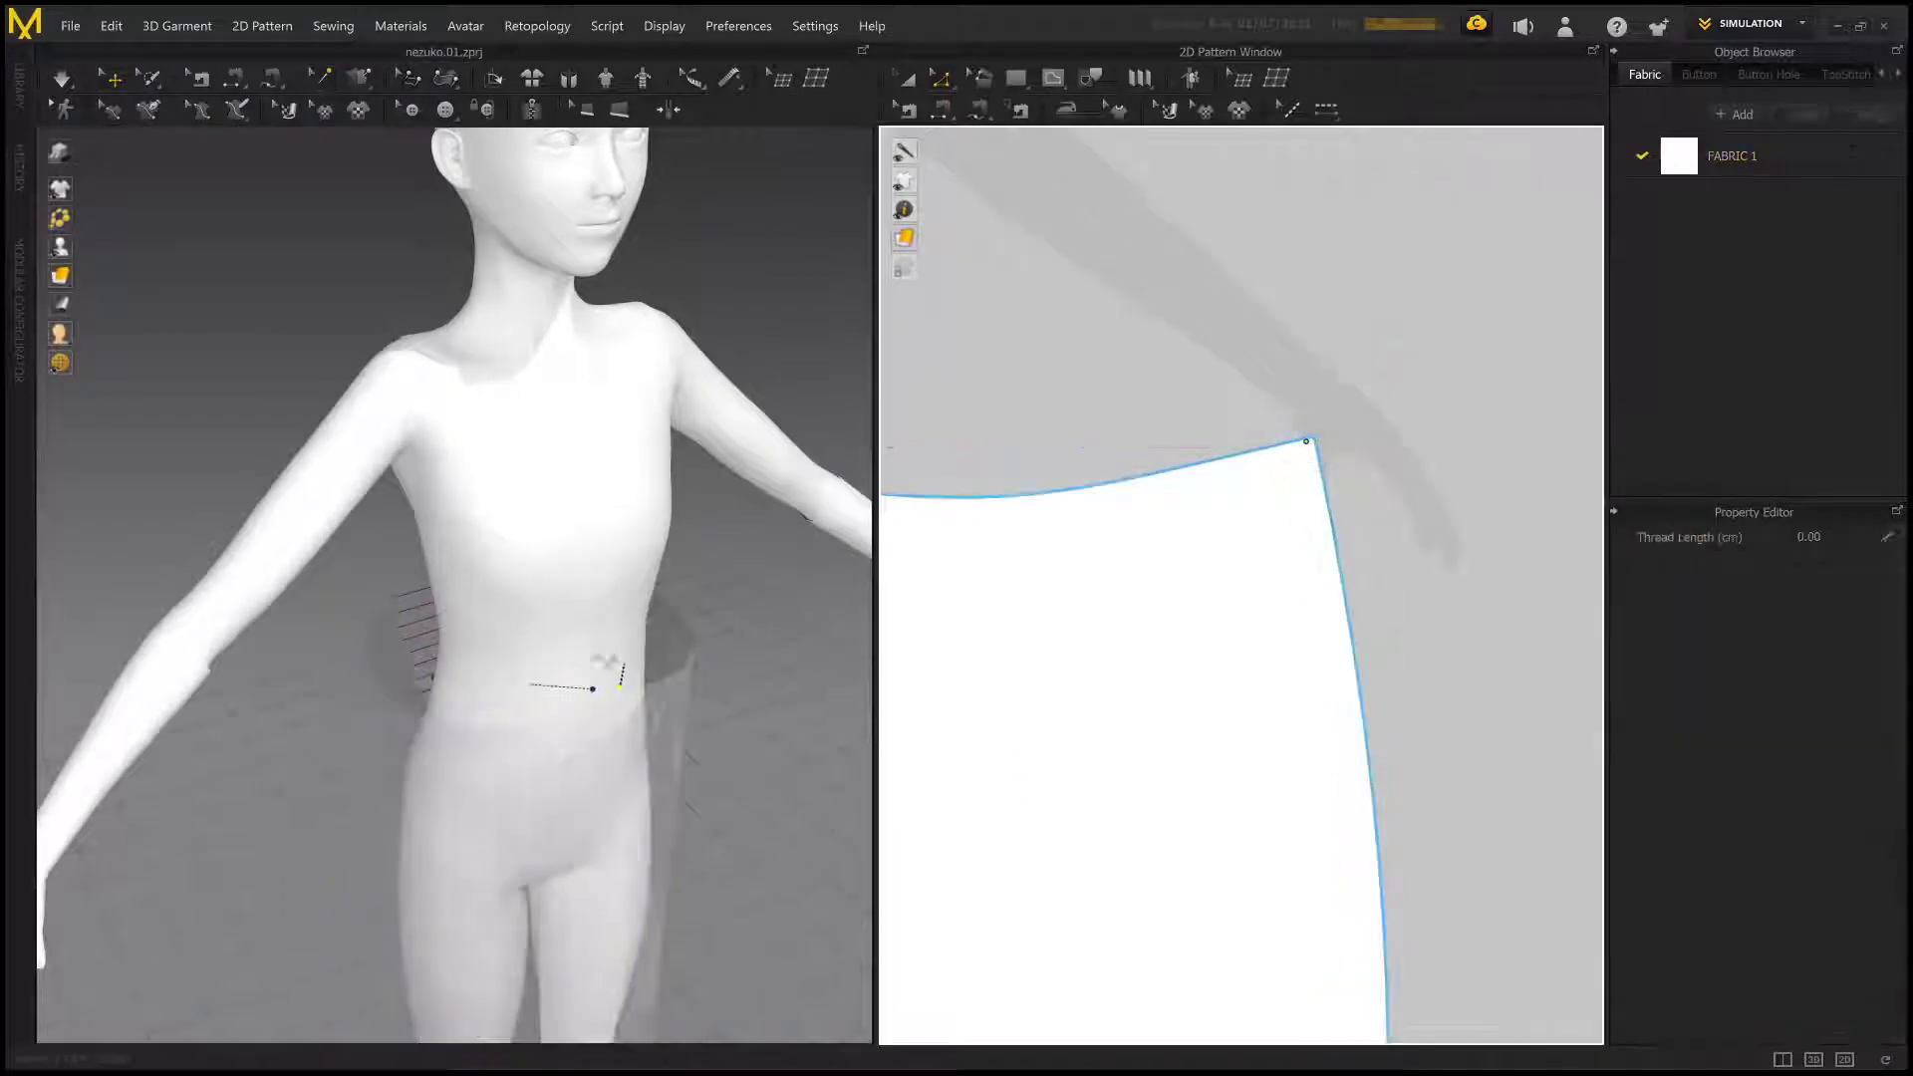
pyautogui.moveTo(593, 688)
pyautogui.mouseDown(button='right')
pyautogui.moveTo(354, 726)
pyautogui.moveTo(339, 709)
pyautogui.mouseUp(button='right')
pyautogui.click(355, 726)
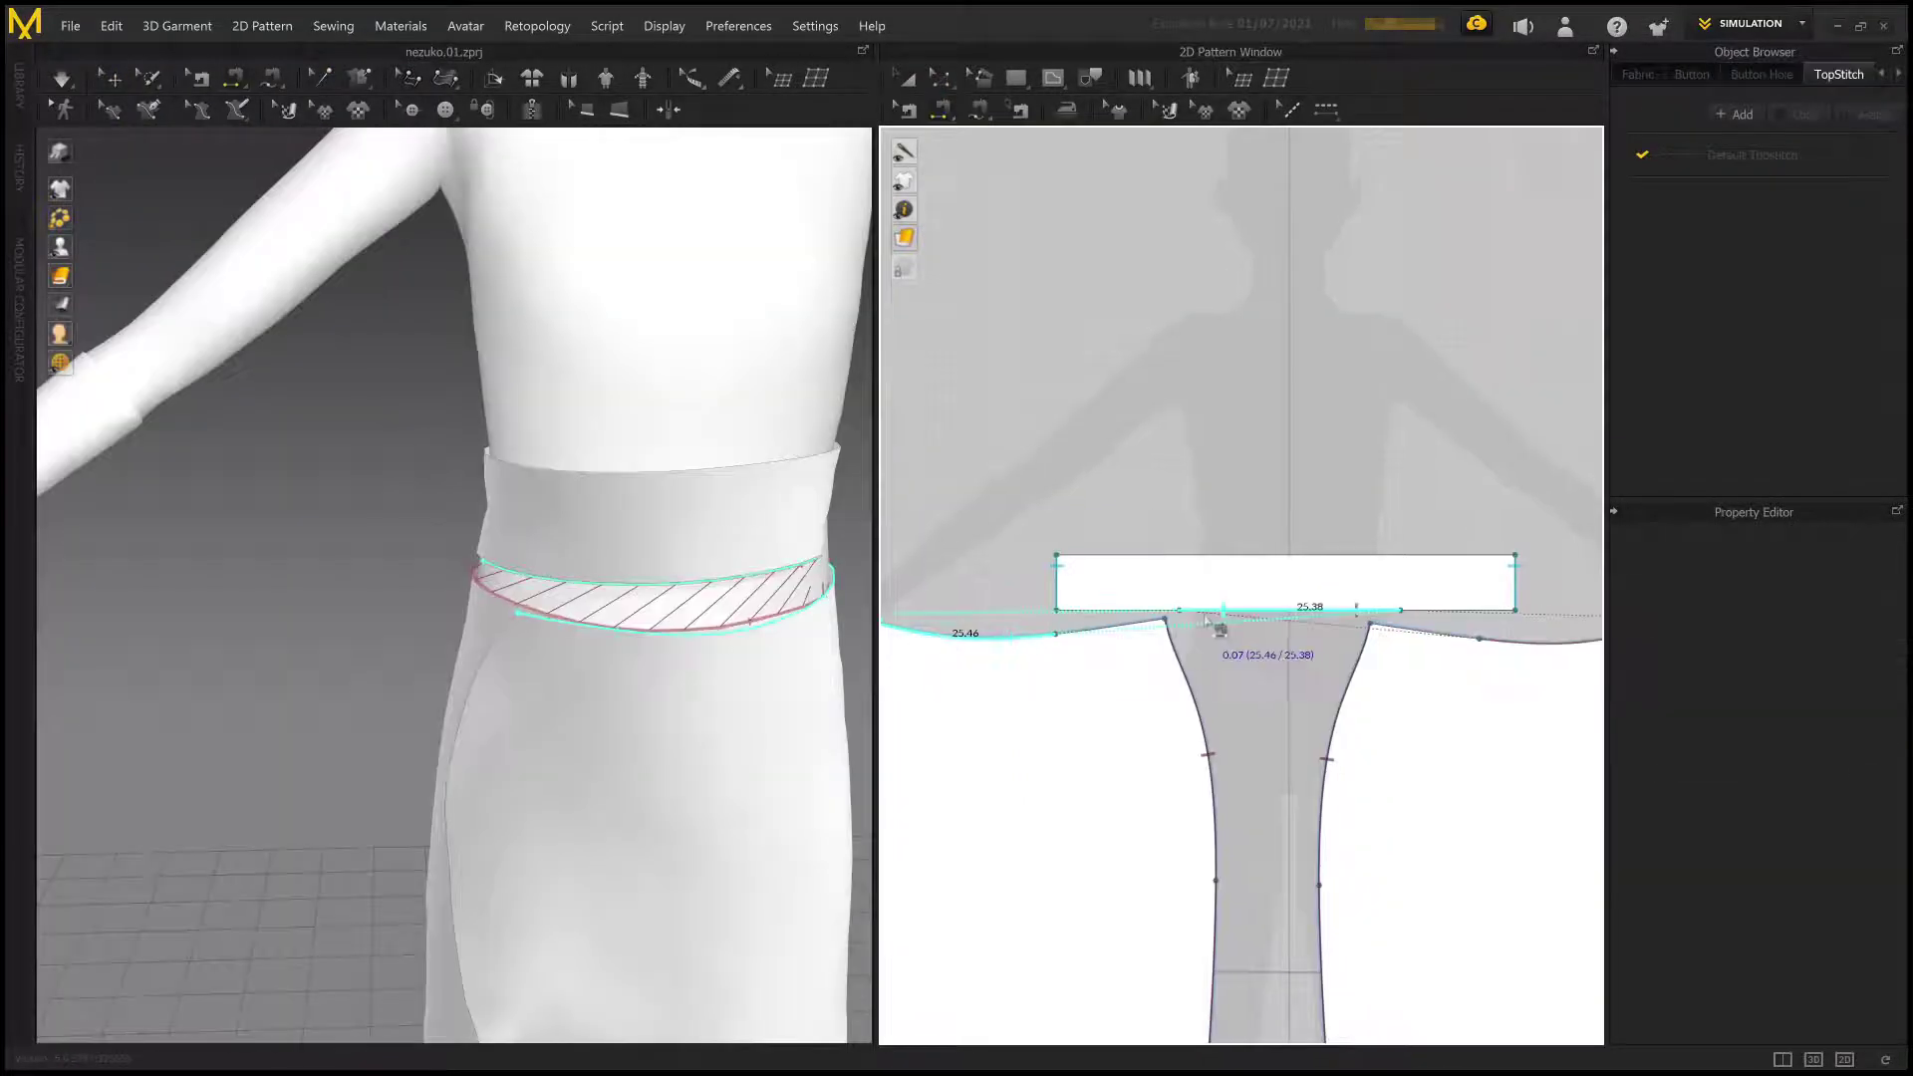
# Step: Select the waistband and a sleeve piece, pulling the sleeve away from the body
pyautogui.scroll(-5, 727, 585)
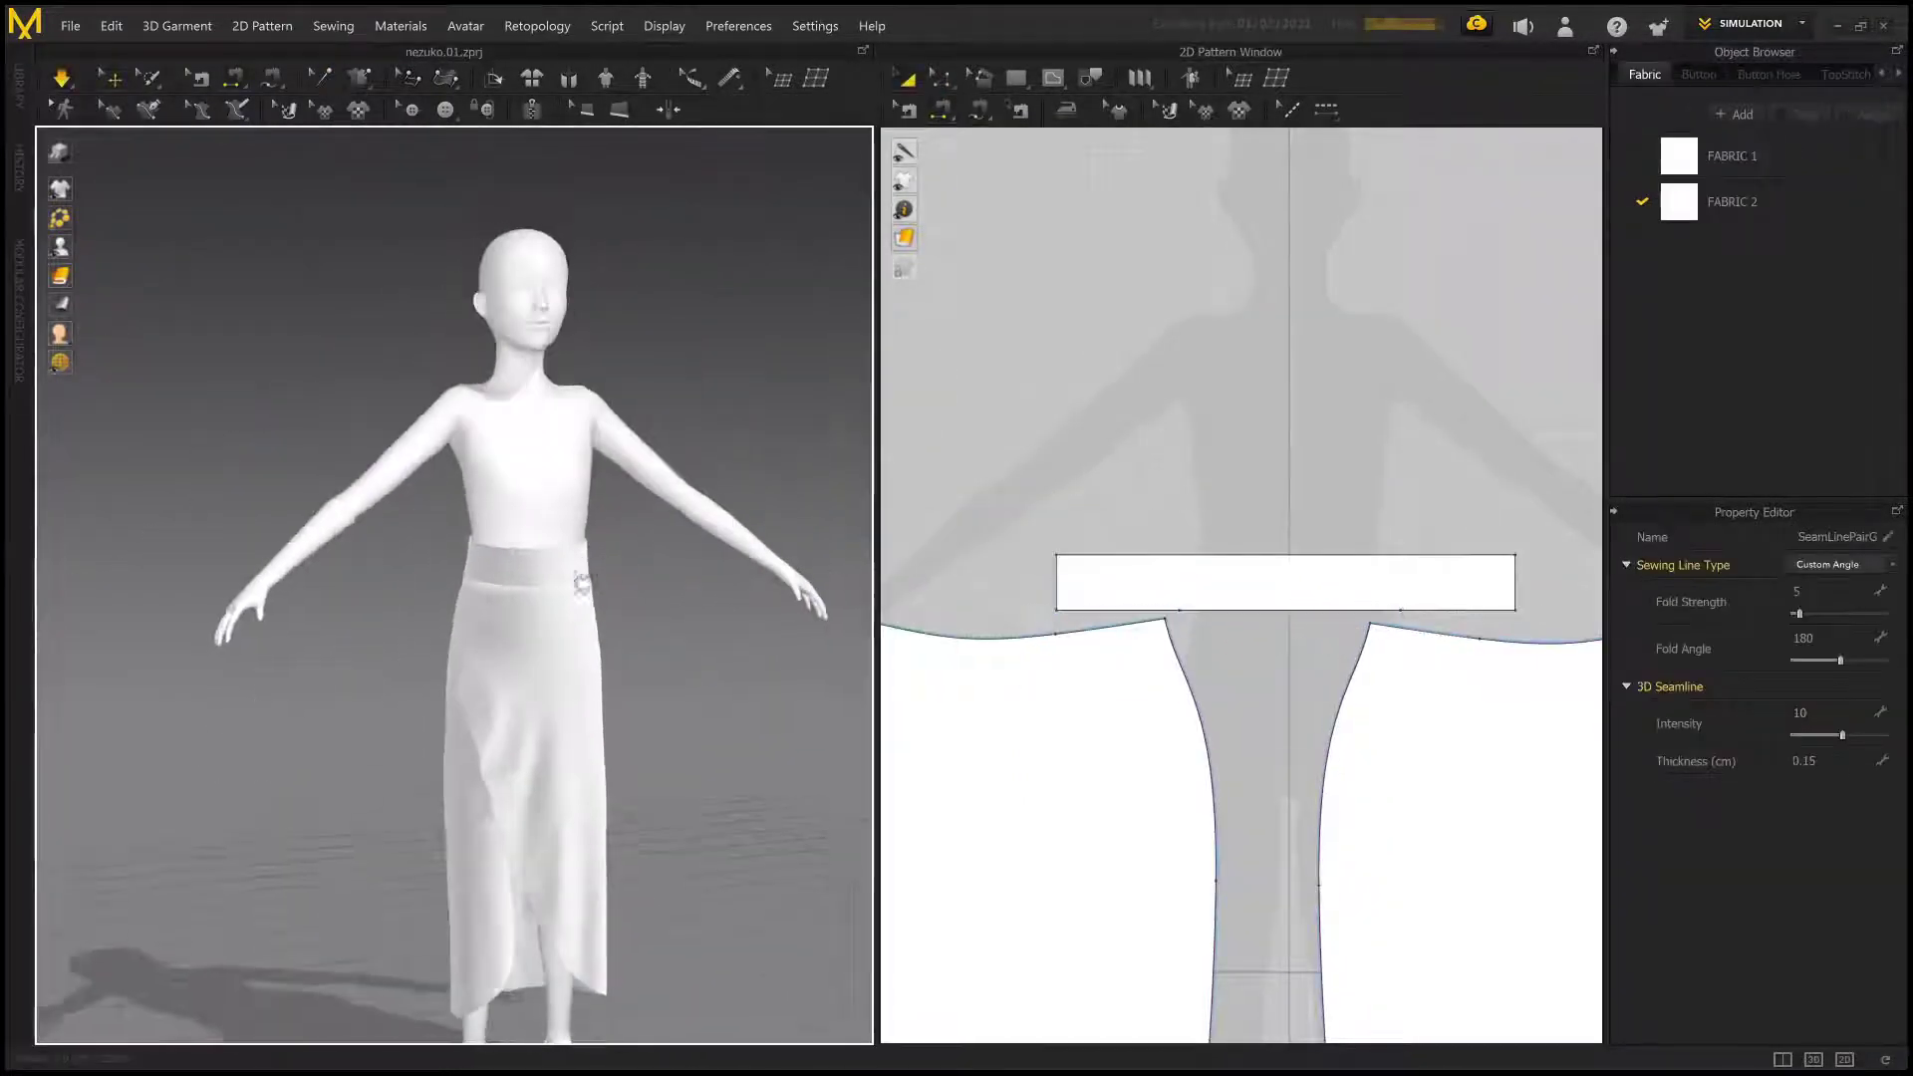
pyautogui.click(523, 563)
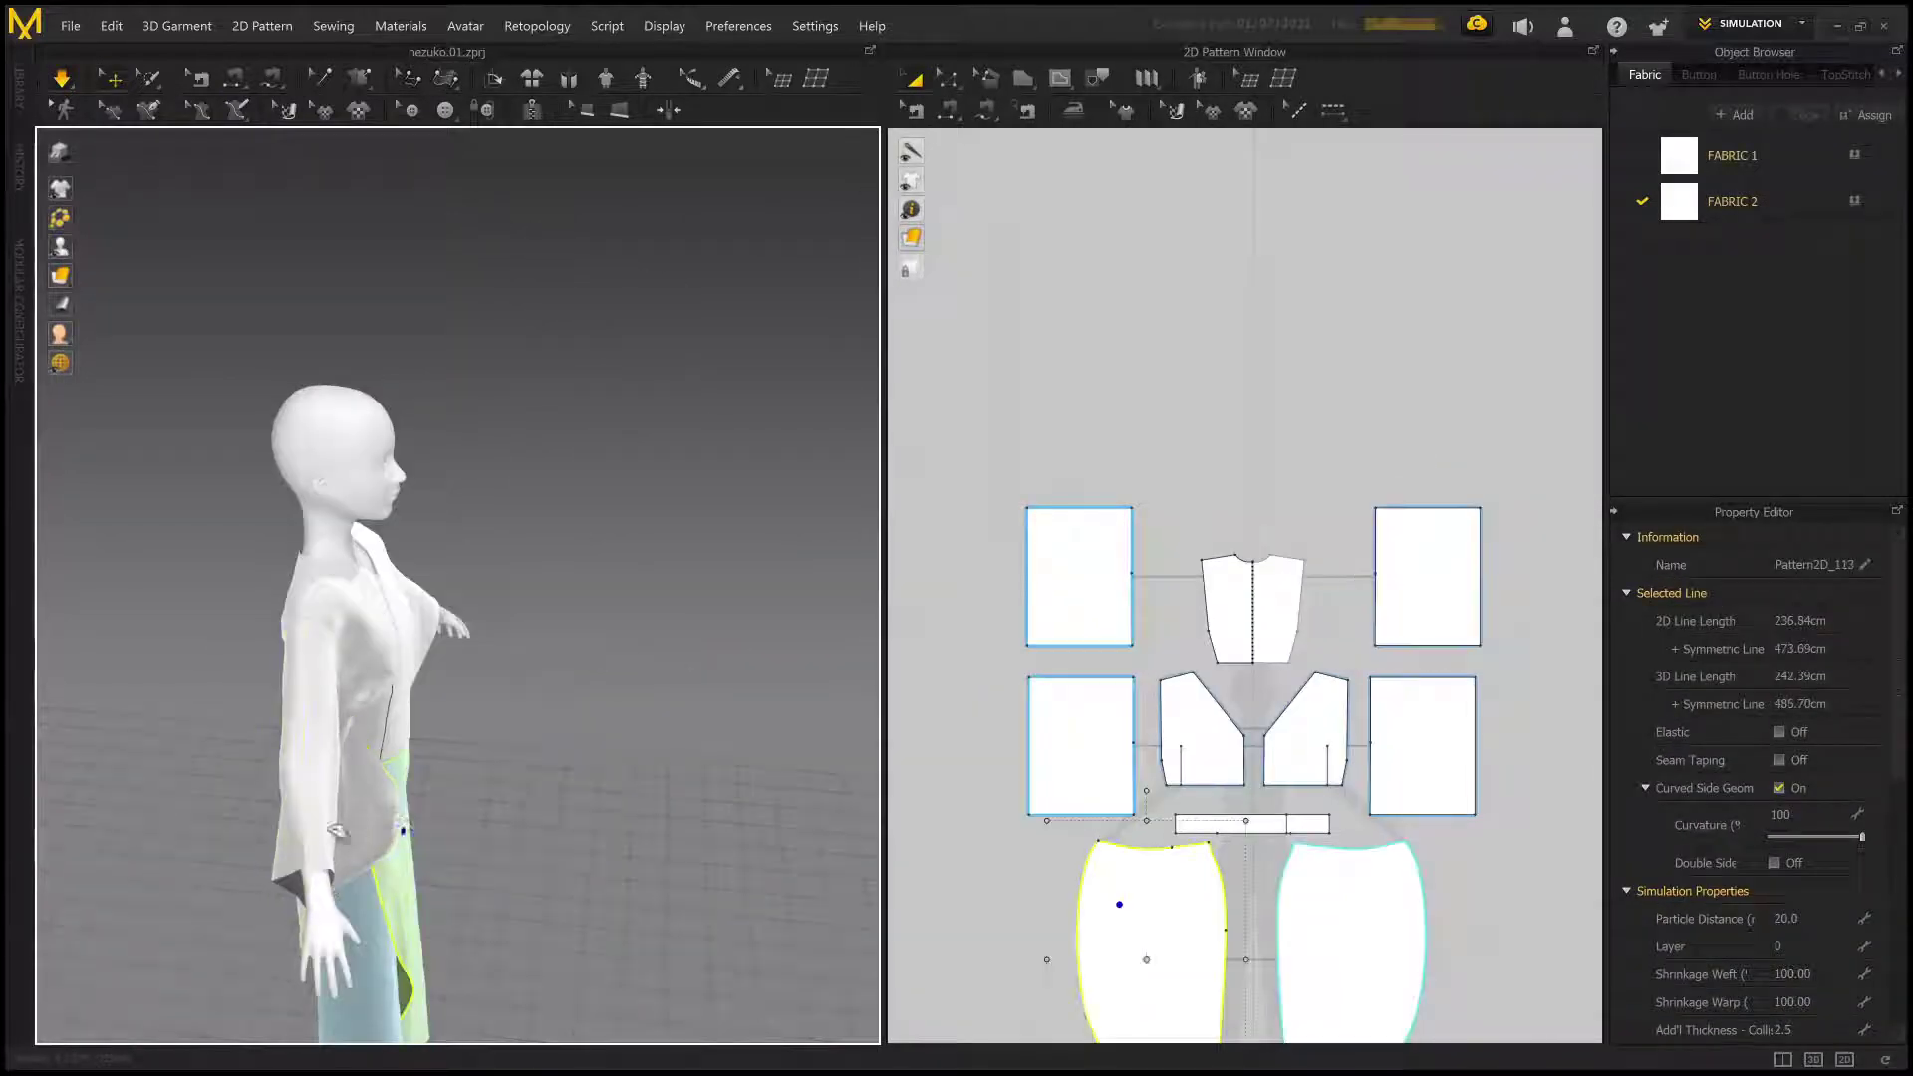
pyautogui.click(328, 698)
pyautogui.moveTo(329, 697); pyautogui.dragTo(449, 718, button='right')
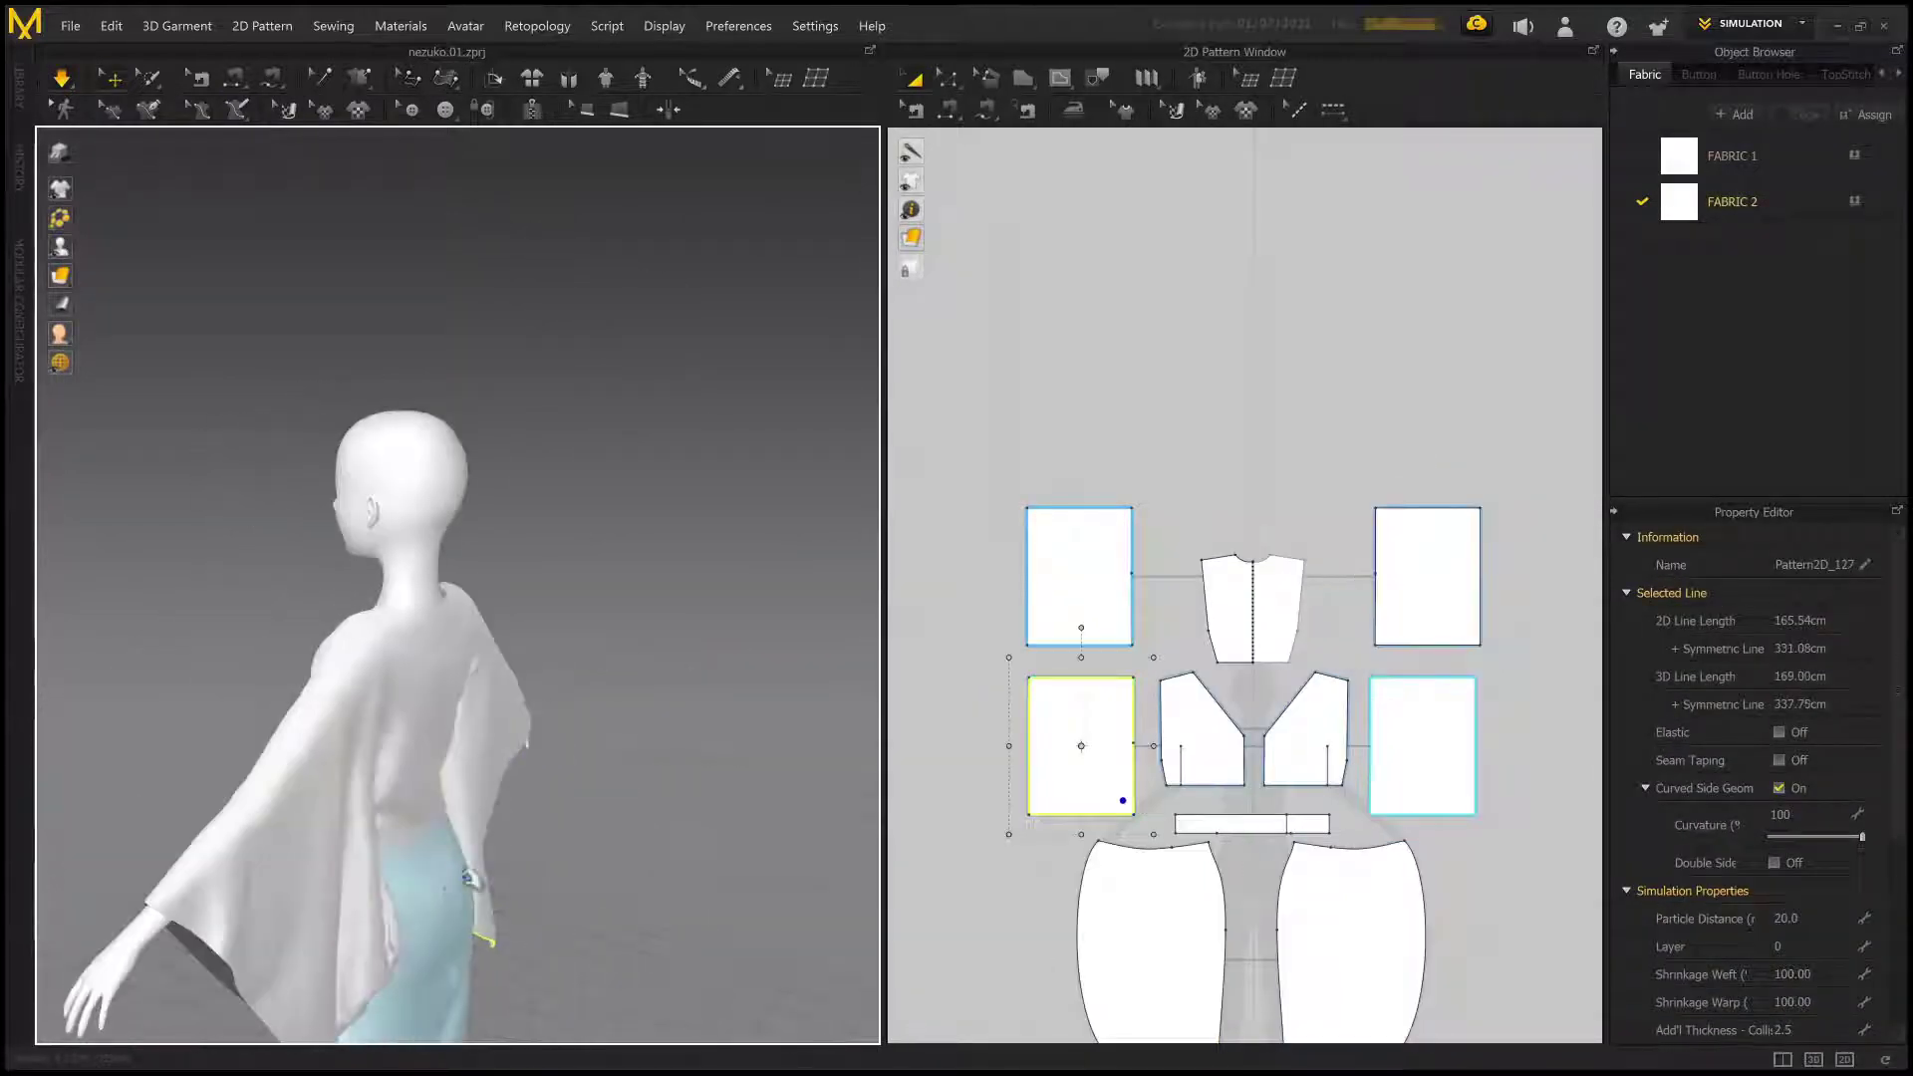
pyautogui.moveTo(543, 837)
pyautogui.mouseDown()
pyautogui.moveTo(786, 873)
pyautogui.moveTo(505, 876)
pyautogui.mouseUp()
# Step: Check the avatar in front and top views, clear the selection and orbit to its back
pyautogui.press('2')
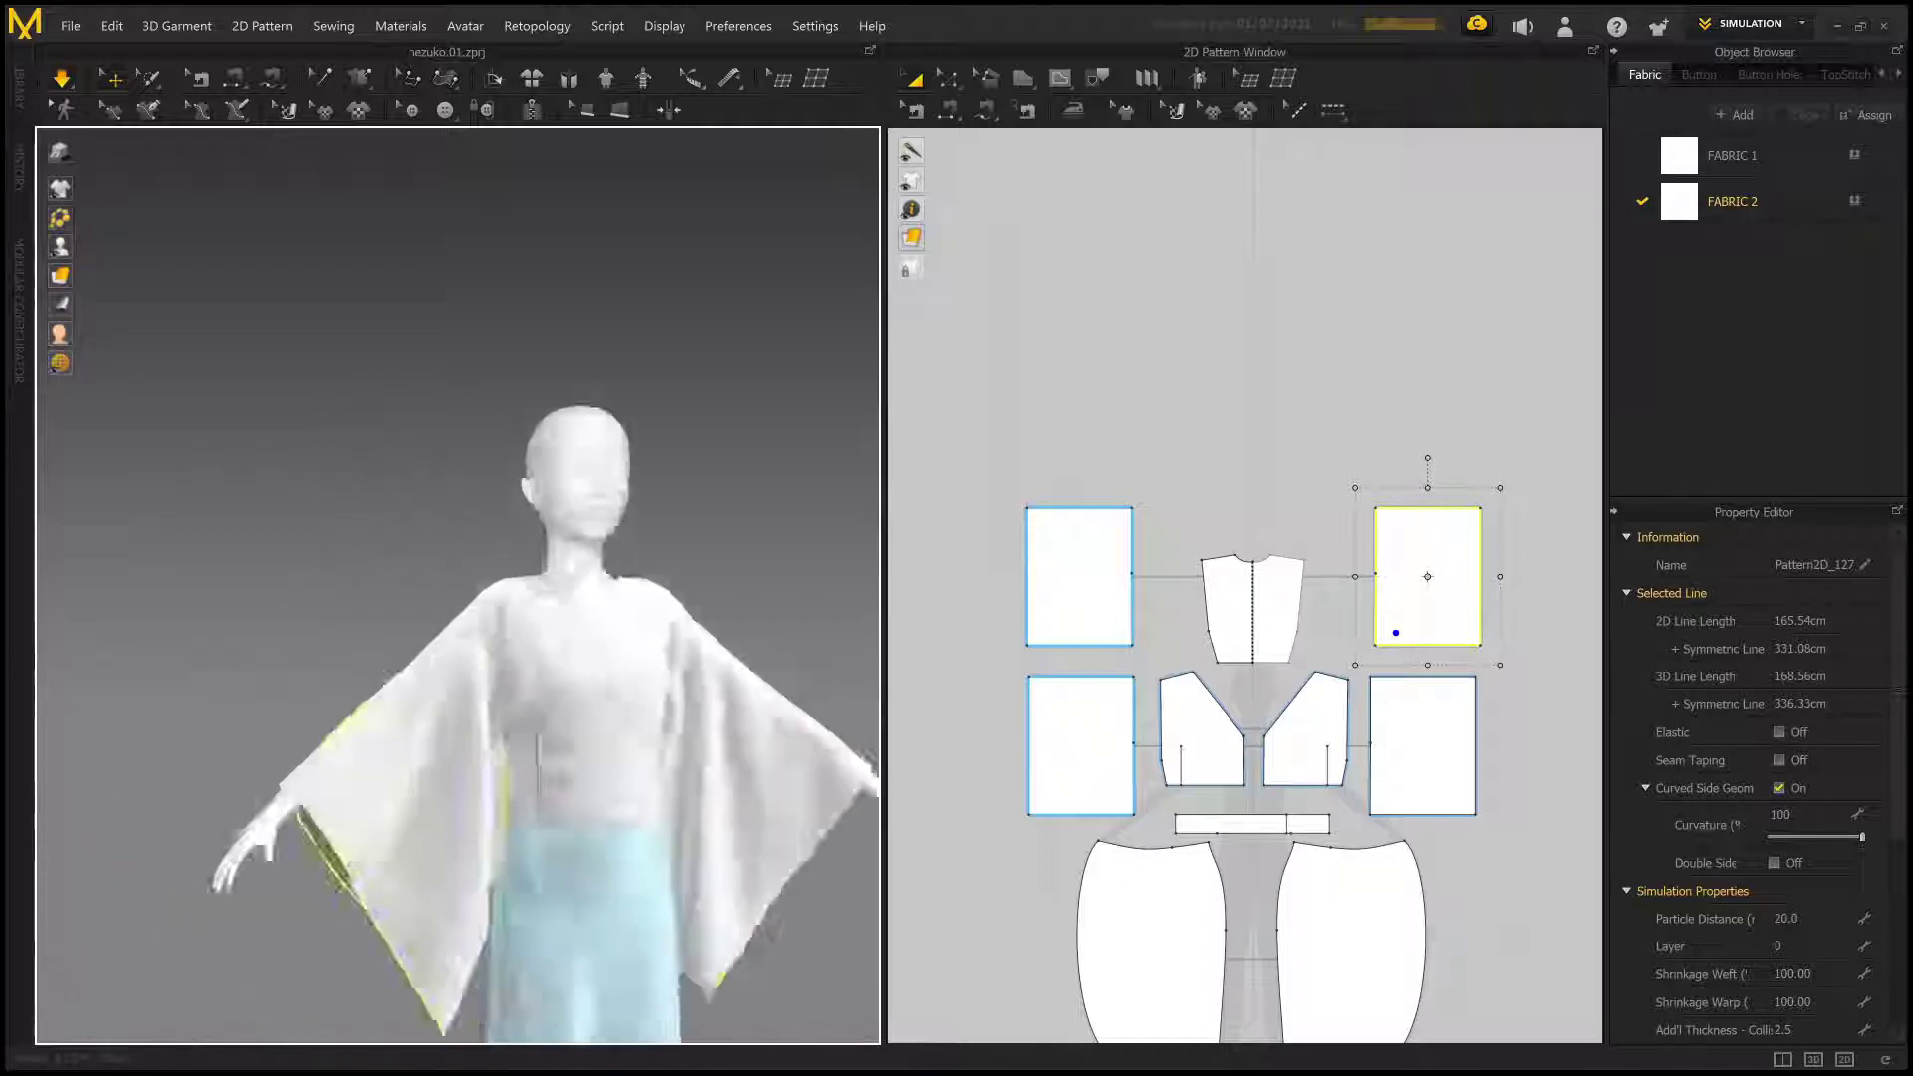
pyautogui.press('5')
pyautogui.press('2')
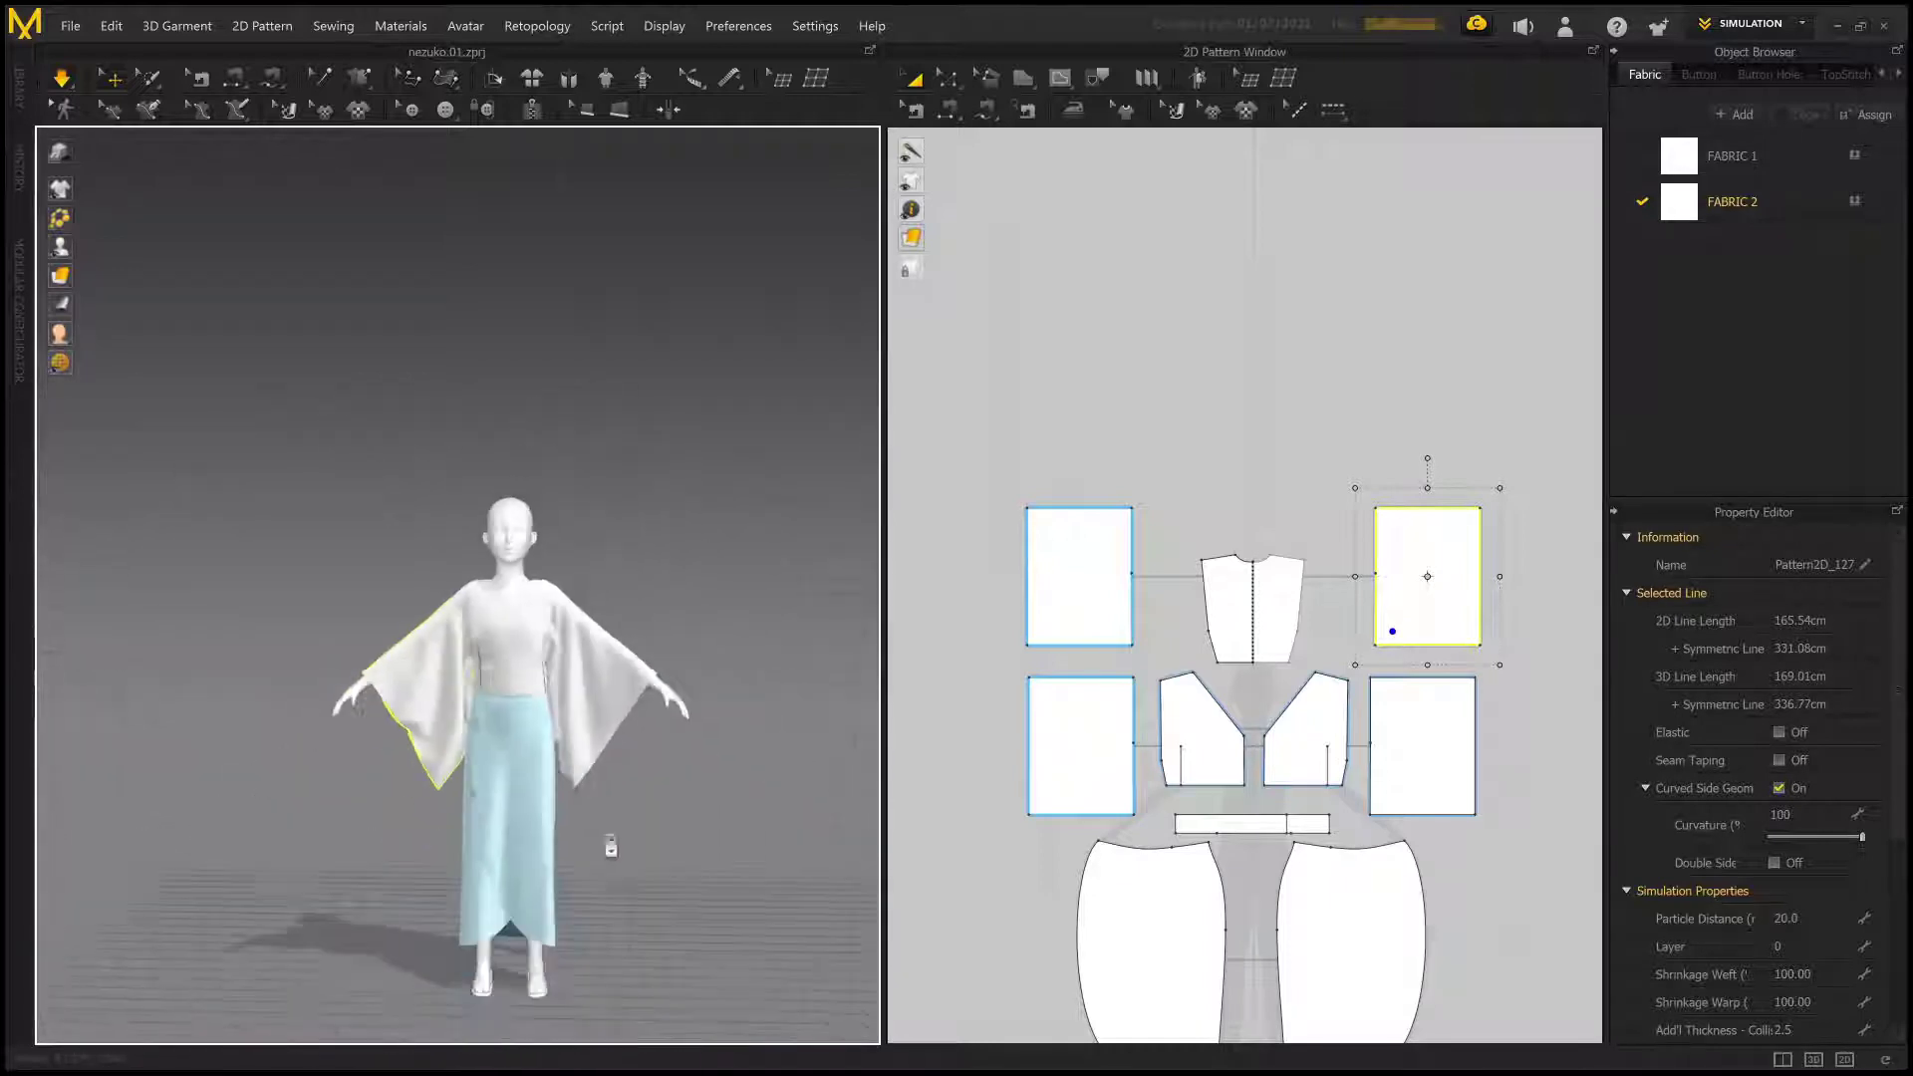
pyautogui.click(380, 824)
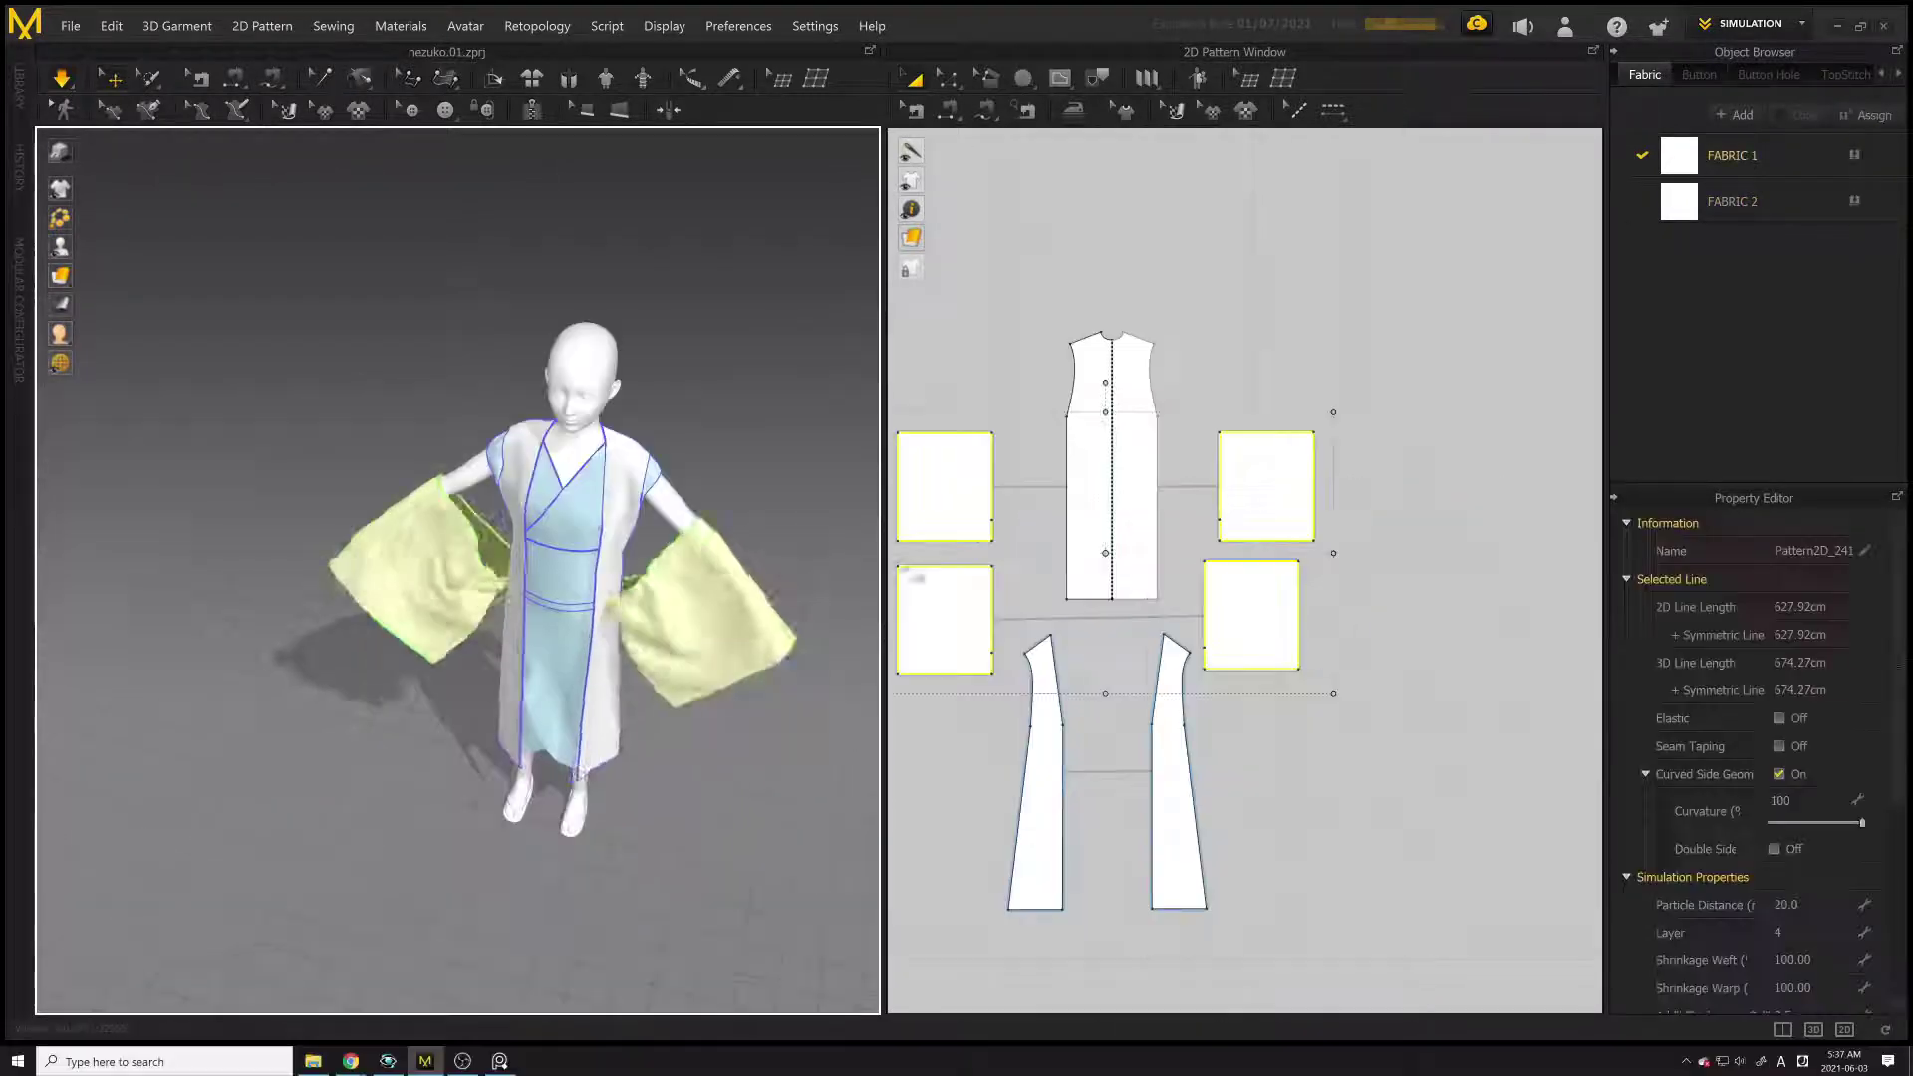
pyautogui.click(1178, 594)
pyautogui.scroll(2, 1177, 594)
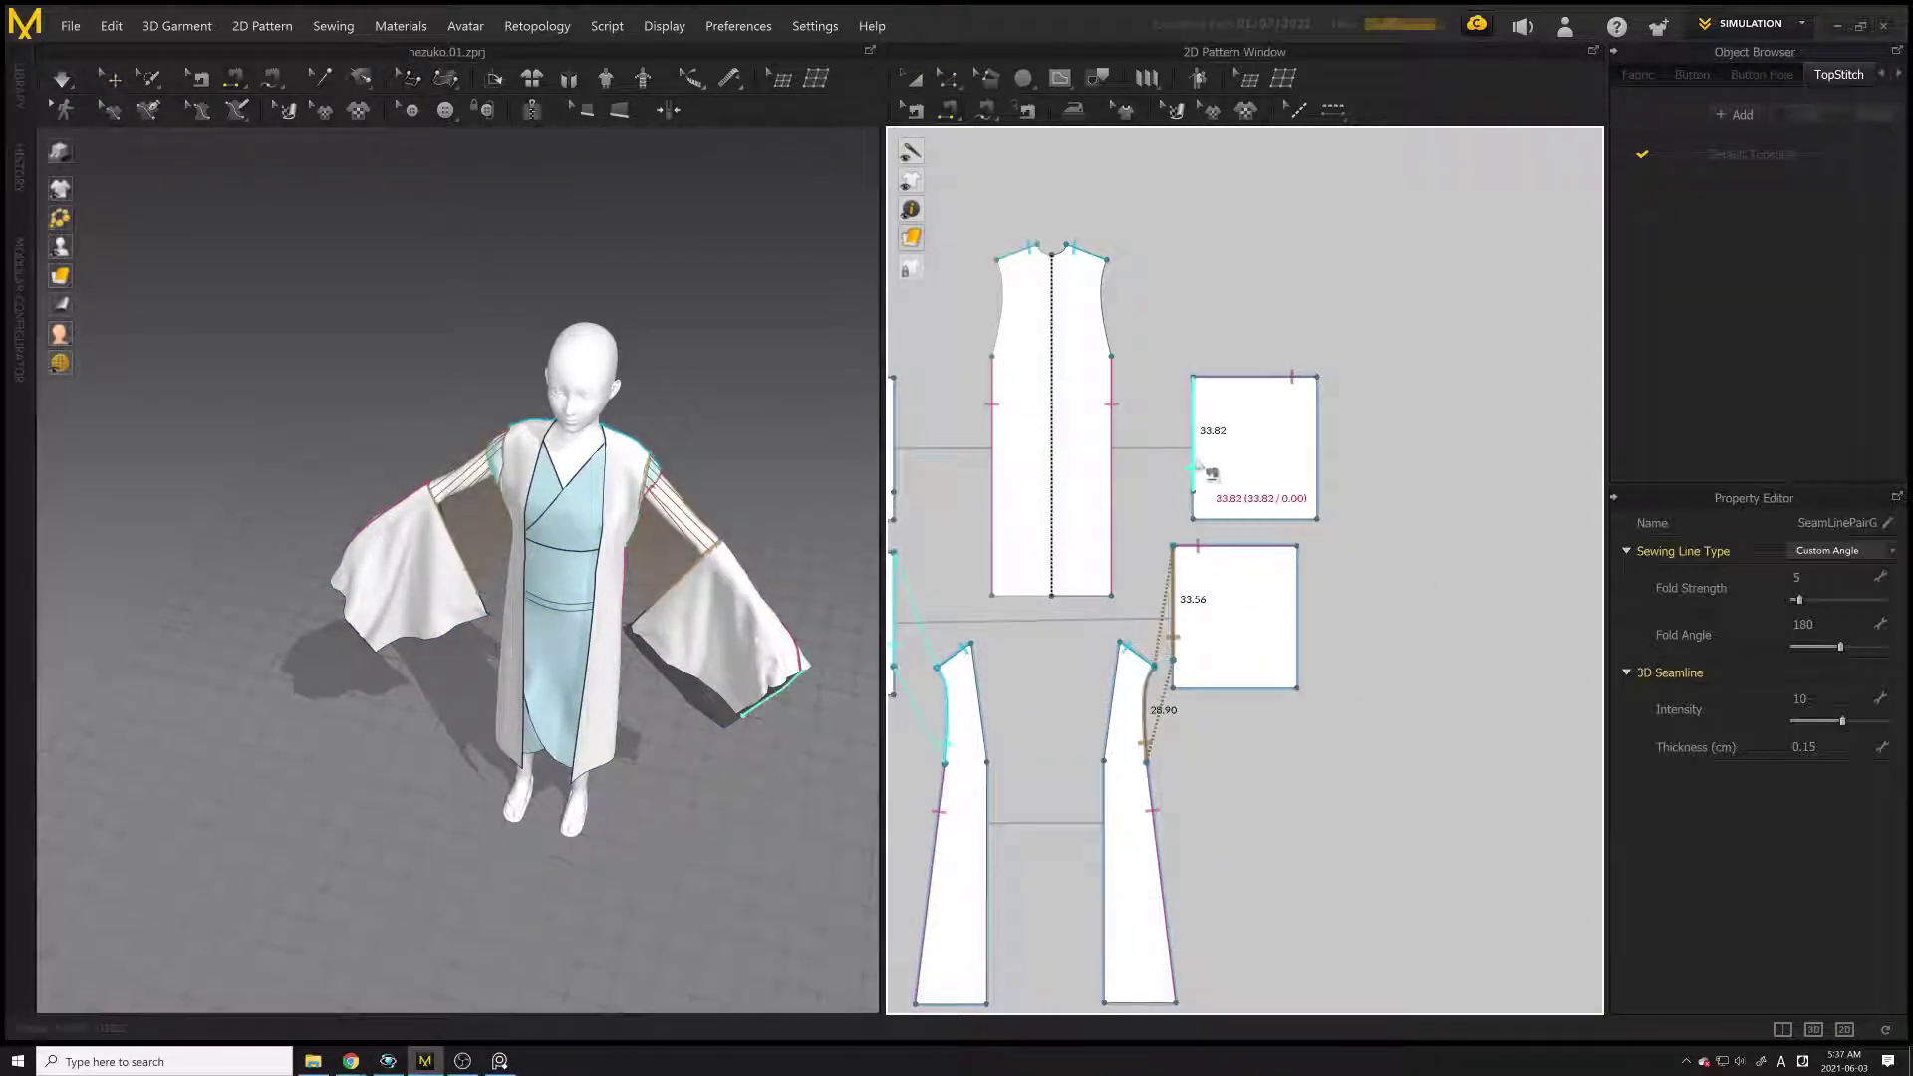
pyautogui.click(726, 482)
pyautogui.moveTo(726, 482); pyautogui.dragTo(555, 432, button='right')
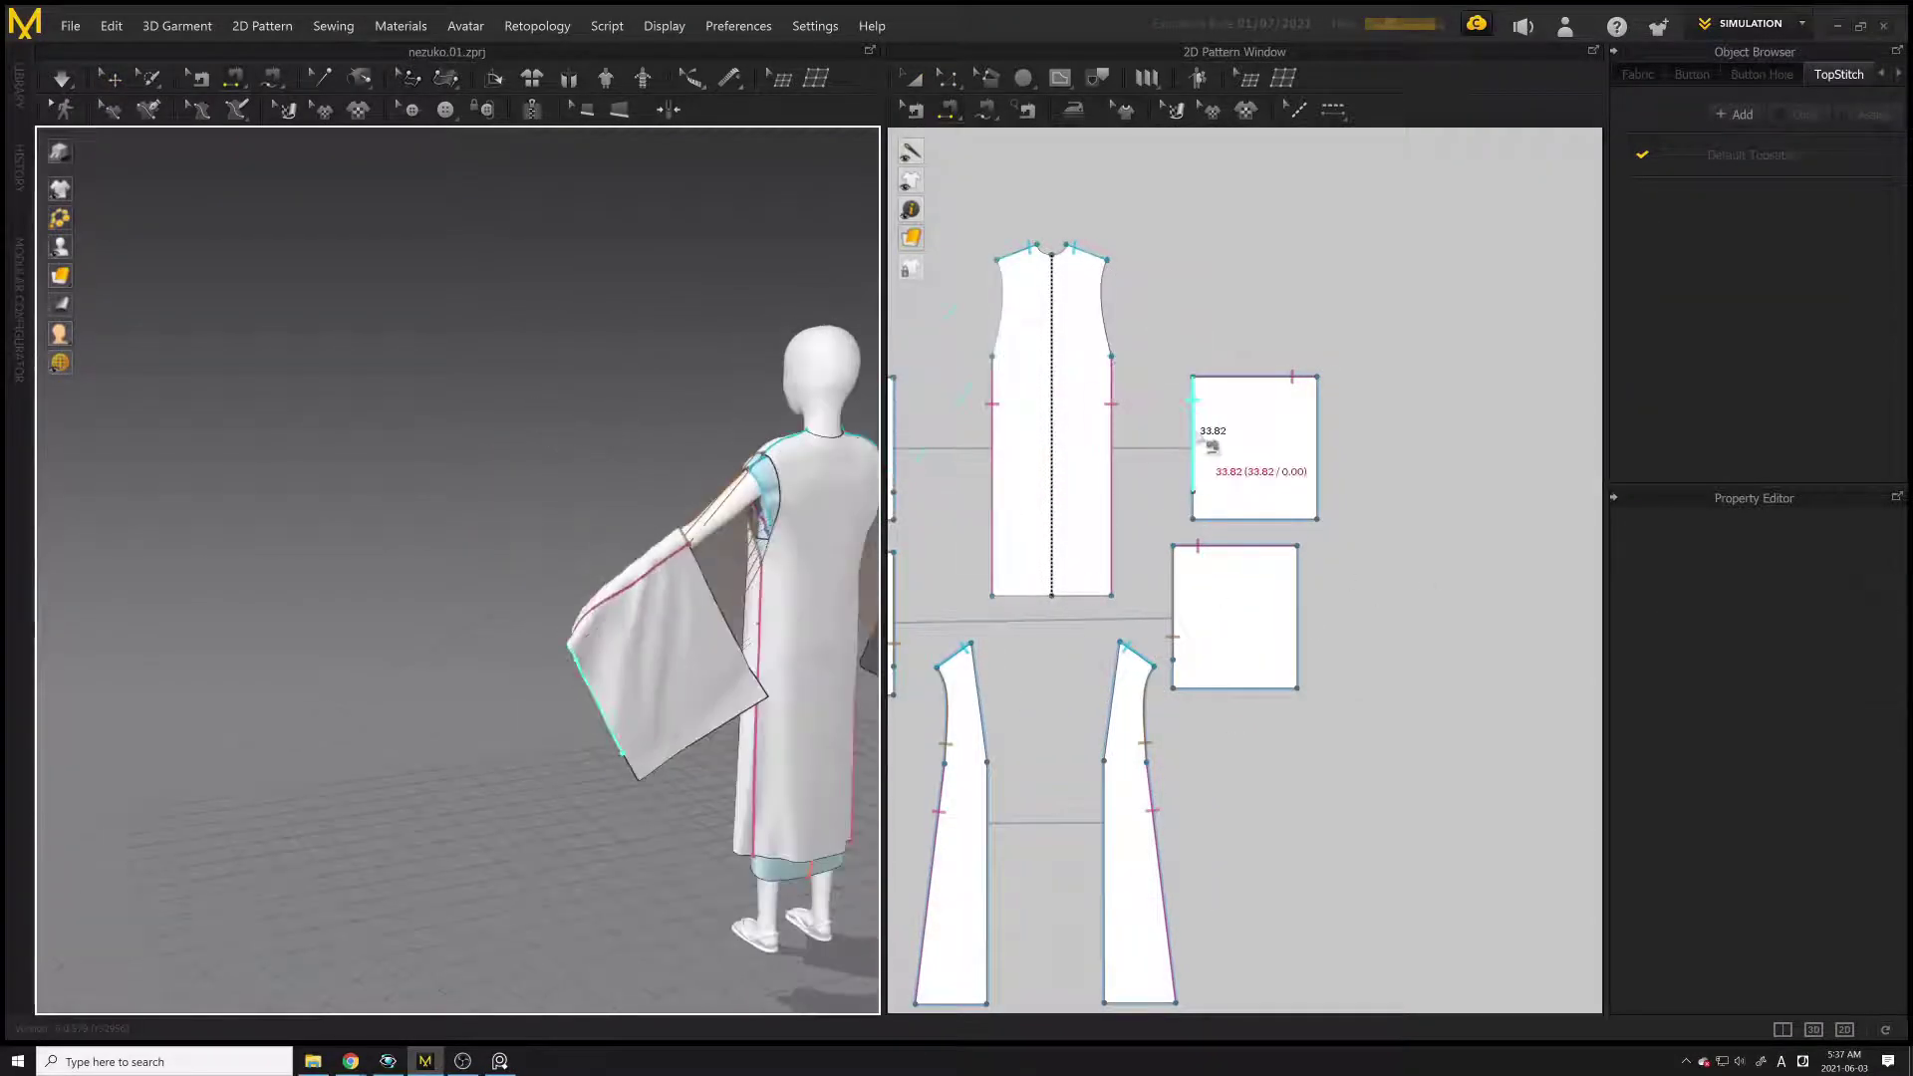
# Step: Sew the armhole edge to the lower sleeve rectangle's top edge and simulate the drape
pyautogui.click(1226, 496)
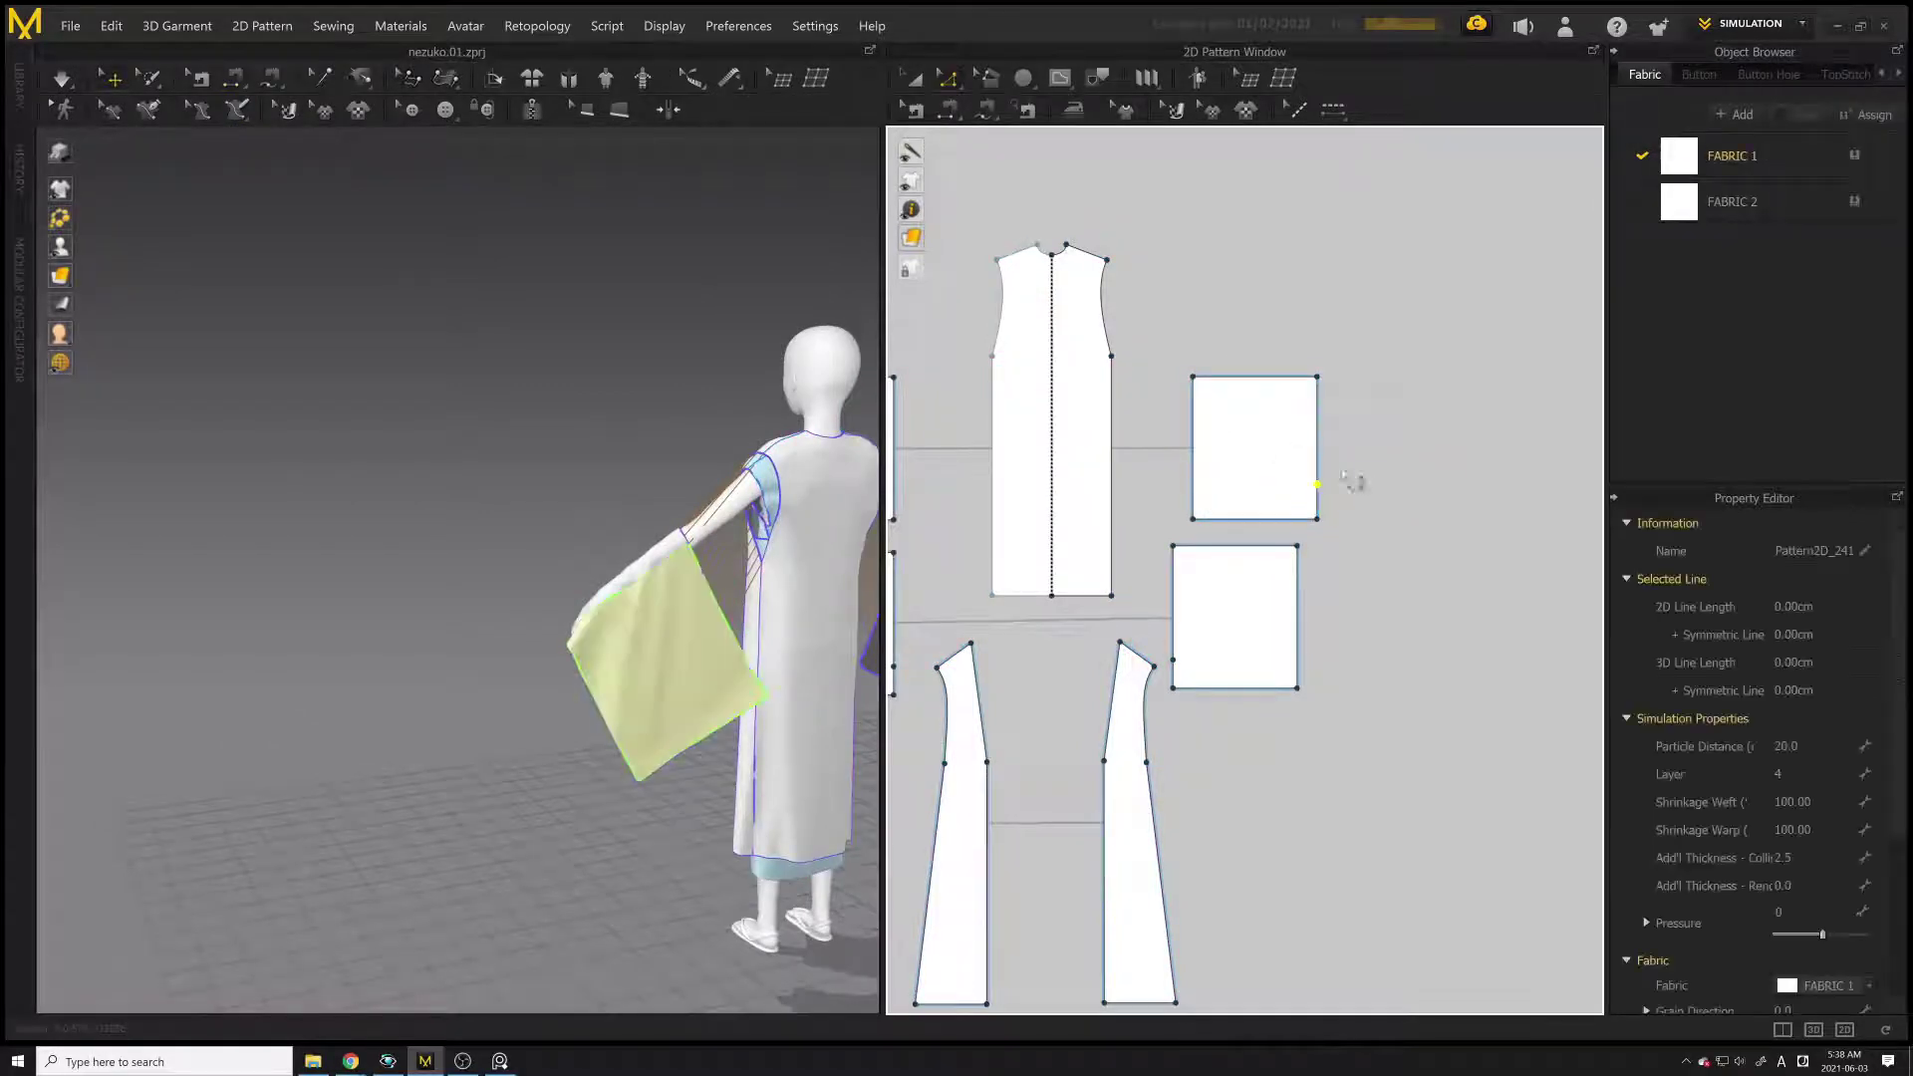
pyautogui.click(1318, 468)
pyautogui.click(1189, 675)
pyautogui.press('t')
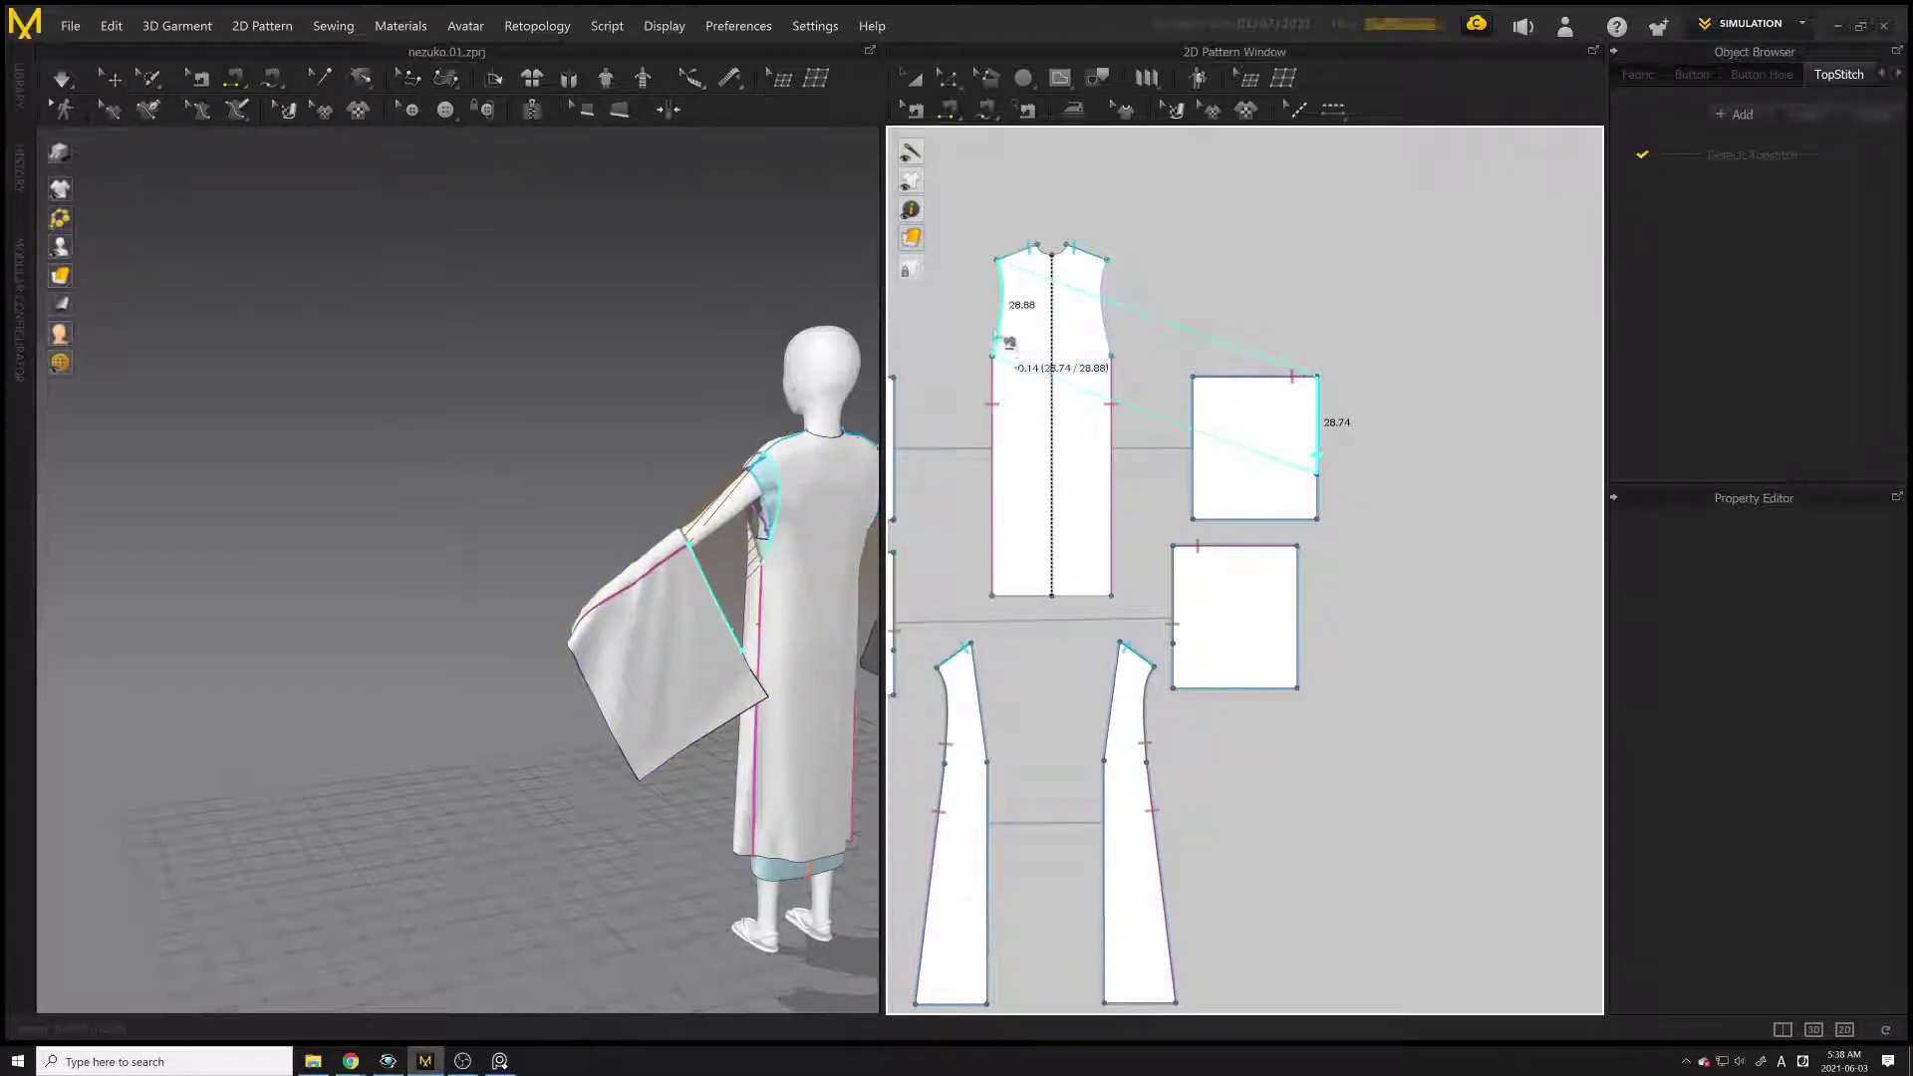
pyautogui.click(1008, 343)
pyautogui.moveTo(1254, 554); pyautogui.dragTo(1310, 580, button='middle')
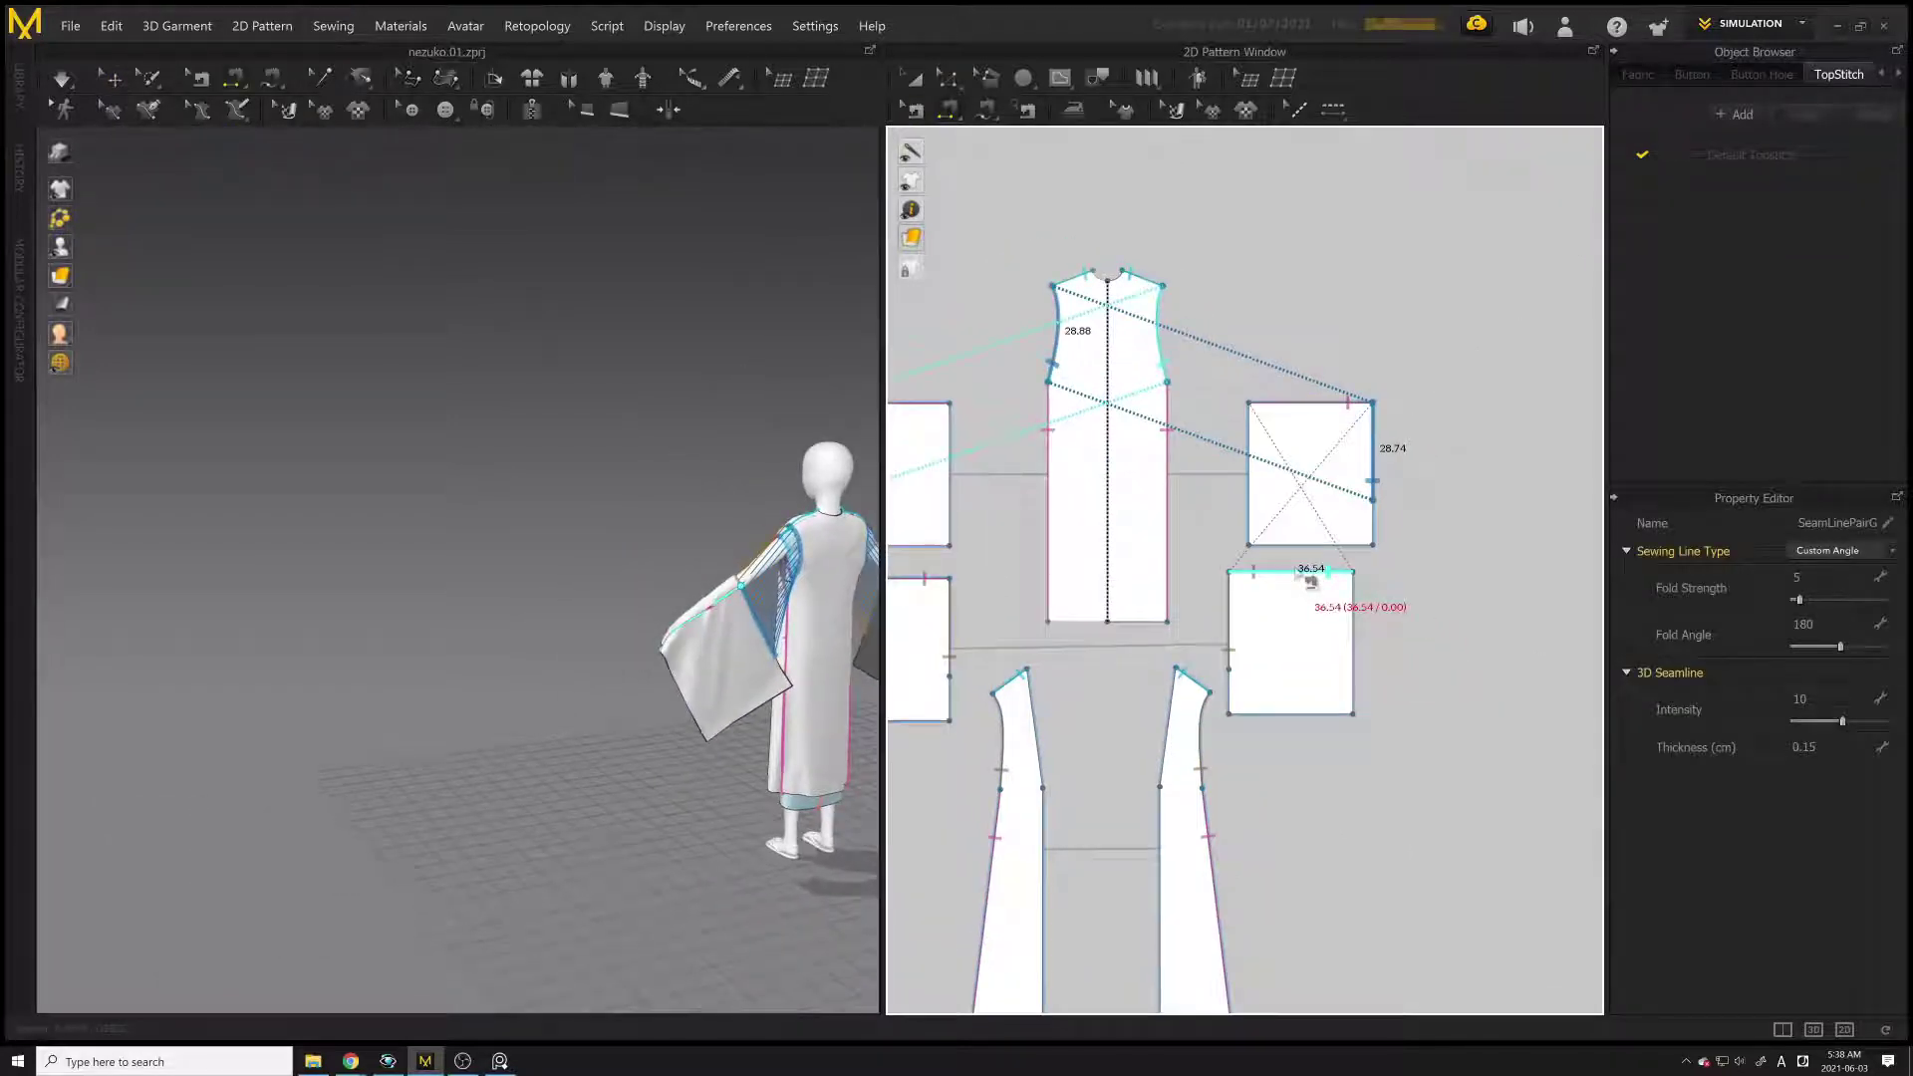
pyautogui.click(696, 582)
pyautogui.press('space')
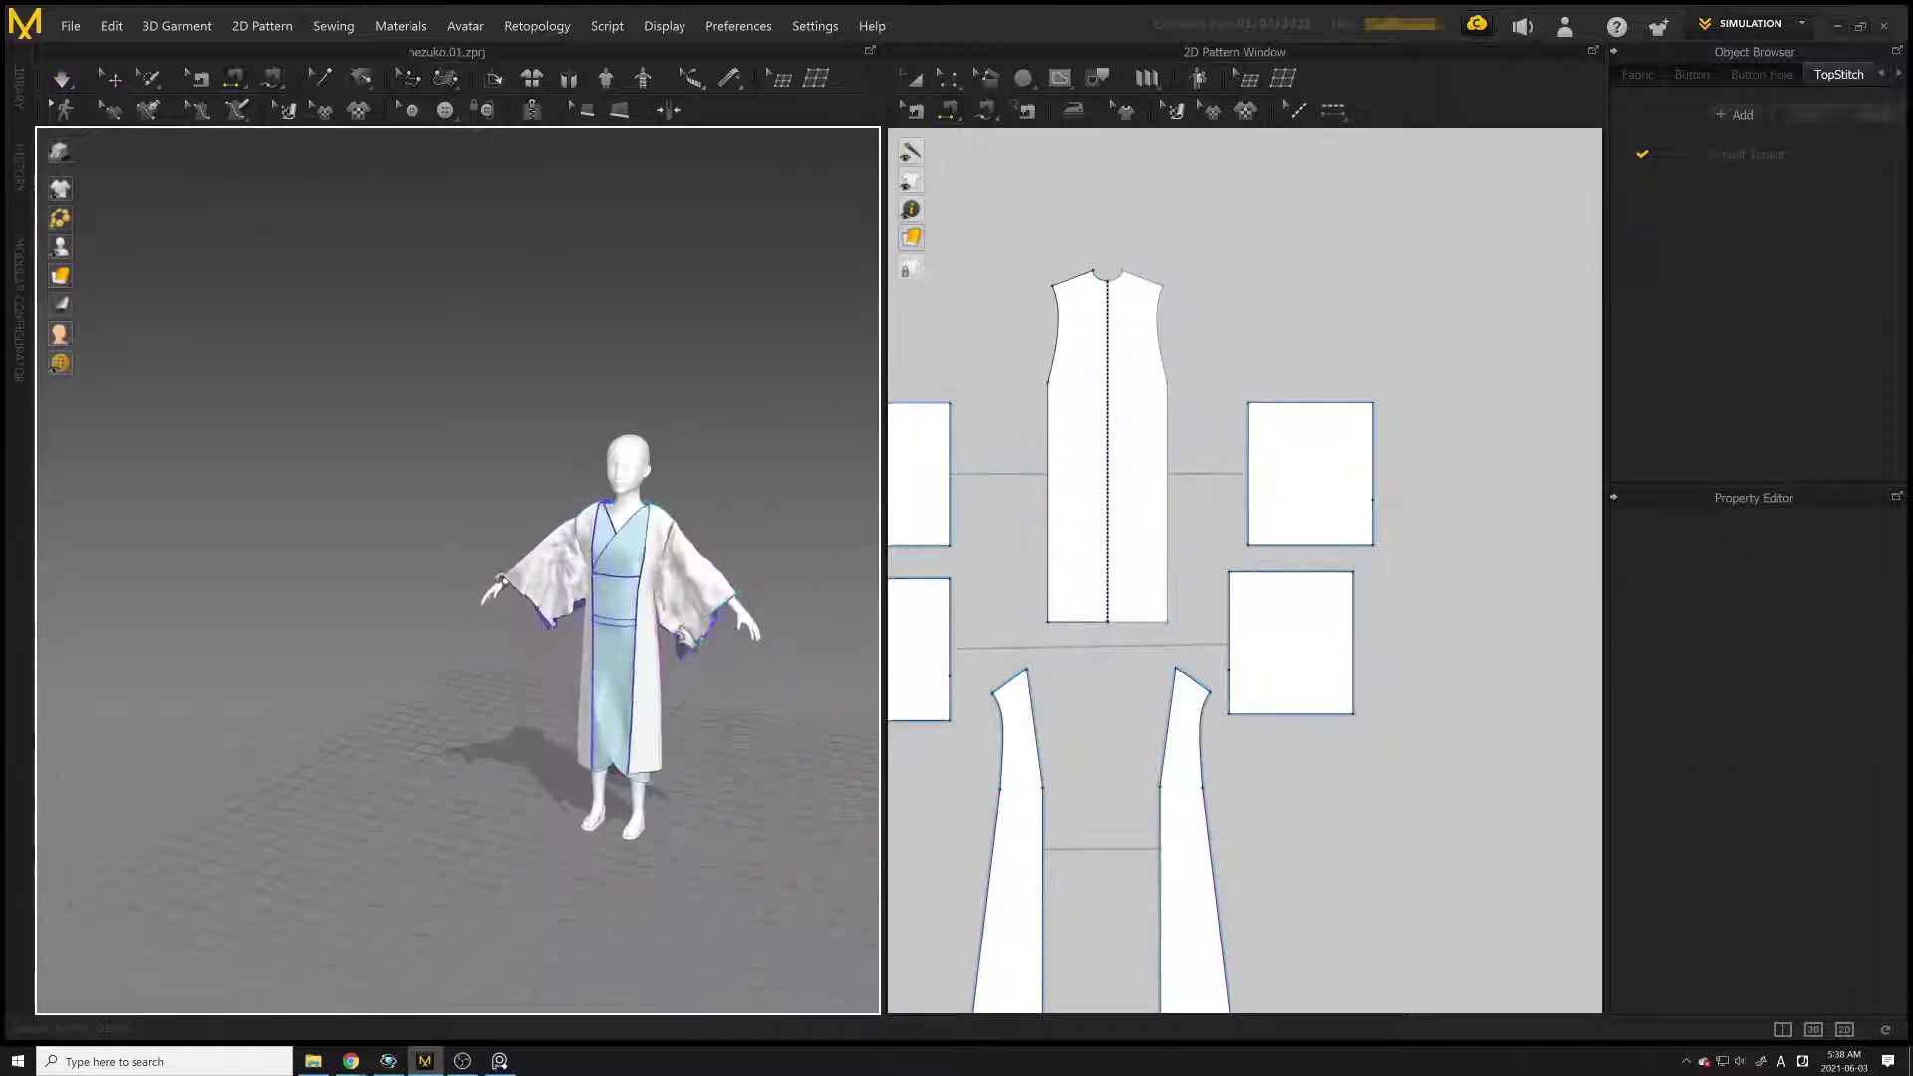
# Step: Extrude the robe pattern pieces' border edges inward into thin strips
pyautogui.press('2')
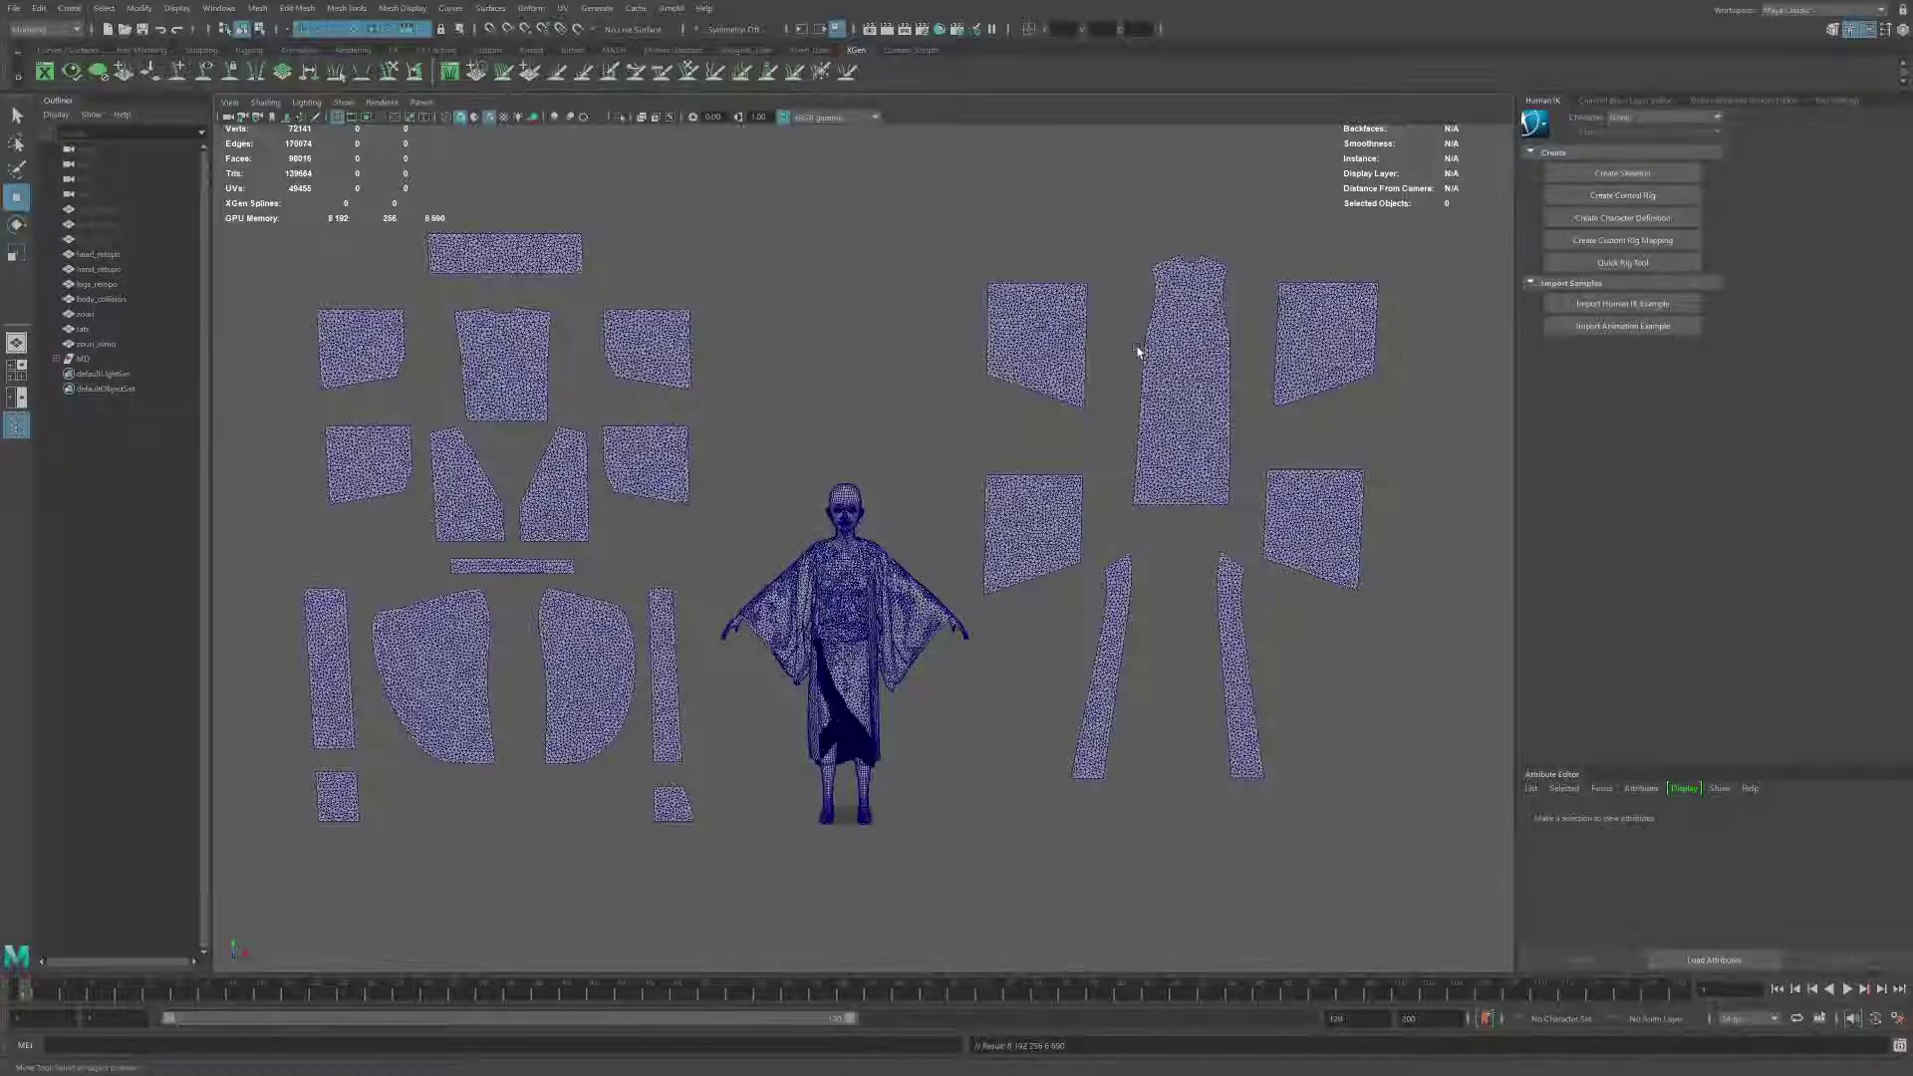
pyautogui.click(1139, 353)
pyautogui.press('f')
pyautogui.scroll(-5, 709, 430)
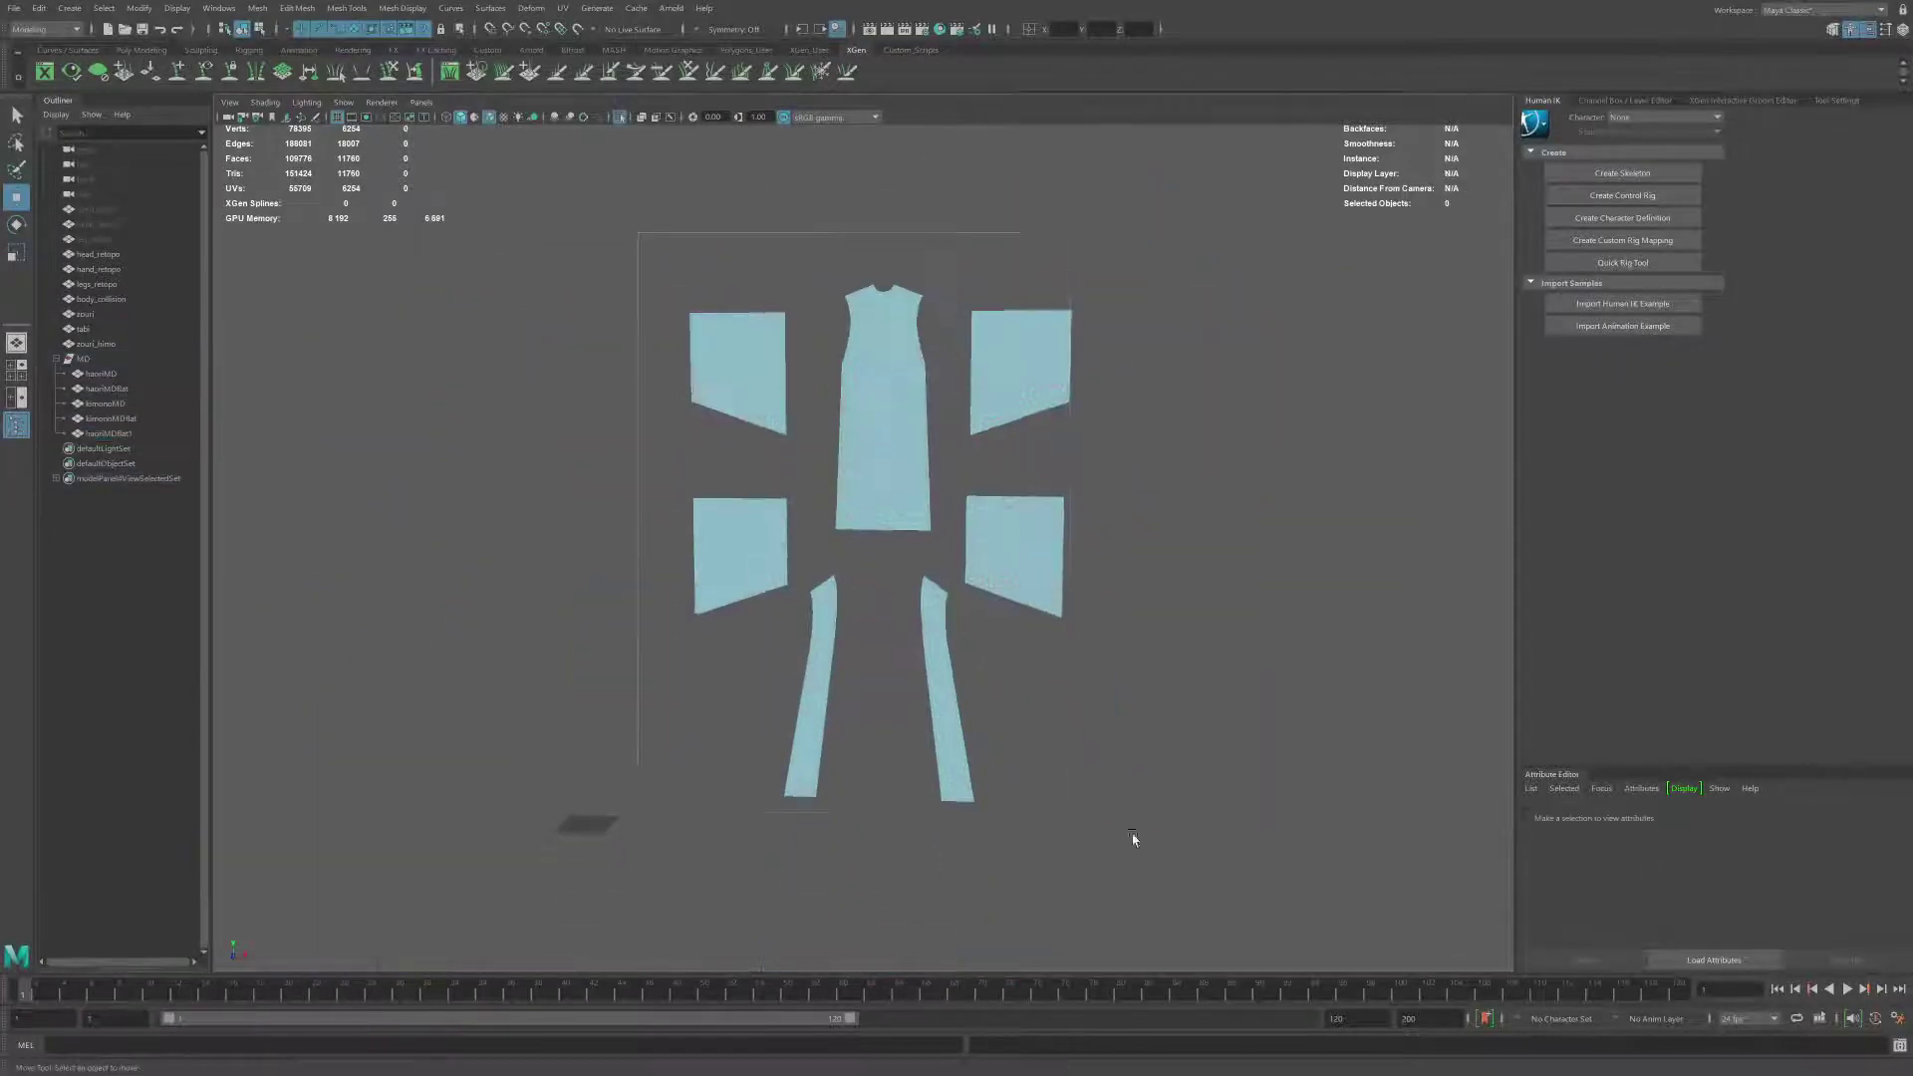
pyautogui.moveTo(986, 573); pyautogui.dragTo(852, 514, button='right')
pyautogui.hotkey('ctrl', 'e')
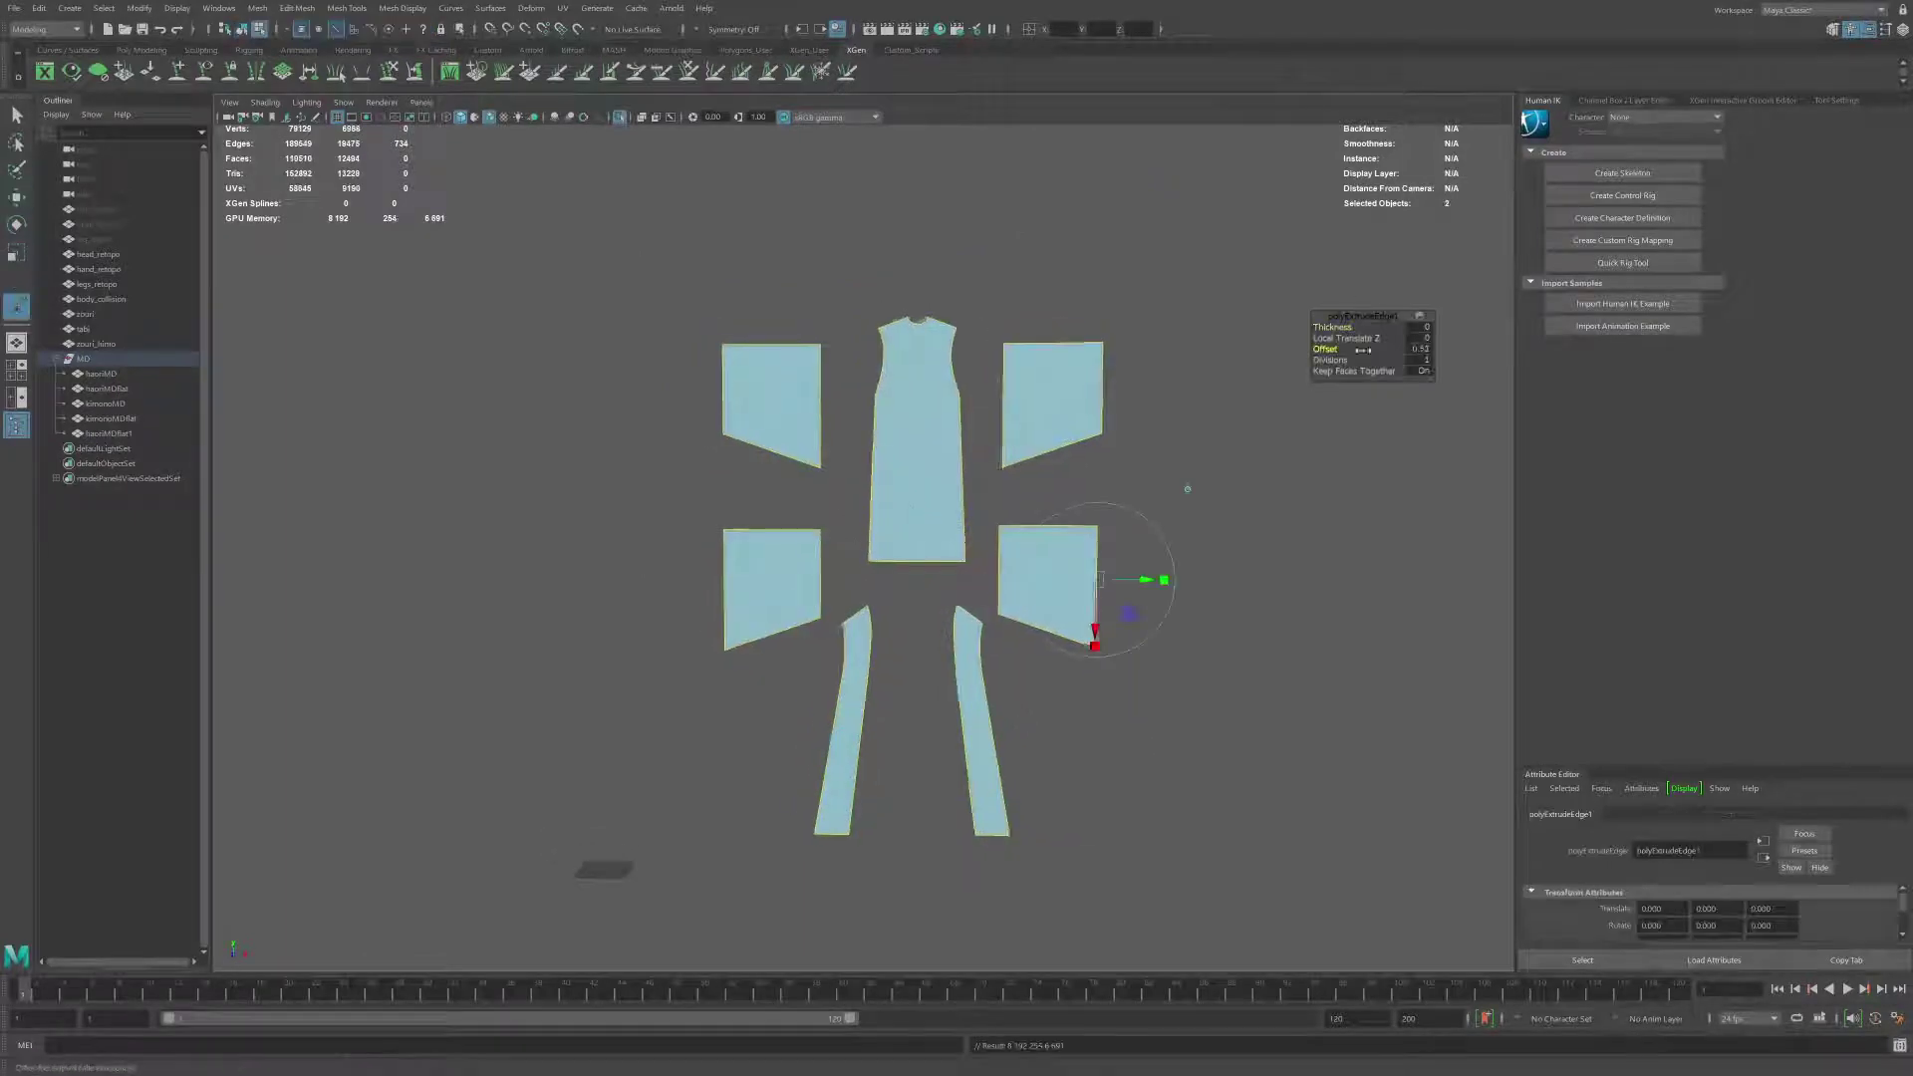
pyautogui.press('Delete')
# Step: Delete the extra pattern copy, bridge the two shirt edges, and remove the duplicate shirt piece
pyautogui.scroll(5, 886, 517)
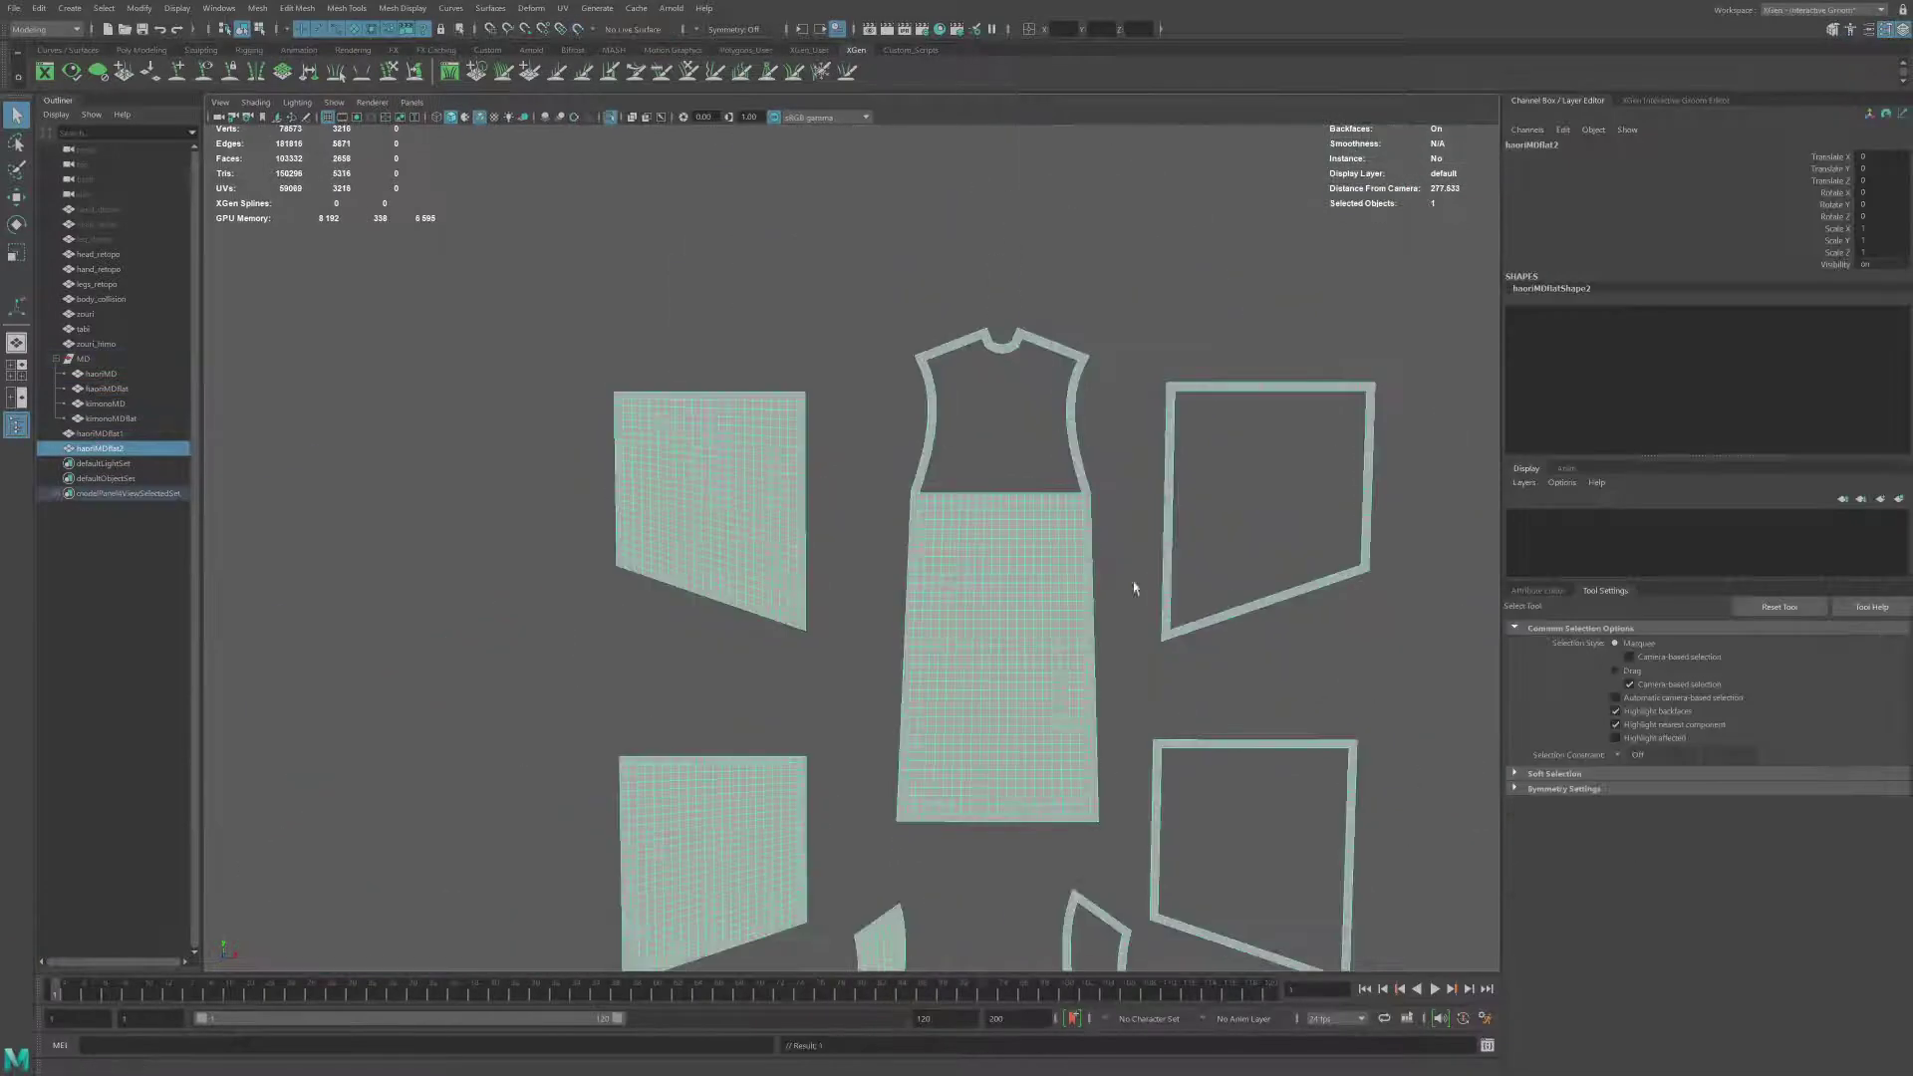
pyautogui.scroll(5, 1042, 585)
pyautogui.press('Delete')
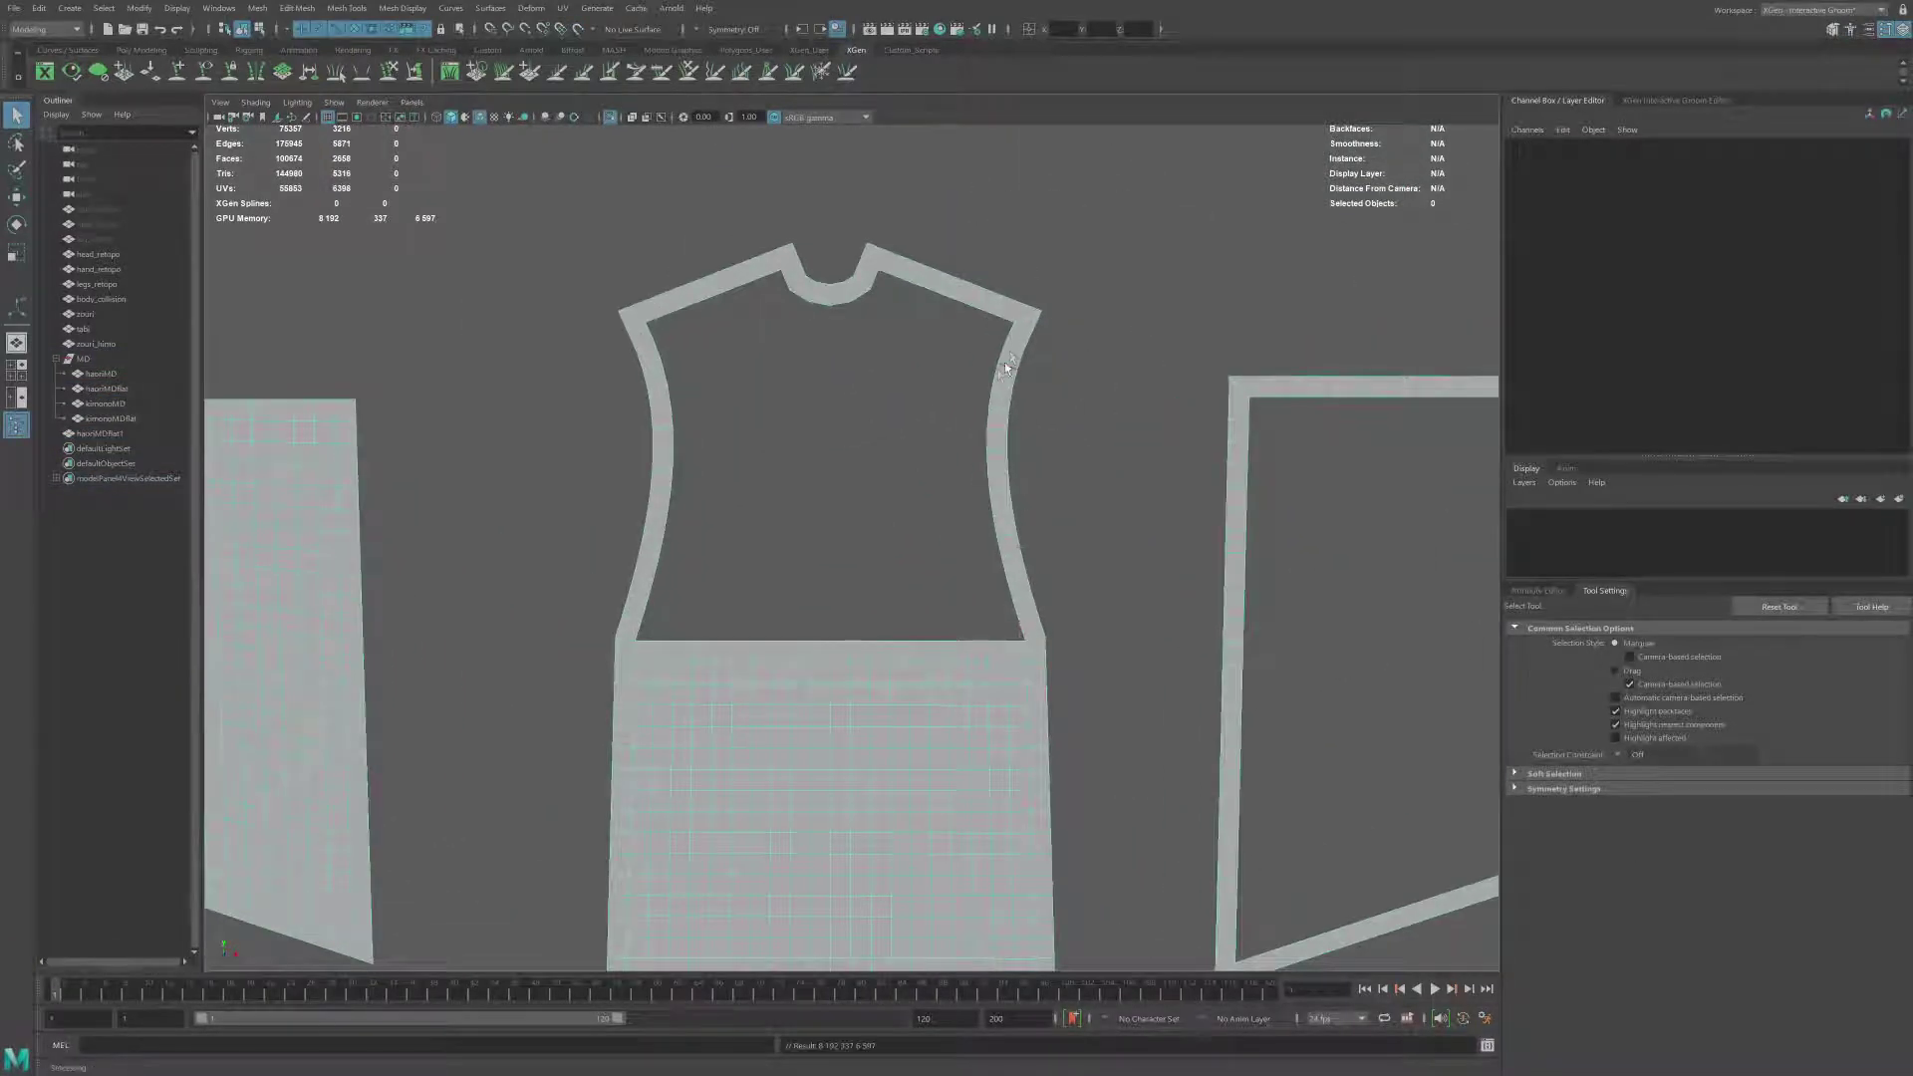
pyautogui.keyDown('shift'); pyautogui.moveTo(668, 382); pyautogui.dragTo(1321, 349, button='right'); pyautogui.keyUp('shift')
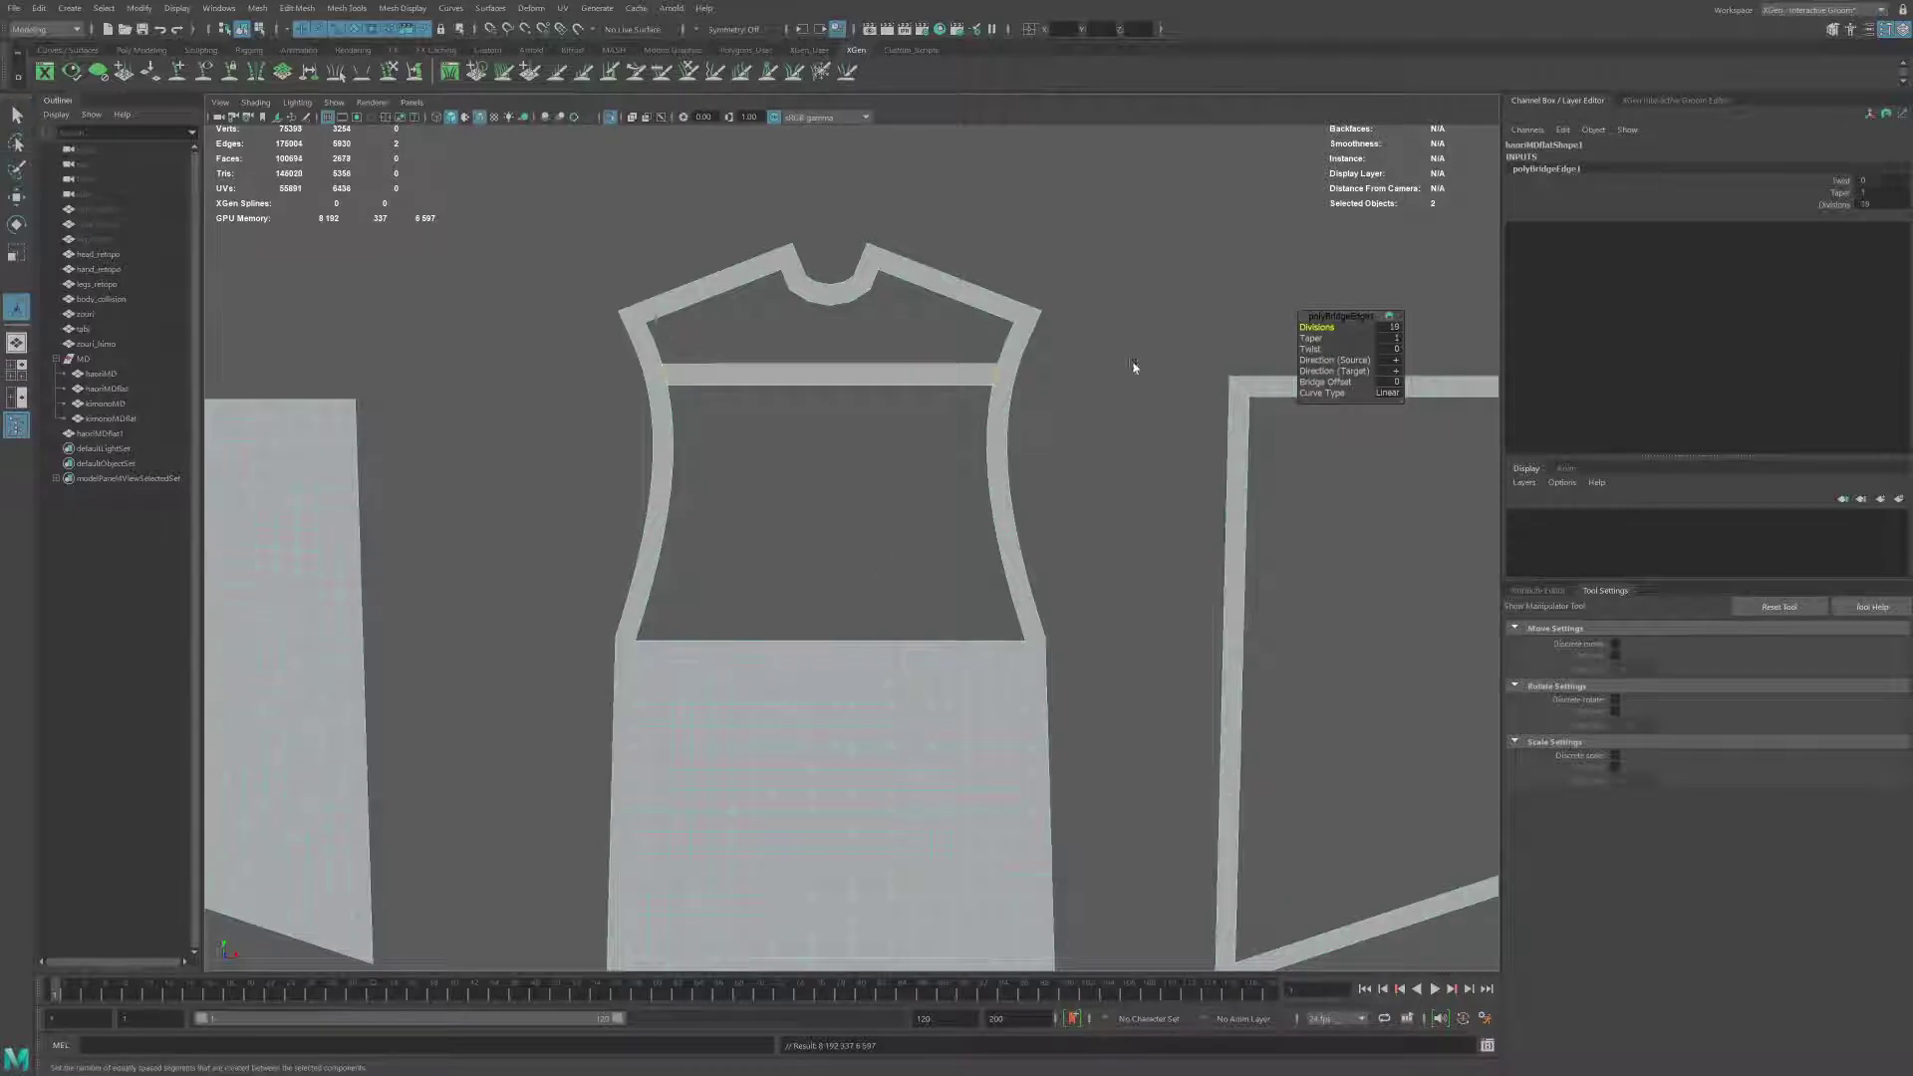
pyautogui.press('q')
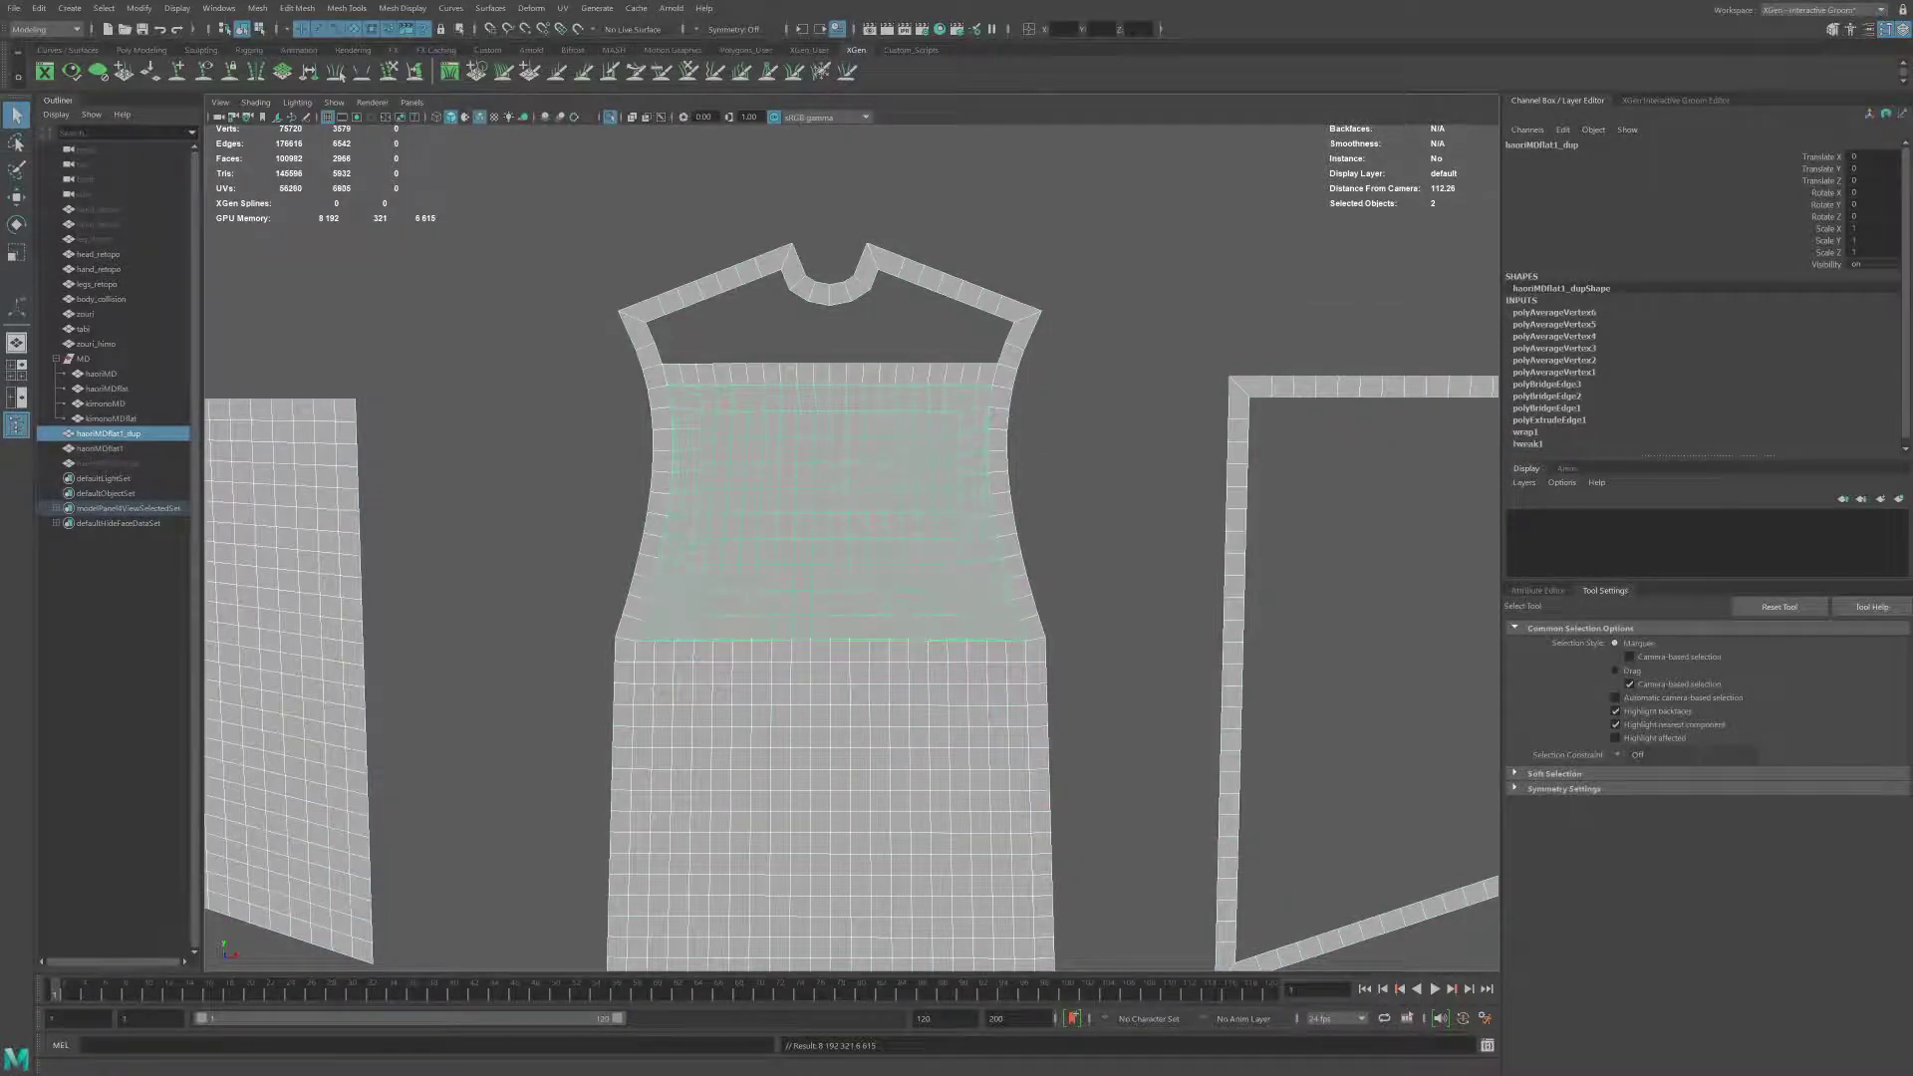
pyautogui.press('Delete')
pyautogui.scroll(3, 996, 538)
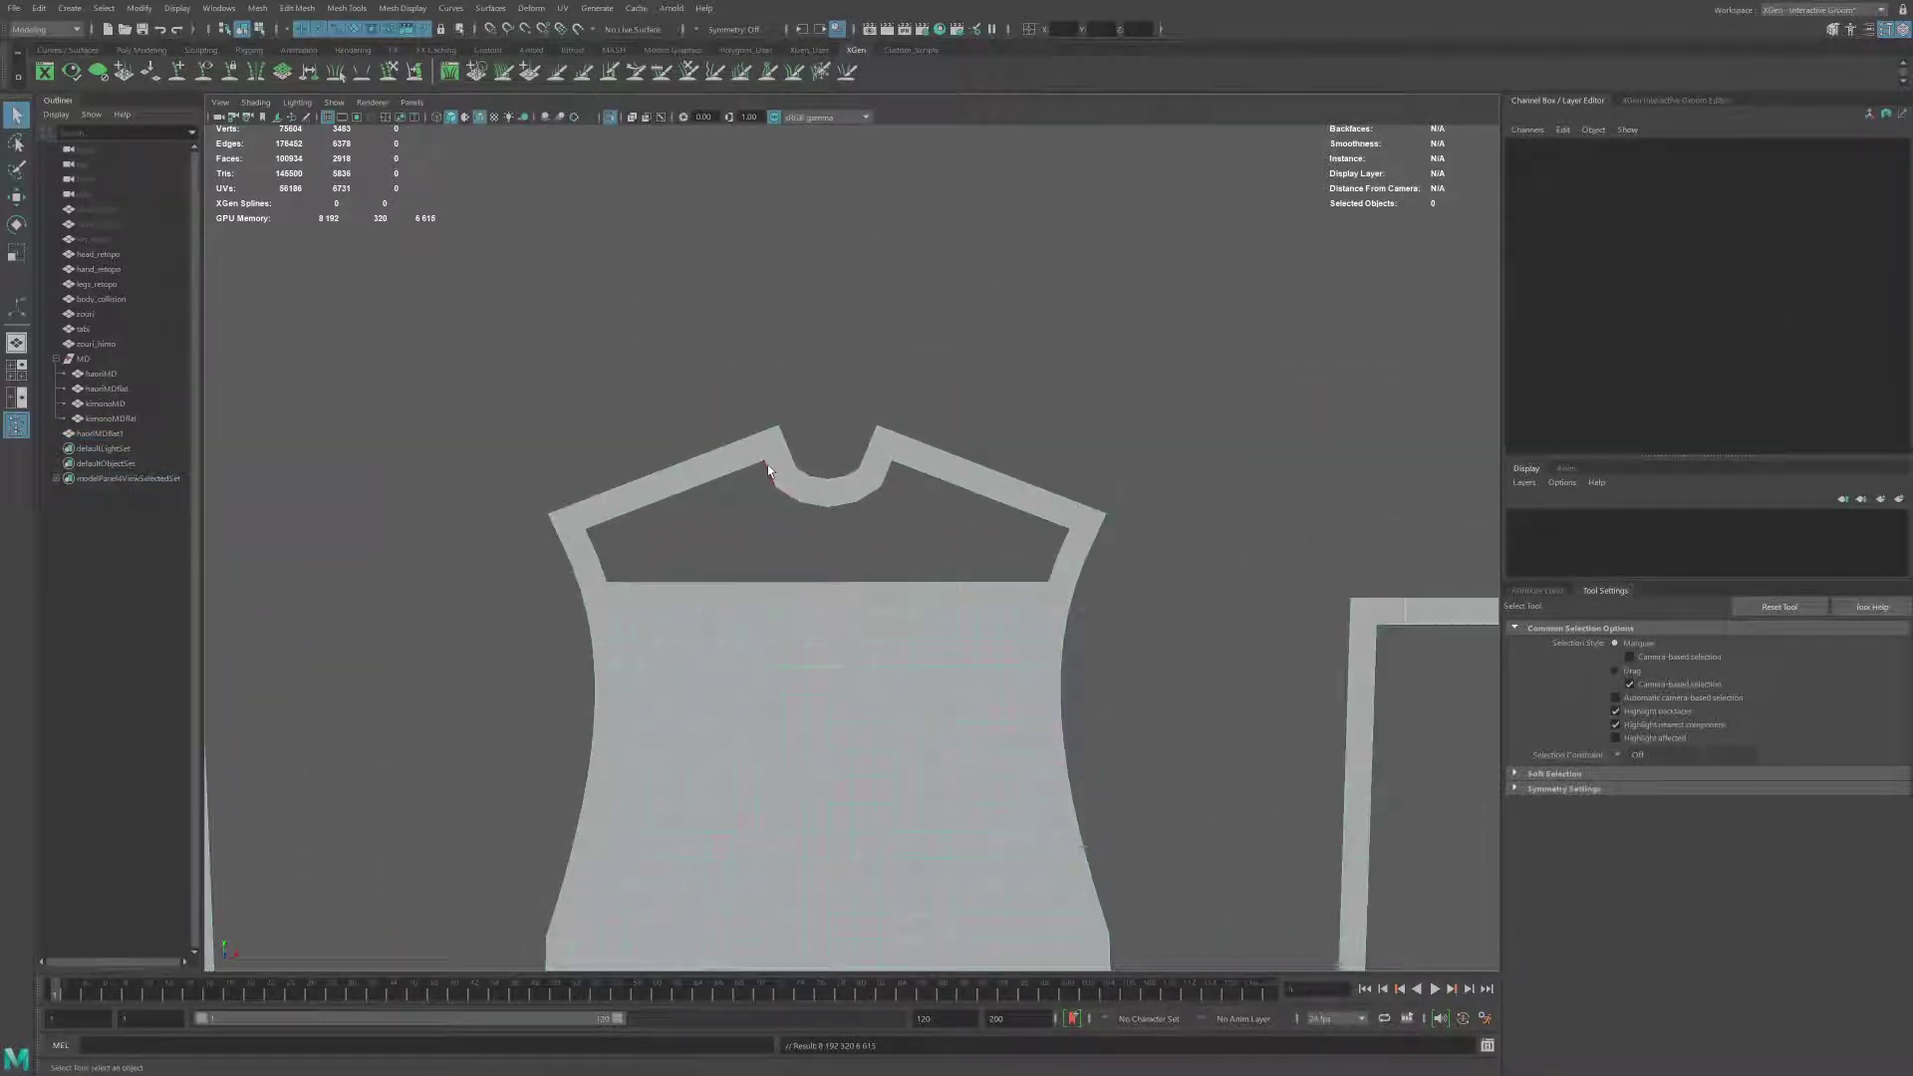
# Step: Quad-draw new topology over the shirt mesh, extending quads along the neckline edges
pyautogui.click(895, 449)
pyautogui.keyDown('shift'); pyautogui.moveTo(894, 453); pyautogui.dragTo(747, 498, button='right'); pyautogui.keyUp('shift')
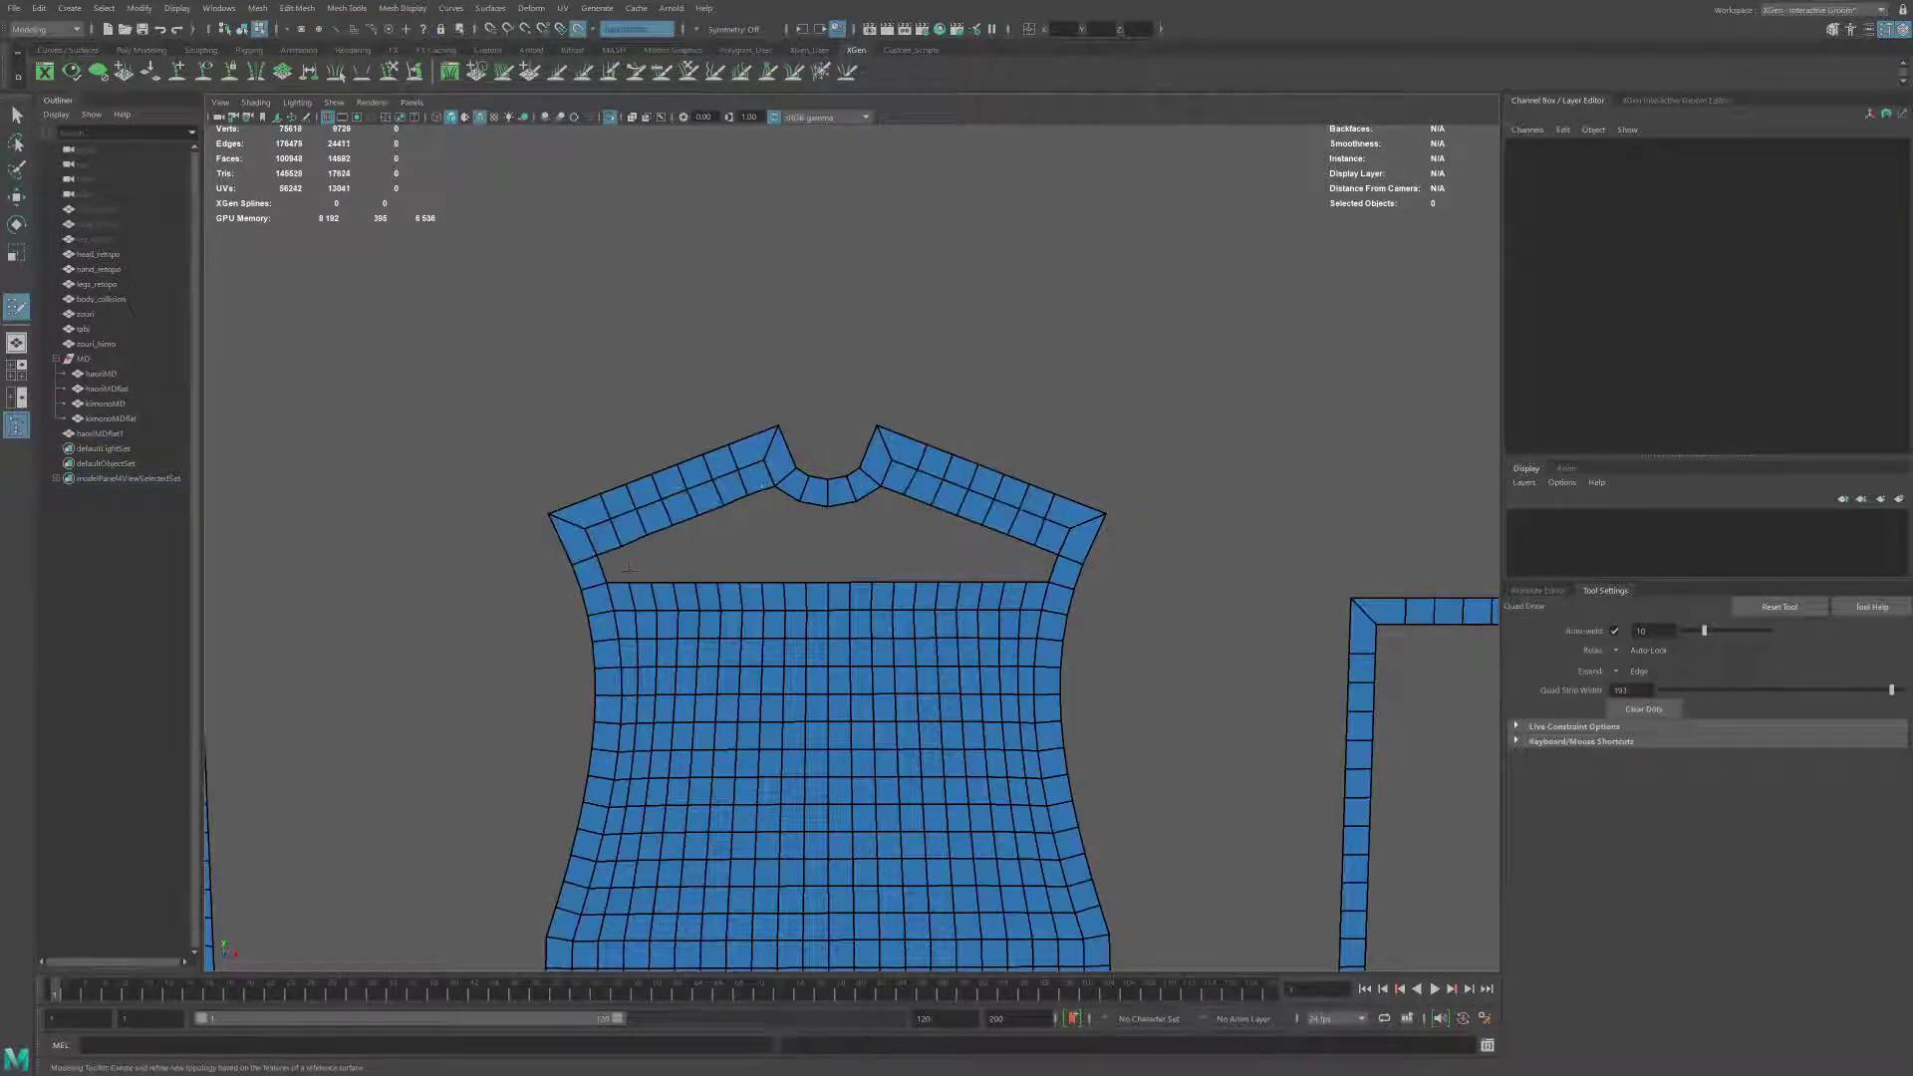
pyautogui.moveTo(892, 509); pyautogui.dragTo(853, 493)
pyautogui.press('q')
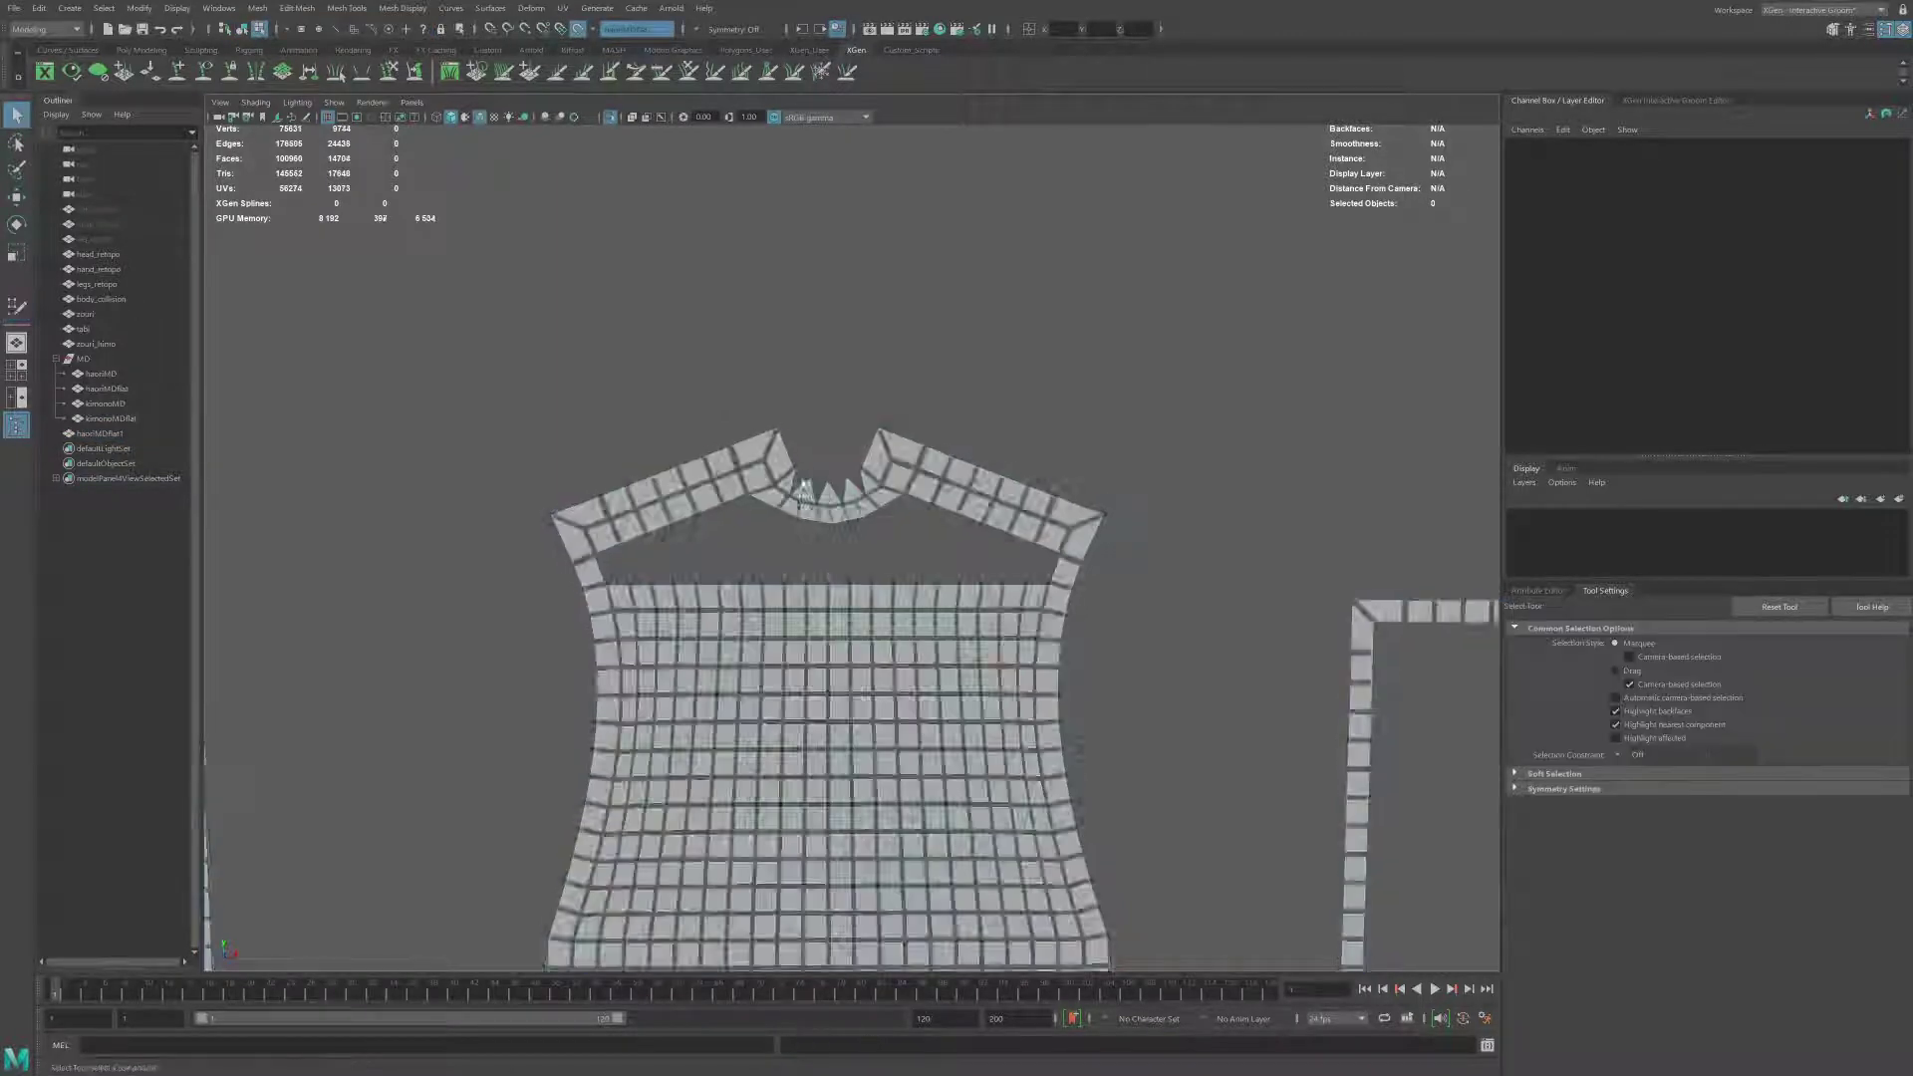
pyautogui.press('Delete')
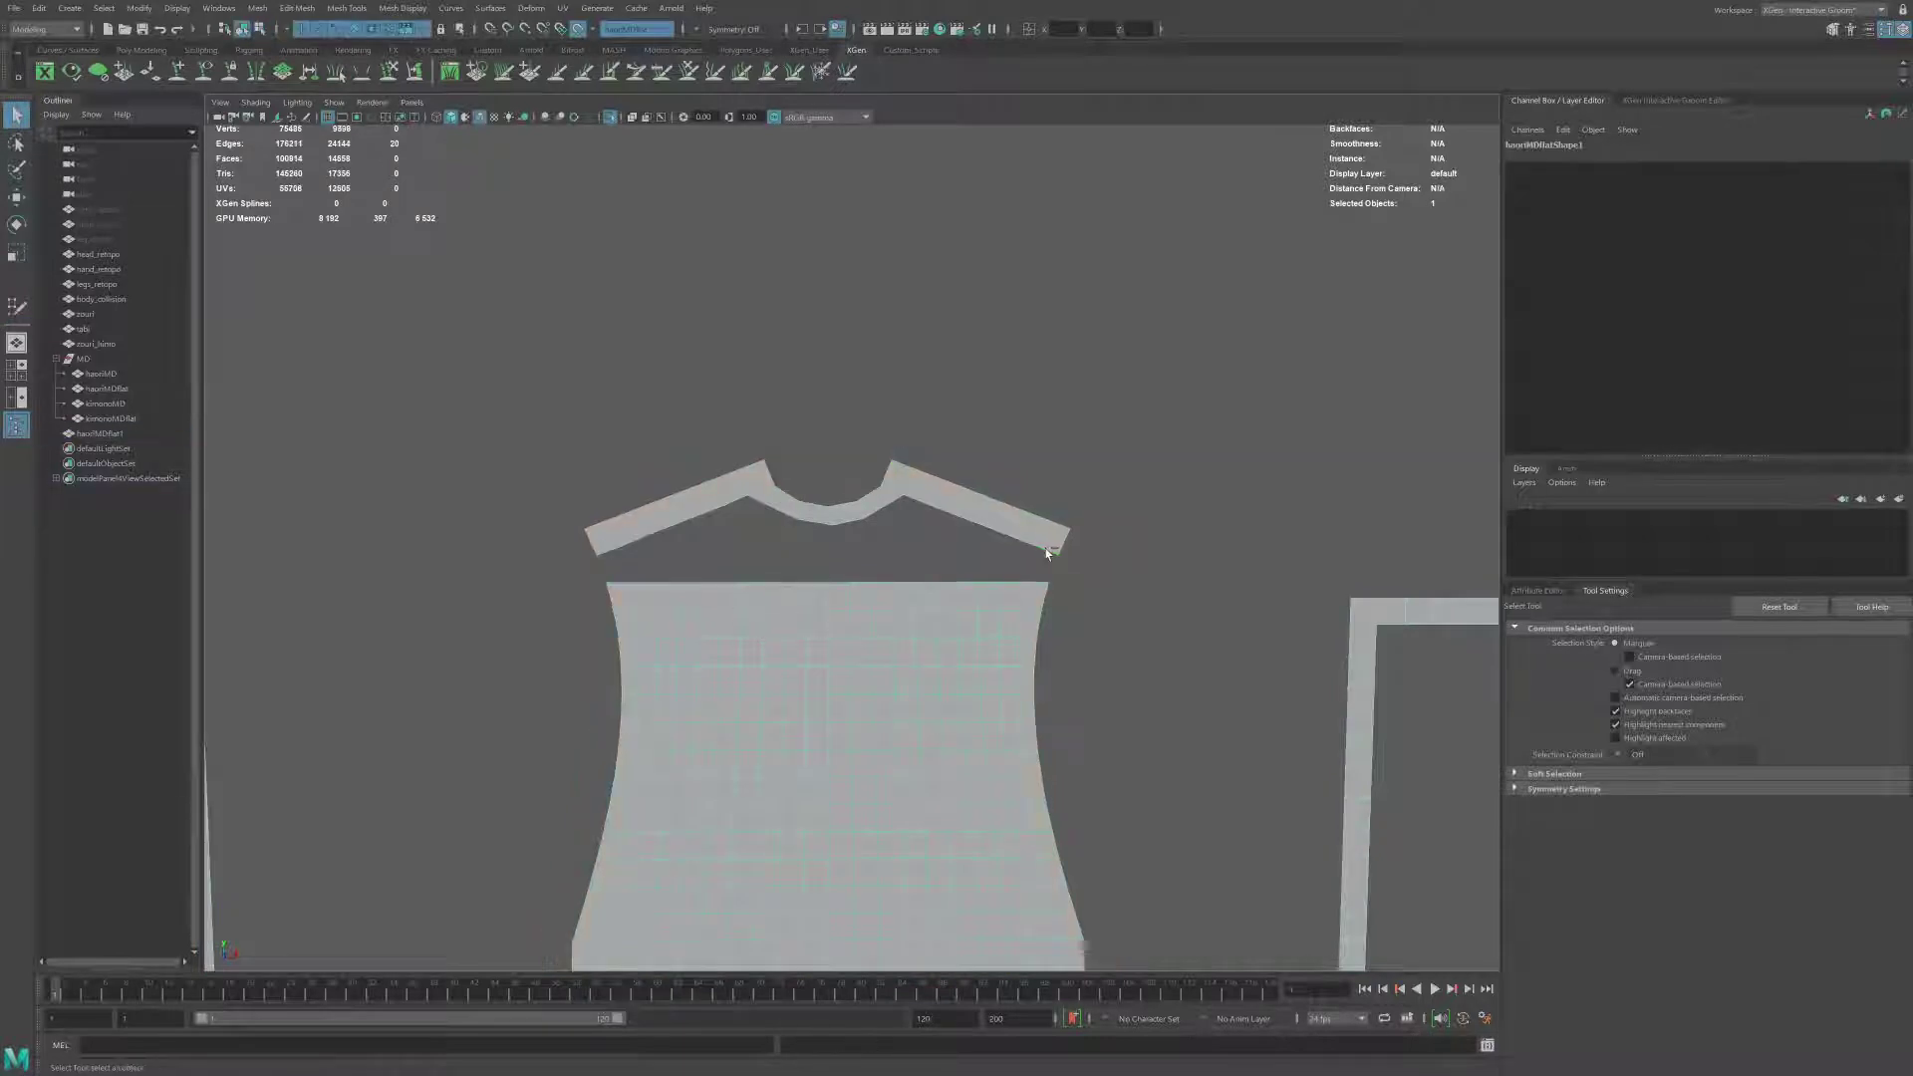
pyautogui.hotkey('ctrl', 'z')
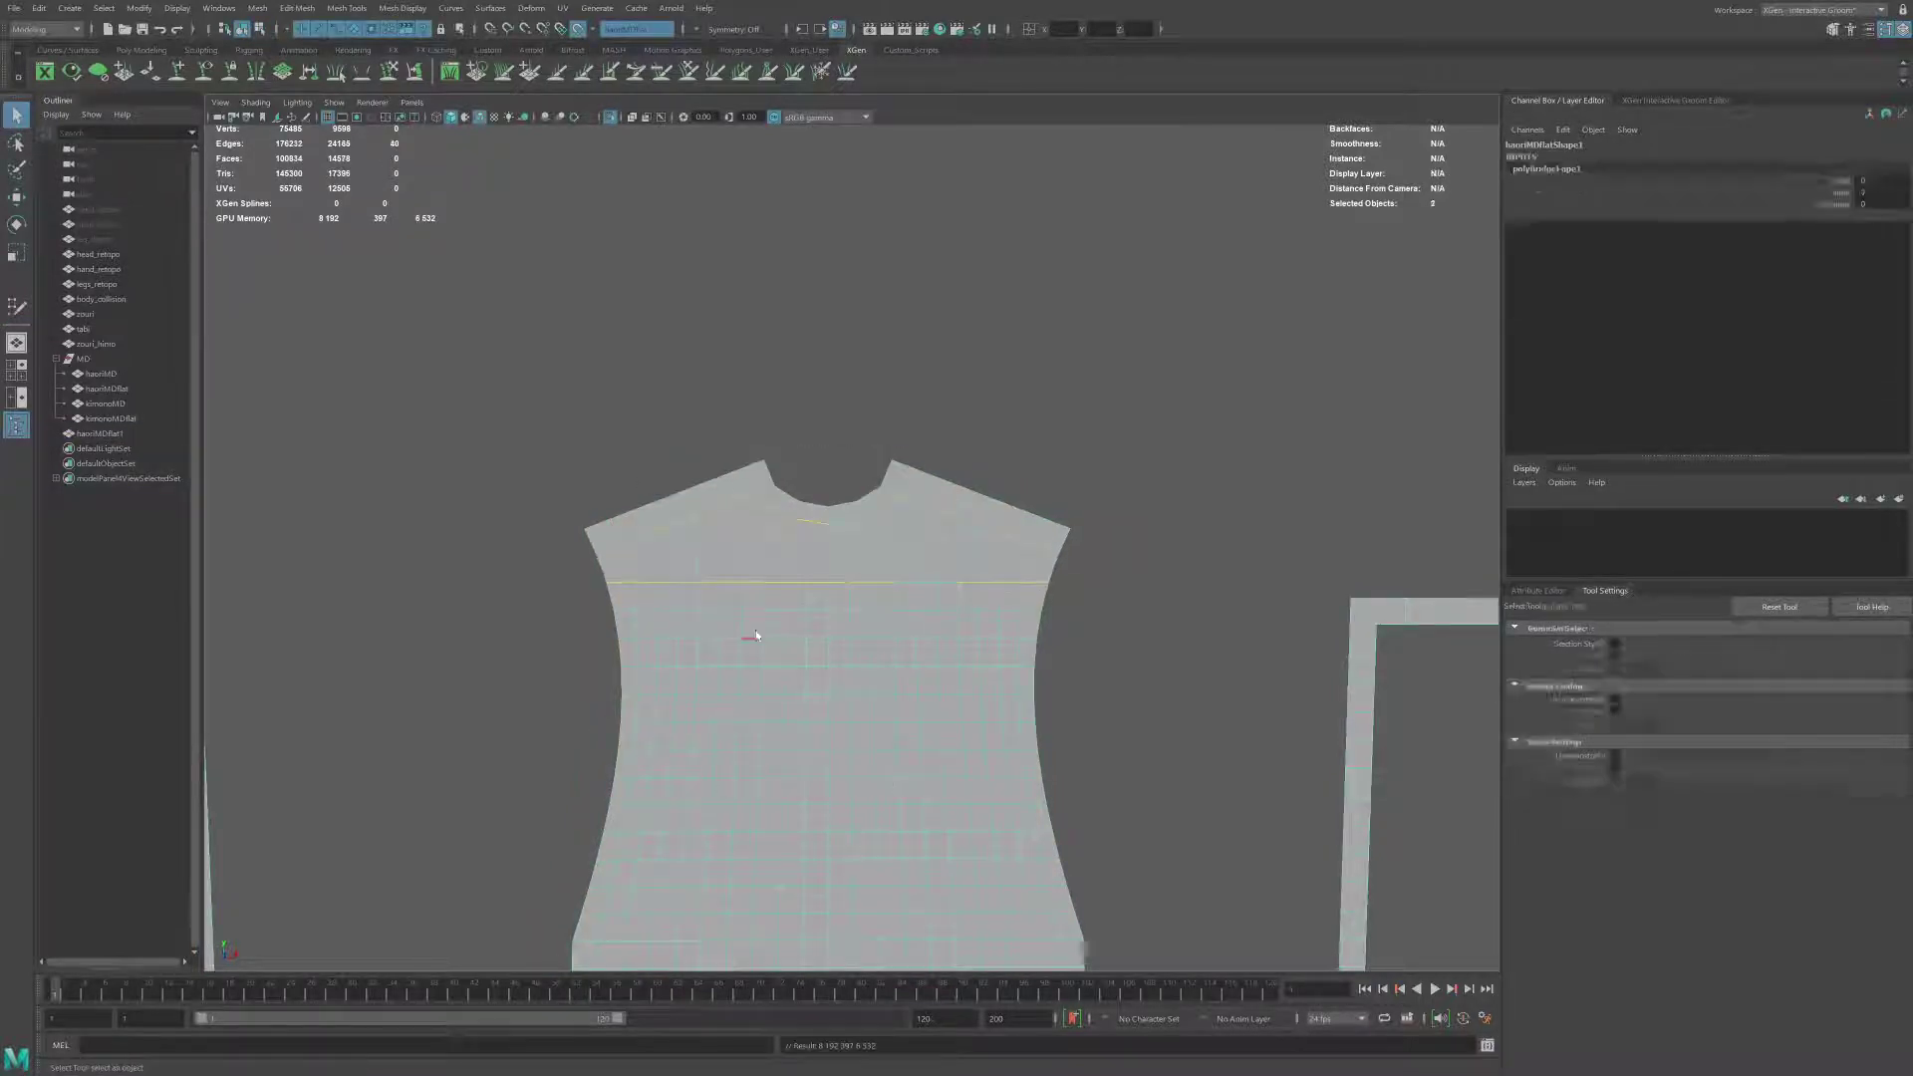
pyautogui.click(747, 632)
pyautogui.keyDown('alt'); pyautogui.moveTo(747, 631); pyautogui.dragTo(878, 587); pyautogui.keyUp('alt')
pyautogui.keyDown('shift'); pyautogui.moveTo(879, 588); pyautogui.dragTo(858, 535, button='right'); pyautogui.keyUp('shift')
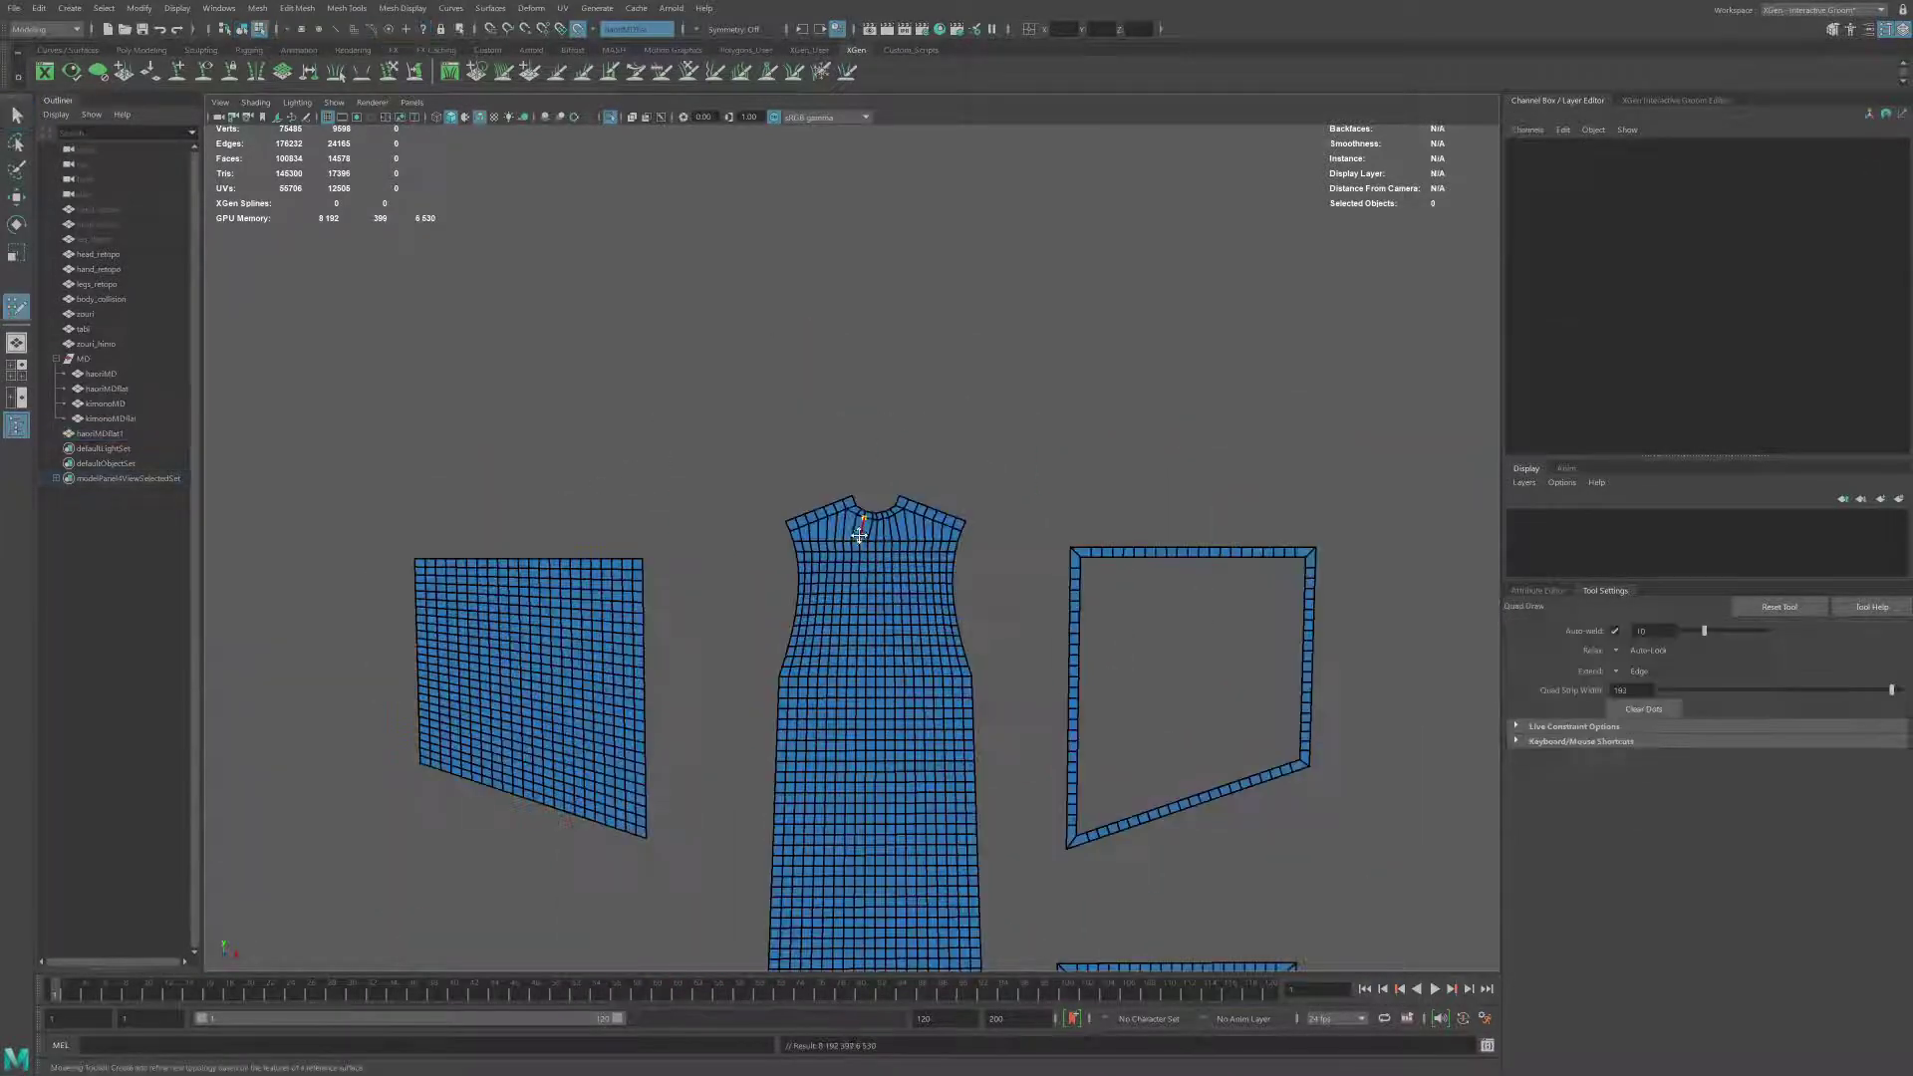
pyautogui.hotkey('ctrl', 'z')
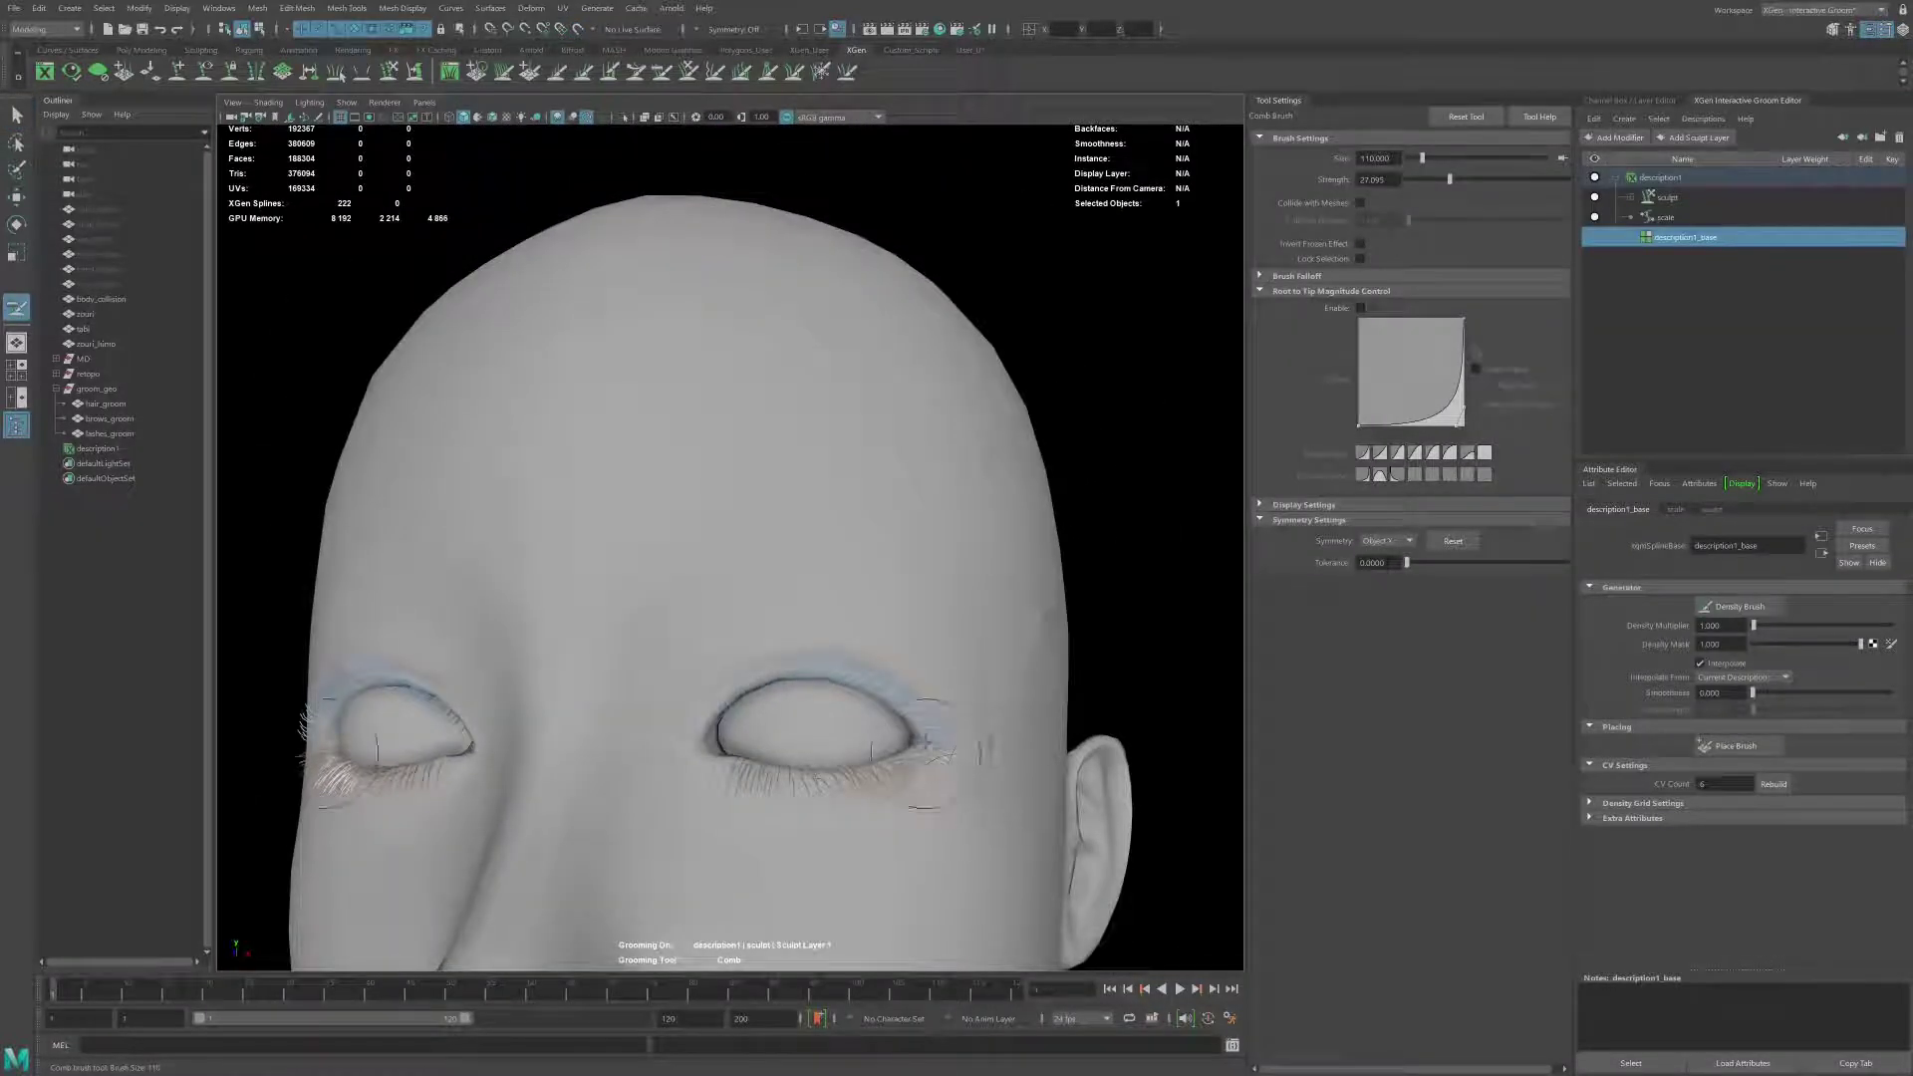
# Step: Orbit and tilt the view around the head to inspect the eyelash groom
pyautogui.keyDown('alt'); pyautogui.moveTo(959, 789); pyautogui.dragTo(777, 810); pyautogui.keyUp('alt')
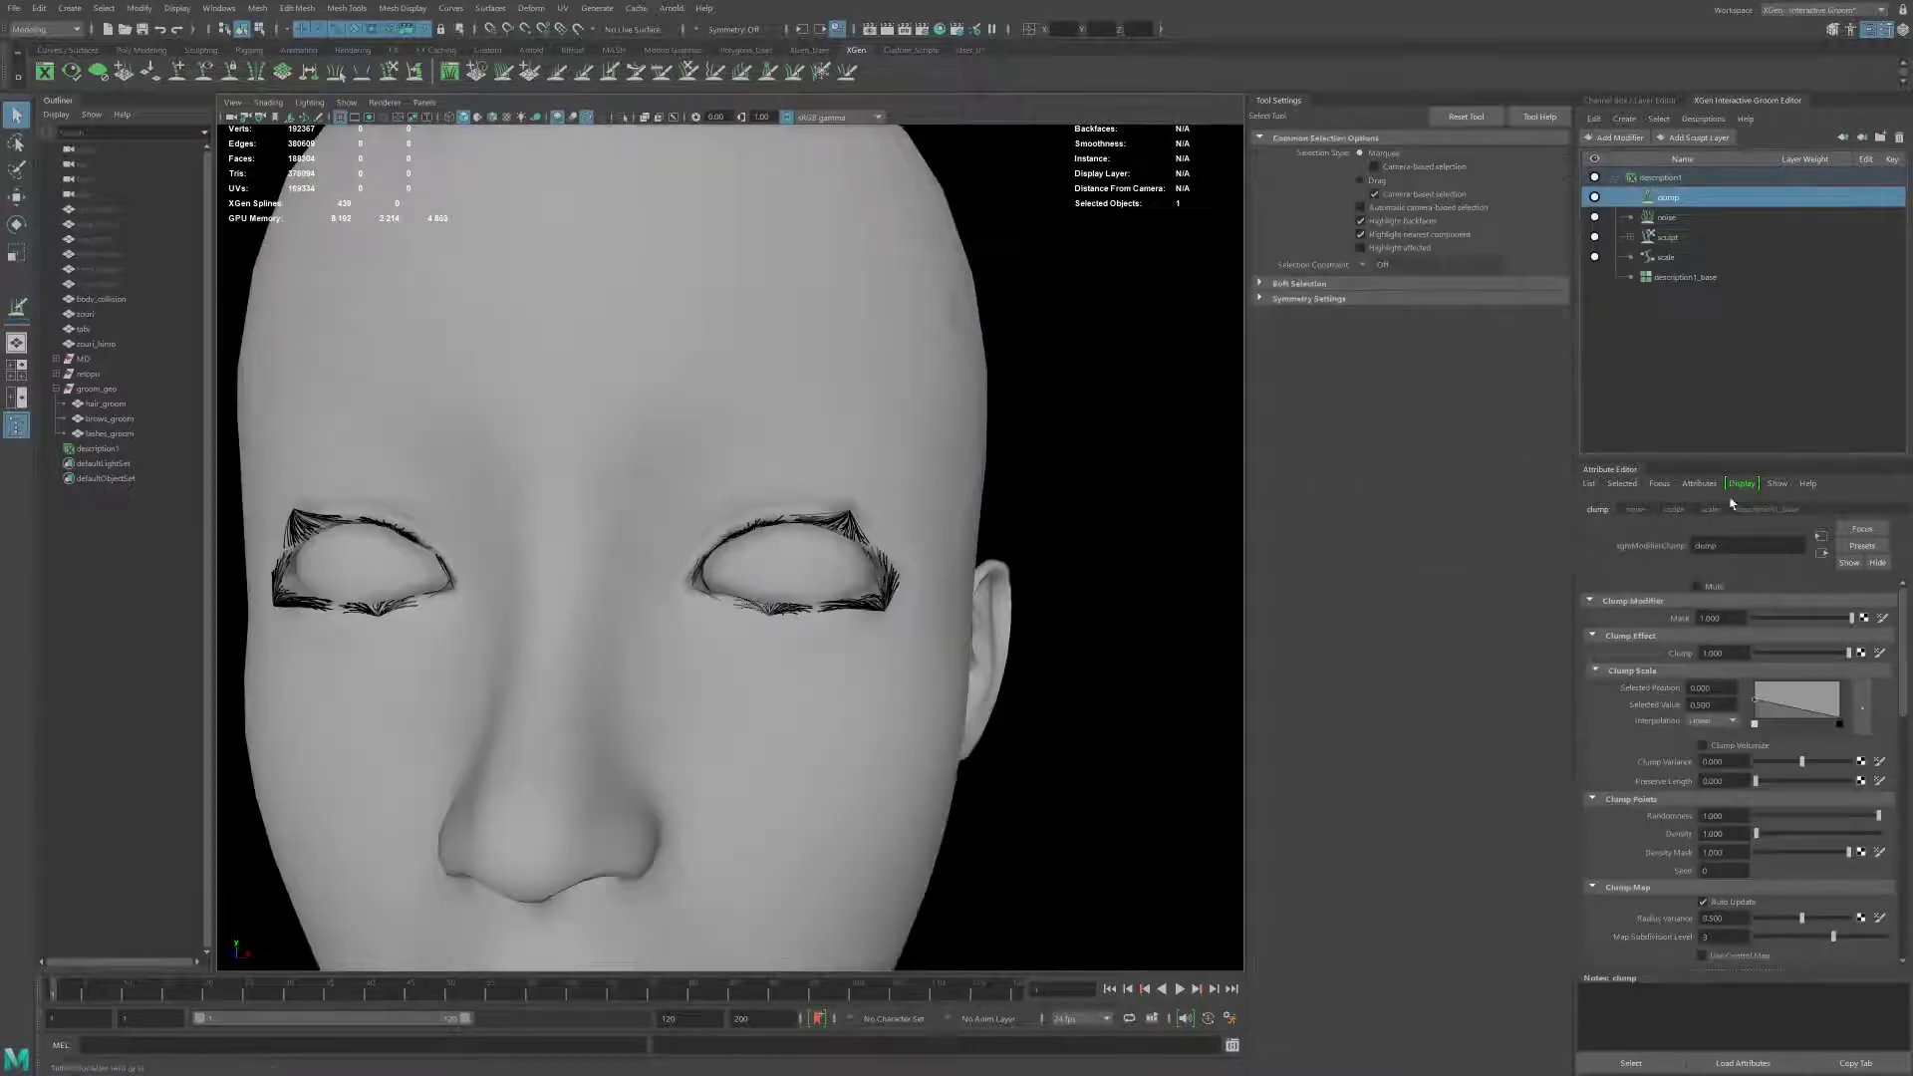
pyautogui.keyDown('alt'); pyautogui.moveTo(1189, 724); pyautogui.dragTo(1773, 805); pyautogui.keyUp('alt')
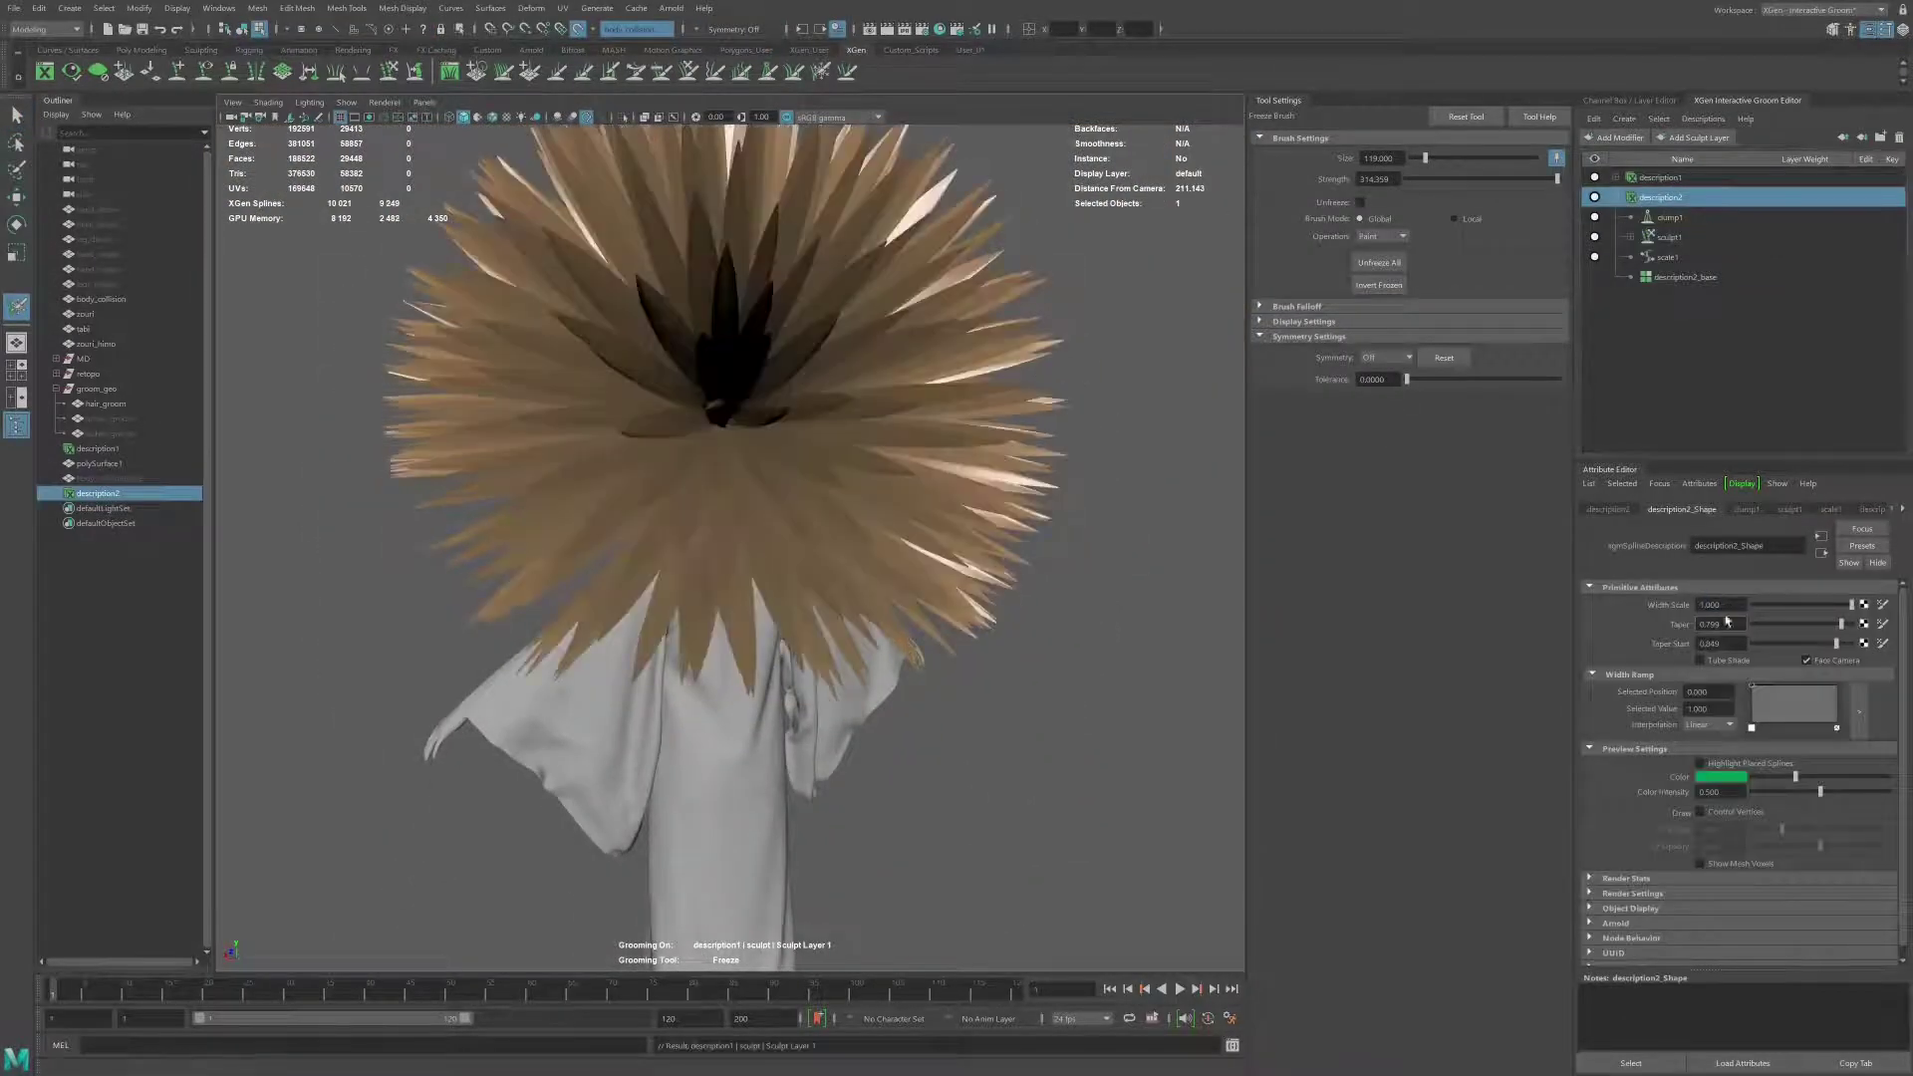
# Step: Set the hair strand Width Scale to 0.2 and begin combing the strands
pyautogui.doubleClick(1719, 605)
pyautogui.write('0.2')
pyautogui.press('Return')
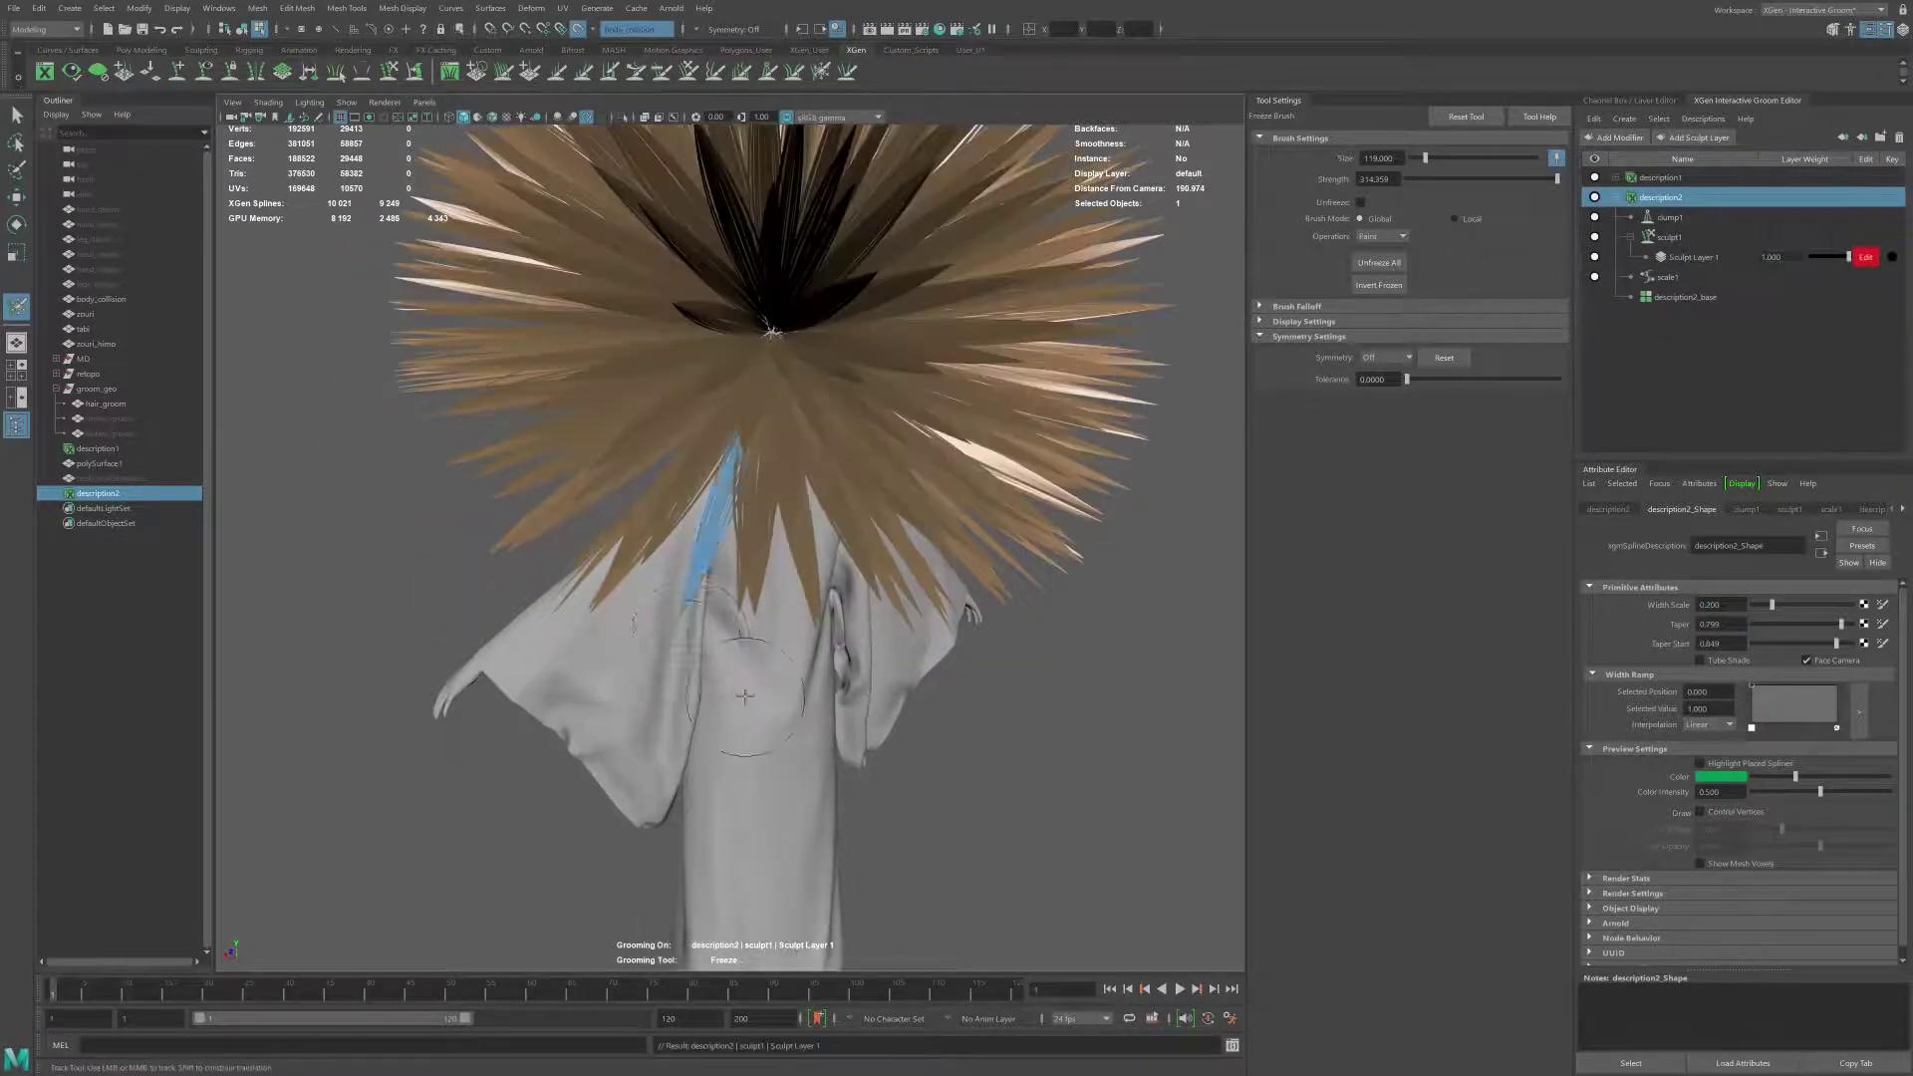
pyautogui.moveTo(724, 416)
pyautogui.keyDown('alt'); pyautogui.mouseDown()
pyautogui.moveTo(847, 449)
pyautogui.moveTo(744, 538)
pyautogui.moveTo(756, 489)
pyautogui.moveTo(797, 557)
pyautogui.mouseUp(); pyautogui.keyUp('alt')
pyautogui.press('c')
pyautogui.keyDown('alt'); pyautogui.moveTo(797, 558); pyautogui.dragTo(855, 615, button='right'); pyautogui.keyUp('alt')
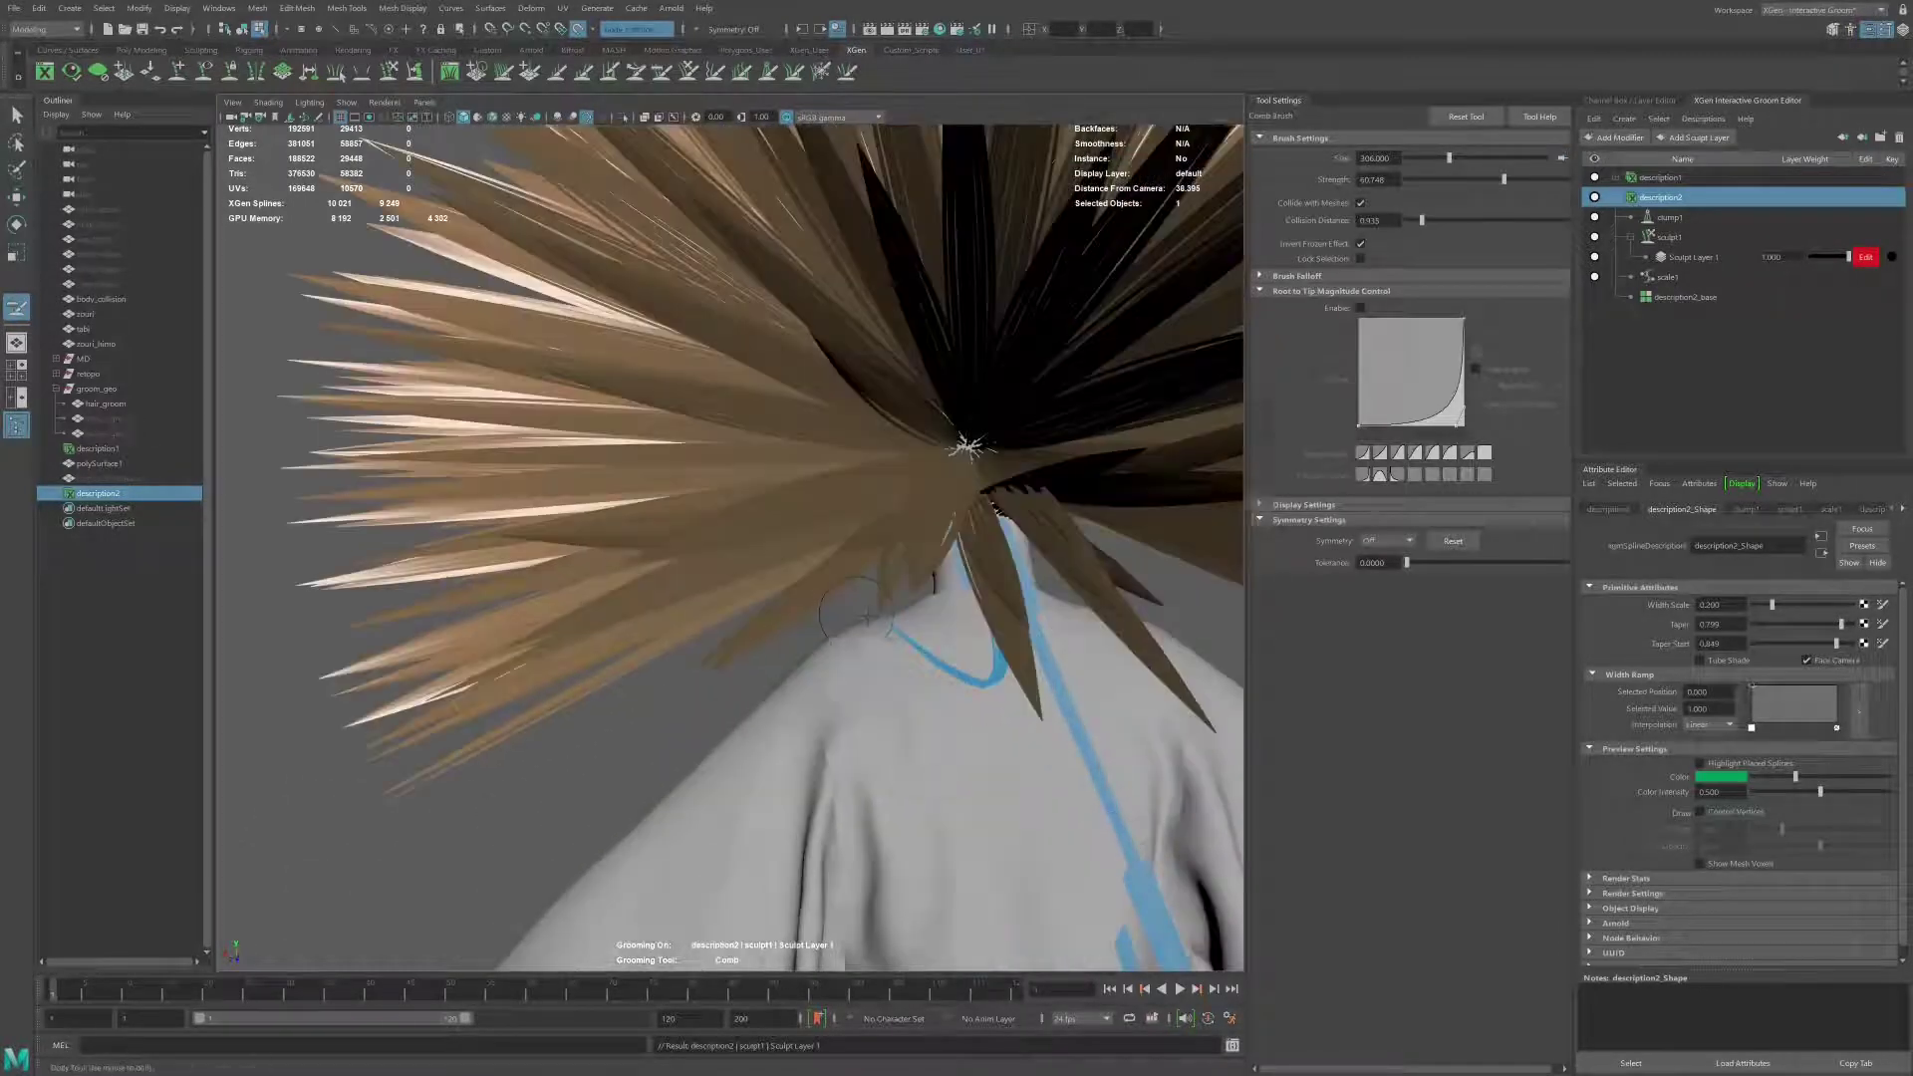
pyautogui.moveTo(855, 613)
pyautogui.keyDown('alt'); pyautogui.mouseDown()
pyautogui.moveTo(971, 637)
pyautogui.moveTo(1006, 598)
pyautogui.mouseUp(); pyautogui.keyUp('alt')
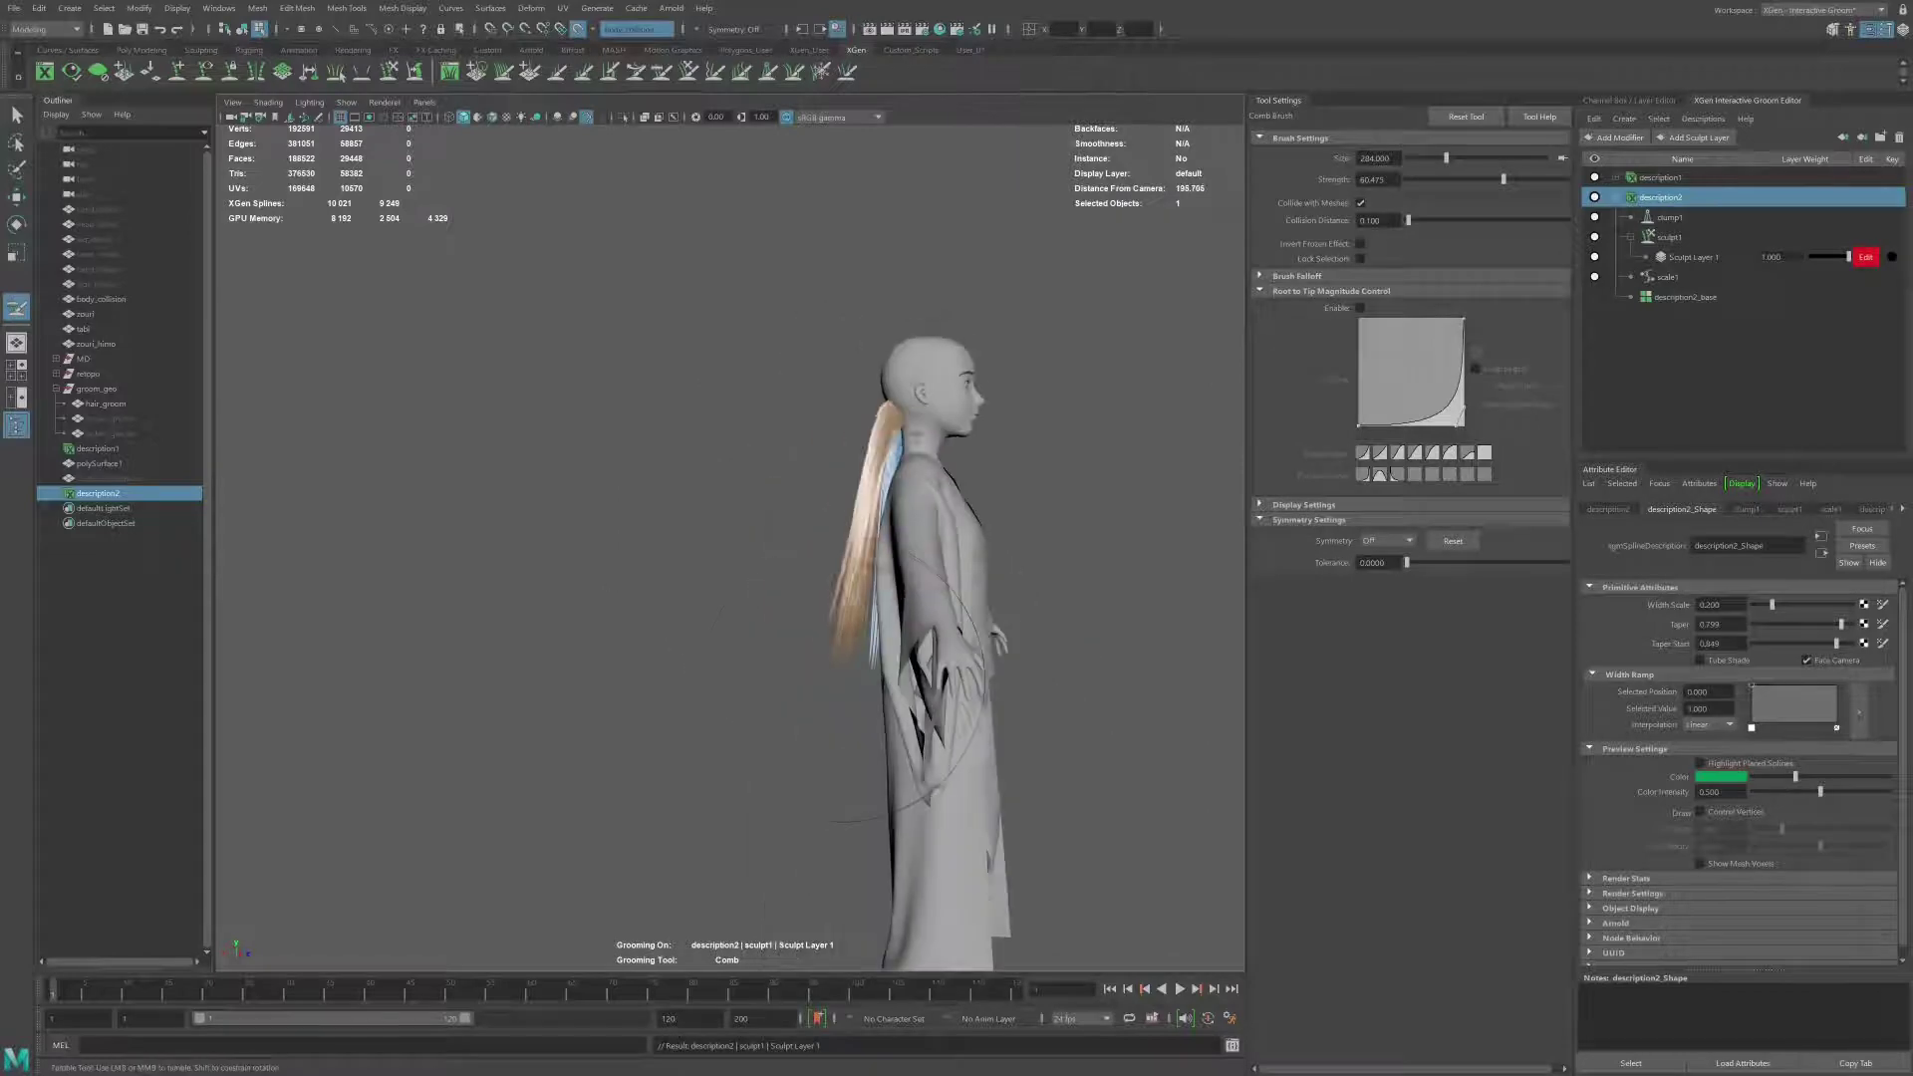
# Step: Comb, freeze and smooth the hair strands so they hang down the character's back
pyautogui.moveTo(830, 609)
pyautogui.keyDown('alt'); pyautogui.mouseDown()
pyautogui.moveTo(846, 536)
pyautogui.moveTo(685, 547)
pyautogui.moveTo(757, 557)
pyautogui.moveTo(725, 564)
pyautogui.mouseUp(); pyautogui.keyUp('alt')
pyautogui.press('c')
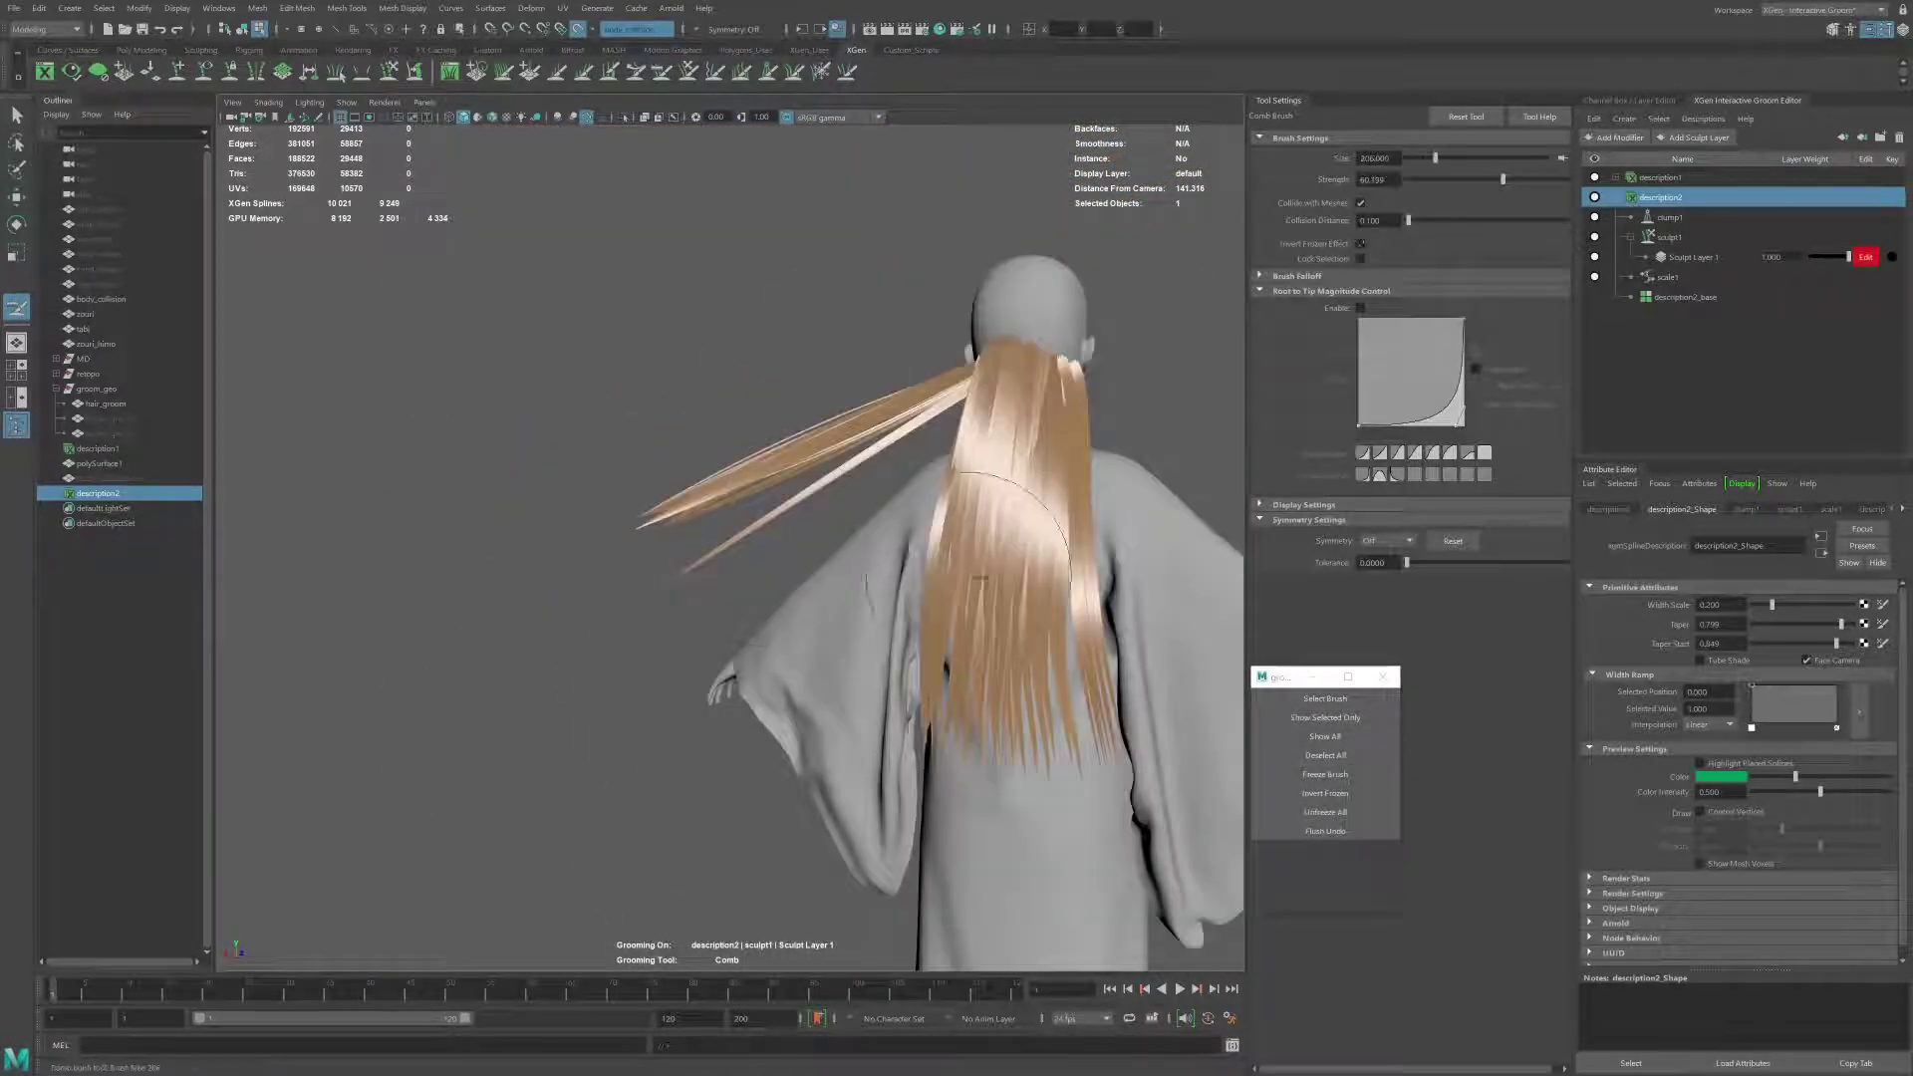
pyautogui.click(1341, 775)
pyautogui.click(880, 584)
pyautogui.press('c')
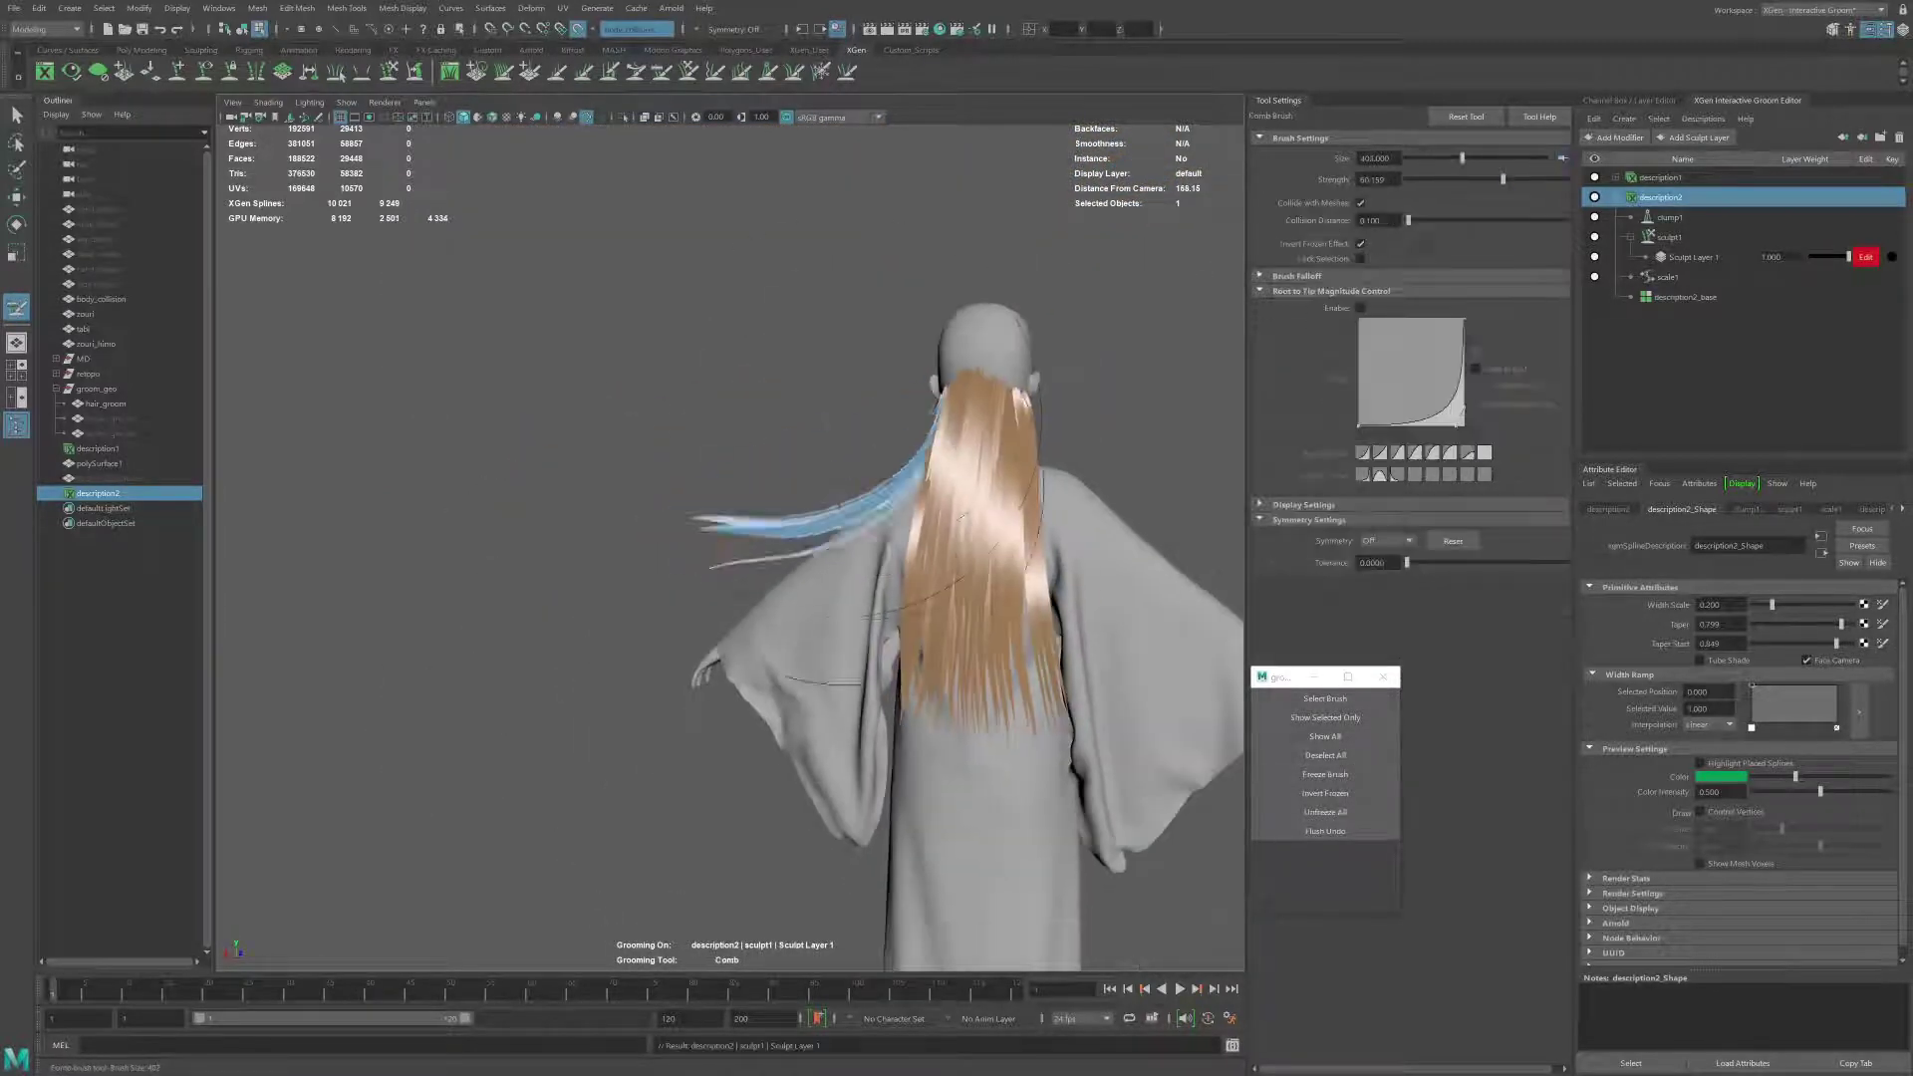
pyautogui.moveTo(880, 584)
pyautogui.keyDown('alt'); pyautogui.mouseDown()
pyautogui.moveTo(886, 498)
pyautogui.moveTo(856, 526)
pyautogui.mouseUp(); pyautogui.keyUp('alt')
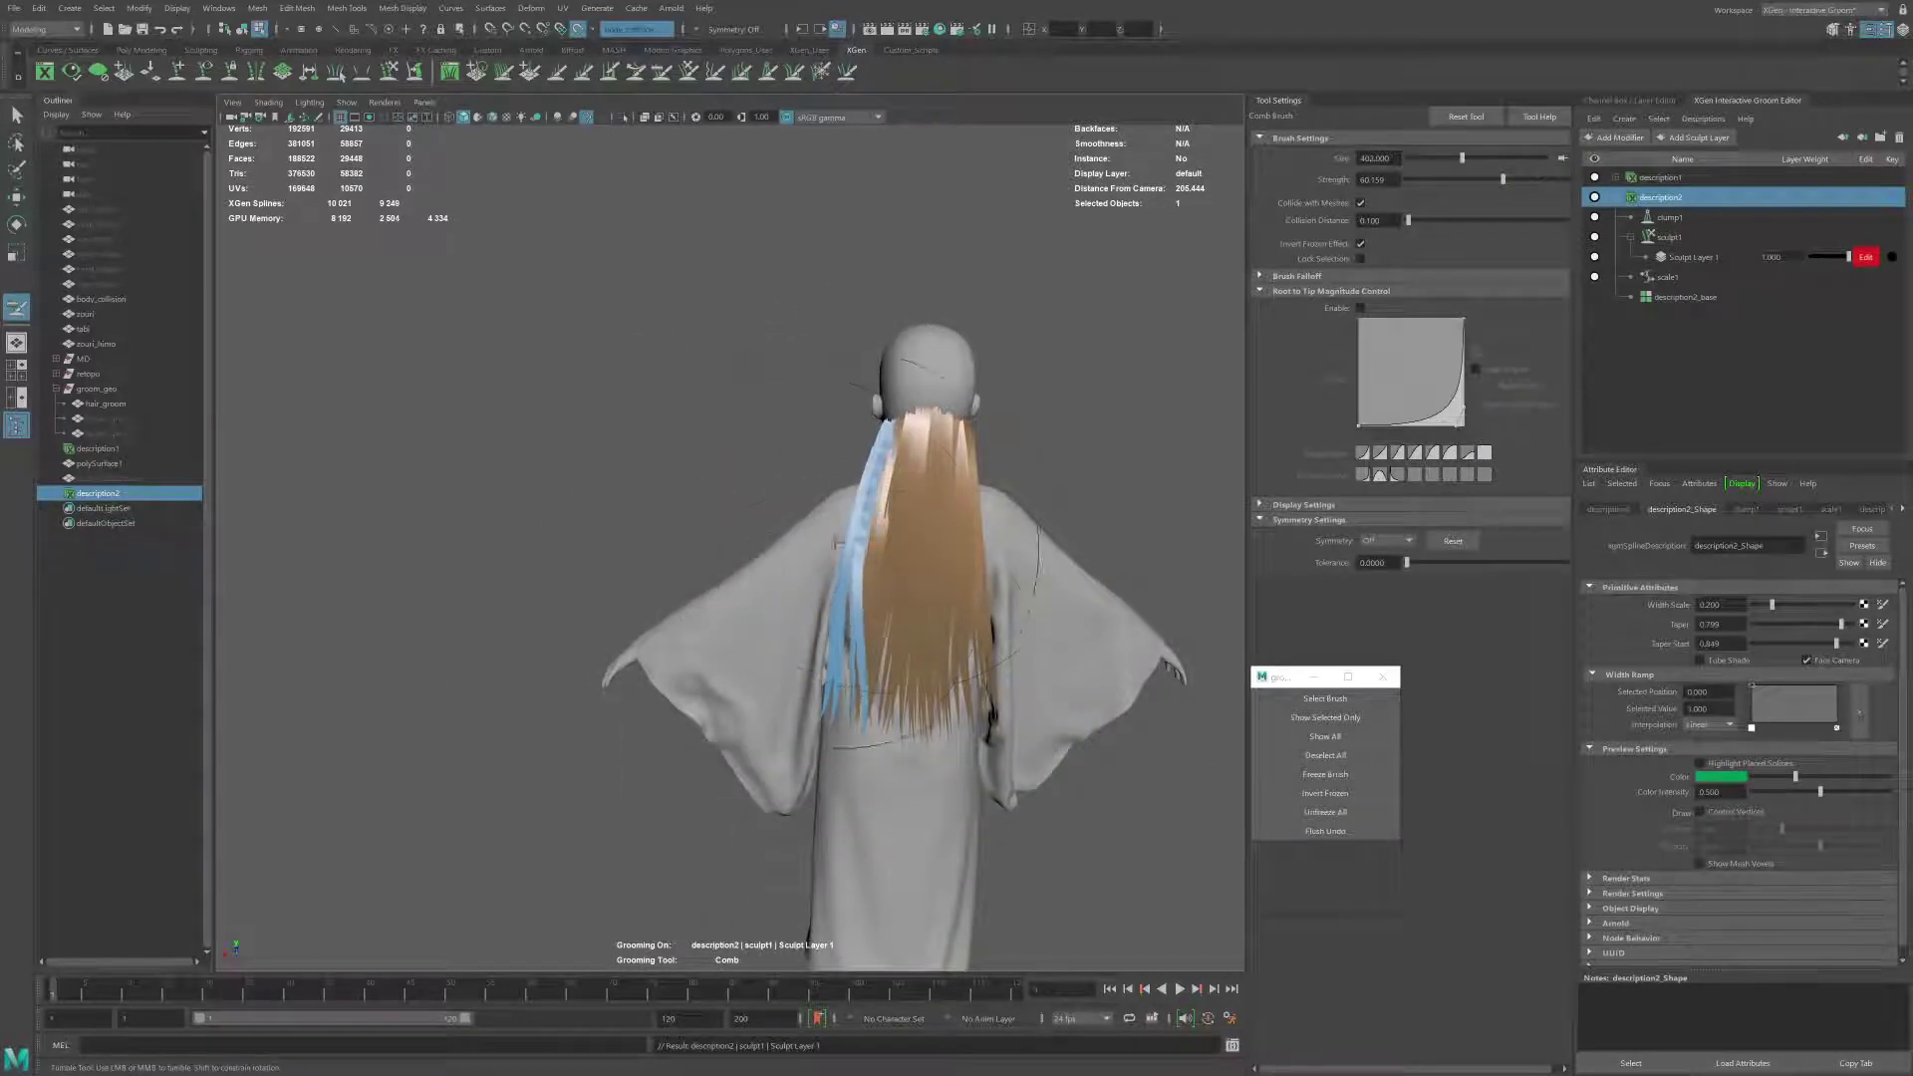
pyautogui.moveTo(1036, 558)
pyautogui.keyDown('alt'); pyautogui.mouseDown()
pyautogui.moveTo(997, 577)
pyautogui.moveTo(1039, 599)
pyautogui.moveTo(980, 529)
pyautogui.moveTo(1123, 641)
pyautogui.mouseUp(); pyautogui.keyUp('alt')
pyautogui.click(1039, 599)
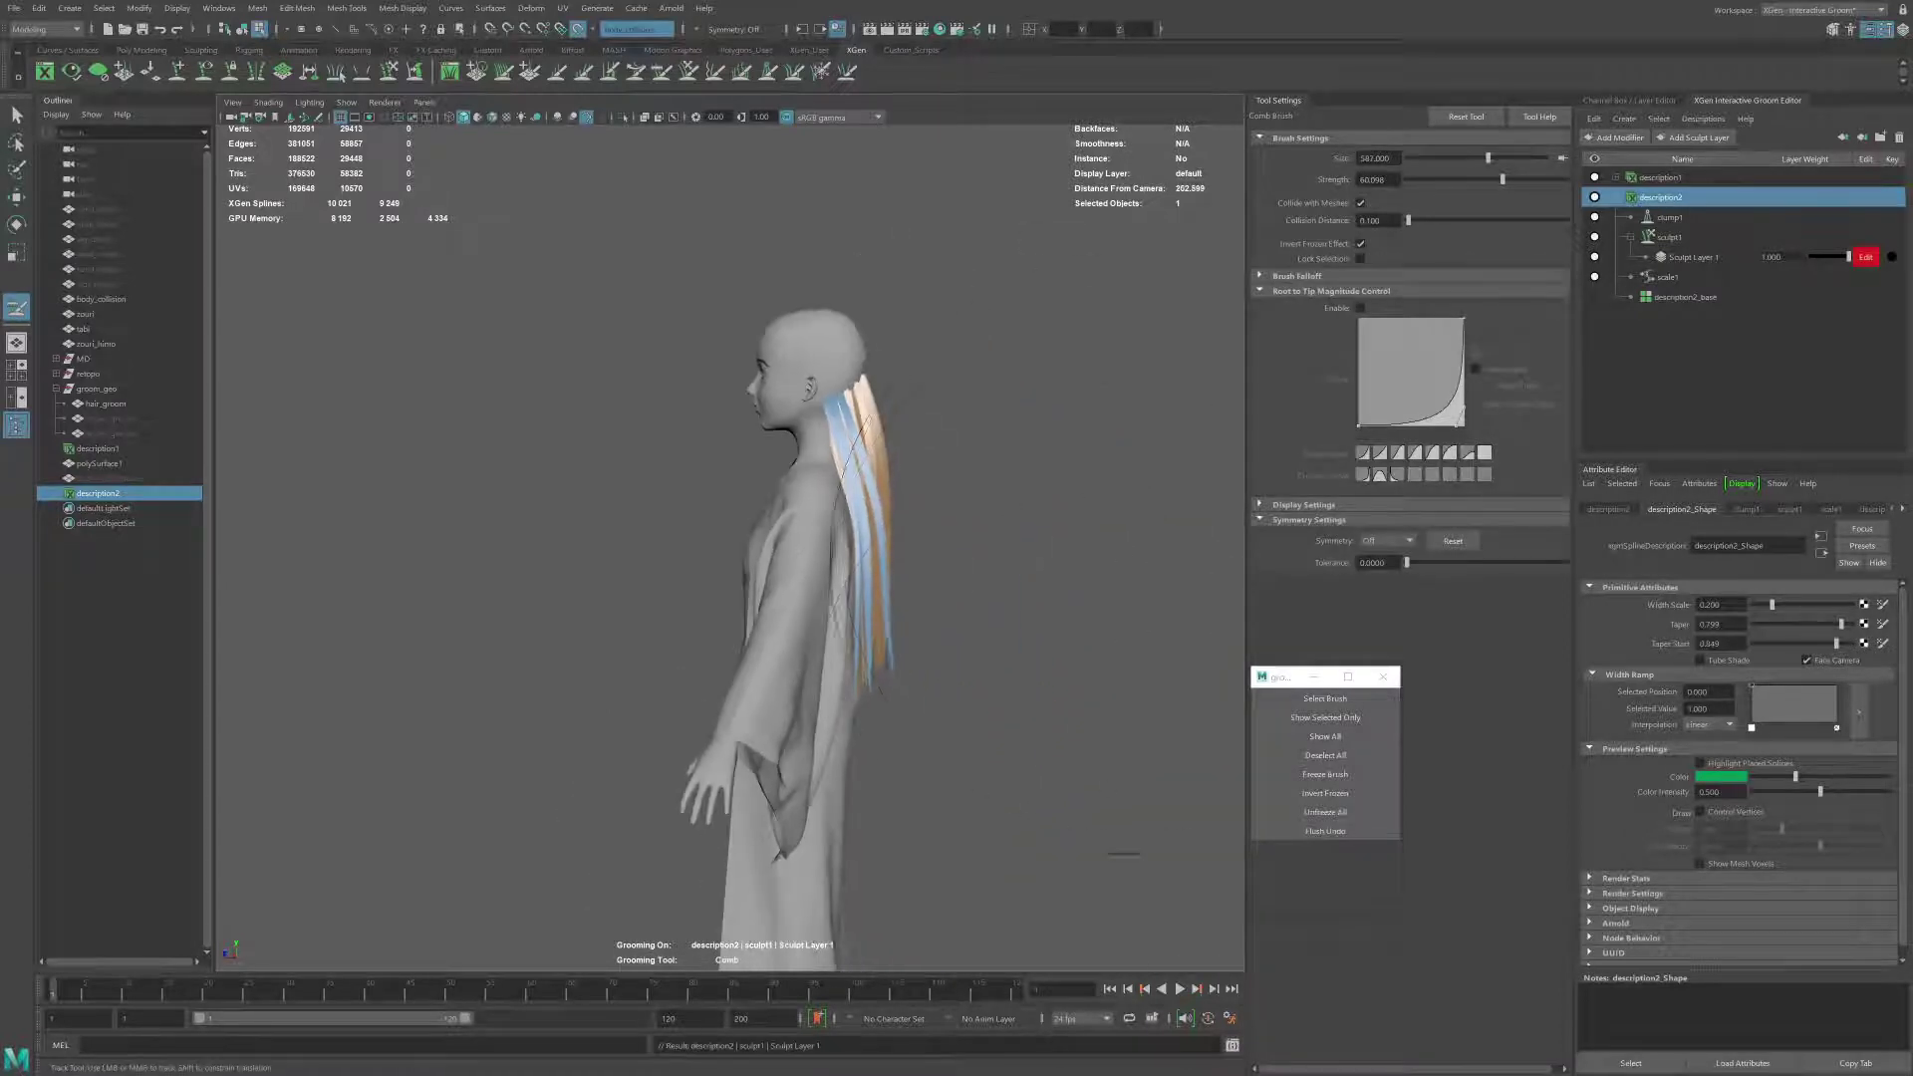
pyautogui.click(1325, 279)
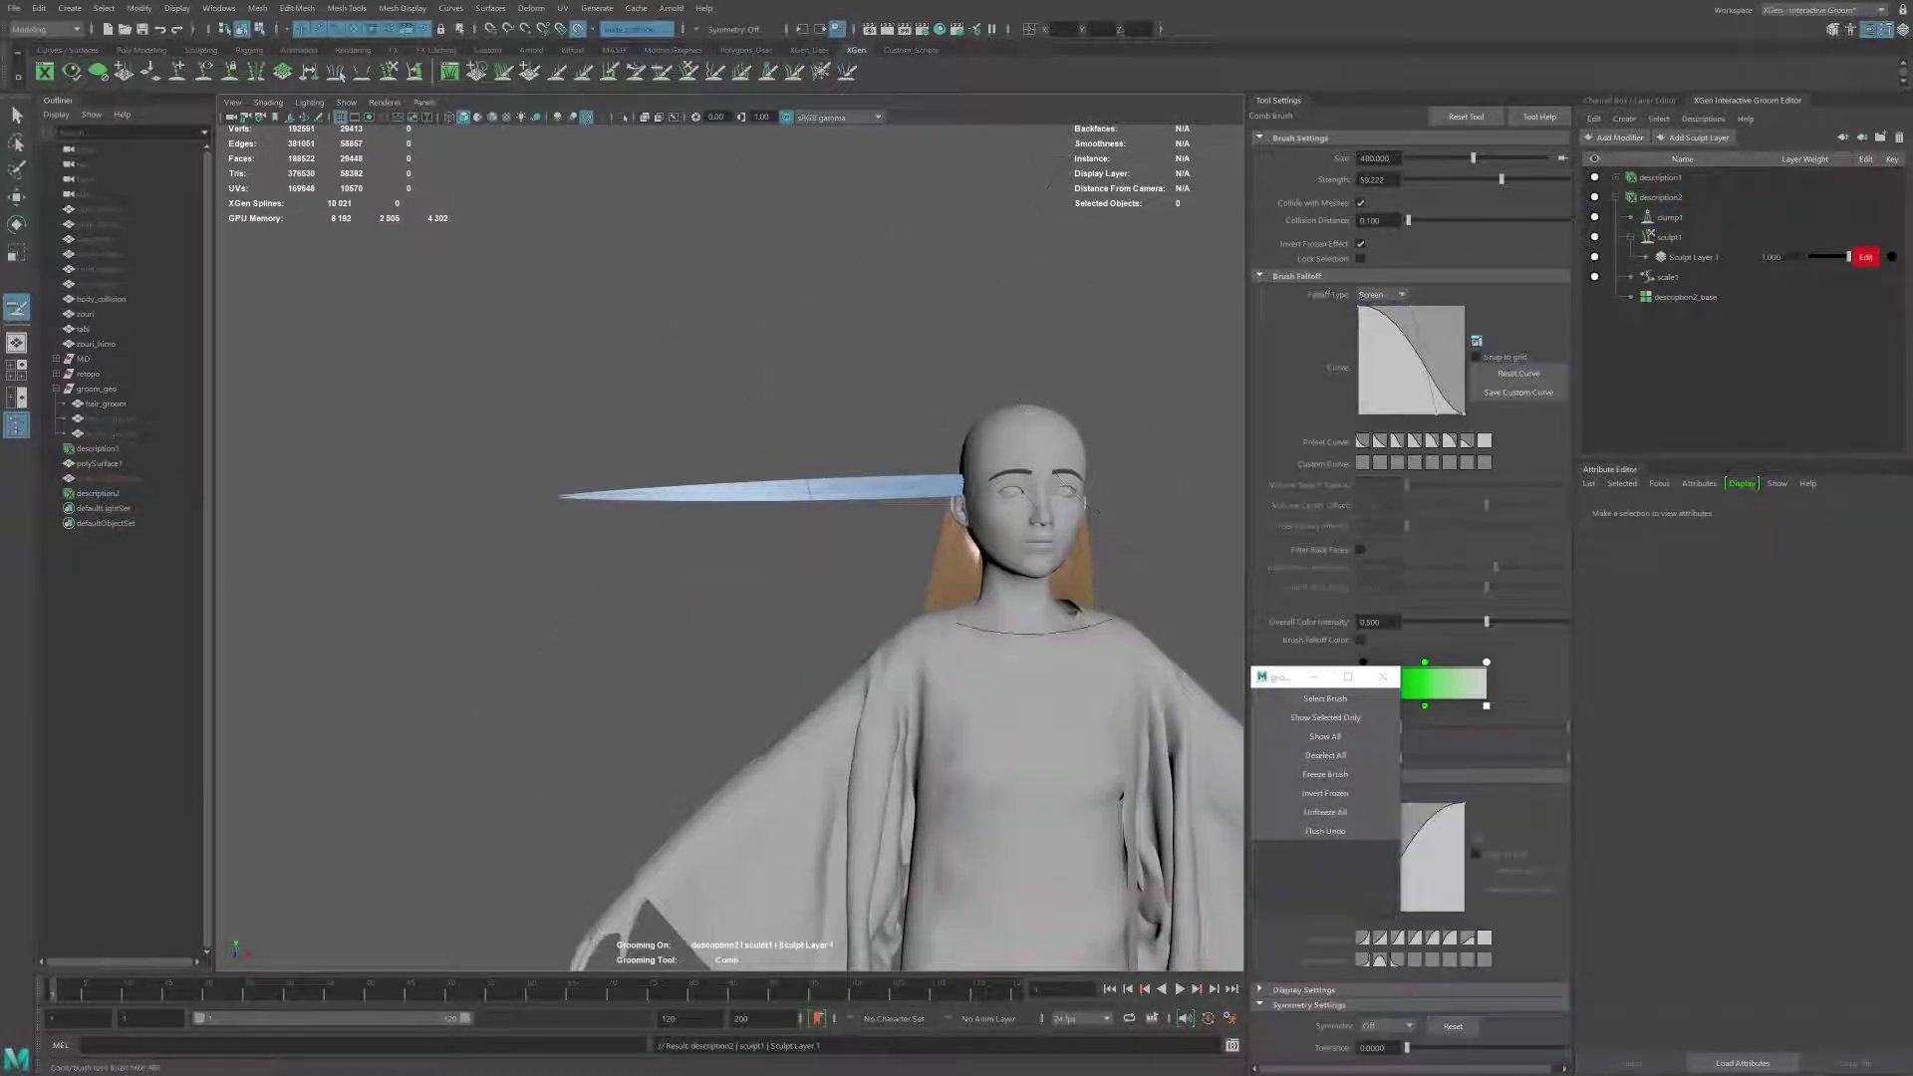
# Step: Orbit and zoom around the character to review the long wavy hair groom
pyautogui.moveTo(896, 598)
pyautogui.keyDown('alt'); pyautogui.mouseDown()
pyautogui.moveTo(835, 545)
pyautogui.moveTo(827, 563)
pyautogui.moveTo(703, 318)
pyautogui.mouseUp(); pyautogui.keyUp('alt')
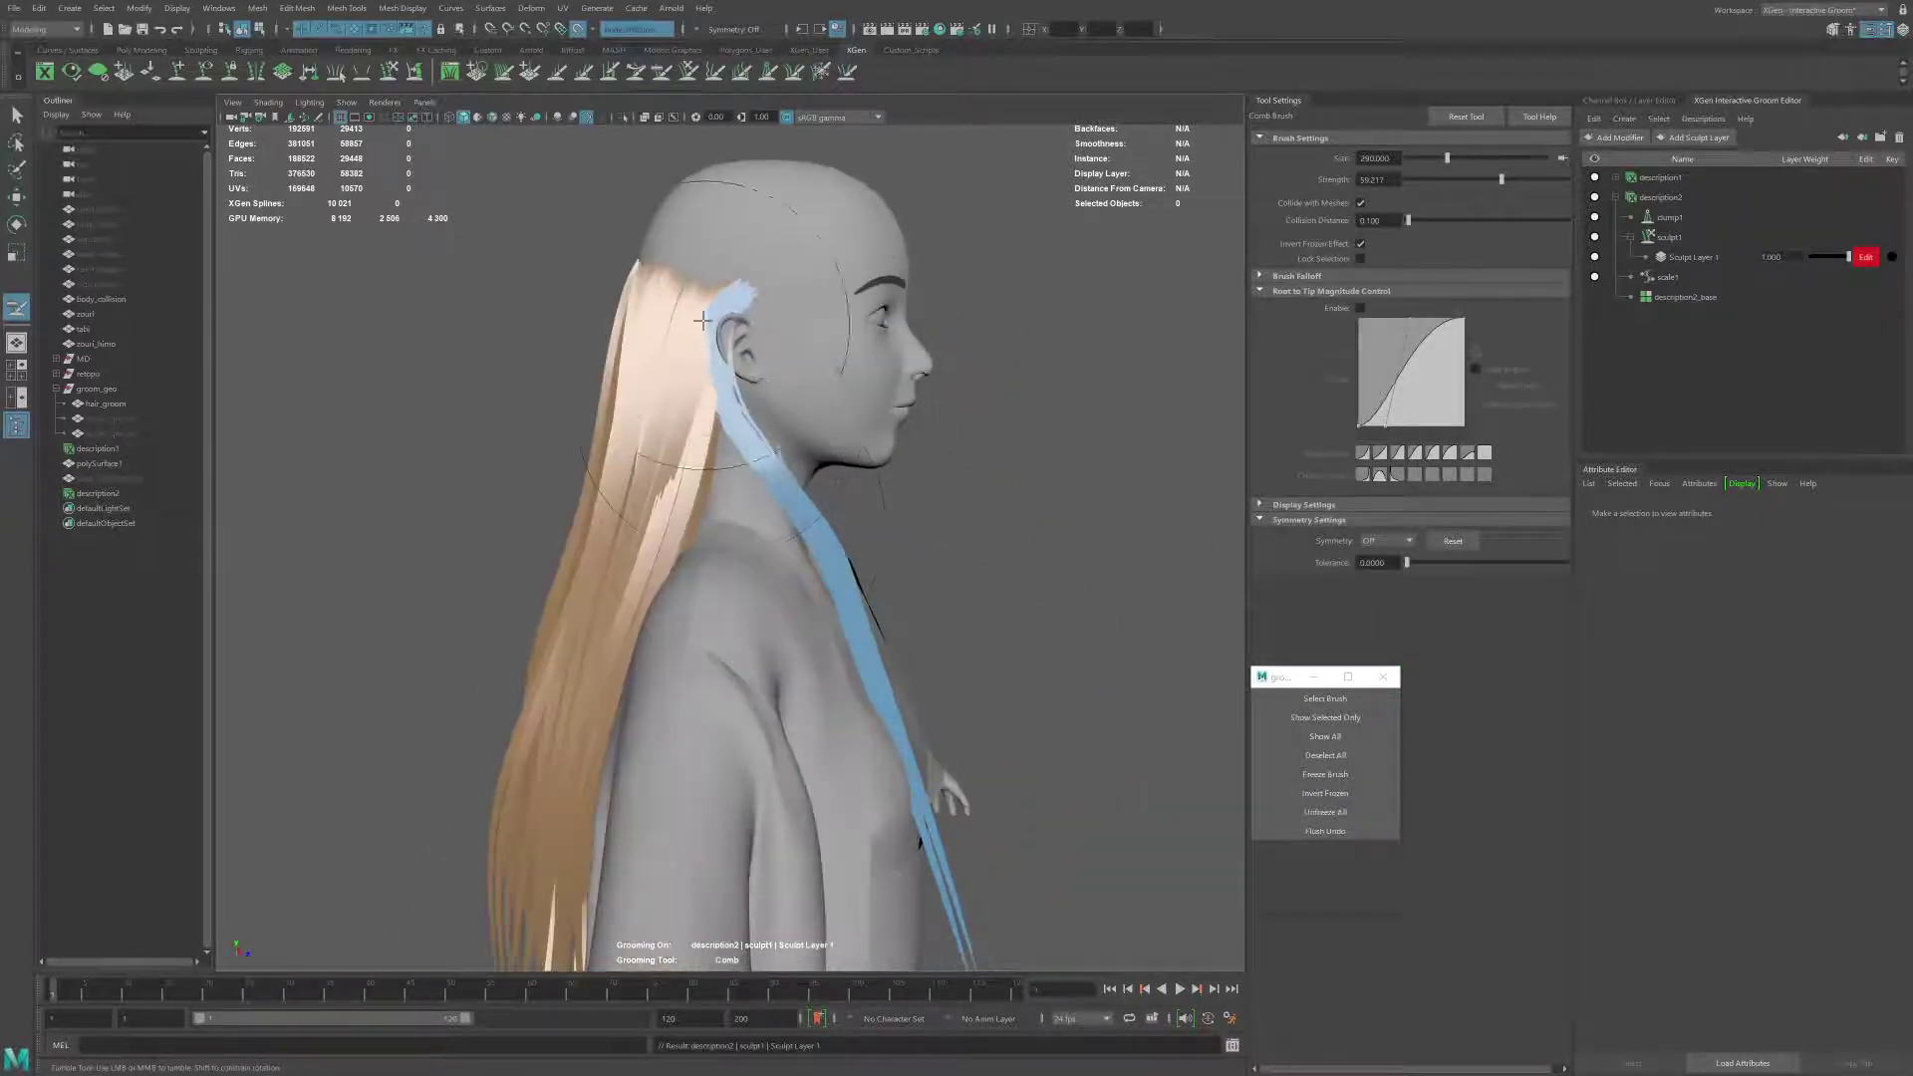
pyautogui.keyDown('alt'); pyautogui.moveTo(702, 319); pyautogui.dragTo(521, 727); pyautogui.keyUp('alt')
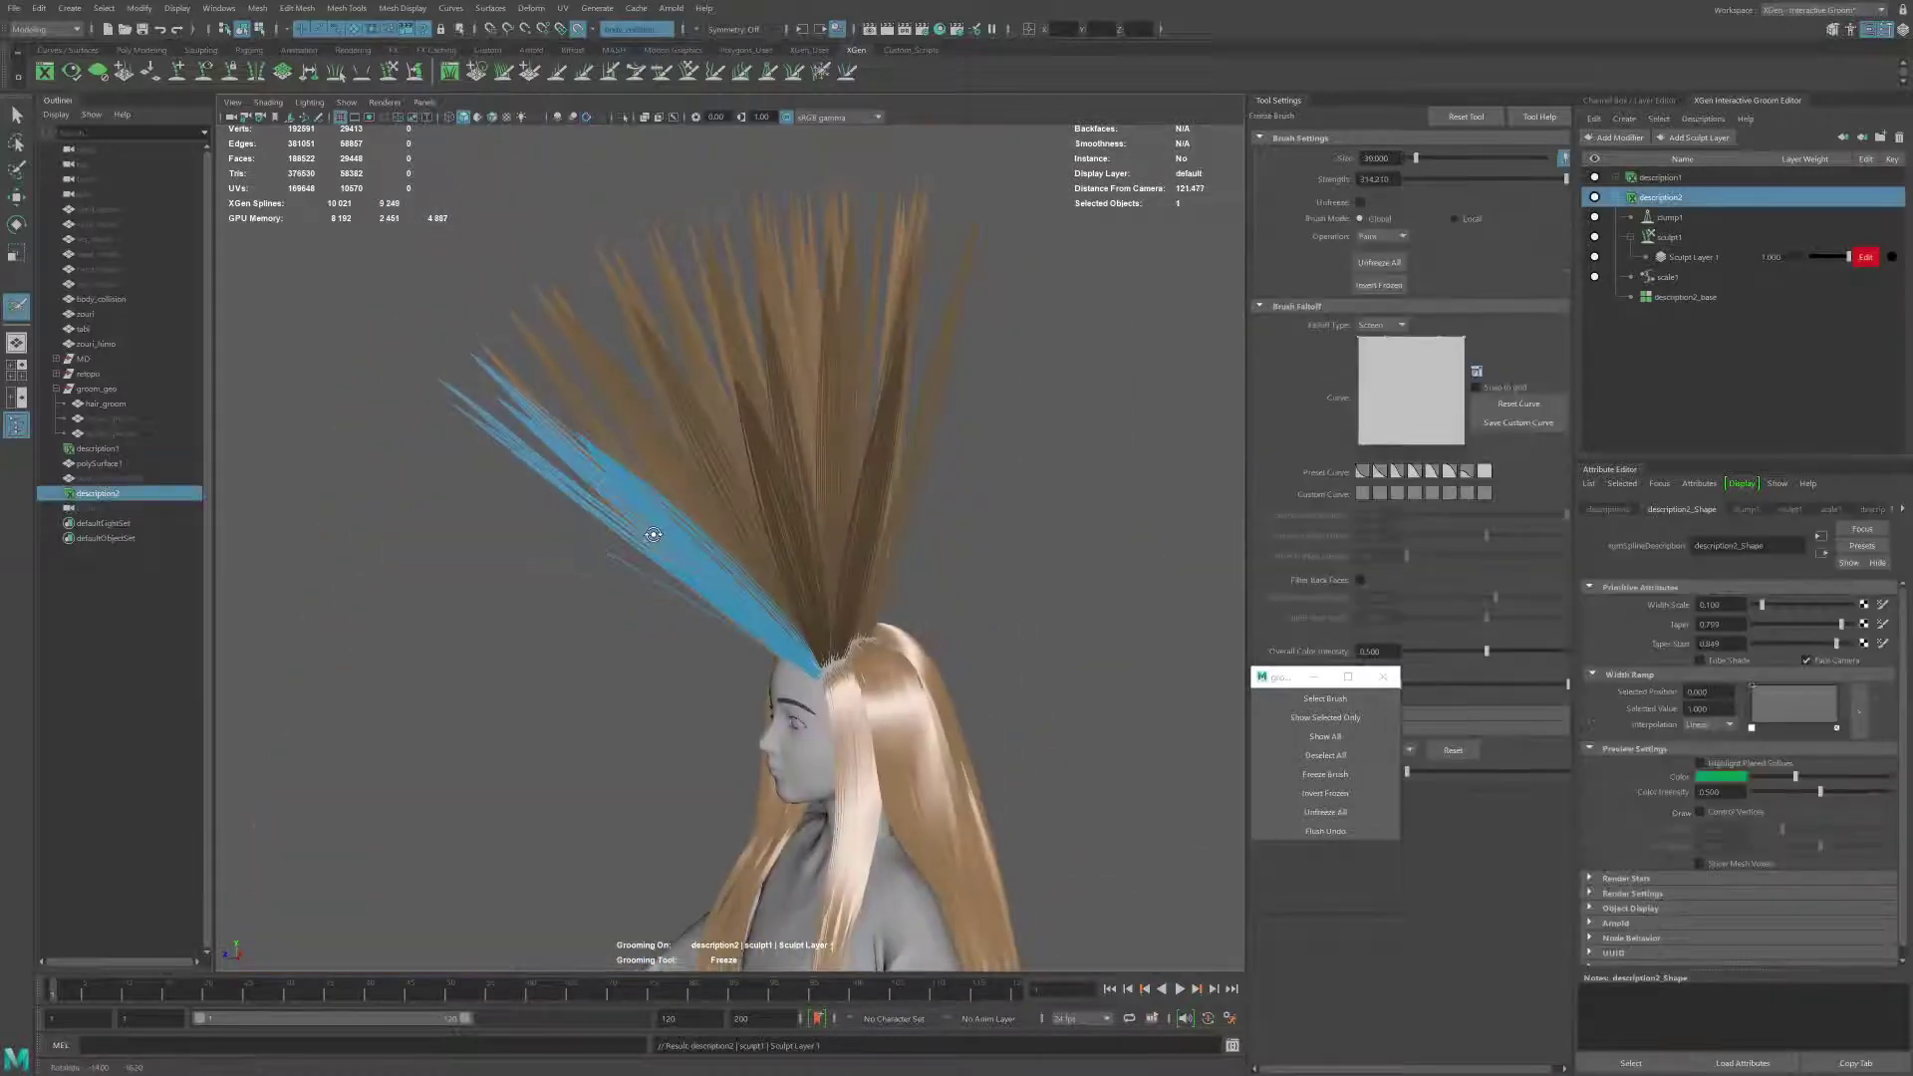
pyautogui.keyDown('alt'); pyautogui.moveTo(653, 535); pyautogui.dragTo(588, 638); pyautogui.keyUp('alt')
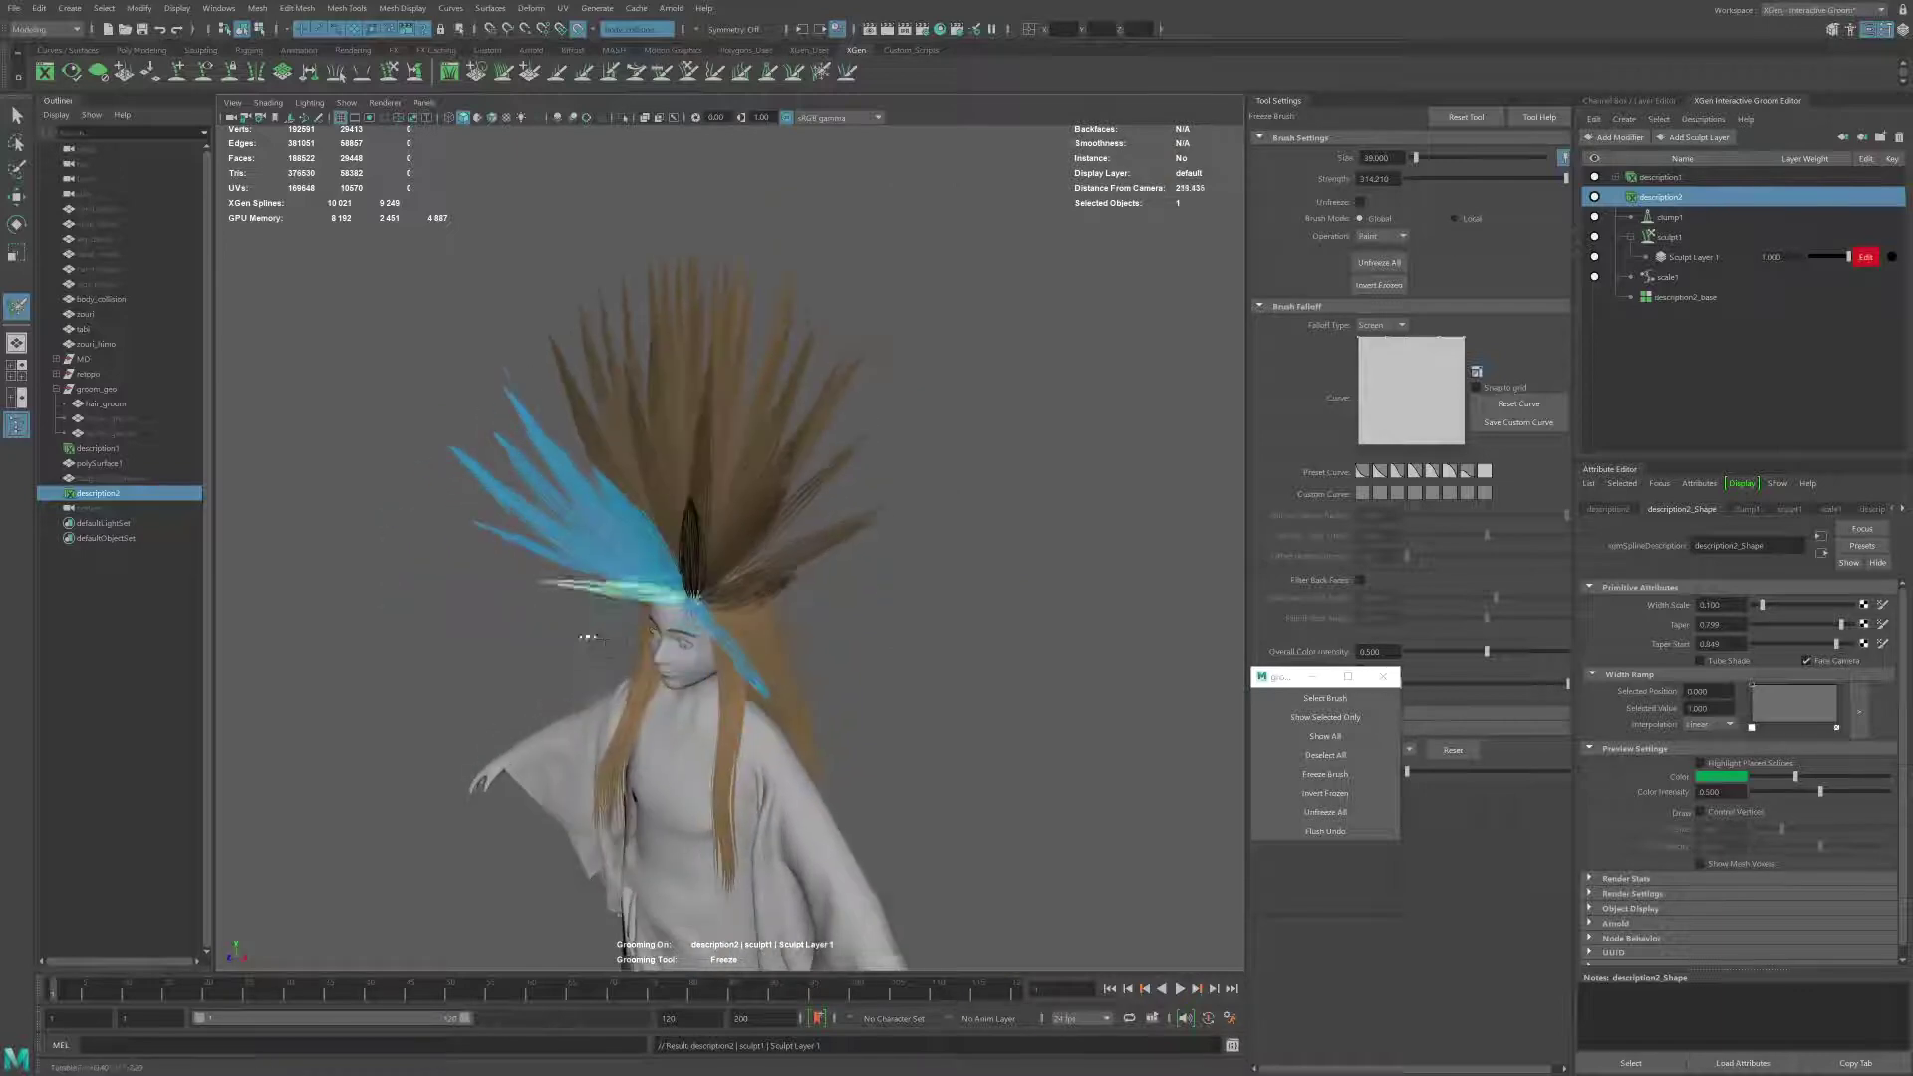
pyautogui.moveTo(608, 637)
pyautogui.keyDown('alt'); pyautogui.mouseDown()
pyautogui.moveTo(657, 554)
pyautogui.moveTo(769, 609)
pyautogui.moveTo(817, 757)
pyautogui.moveTo(694, 709)
pyautogui.mouseUp(); pyautogui.keyUp('alt')
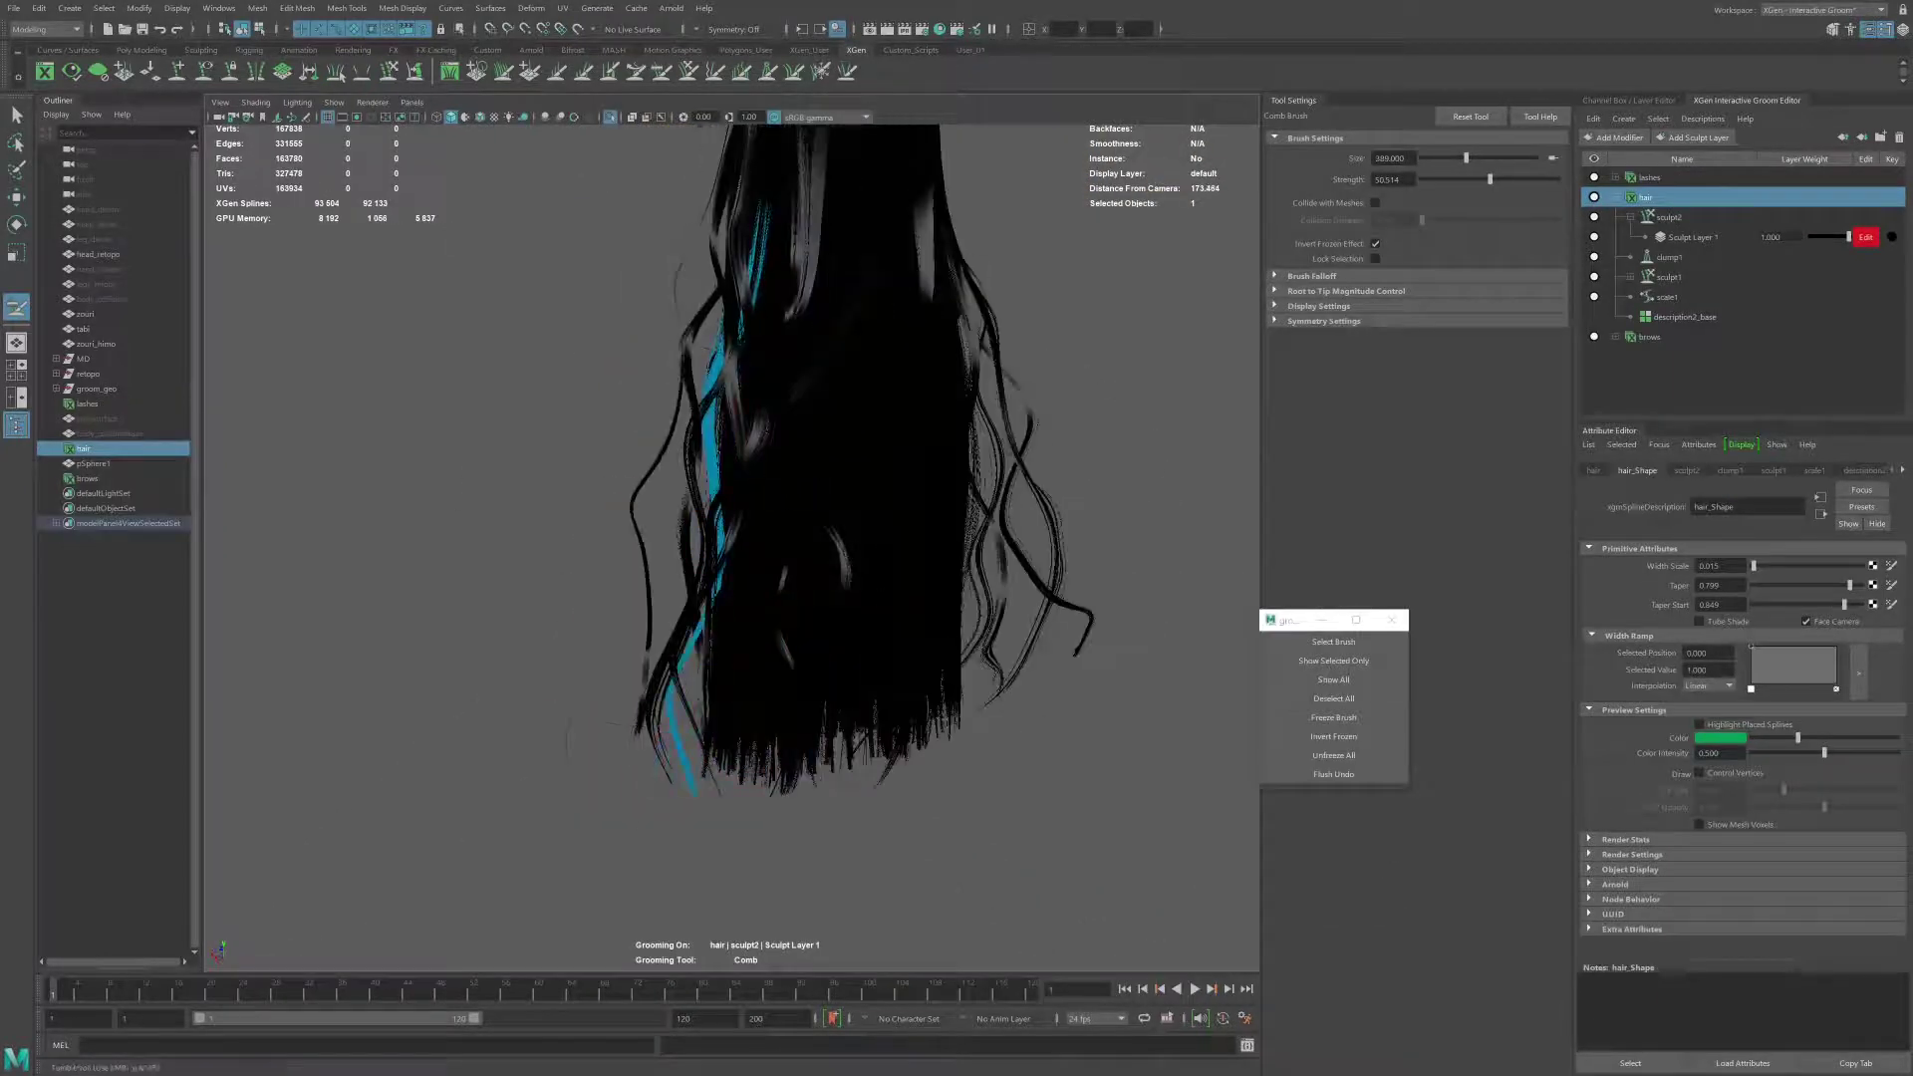
# Step: Freeze and comb the wavy black hair strands around the face
pyautogui.keyDown('alt'); pyautogui.moveTo(697, 598); pyautogui.dragTo(598, 451); pyautogui.keyUp('alt')
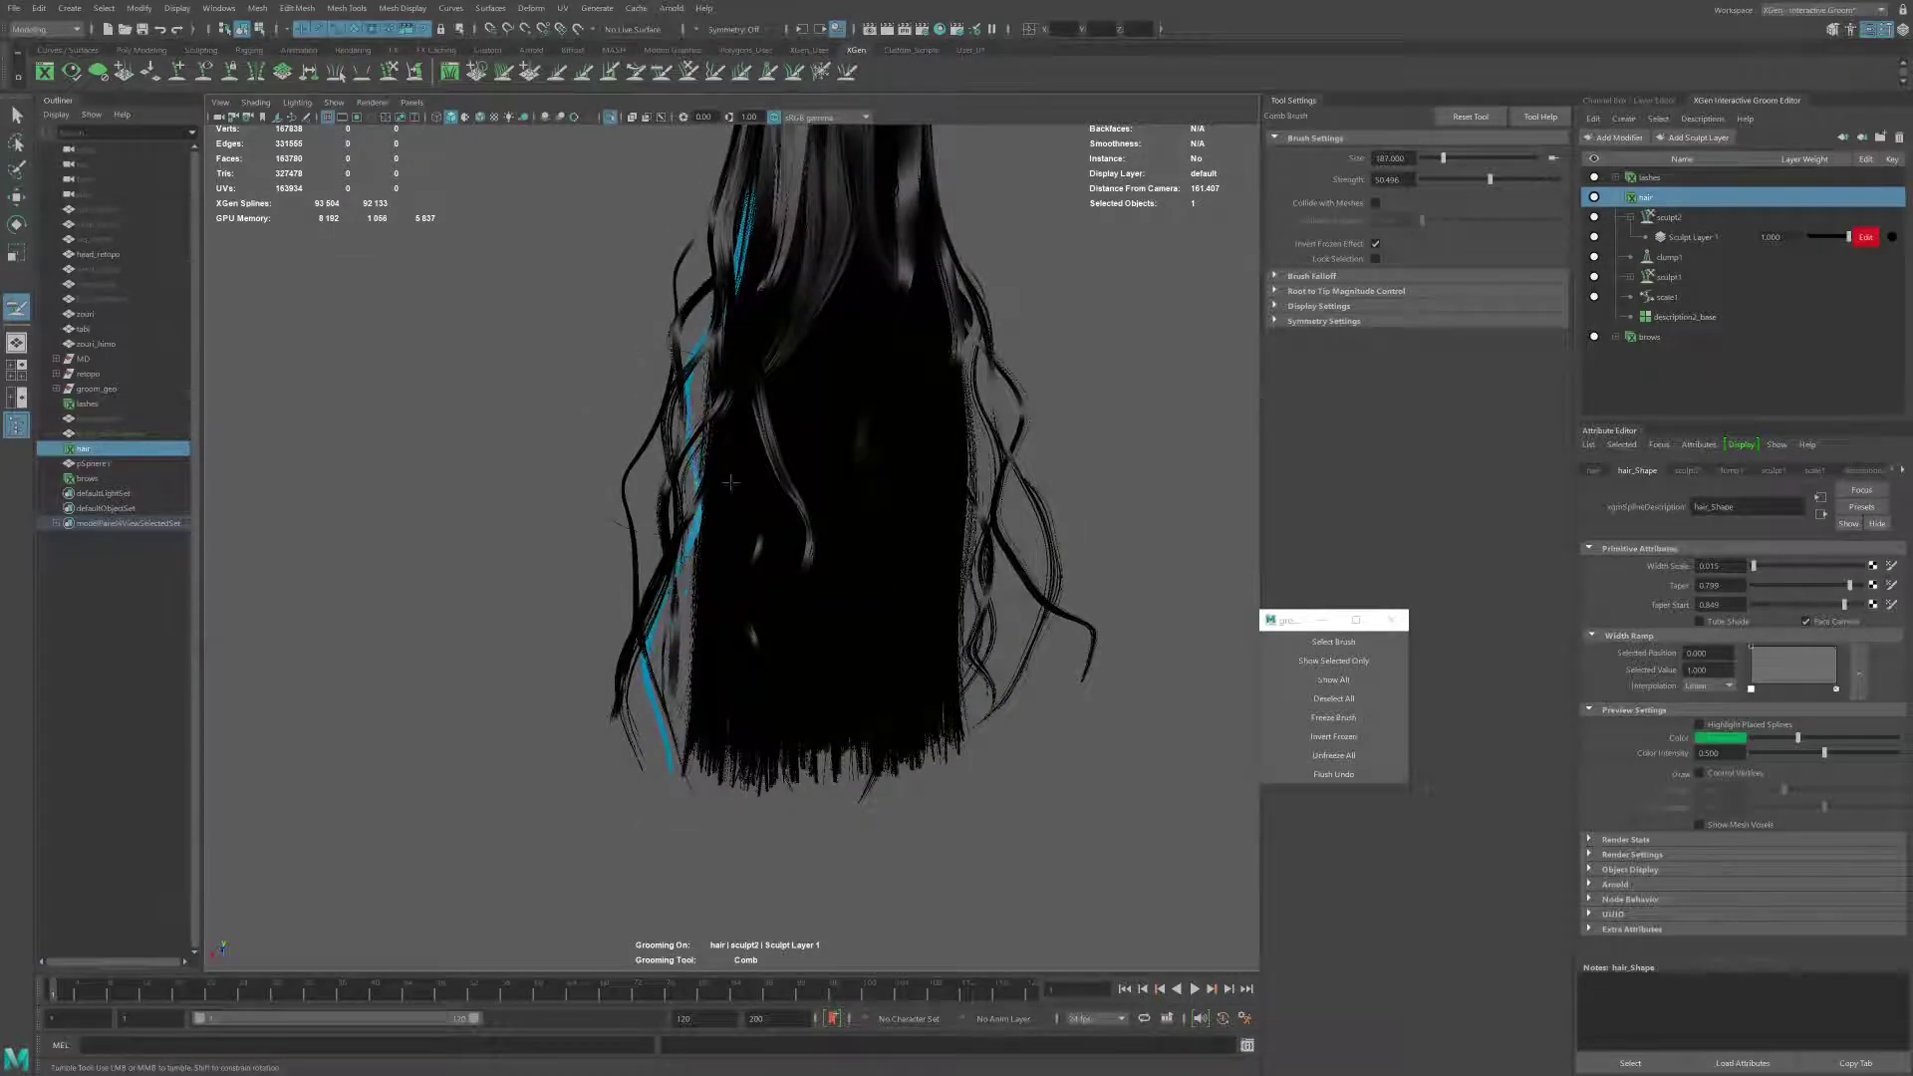
pyautogui.keyDown('alt'); pyautogui.moveTo(731, 482); pyautogui.dragTo(801, 491); pyautogui.keyUp('alt')
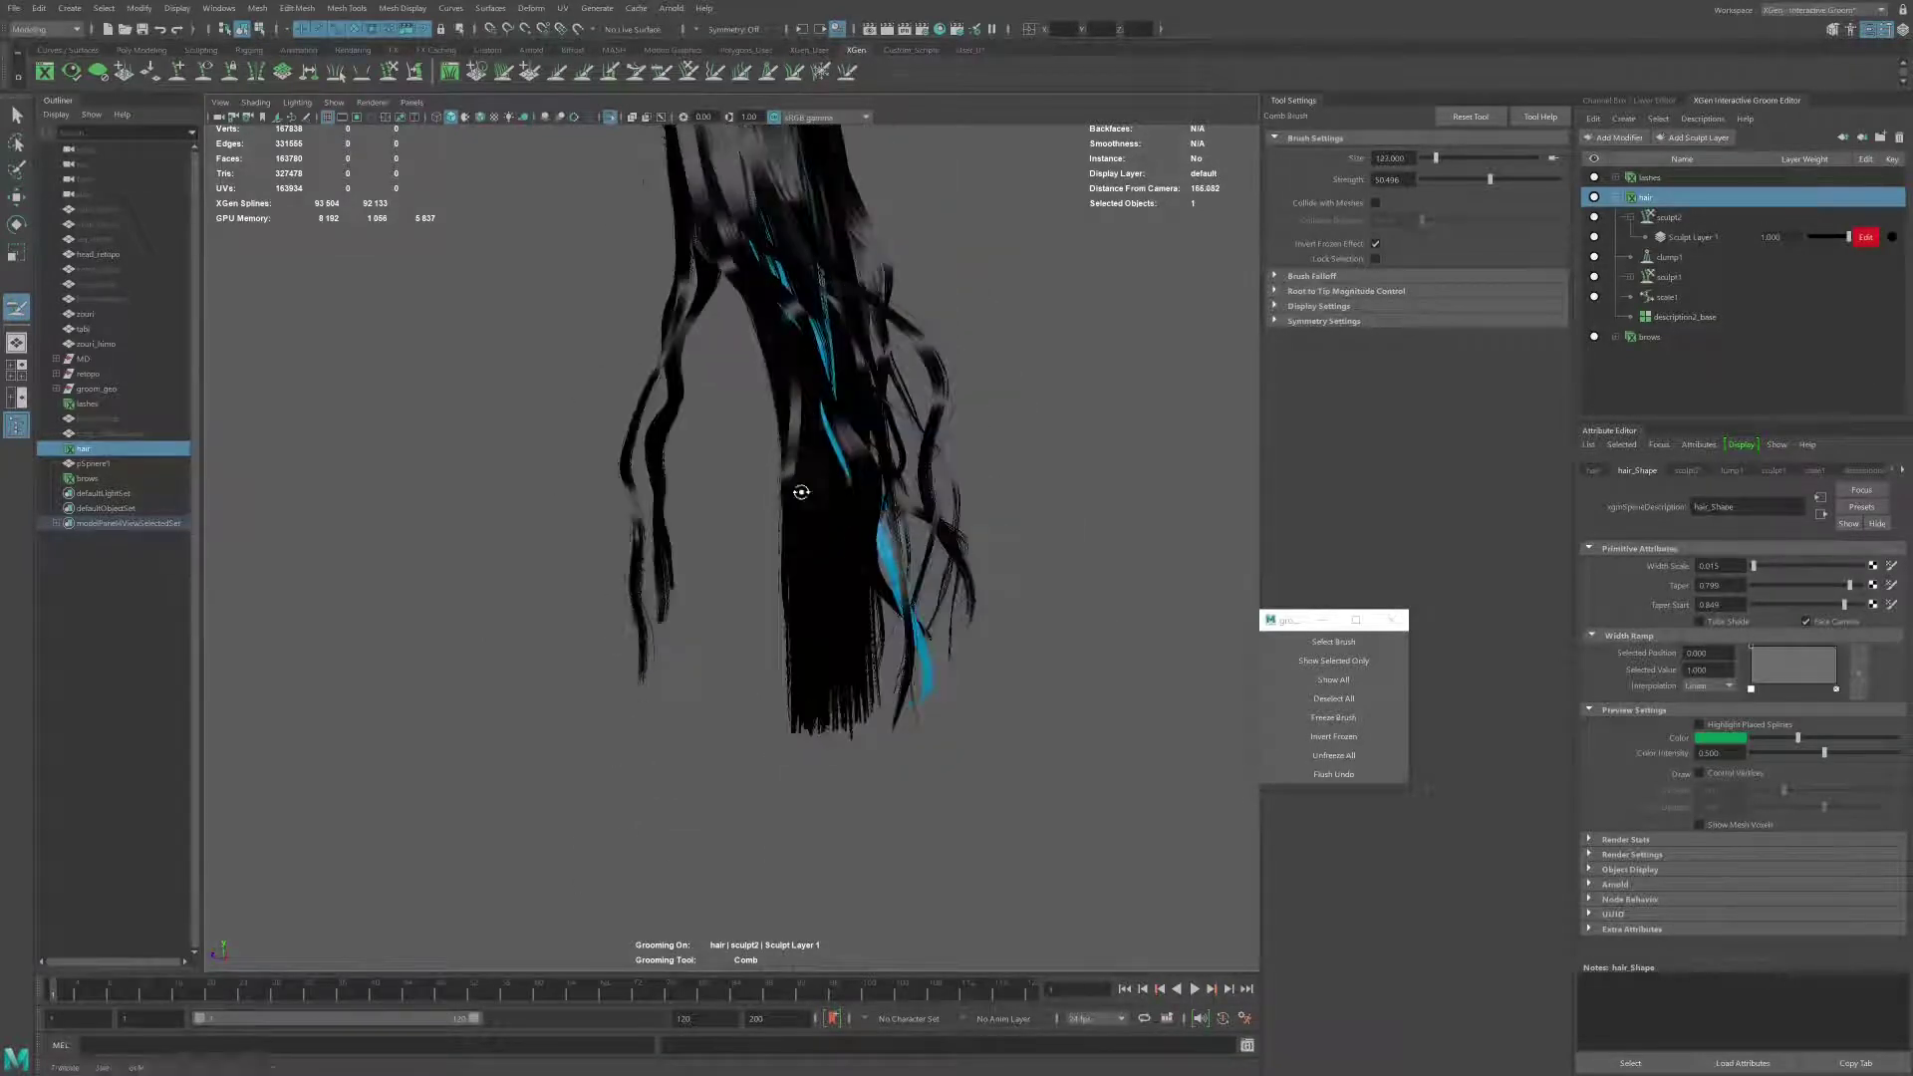
pyautogui.keyDown('alt'); pyautogui.moveTo(801, 491); pyautogui.dragTo(890, 453); pyautogui.keyUp('alt')
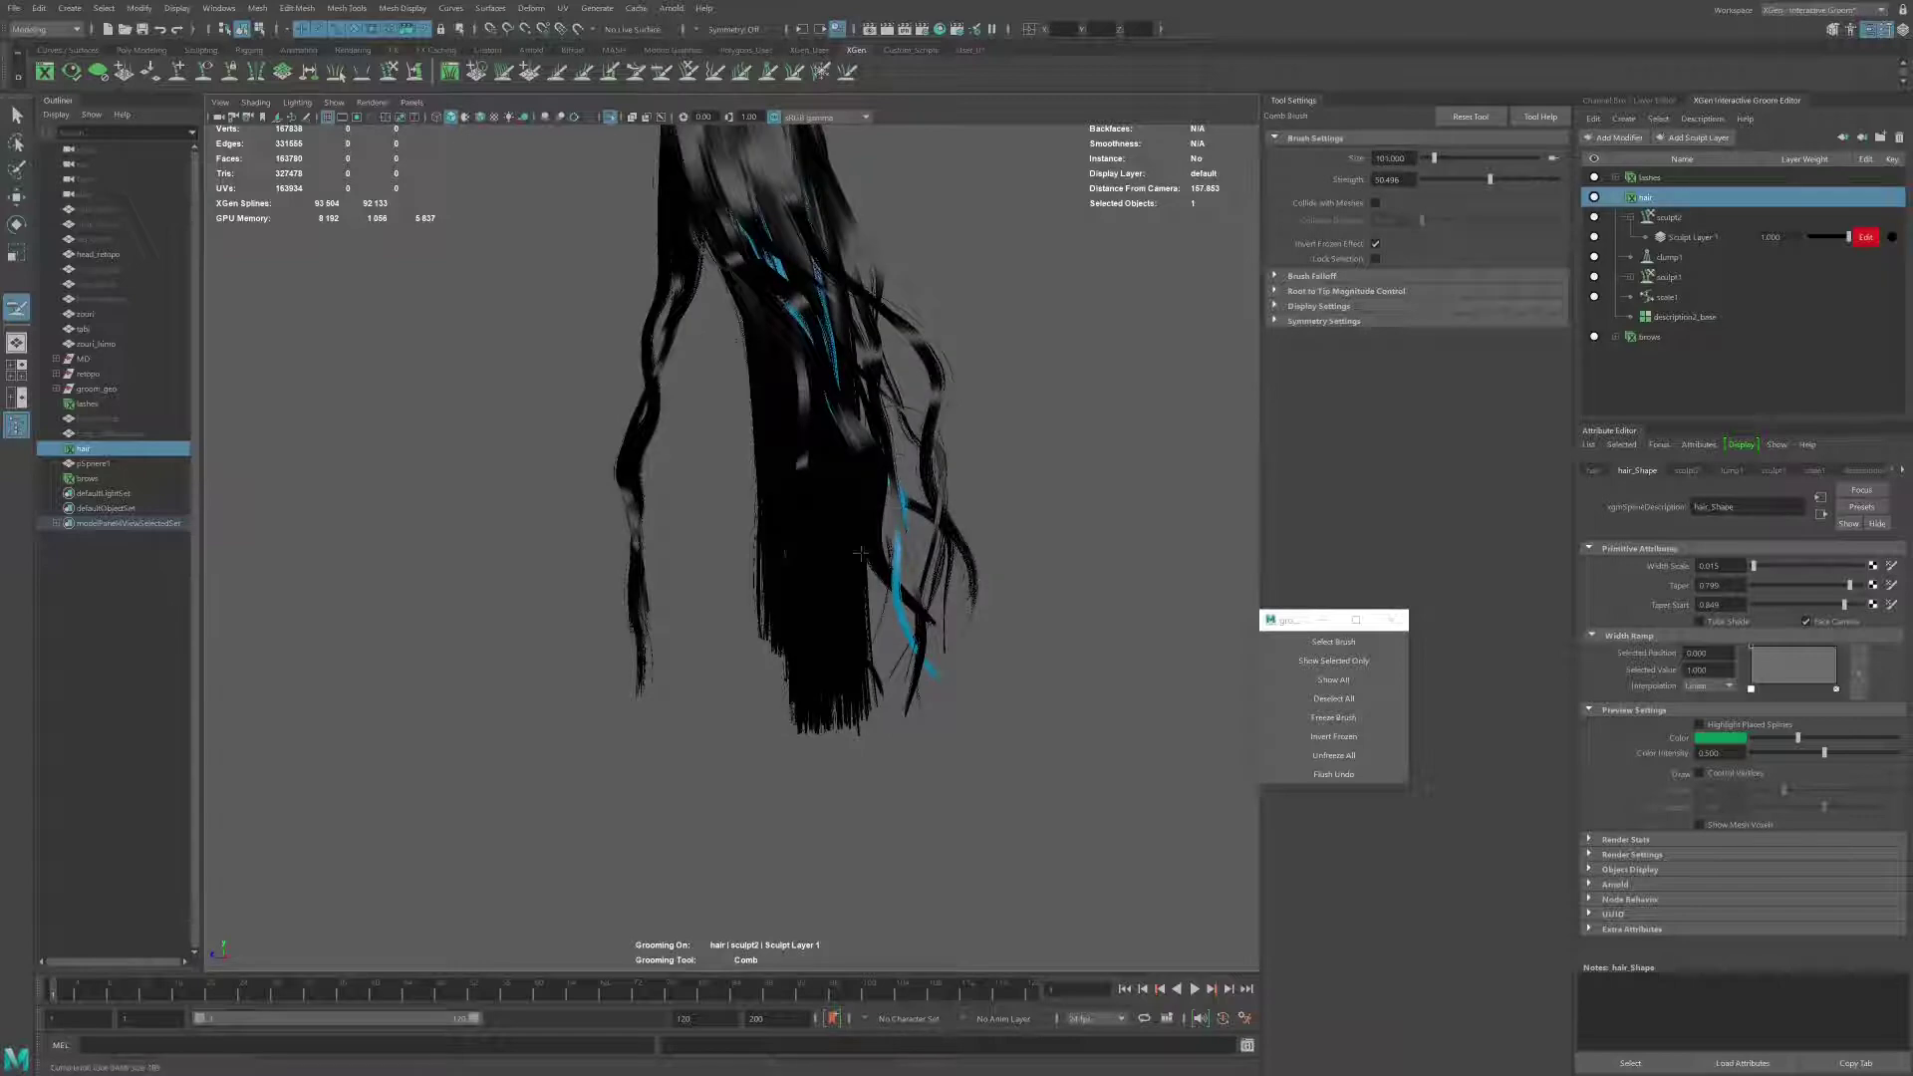
pyautogui.moveTo(860, 553)
pyautogui.keyDown('alt'); pyautogui.mouseDown()
pyautogui.moveTo(802, 368)
pyautogui.moveTo(807, 403)
pyautogui.moveTo(843, 395)
pyautogui.moveTo(801, 385)
pyautogui.mouseUp(); pyautogui.keyUp('alt')
pyautogui.press('f')
pyautogui.keyDown('ctrl'); pyautogui.keyDown('shift'); pyautogui.moveTo(801, 385); pyautogui.dragTo(868, 392, button='right'); pyautogui.keyUp('shift'); pyautogui.keyUp('ctrl')
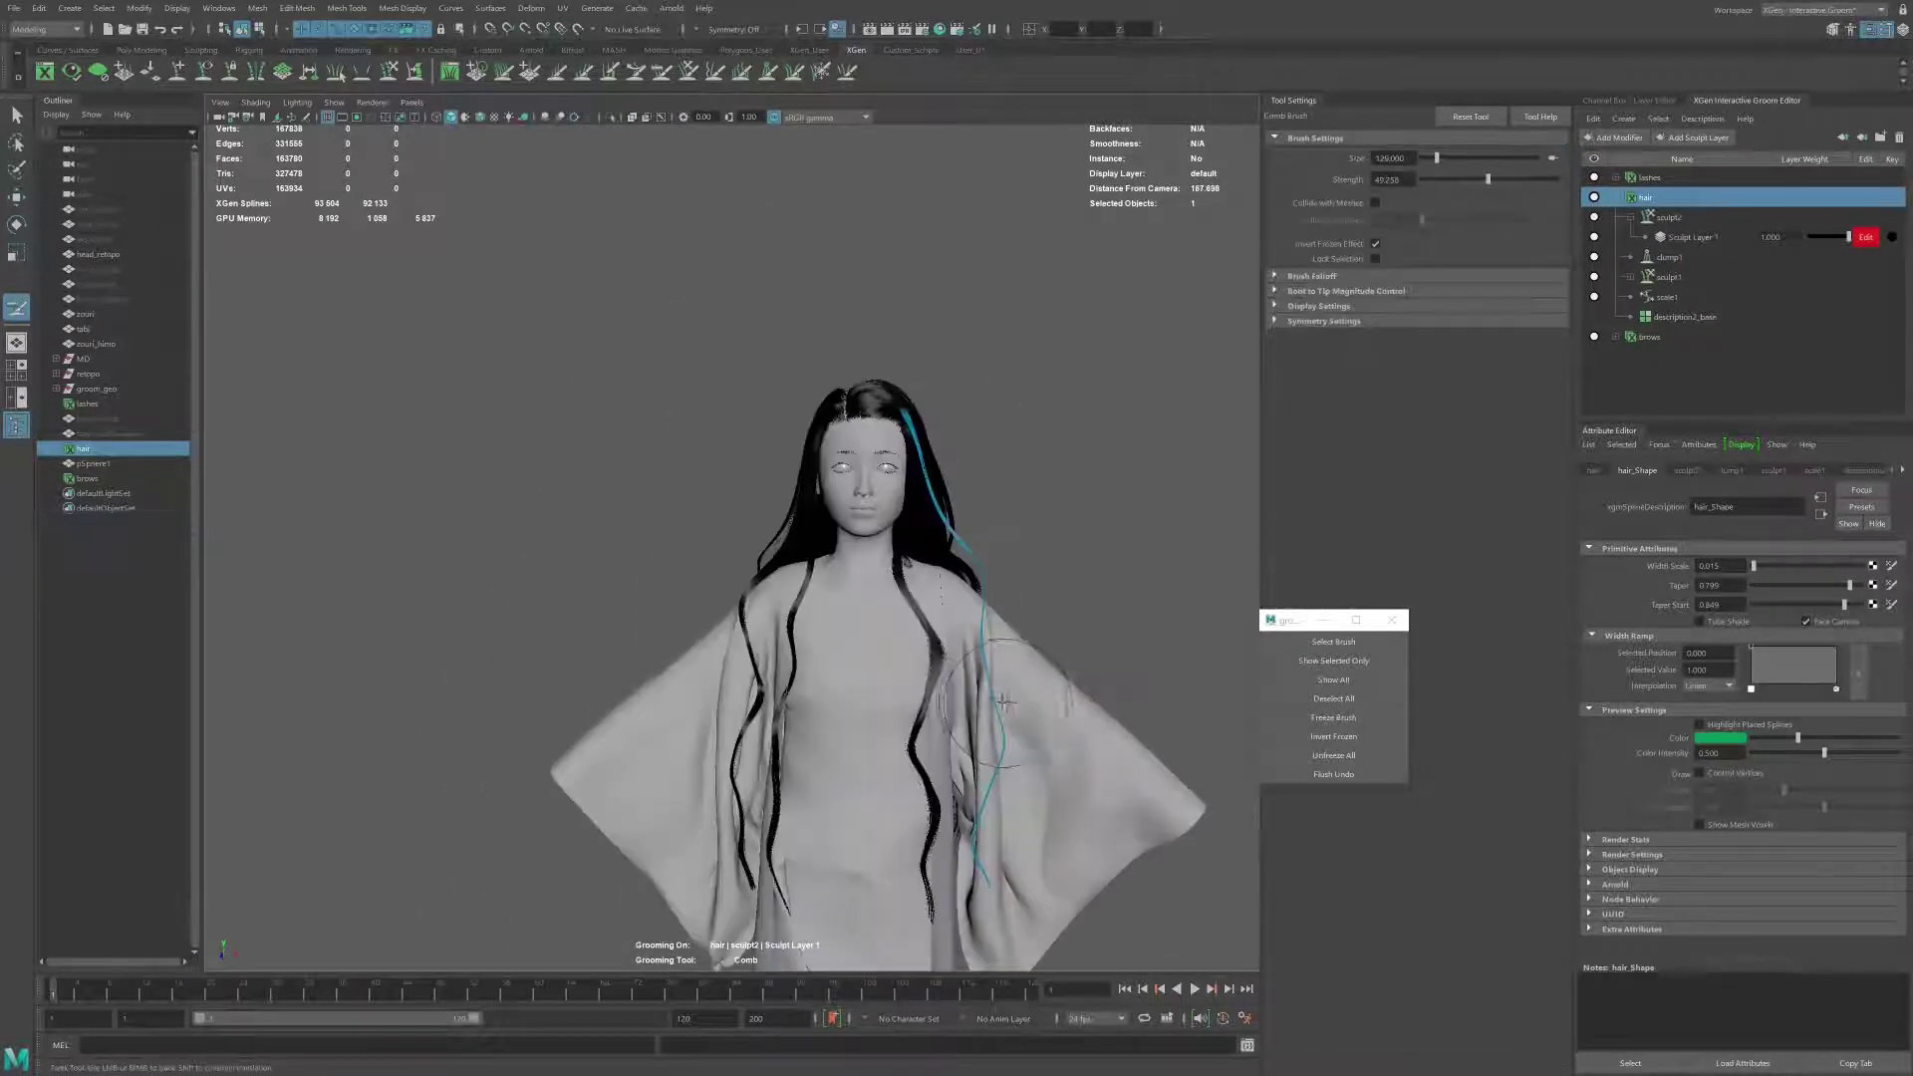
pyautogui.keyDown('alt'); pyautogui.moveTo(1027, 687); pyautogui.dragTo(994, 663); pyautogui.keyUp('alt')
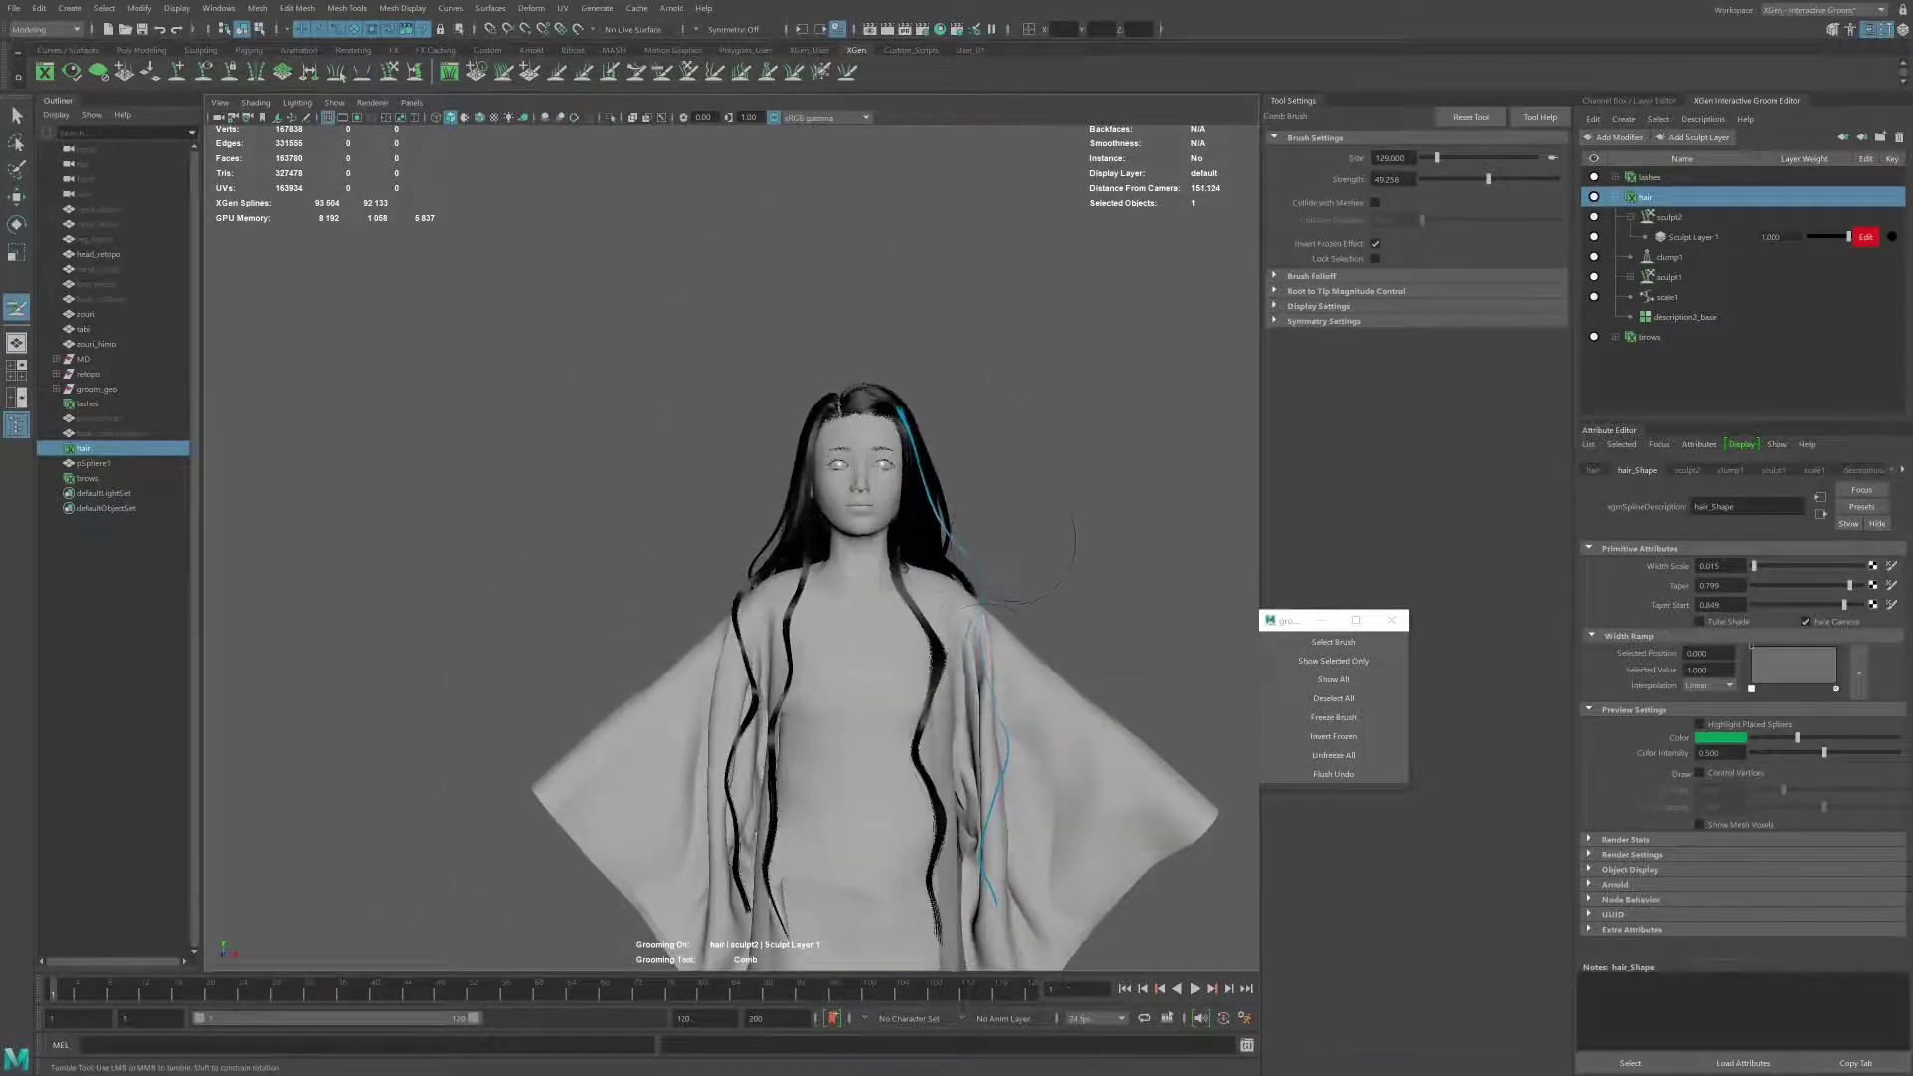
# Step: Orbit the full-body view between side and front to check the hair
pyautogui.keyDown('alt'); pyautogui.moveTo(1026, 546); pyautogui.dragTo(1056, 557); pyautogui.keyUp('alt')
pyautogui.scroll(5, 1096, 598)
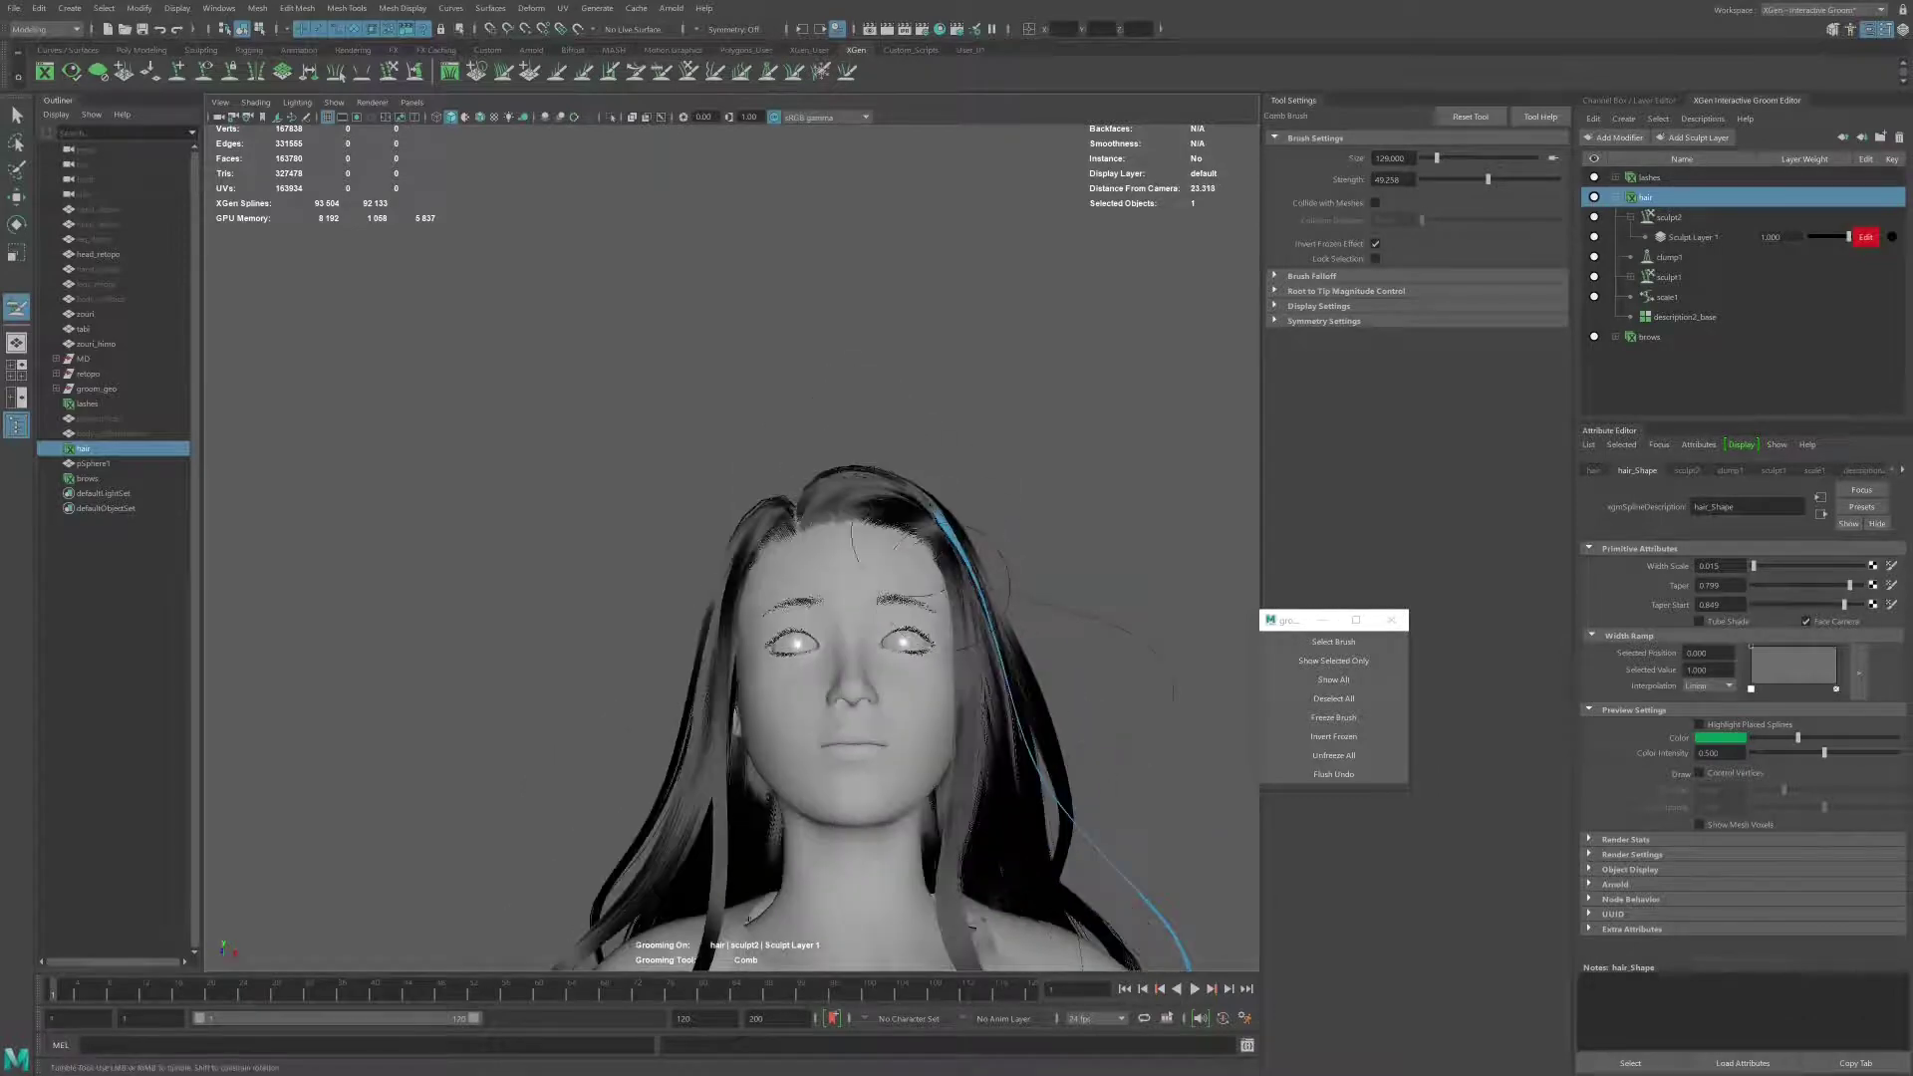
pyautogui.scroll(-5, 941, 597)
pyautogui.keyDown('alt'); pyautogui.moveTo(817, 677); pyautogui.dragTo(962, 675); pyautogui.keyUp('alt')
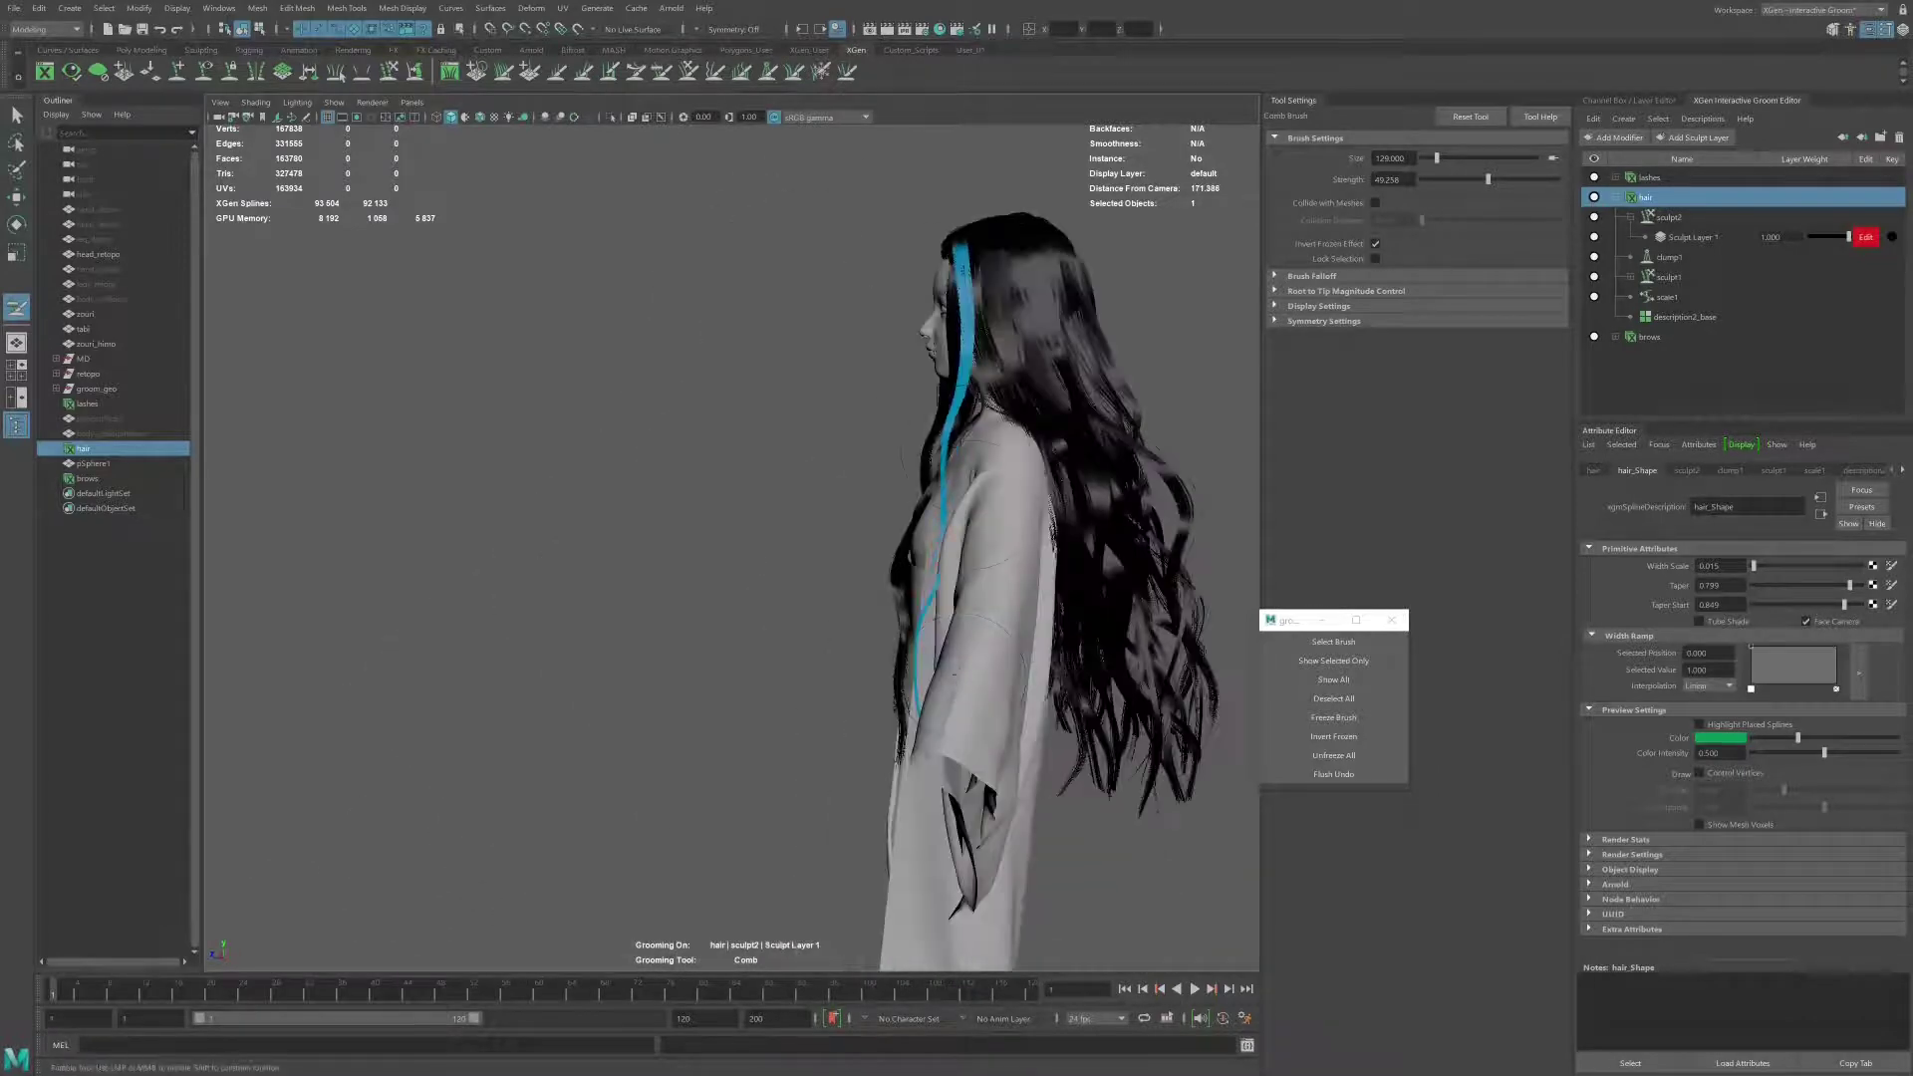
pyautogui.moveTo(878, 661)
pyautogui.keyDown('alt'); pyautogui.mouseDown()
pyautogui.moveTo(1146, 637)
pyautogui.moveTo(1037, 618)
pyautogui.mouseUp(); pyautogui.keyUp('alt')
pyautogui.keyDown('alt'); pyautogui.moveTo(995, 752); pyautogui.dragTo(1031, 787); pyautogui.keyUp('alt')
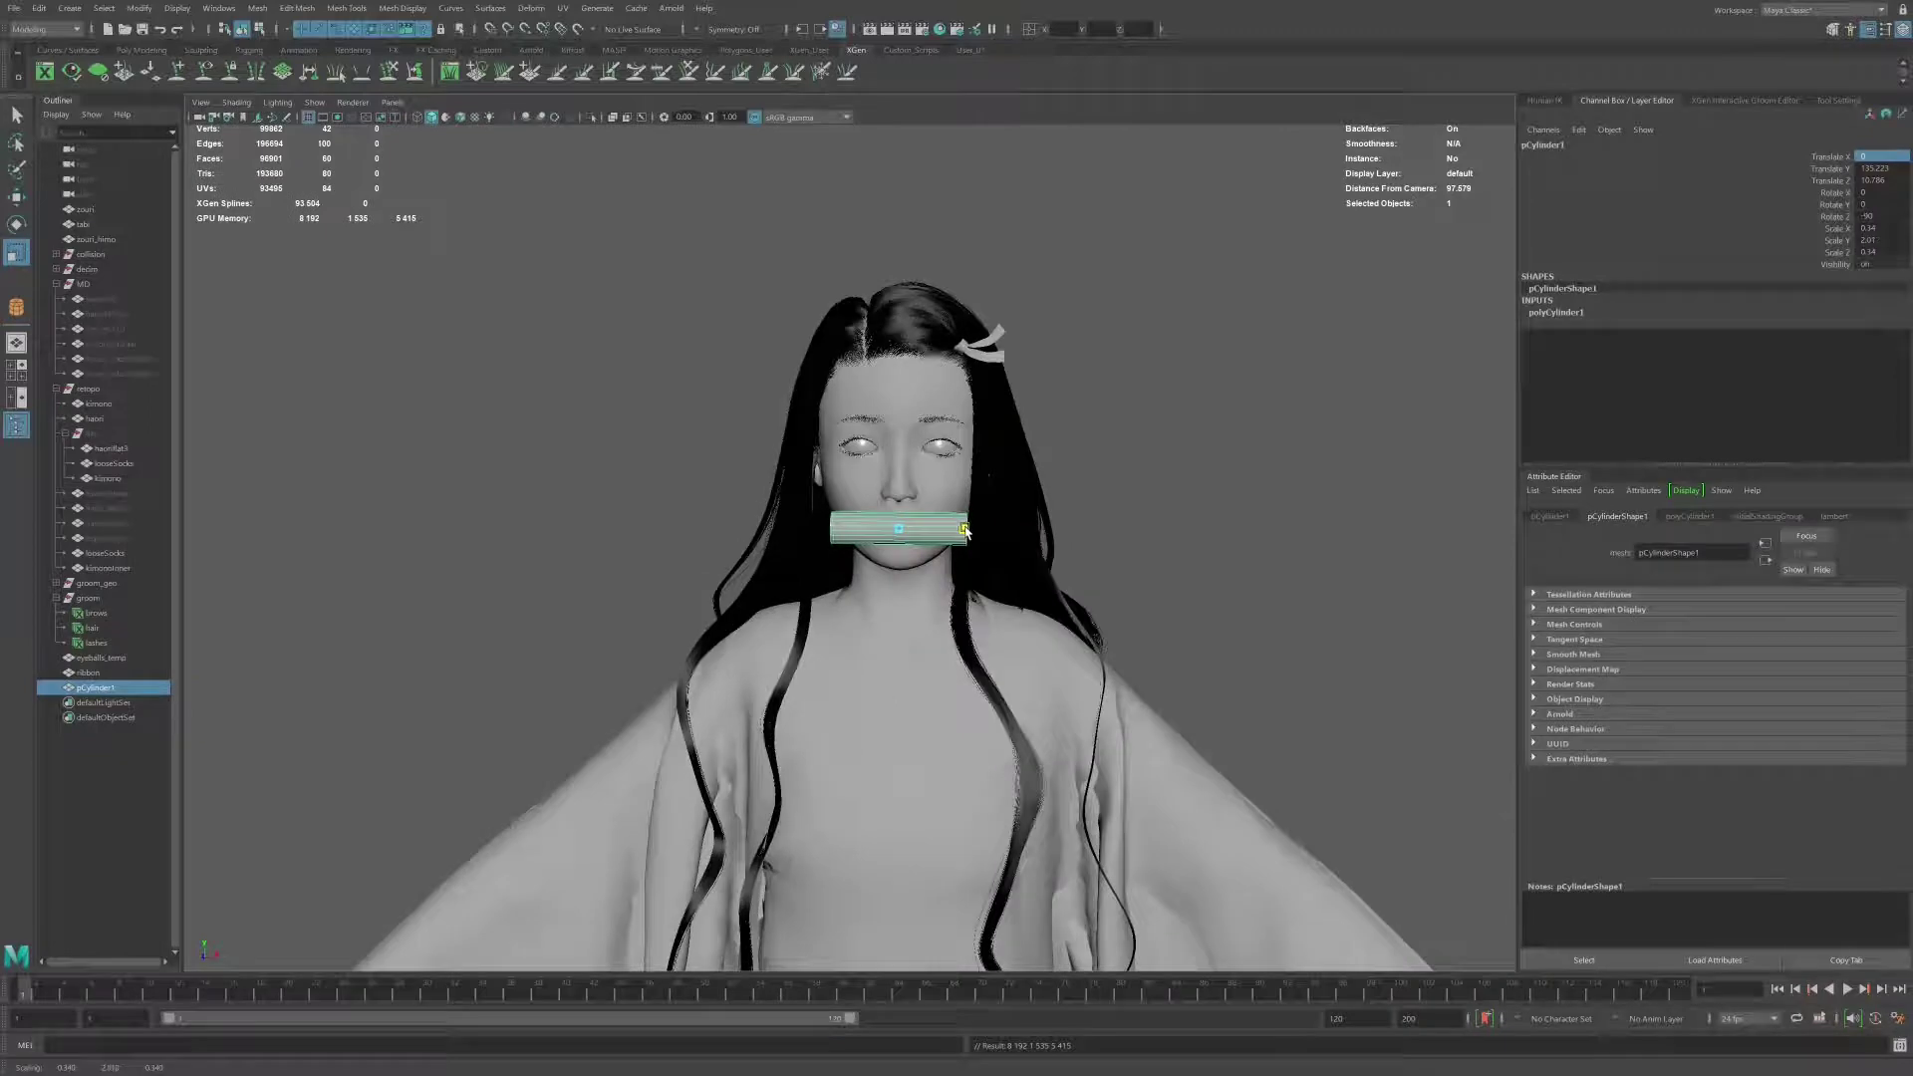
pyautogui.keyDown('alt'); pyautogui.moveTo(965, 530); pyautogui.dragTo(1195, 468); pyautogui.keyUp('alt')
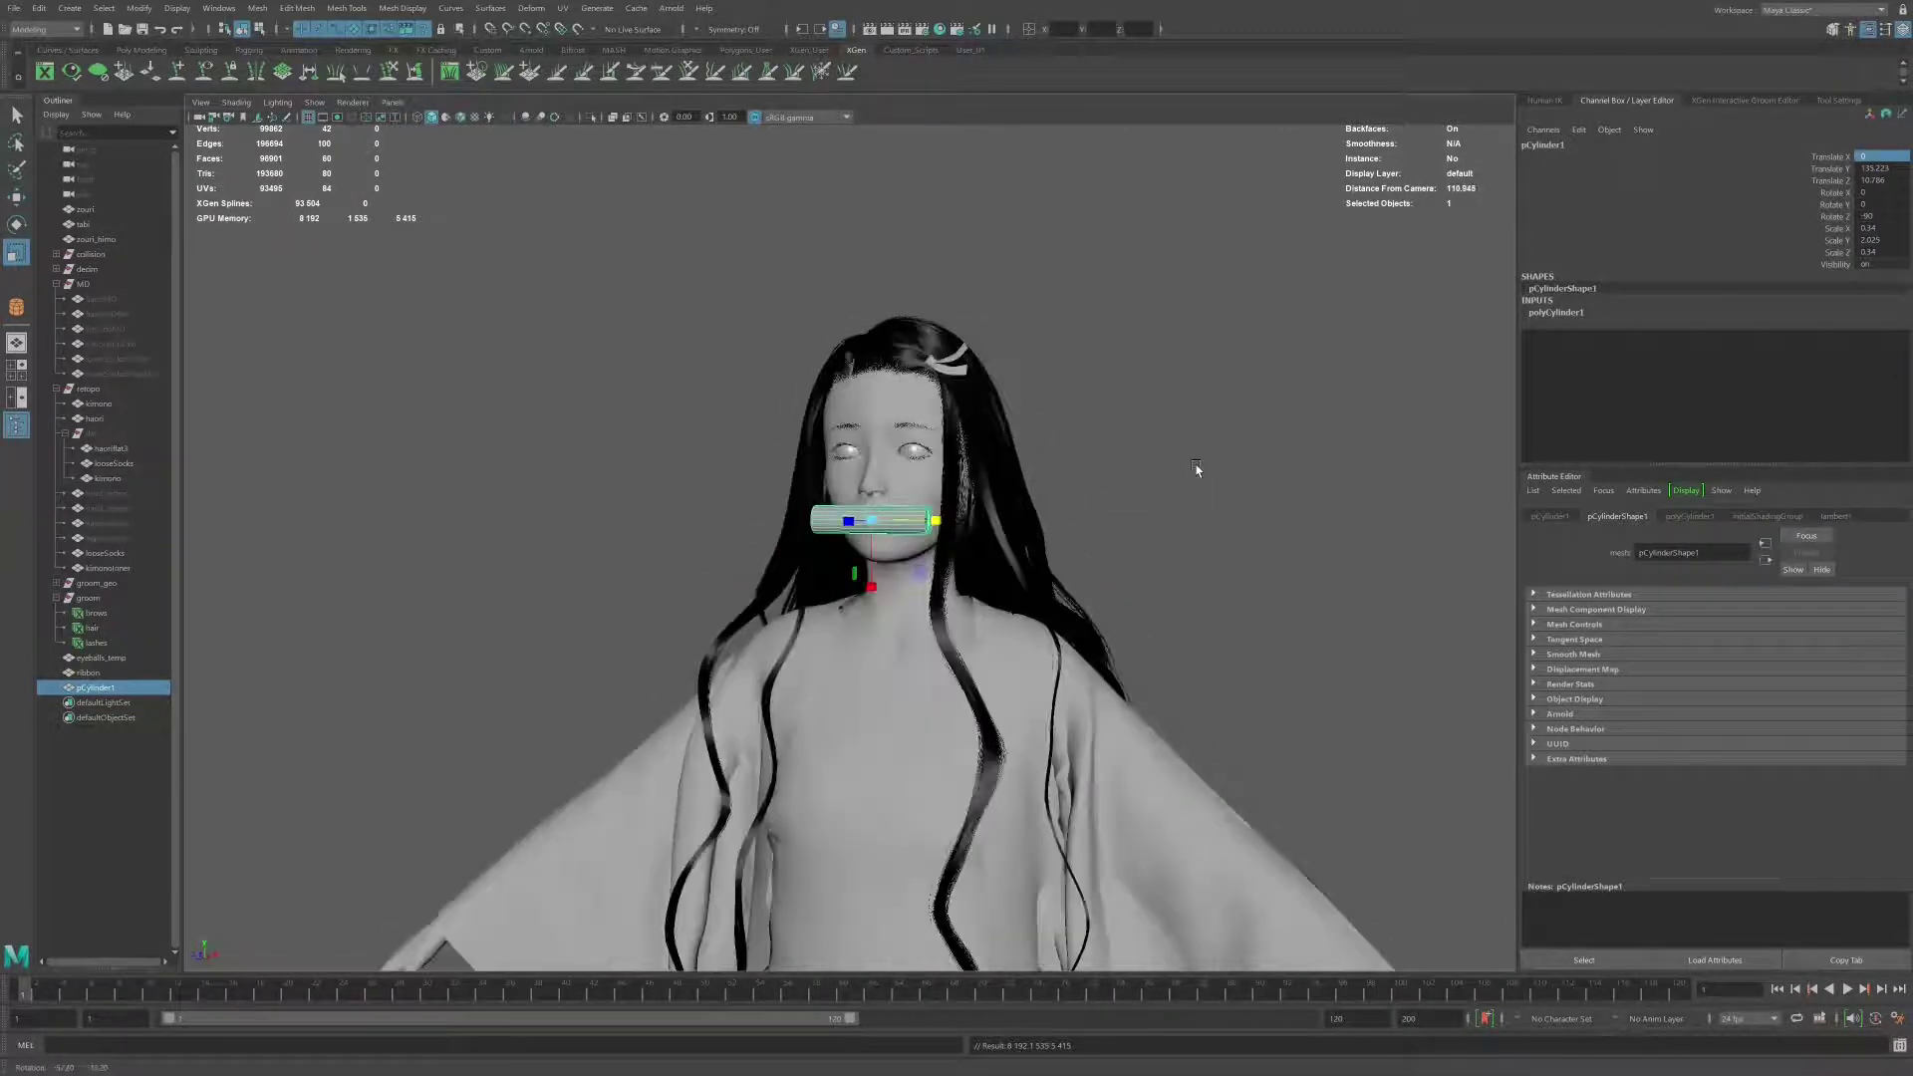
# Step: Insert edge loops and cut new topology on the pCylinder1 mouthpiece
pyautogui.press('q')
pyautogui.scroll(5, 996, 398)
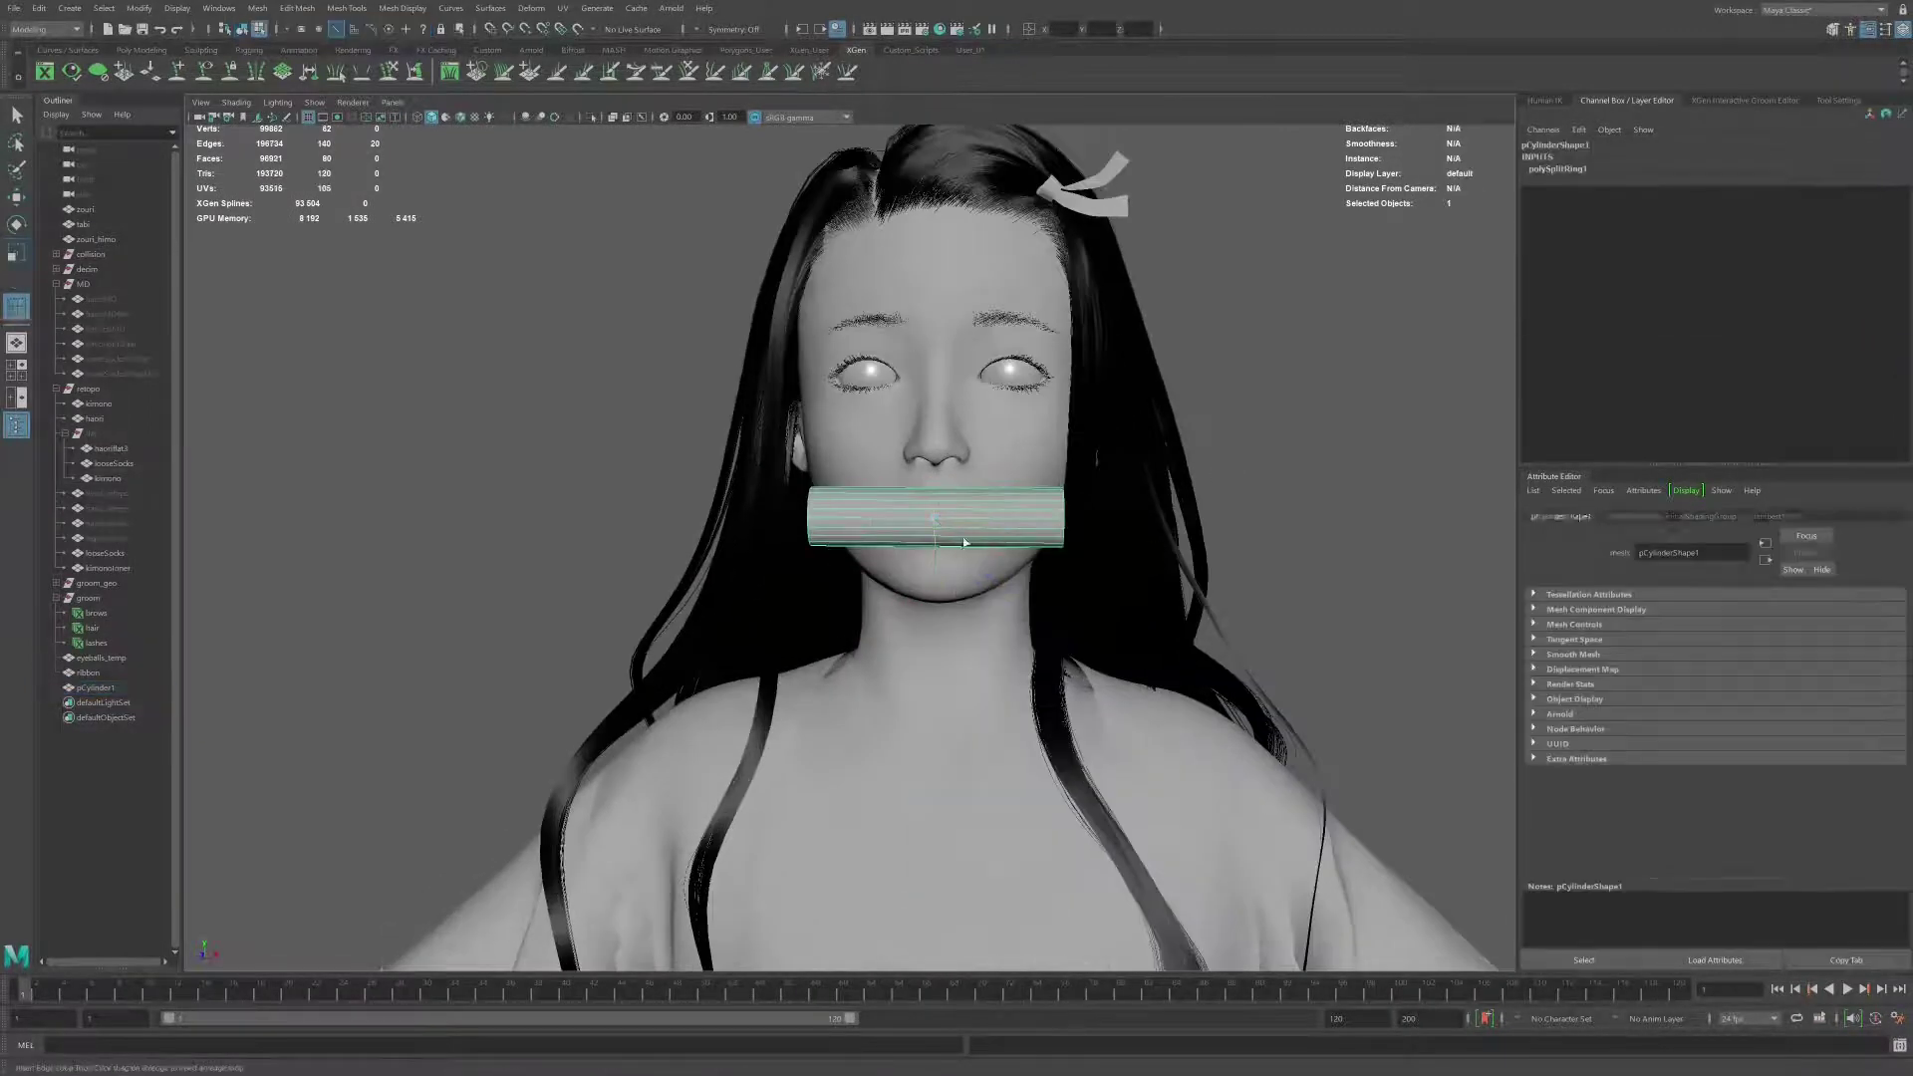
pyautogui.rightClick(979, 525)
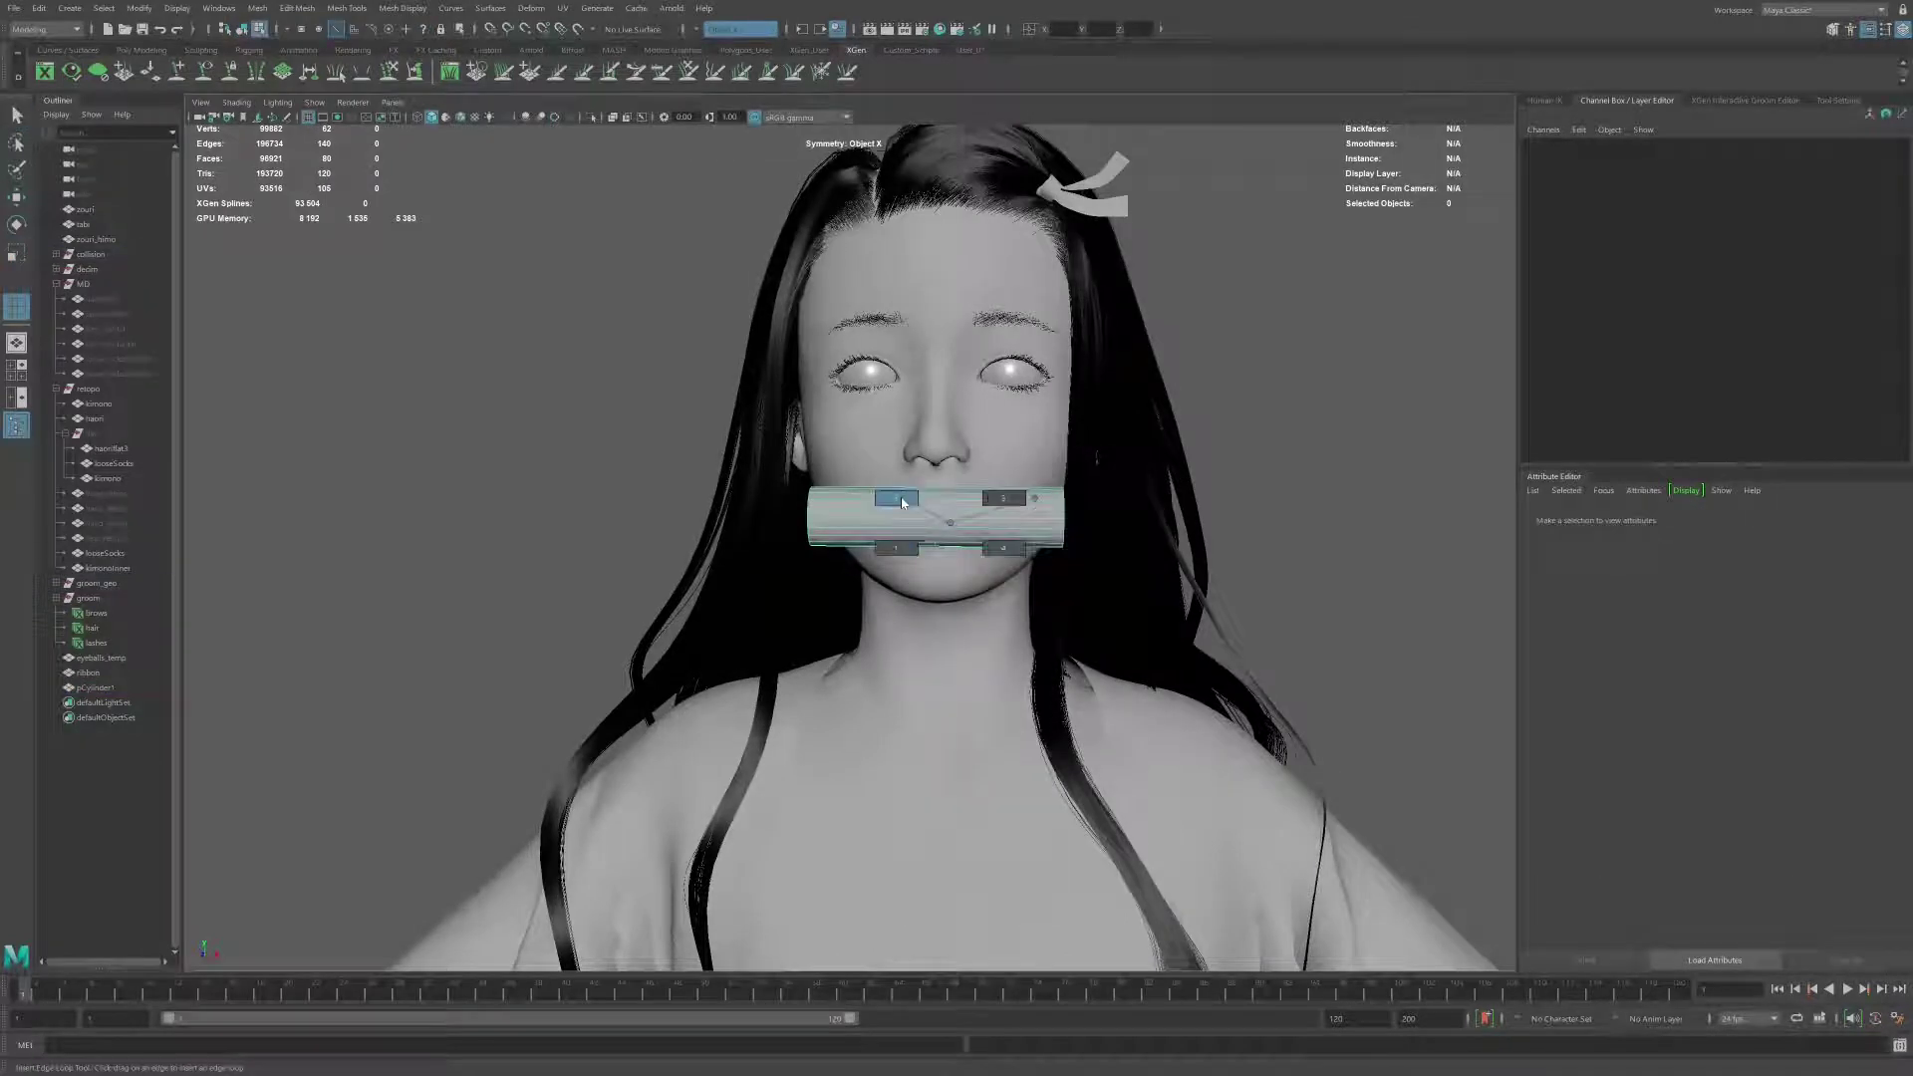
pyautogui.moveTo(1059, 506); pyautogui.dragTo(864, 342, button='right')
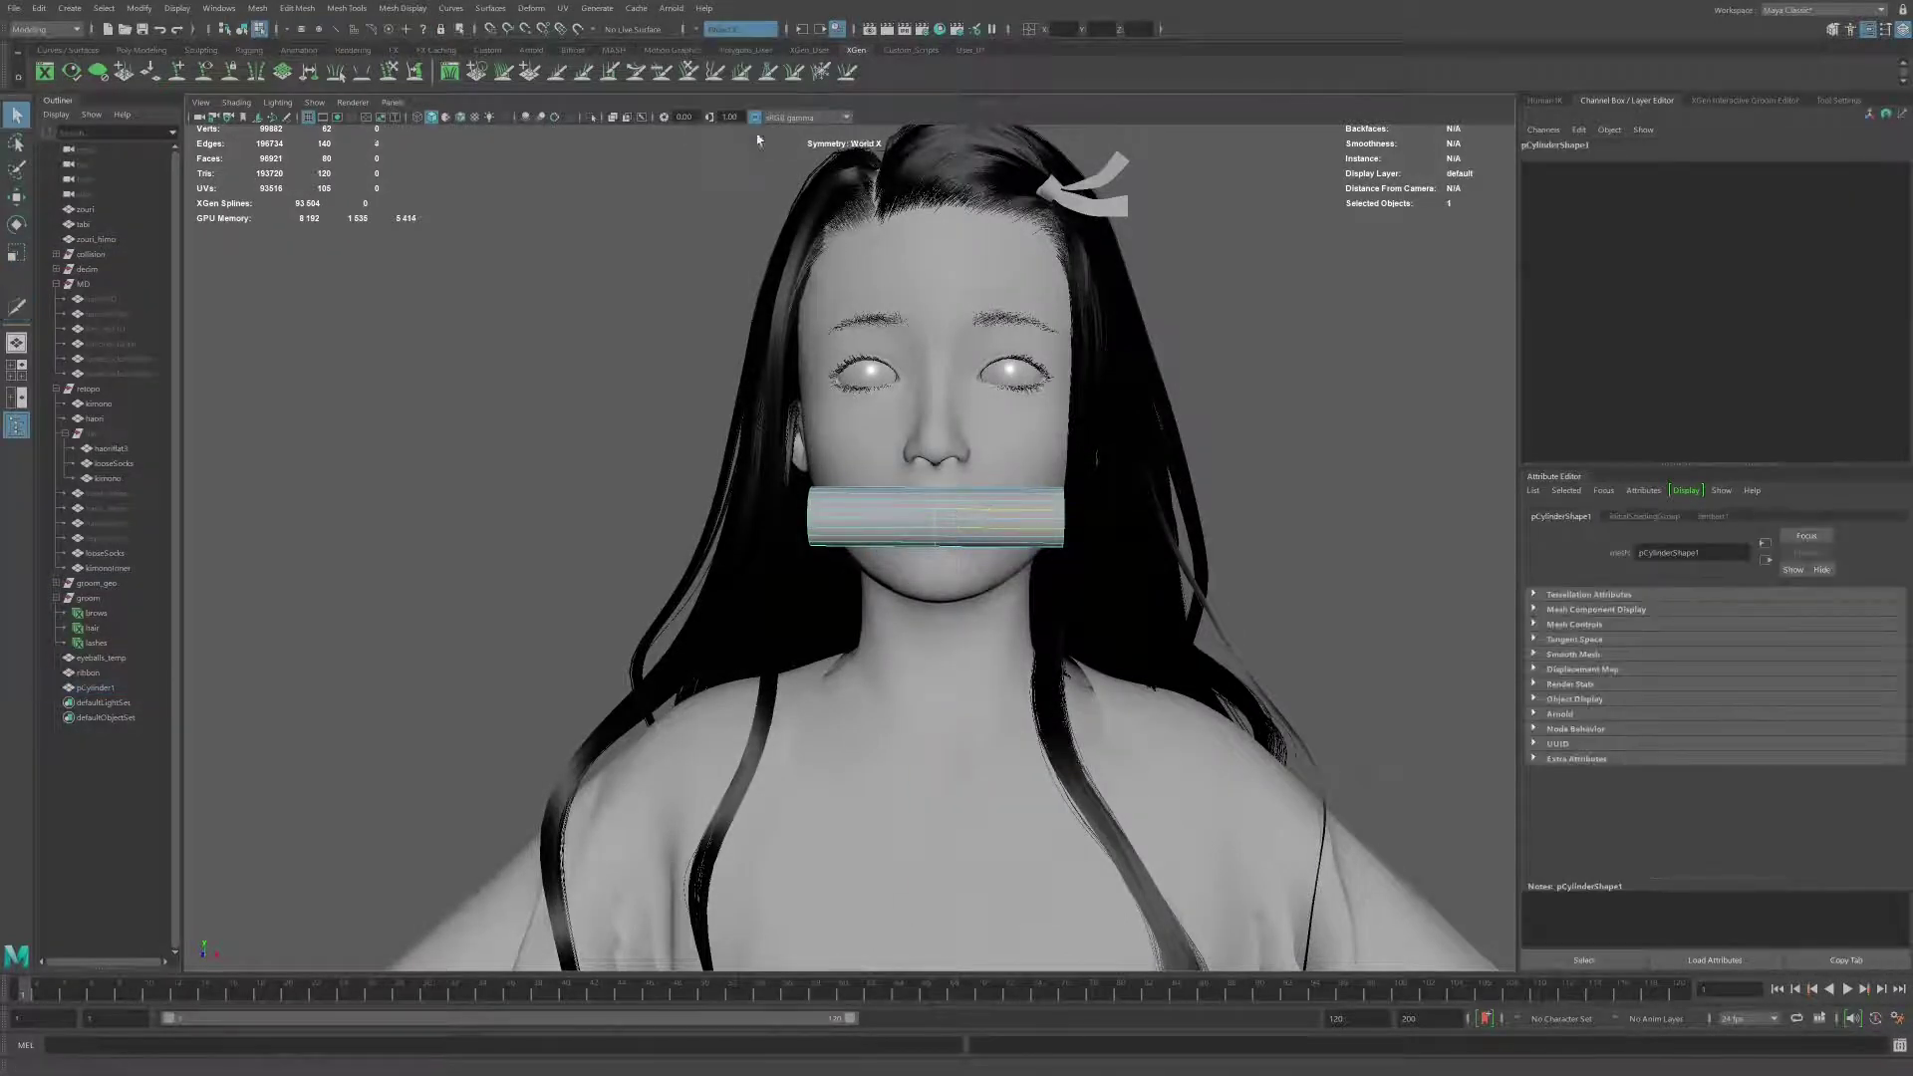
pyautogui.press('y')
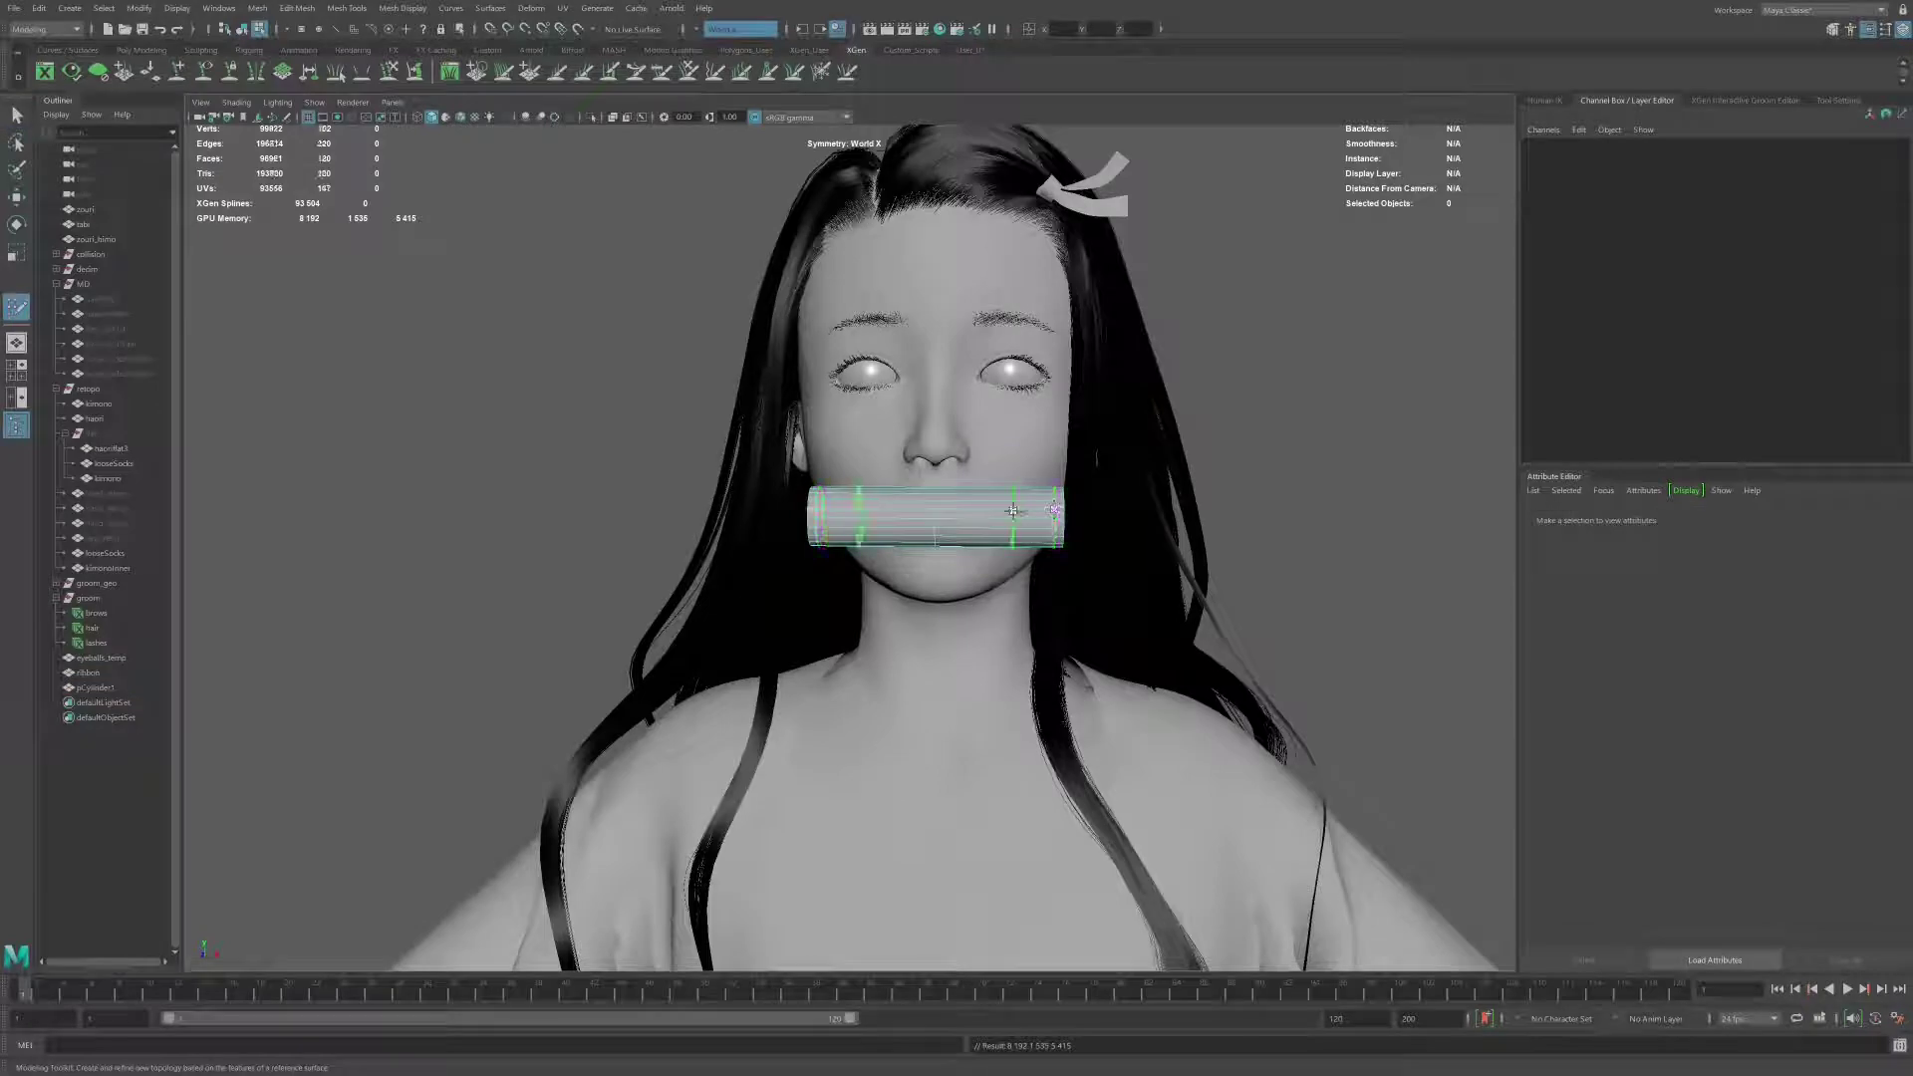
pyautogui.scroll(2, 1001, 511)
pyautogui.press('q')
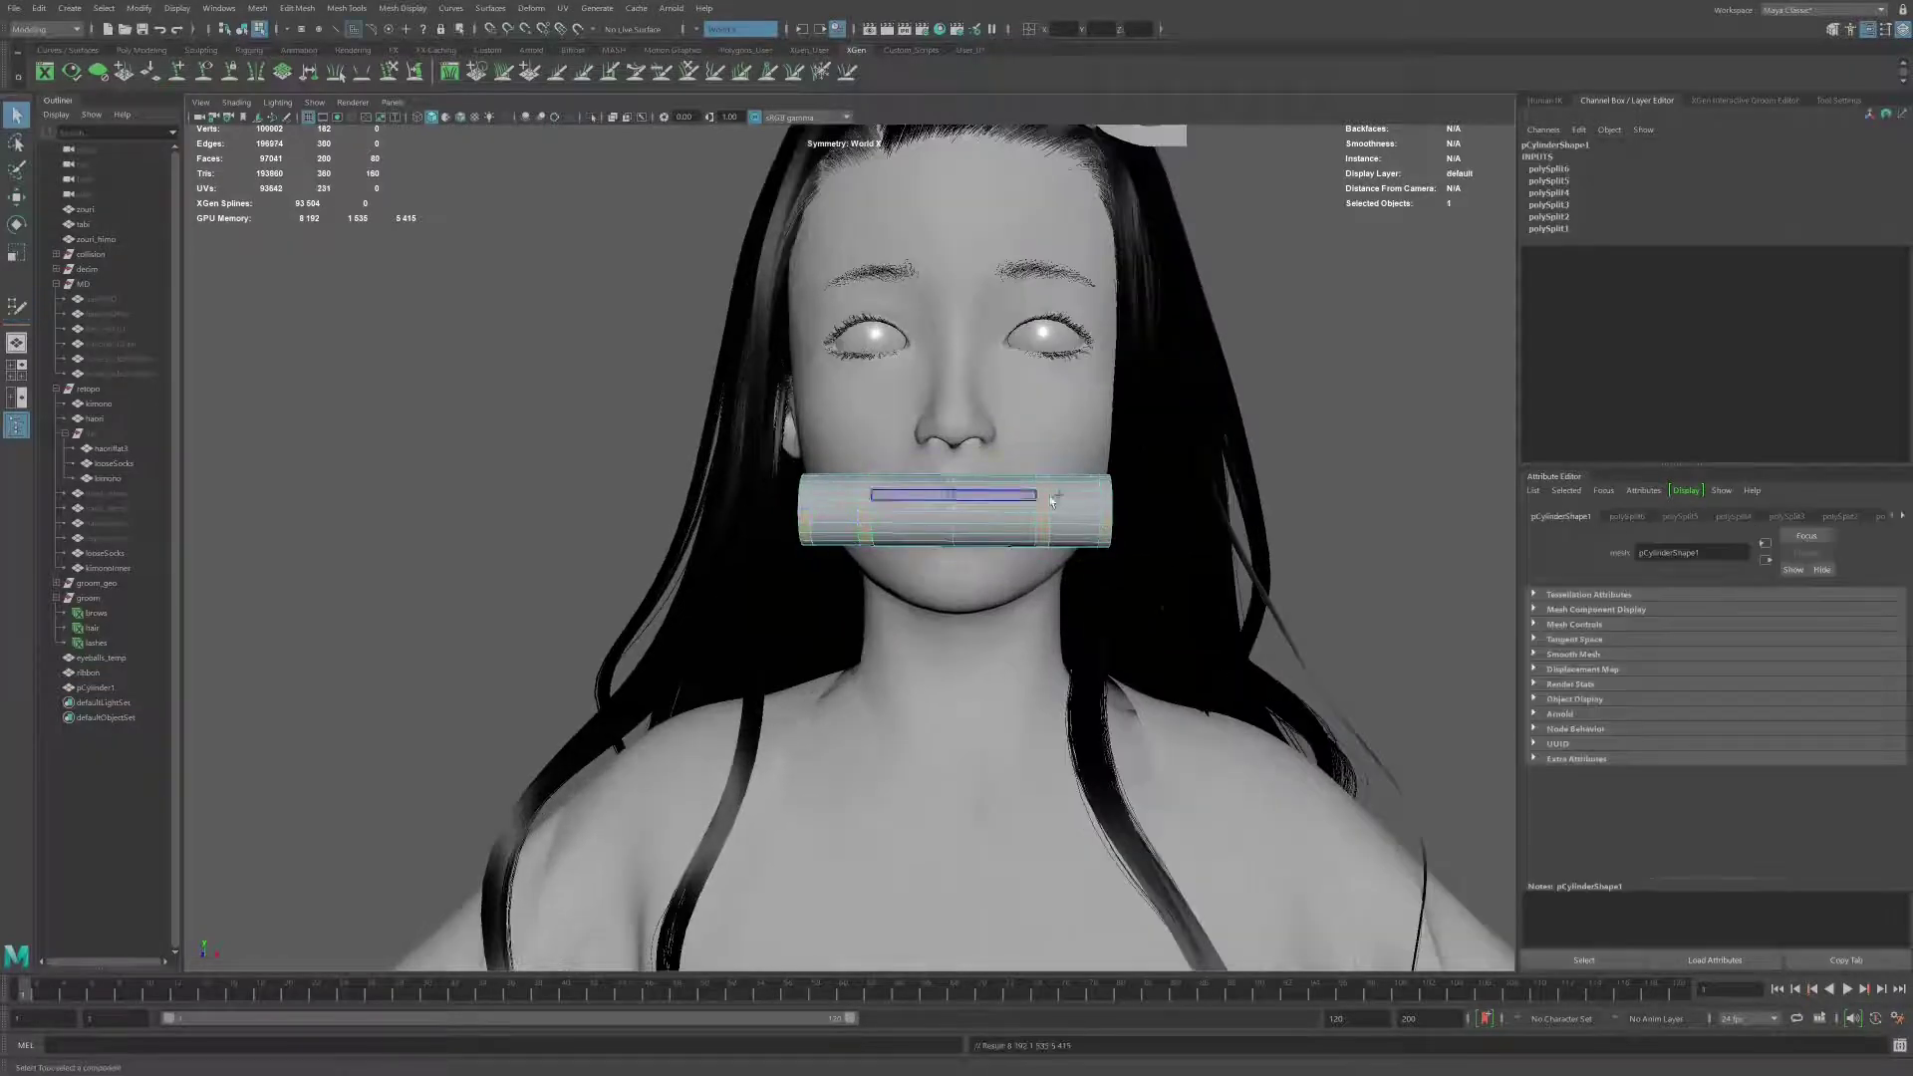
# Step: Extrude the cylinder's faces, including its end face, to shape the bamboo mouthpiece
pyautogui.hotkey('ctrl', 'e')
pyautogui.moveTo(1051, 500)
pyautogui.keyDown('alt'); pyautogui.mouseDown()
pyautogui.moveTo(1323, 351)
pyautogui.moveTo(1475, 419)
pyautogui.mouseUp(); pyautogui.keyUp('alt')
pyautogui.press('q')
pyautogui.press('F8')
pyautogui.moveTo(997, 498)
pyautogui.keyDown('alt'); pyautogui.mouseDown()
pyautogui.moveTo(1146, 478)
pyautogui.moveTo(1078, 494)
pyautogui.moveTo(1315, 328)
pyautogui.mouseUp(); pyautogui.keyUp('alt')
pyautogui.press('F11')
pyautogui.click(1078, 494)
pyautogui.hotkey('ctrl', 'e')
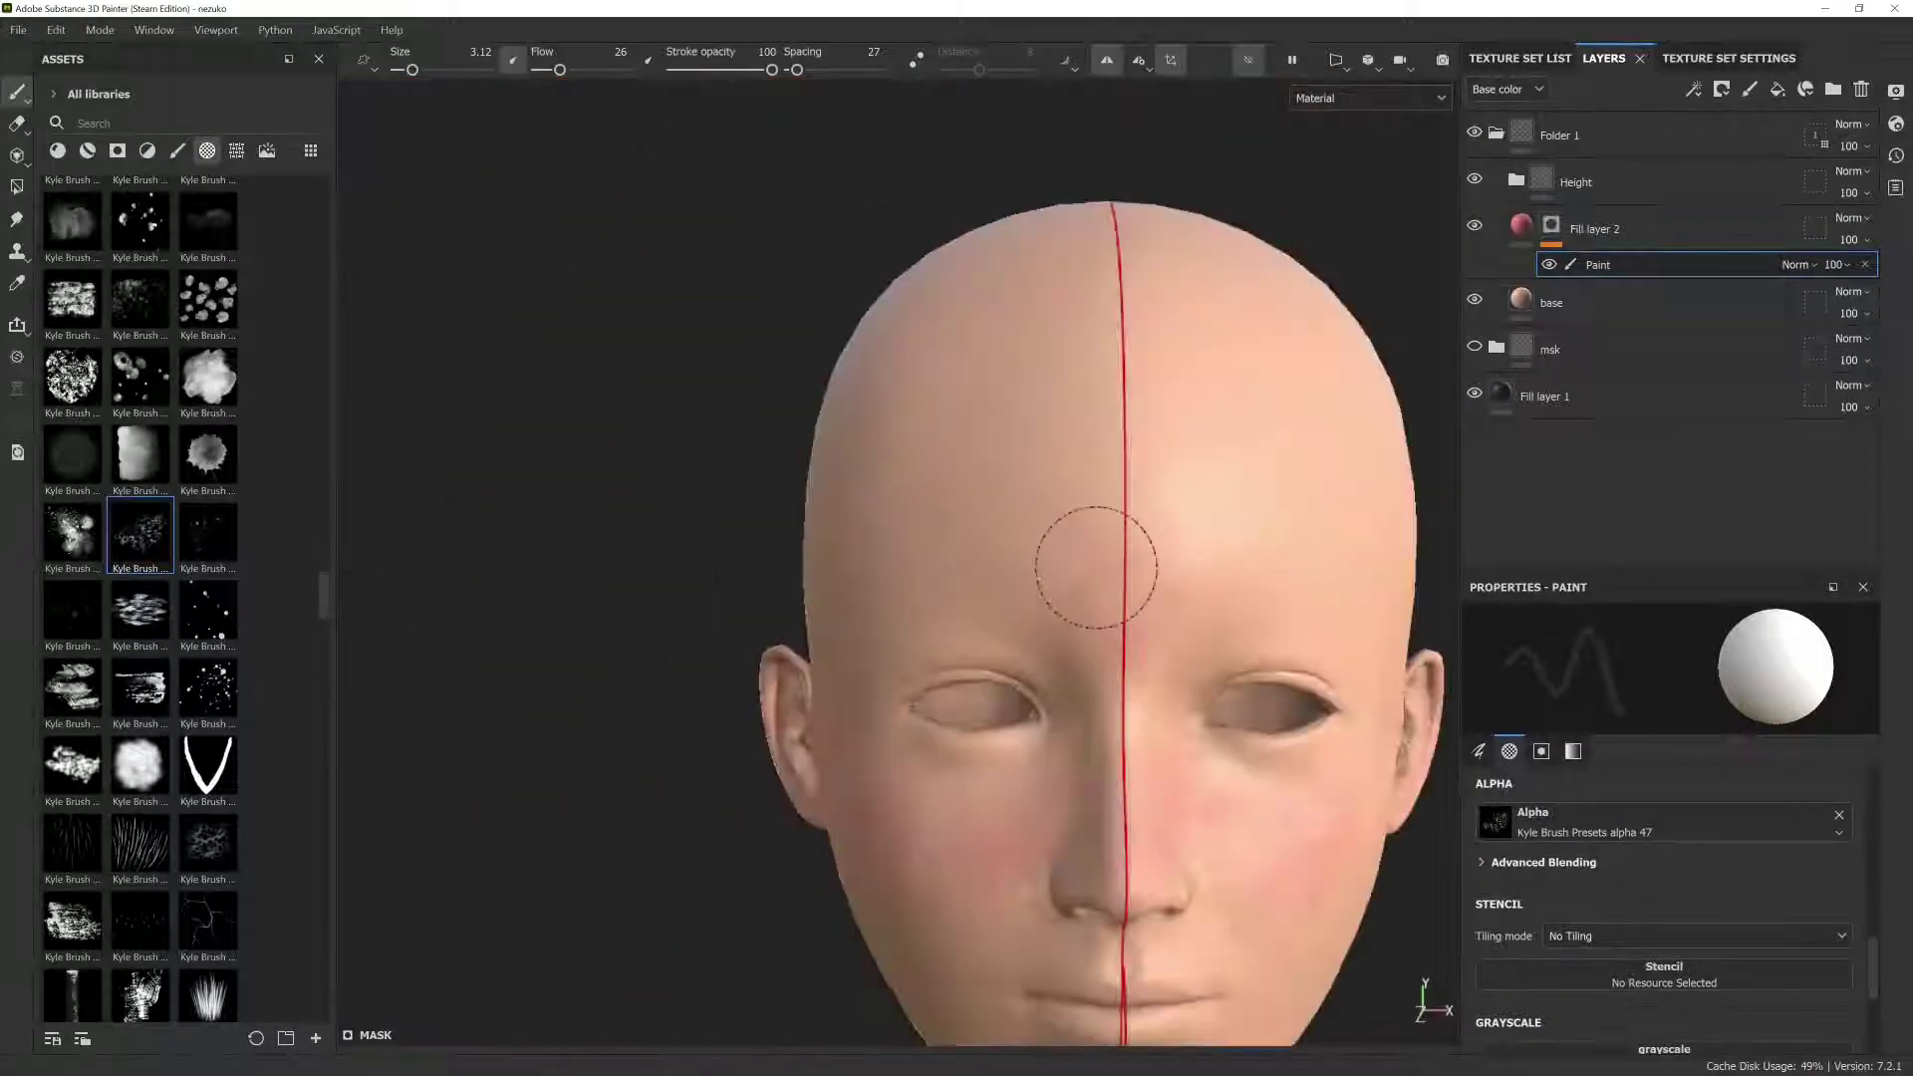
# Step: Orbit around the head to inspect the skin tones on cheeks, chin, neck and ear
pyautogui.keyDown('alt'); pyautogui.moveTo(1096, 568); pyautogui.dragTo(956, 586); pyautogui.keyUp('alt')
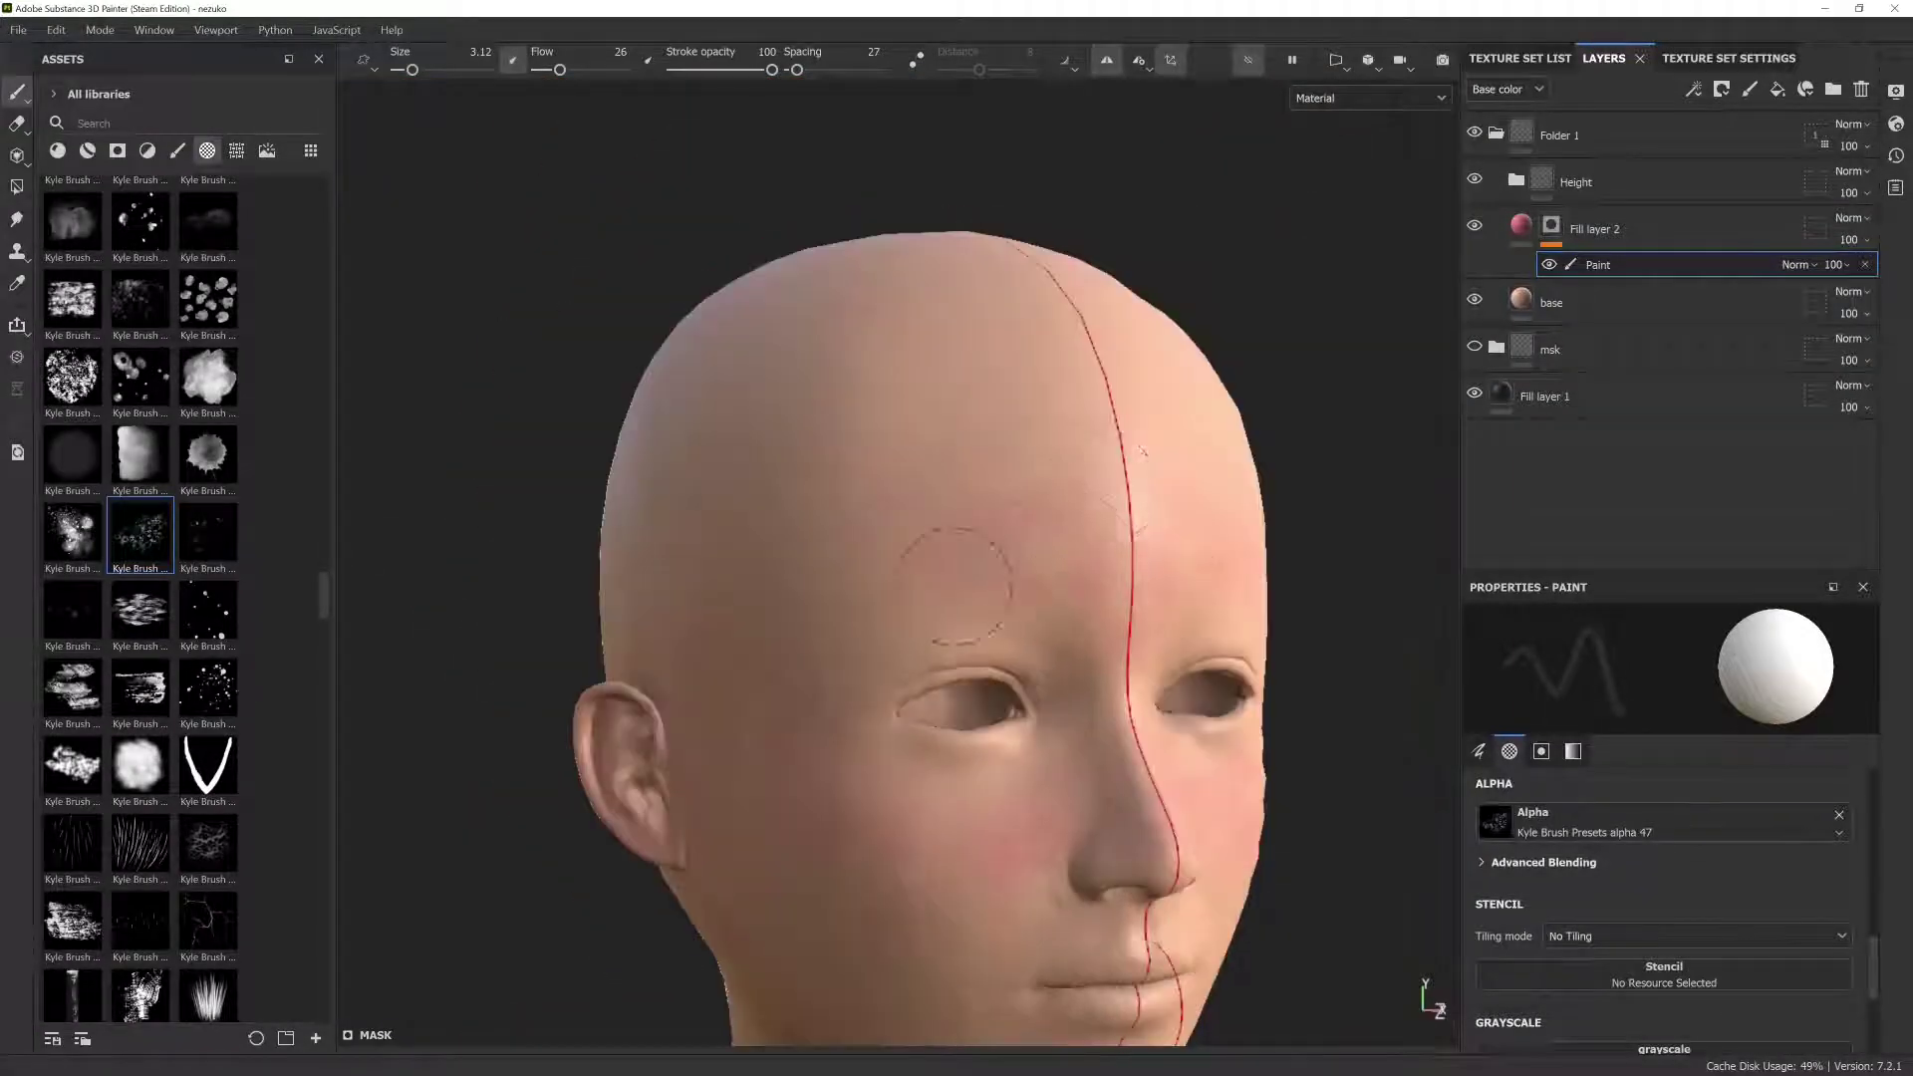
pyautogui.keyDown('alt'); pyautogui.moveTo(1111, 545); pyautogui.dragTo(997, 533); pyautogui.keyUp('alt')
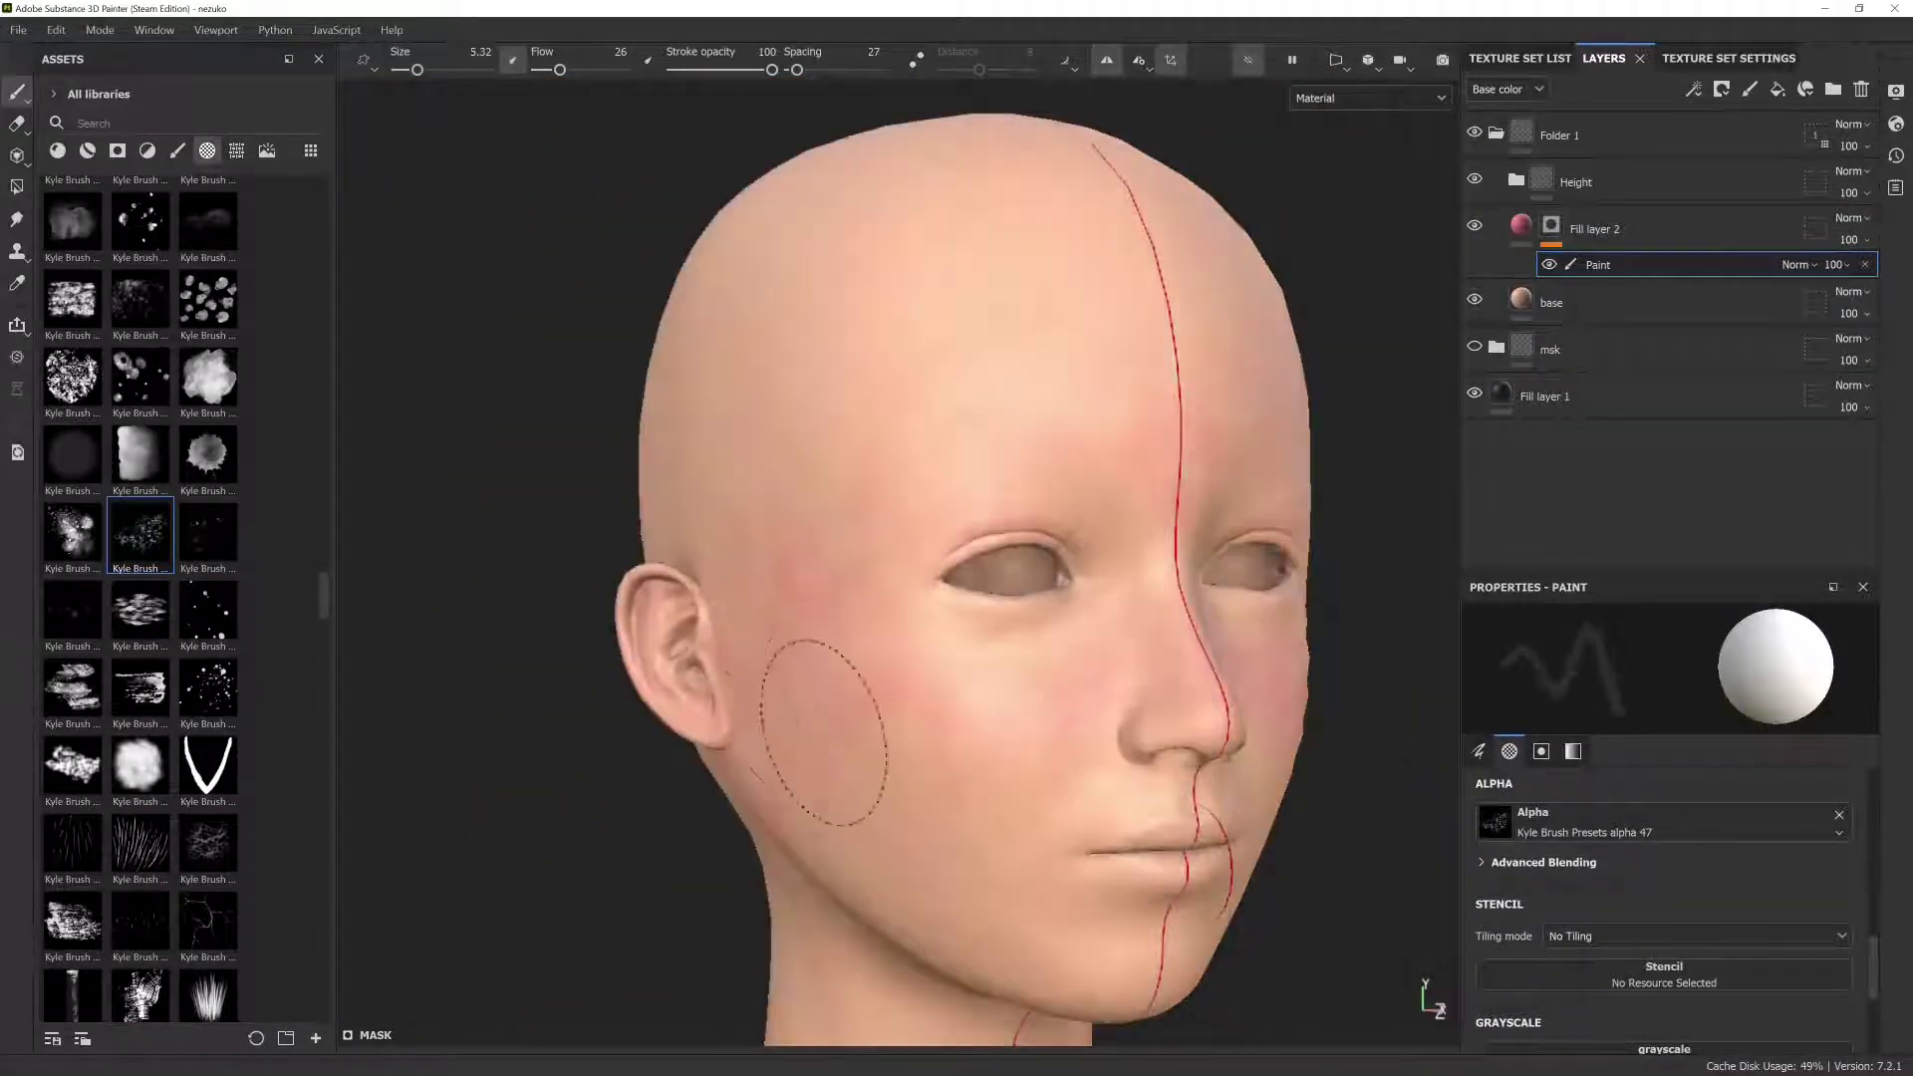
pyautogui.moveTo(899, 413)
pyautogui.keyDown('alt'); pyautogui.mouseDown()
pyautogui.moveTo(1012, 479)
pyautogui.moveTo(936, 518)
pyautogui.moveTo(996, 538)
pyautogui.mouseUp(); pyautogui.keyUp('alt')
pyautogui.keyDown('alt'); pyautogui.moveTo(997, 538); pyautogui.dragTo(1081, 593, button='right'); pyautogui.keyUp('alt')
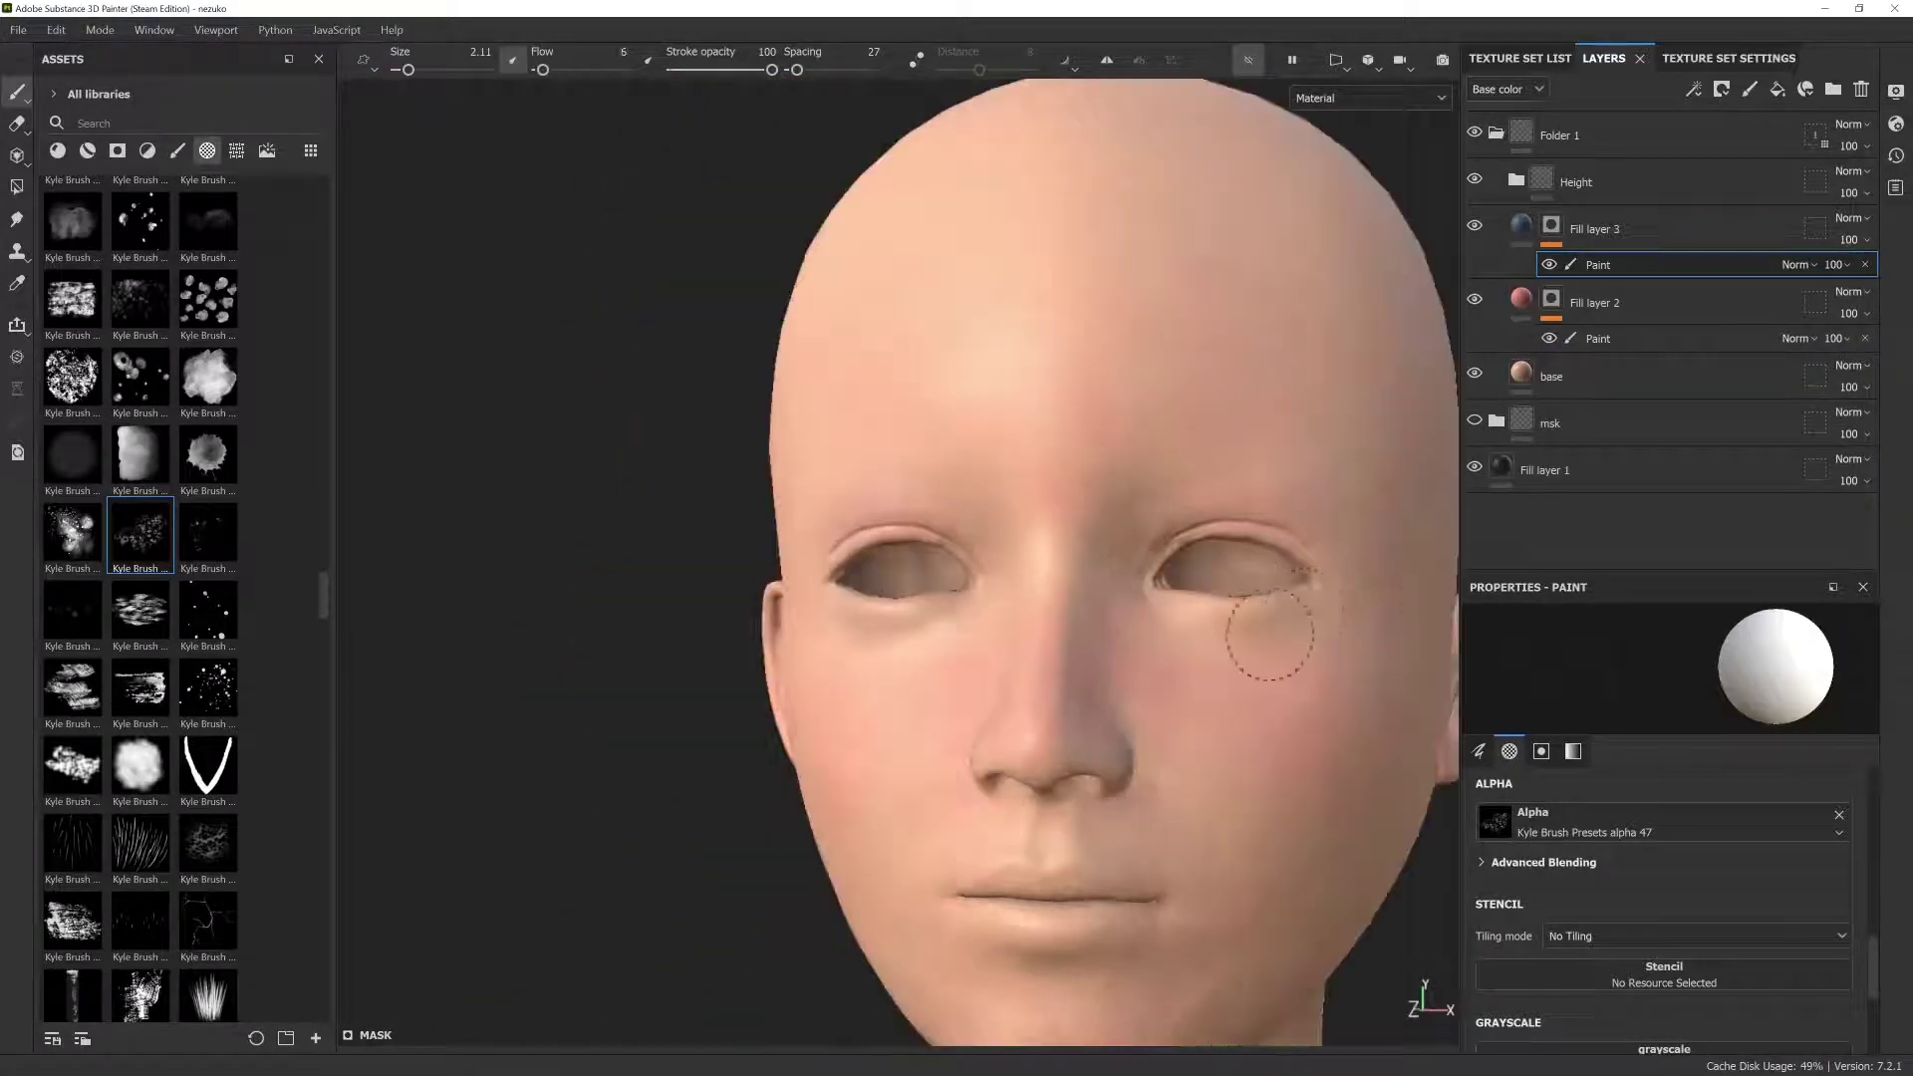
pyautogui.keyDown('alt'); pyautogui.moveTo(1270, 634); pyautogui.dragTo(1131, 406, button='right'); pyautogui.keyUp('alt')
pyautogui.keyDown('alt'); pyautogui.moveTo(1131, 405); pyautogui.dragTo(1058, 302); pyautogui.keyUp('alt')
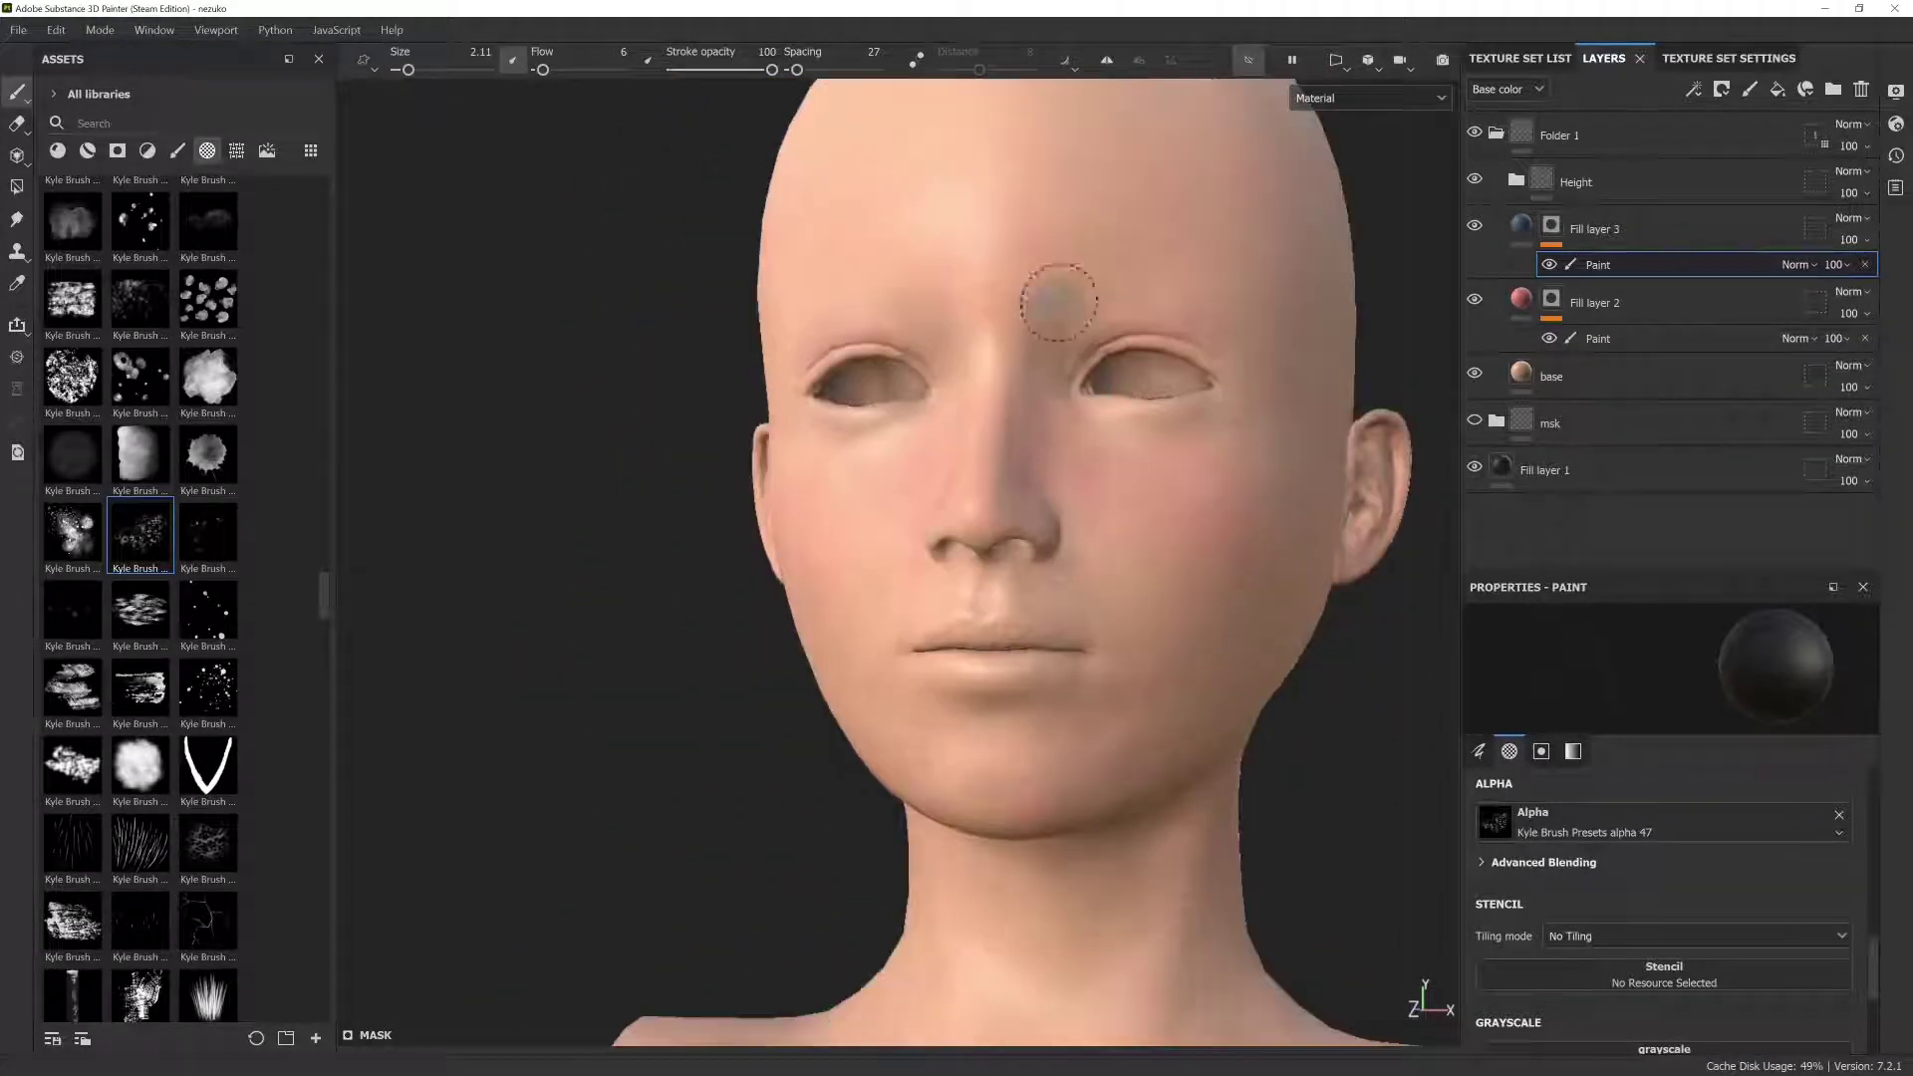
pyautogui.moveTo(1171, 603)
pyautogui.keyDown('alt'); pyautogui.mouseDown()
pyautogui.moveTo(1006, 562)
pyautogui.moveTo(870, 566)
pyautogui.mouseUp(); pyautogui.keyUp('alt')
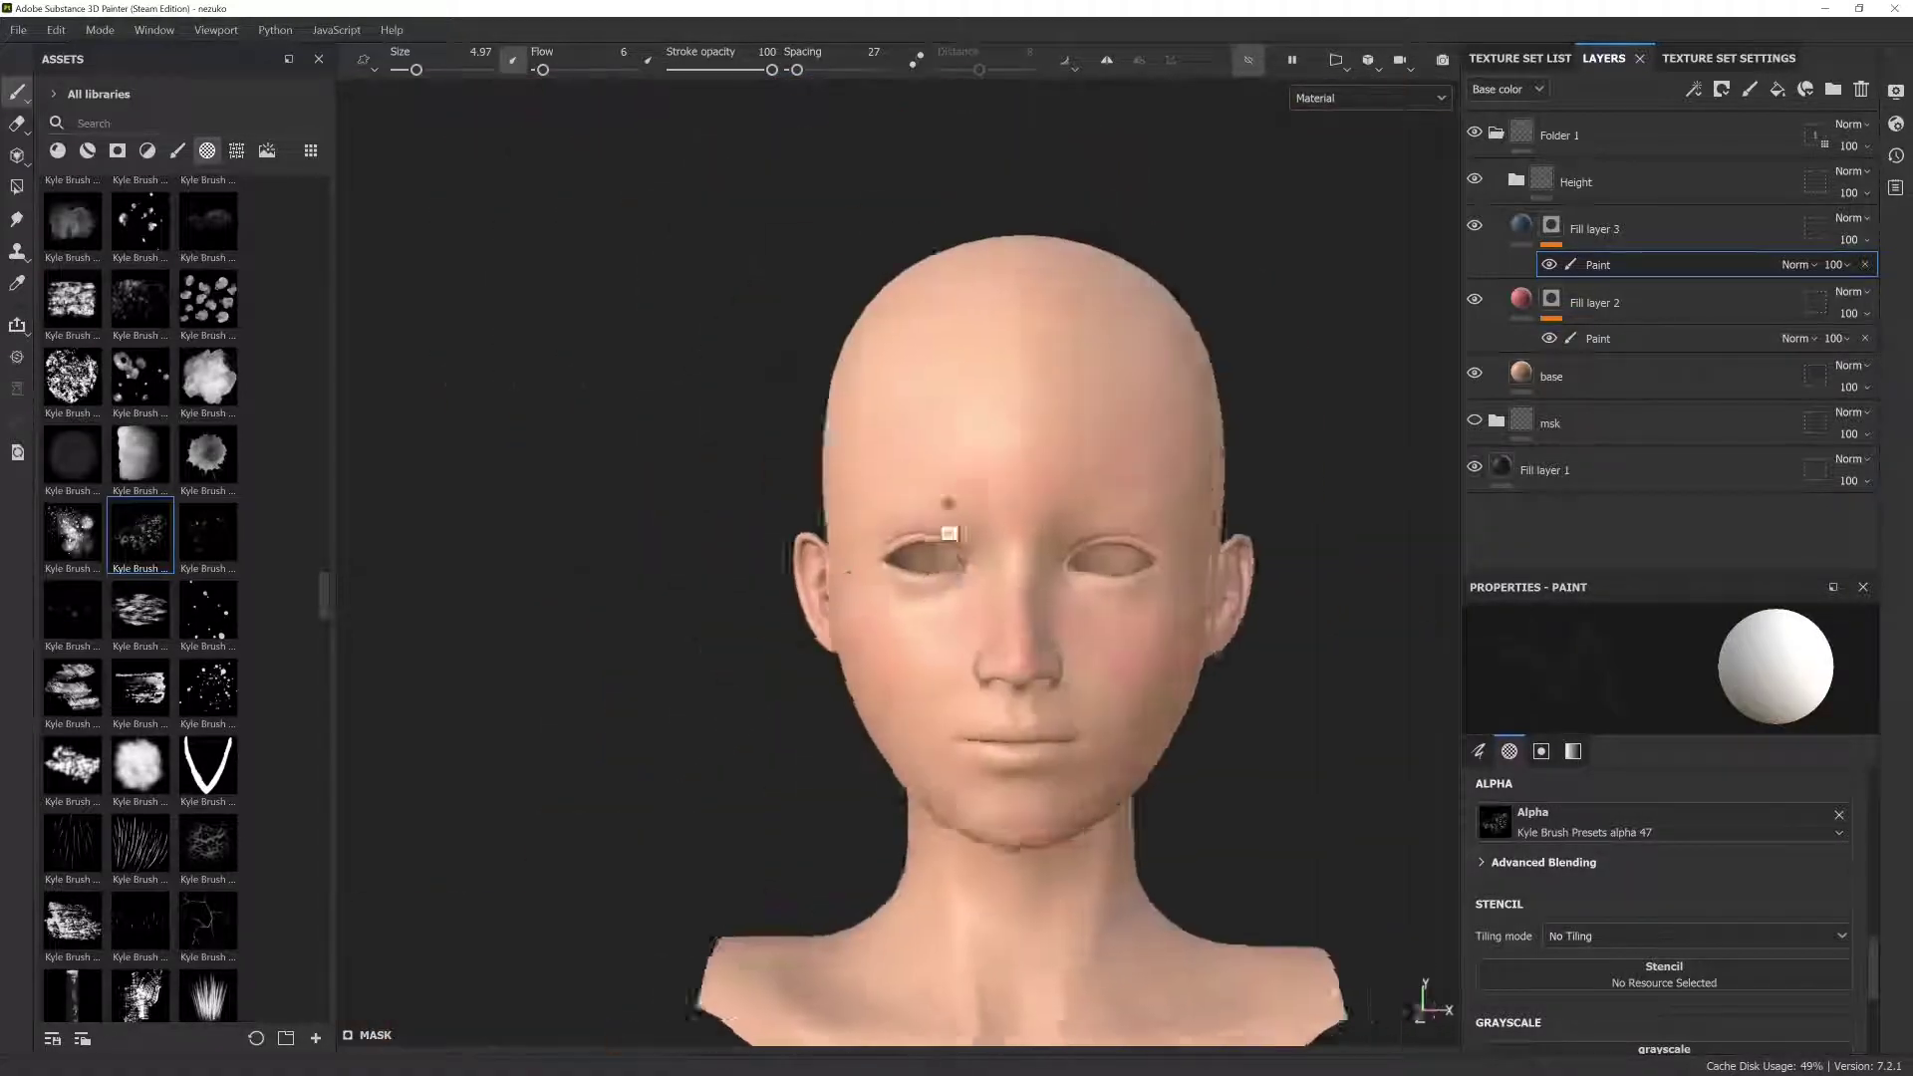
pyautogui.moveTo(1086, 703)
pyautogui.keyDown('alt'); pyautogui.mouseDown()
pyautogui.moveTo(1102, 671)
pyautogui.moveTo(1067, 512)
pyautogui.moveTo(1149, 491)
pyautogui.mouseUp(); pyautogui.keyUp('alt')
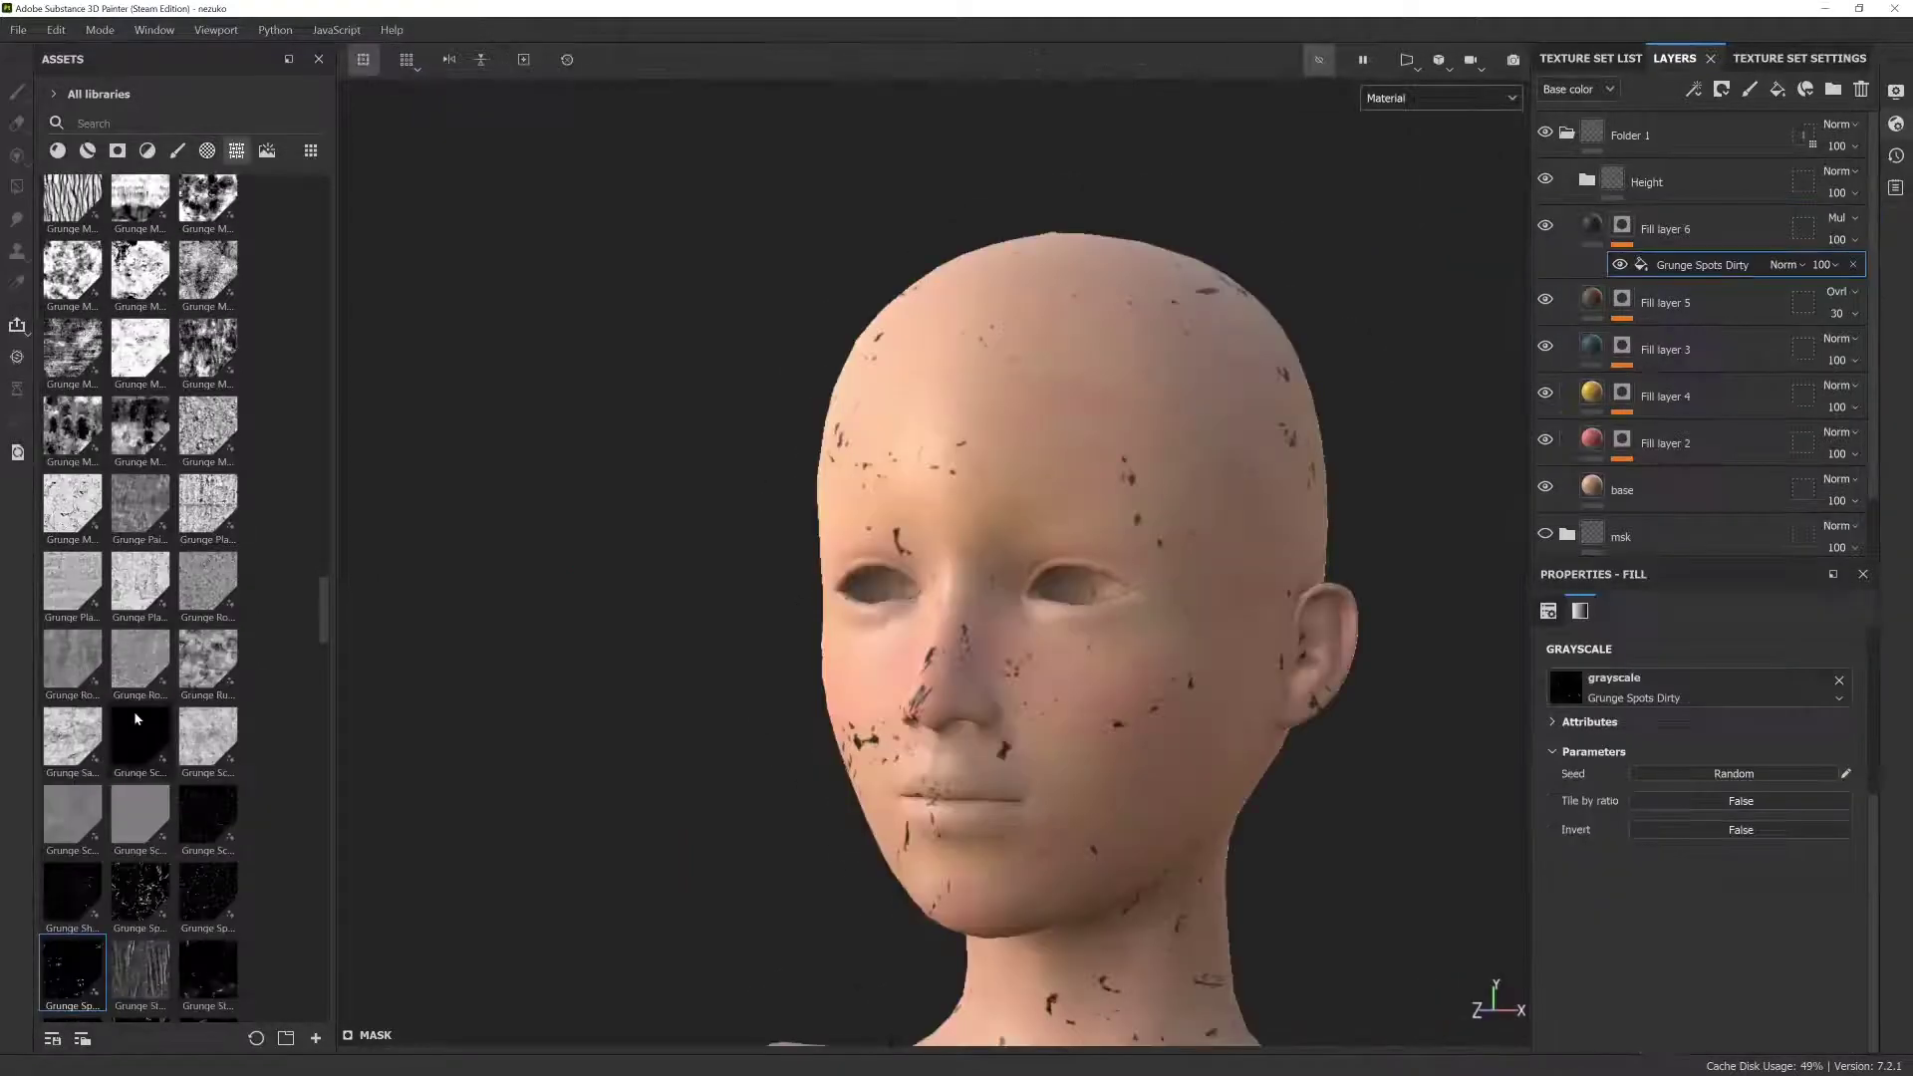
pyautogui.scroll(5, 229, 575)
pyautogui.scroll(5, 228, 575)
# Step: Adjust the spot mask's balance and noise parameters, and set the vascular layer opacity to 40
pyautogui.scroll(5, 228, 575)
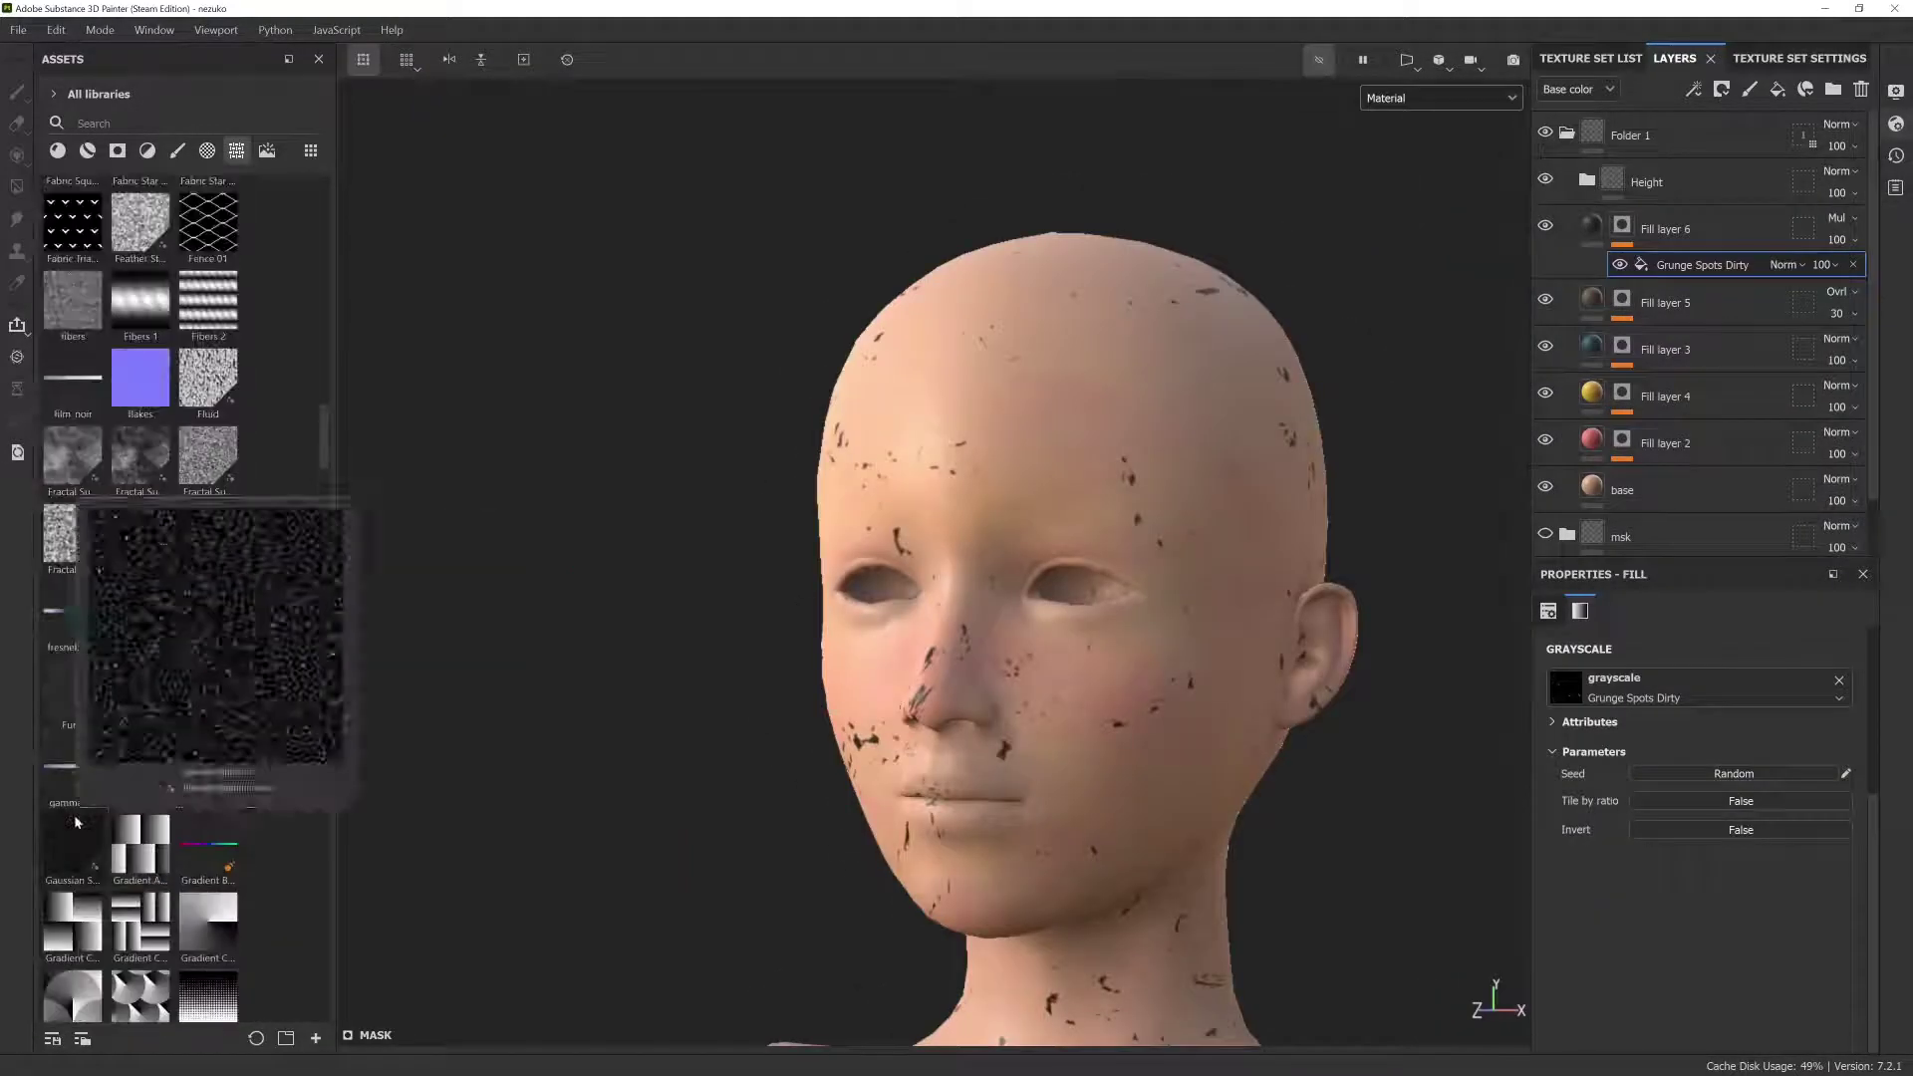
pyautogui.moveTo(73, 847); pyautogui.dragTo(1565, 686)
pyautogui.moveTo(1707, 886); pyautogui.dragTo(1753, 887)
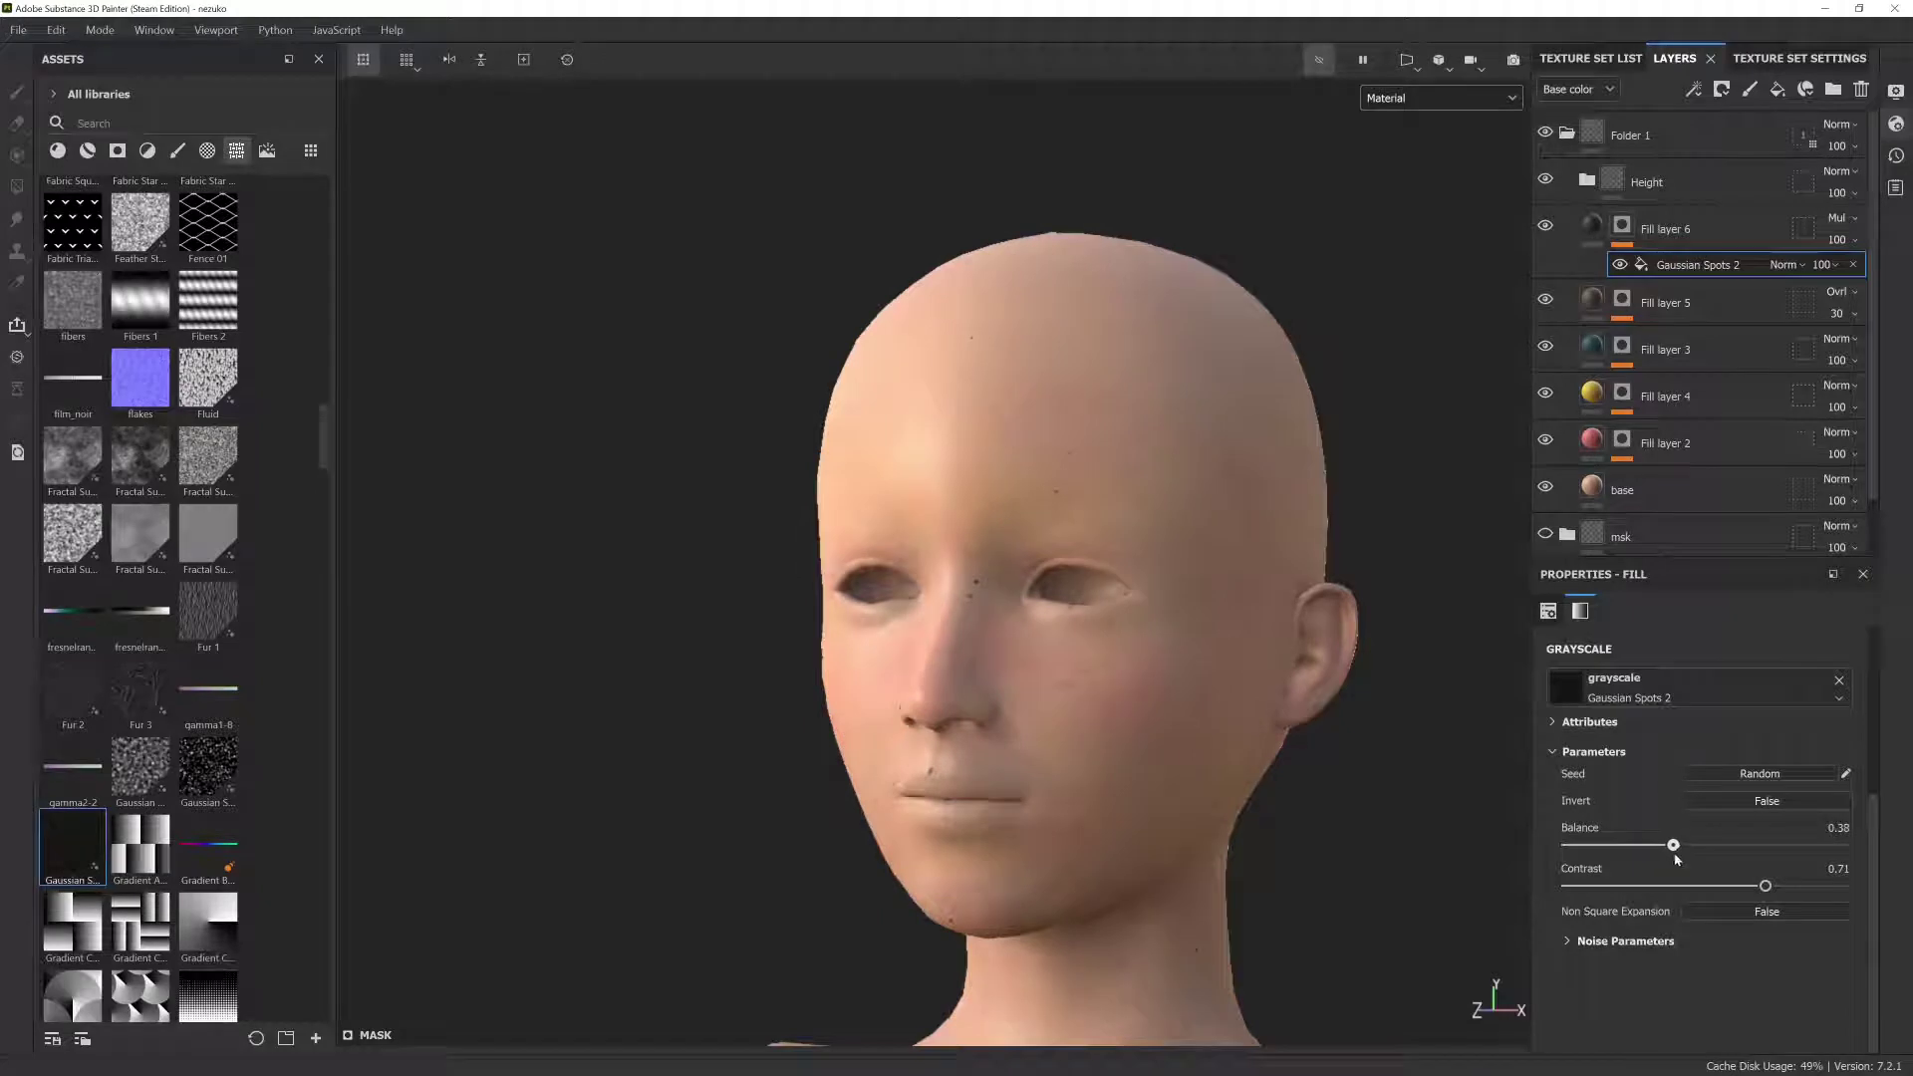
pyautogui.click(1624, 940)
pyautogui.scroll(3, 1694, 897)
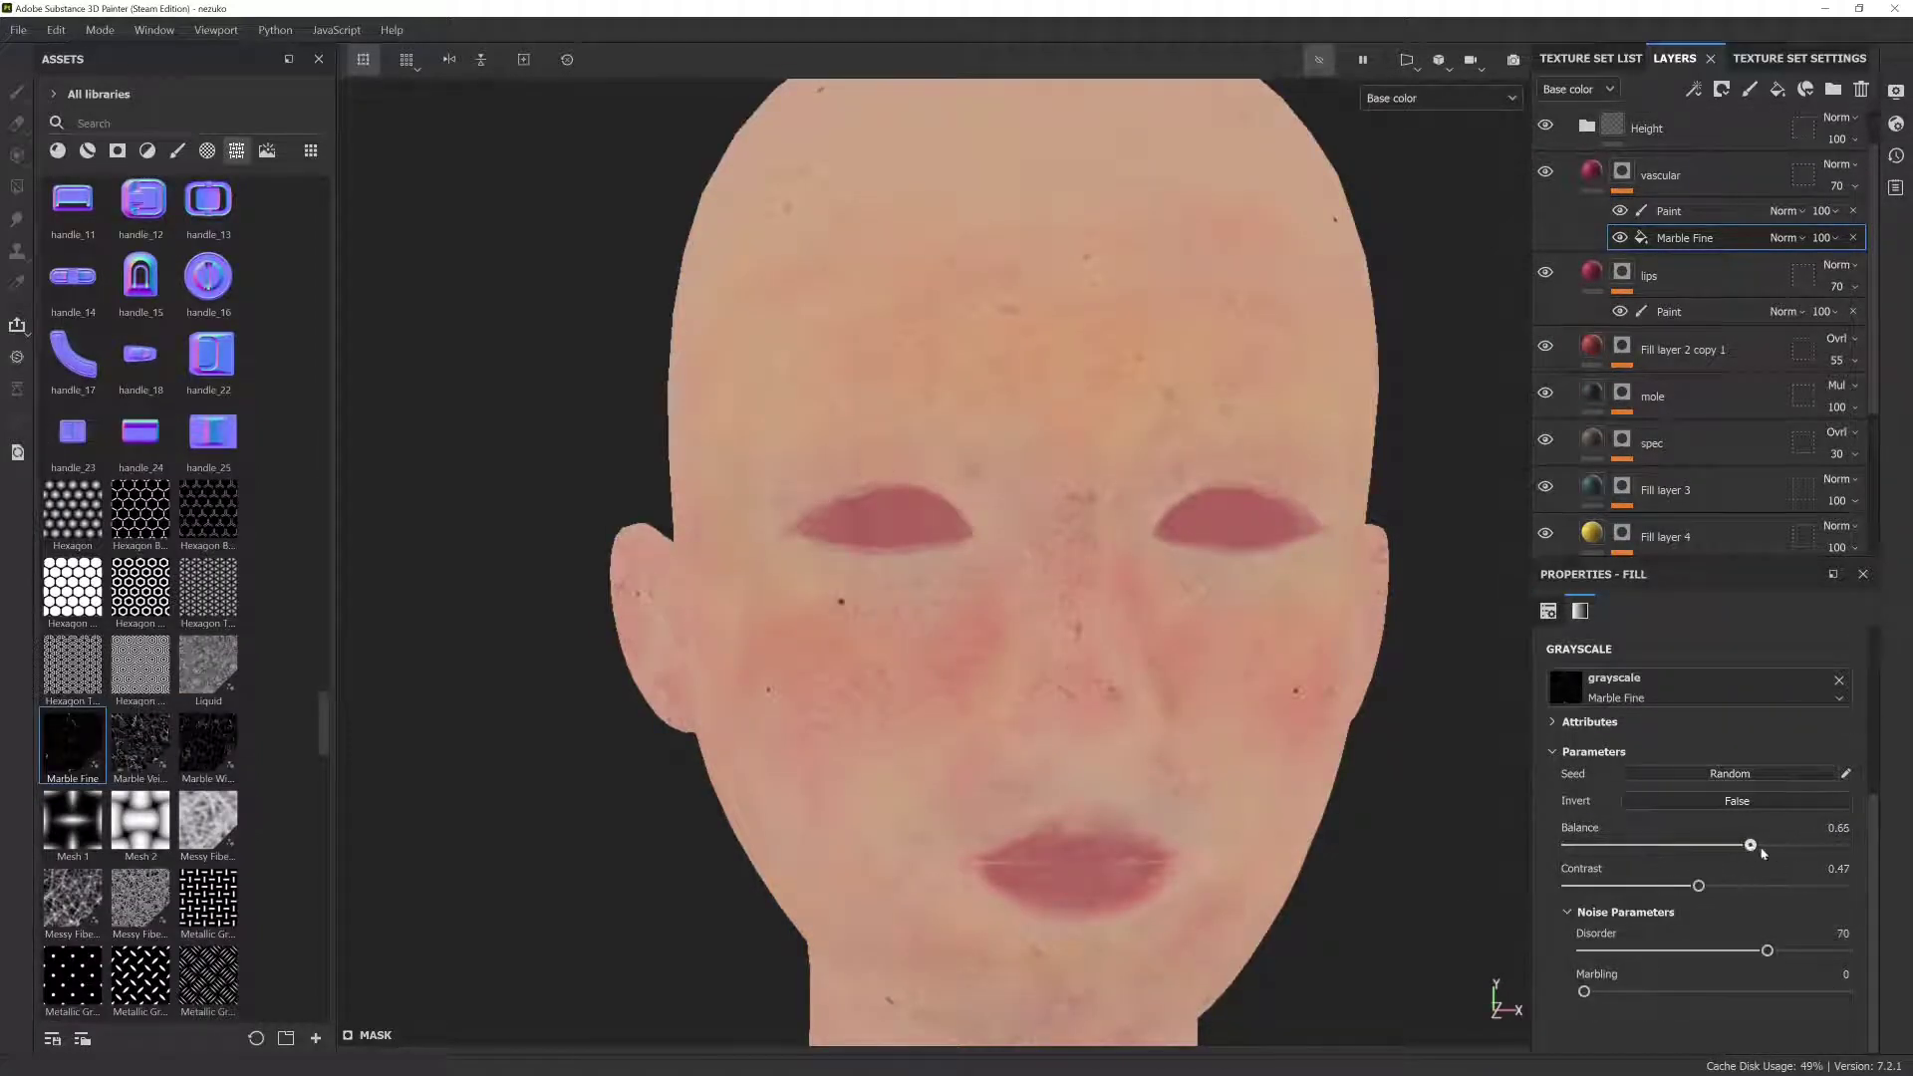
pyautogui.moveTo(1837, 185); pyautogui.dragTo(1853, 221)
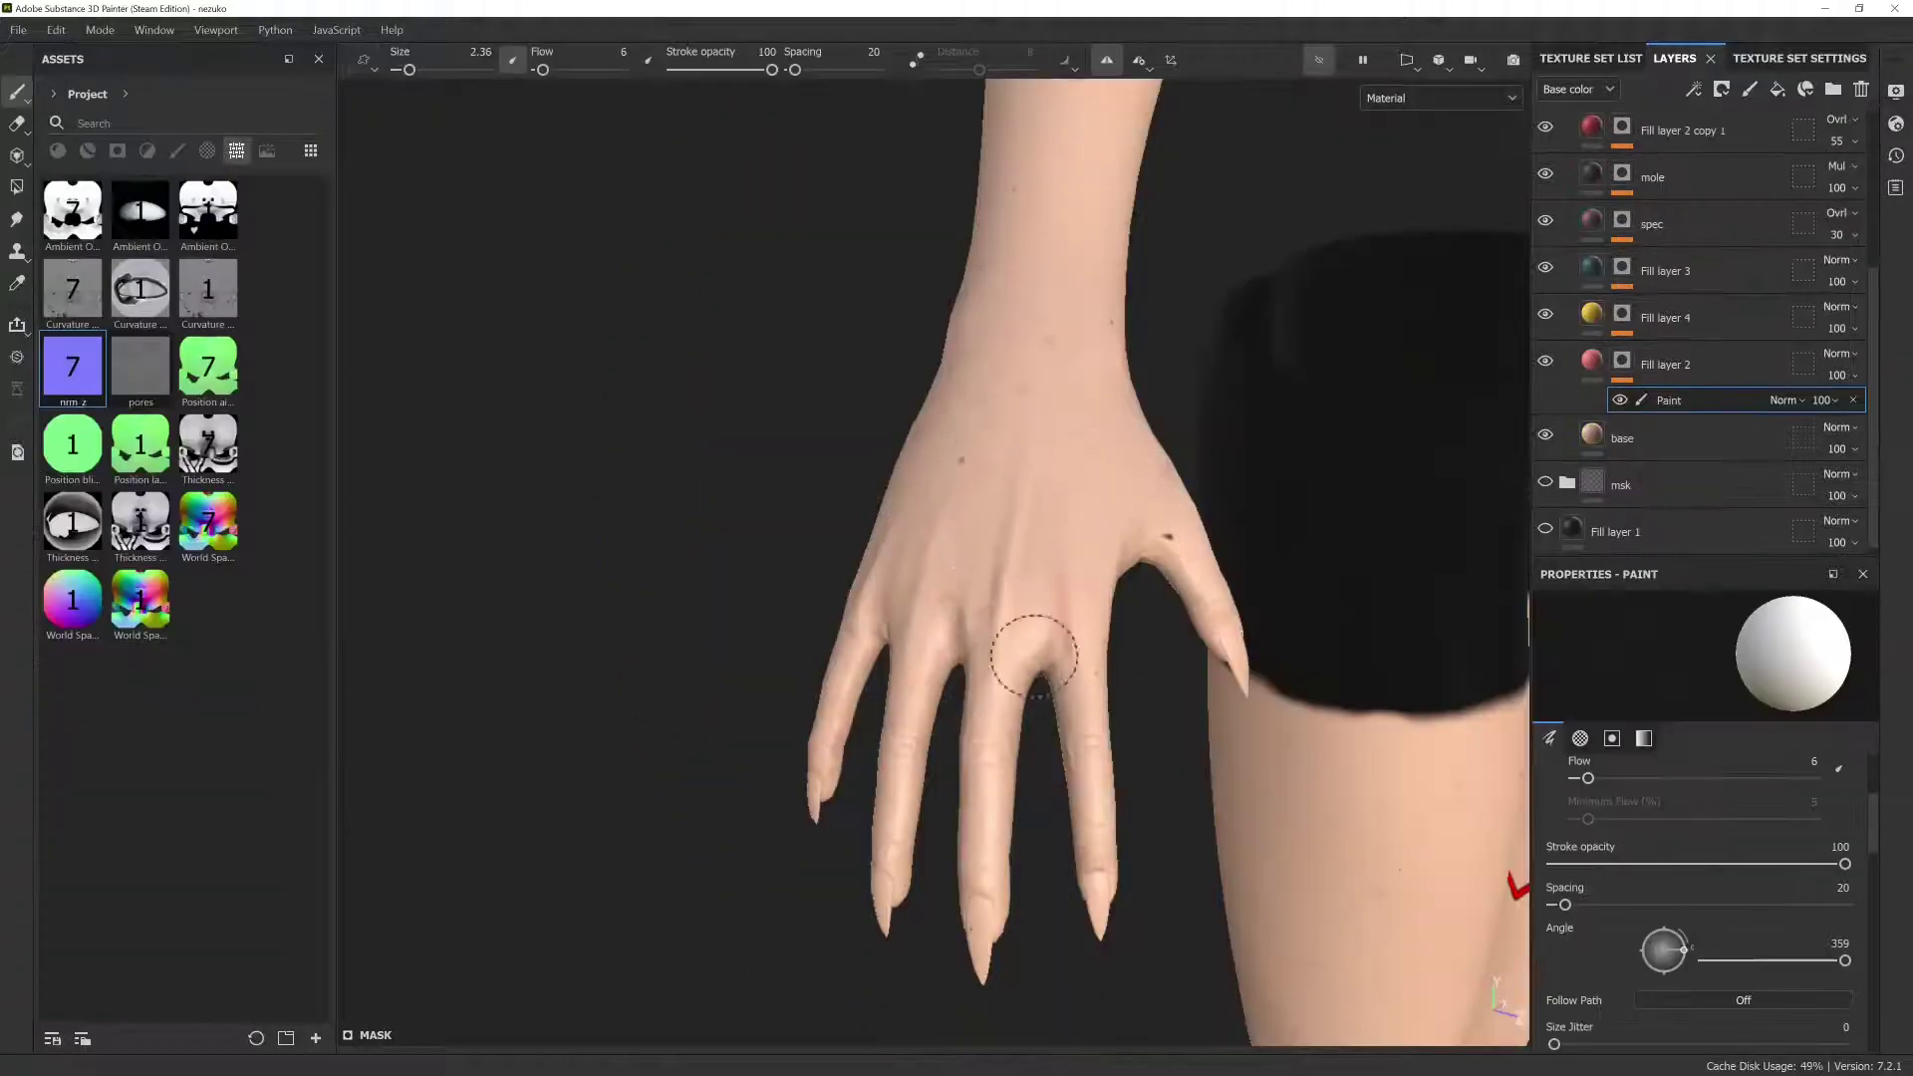
# Step: Orbit around the hand, wrist and thumb to inspect the painted skin and creases
pyautogui.keyDown('alt'); pyautogui.moveTo(1034, 654); pyautogui.dragTo(849, 544); pyautogui.keyUp('alt')
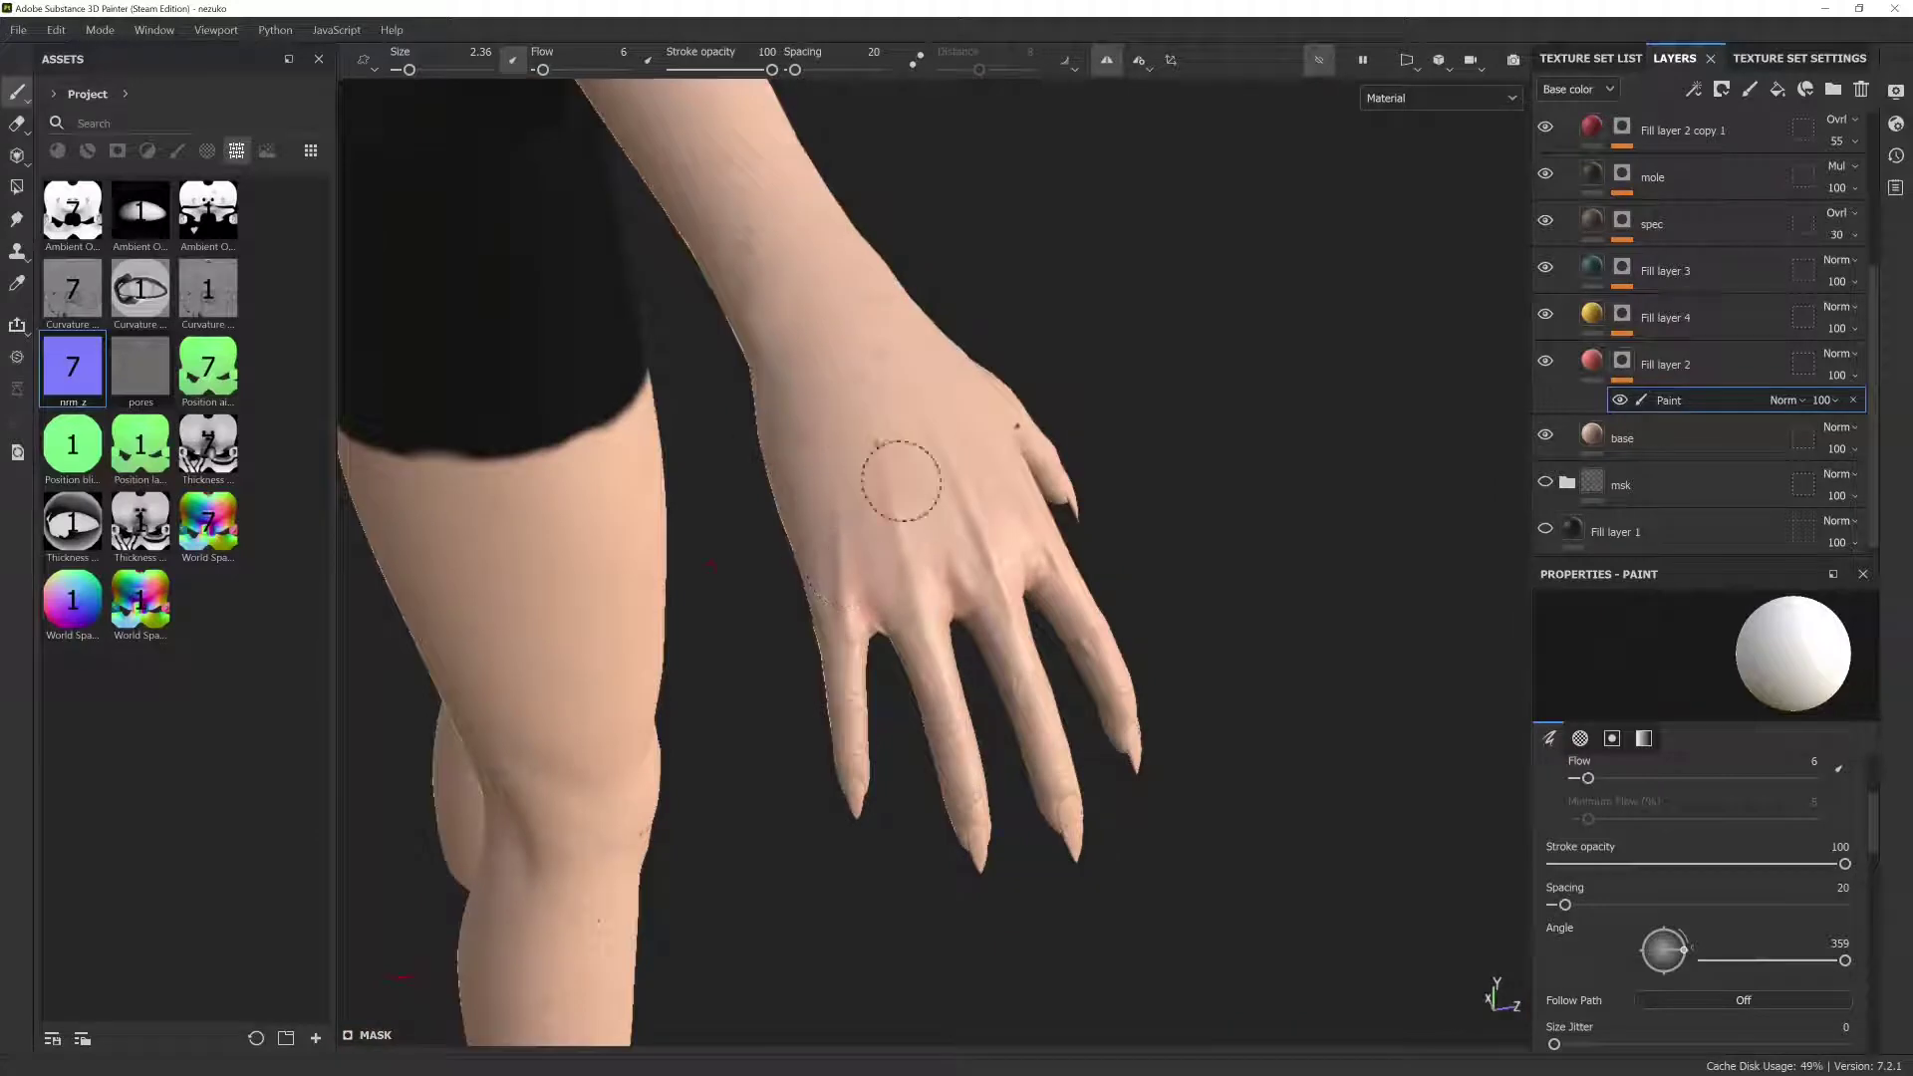
pyautogui.moveTo(876, 609)
pyautogui.keyDown('alt'); pyautogui.mouseDown()
pyautogui.moveTo(1036, 598)
pyautogui.moveTo(1106, 677)
pyautogui.moveTo(1104, 526)
pyautogui.mouseUp(); pyautogui.keyUp('alt')
pyautogui.moveTo(1032, 757)
pyautogui.keyDown('alt'); pyautogui.mouseDown()
pyautogui.moveTo(986, 648)
pyautogui.moveTo(757, 688)
pyautogui.moveTo(732, 563)
pyautogui.moveTo(897, 554)
pyautogui.moveTo(820, 533)
pyautogui.moveTo(876, 547)
pyautogui.moveTo(850, 544)
pyautogui.mouseUp(); pyautogui.keyUp('alt')
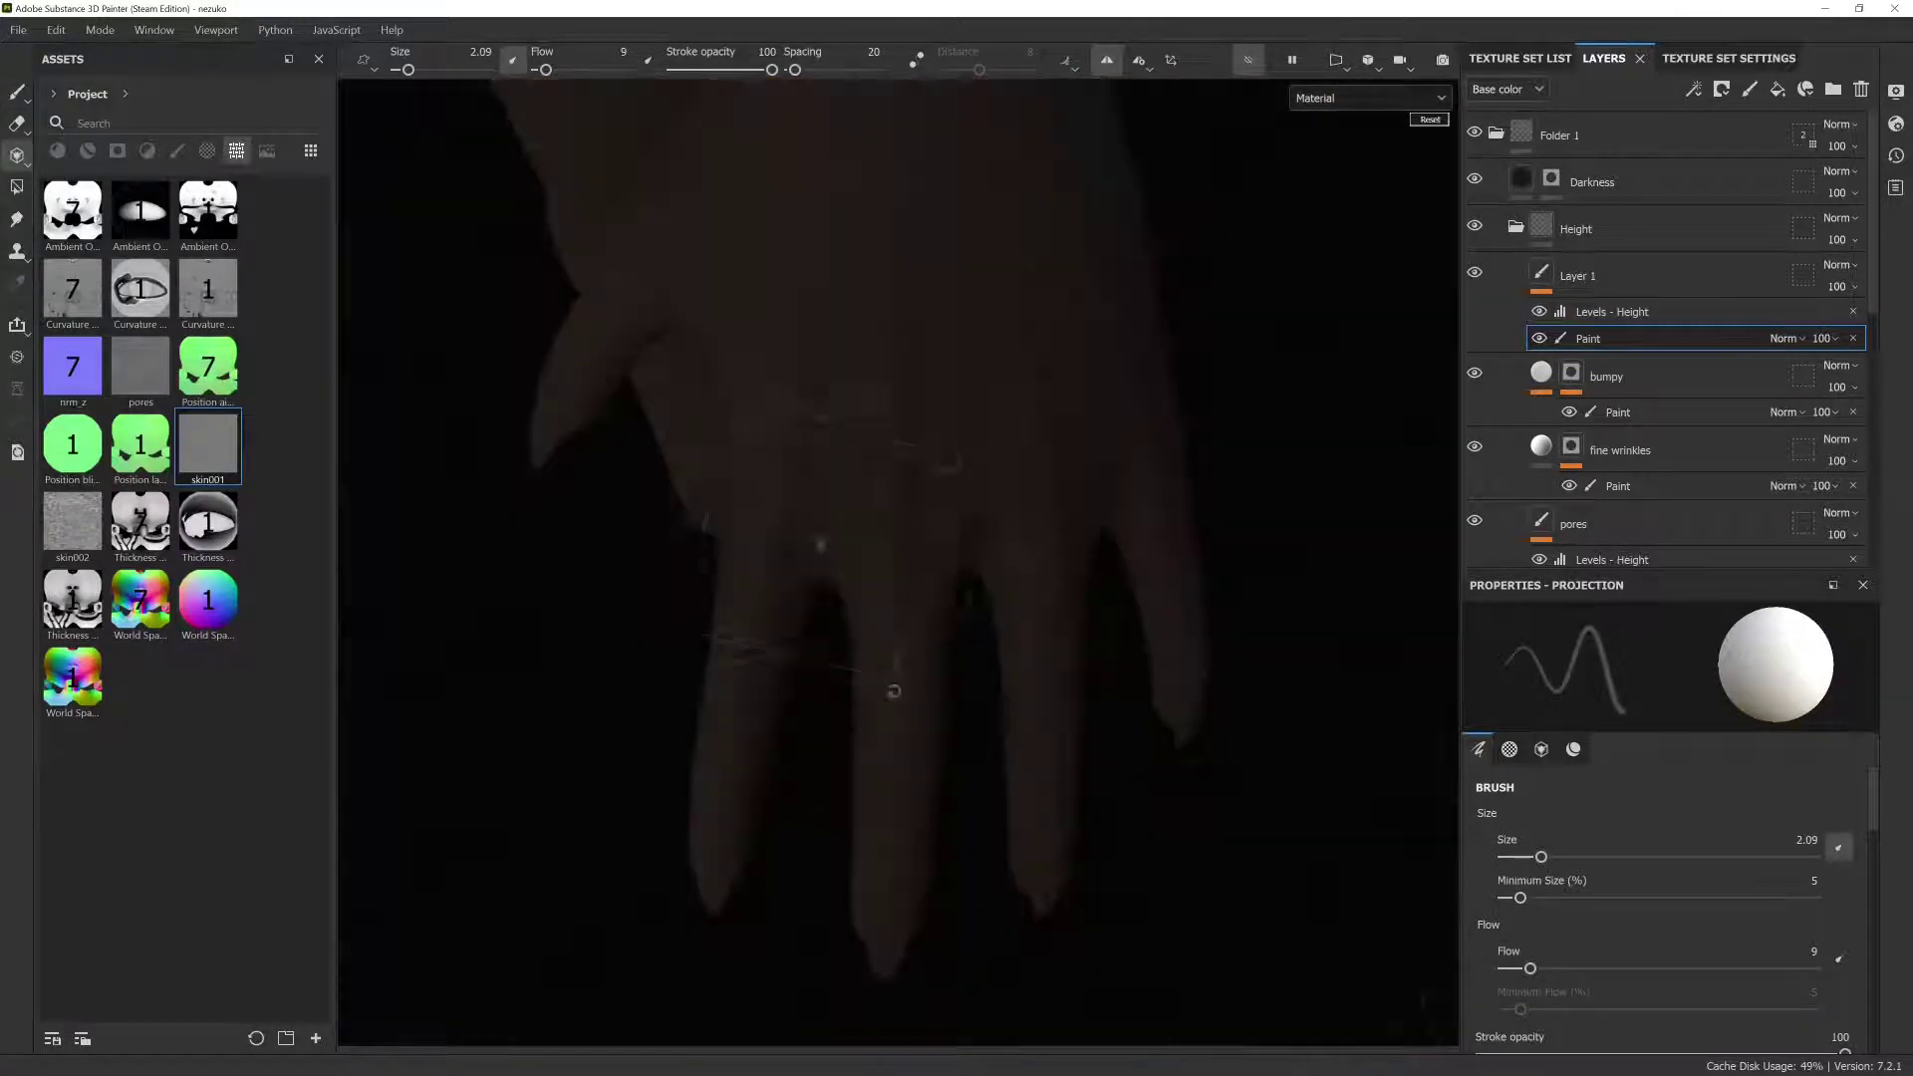
pyautogui.keyDown('alt'); pyautogui.moveTo(894, 690); pyautogui.dragTo(899, 714); pyautogui.keyUp('alt')
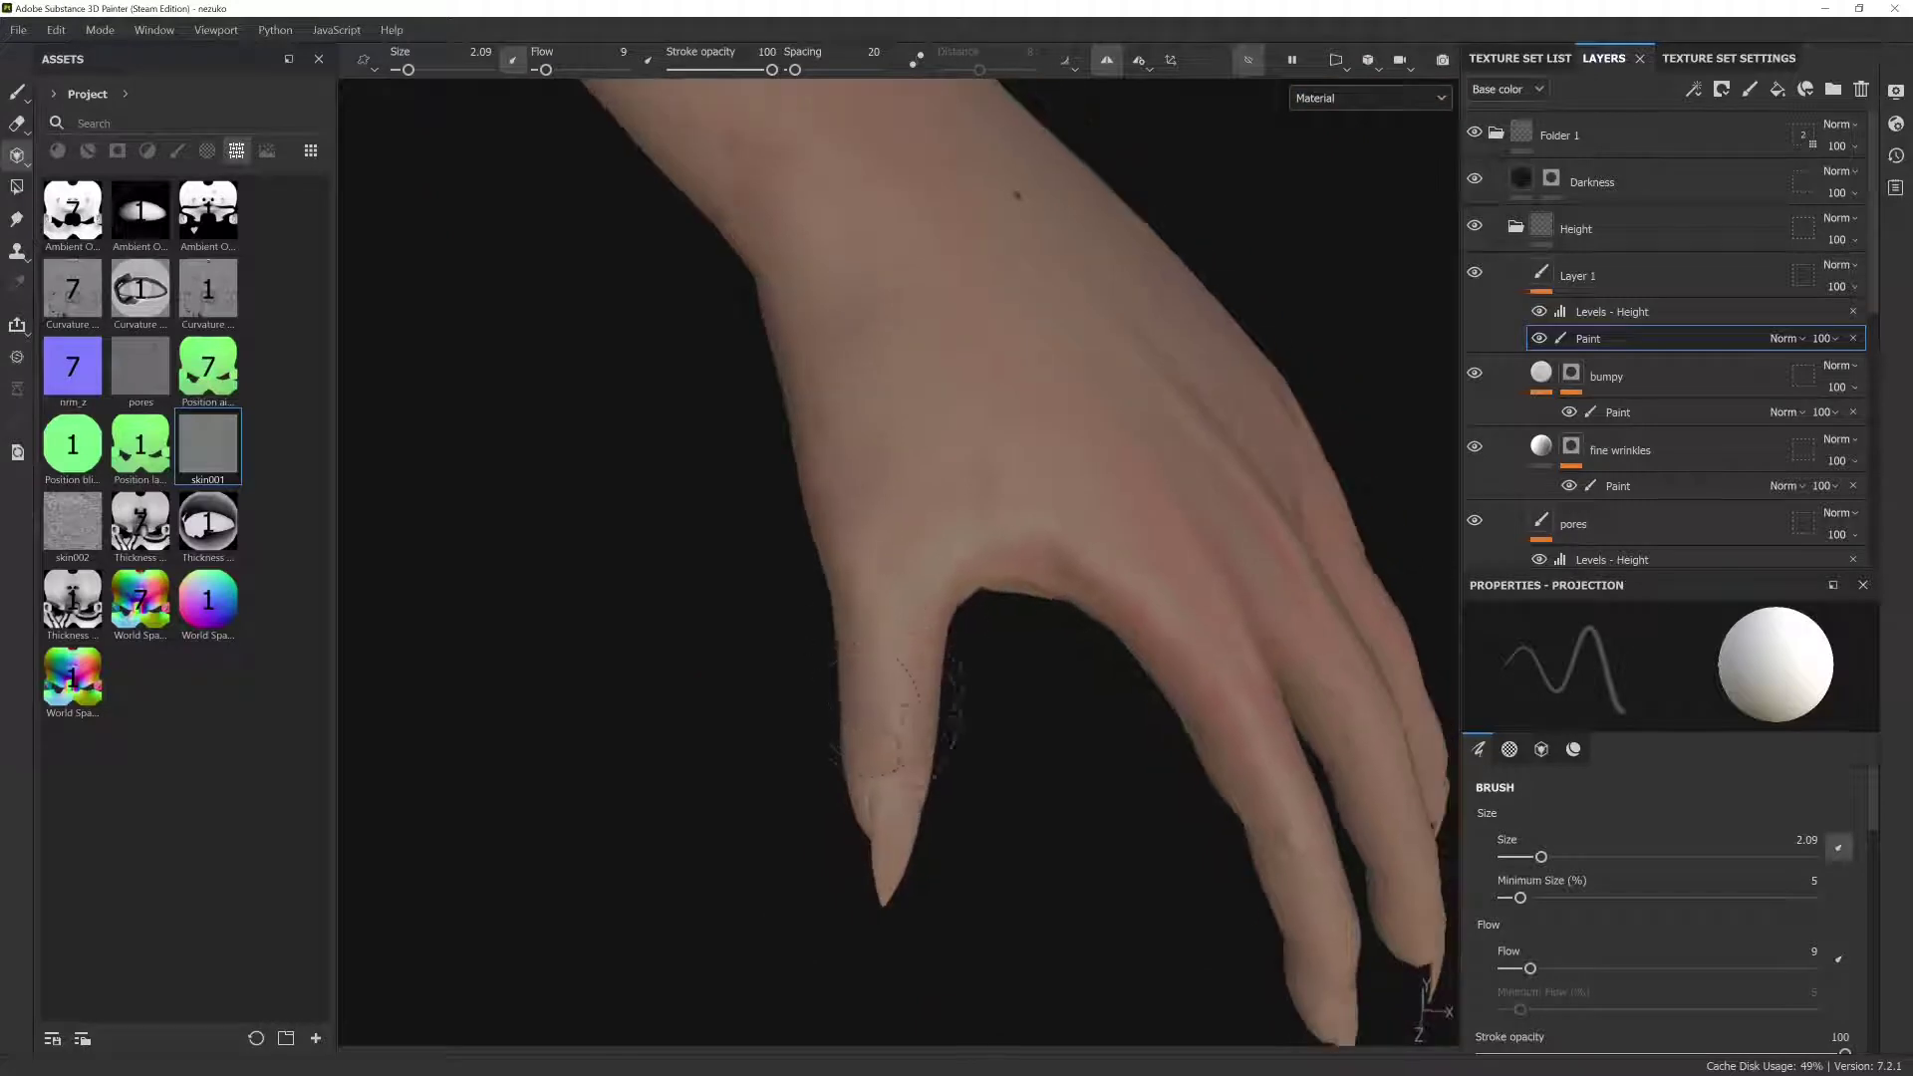
pyautogui.keyDown('alt'); pyautogui.moveTo(1112, 449); pyautogui.dragTo(1086, 468); pyautogui.keyUp('alt')
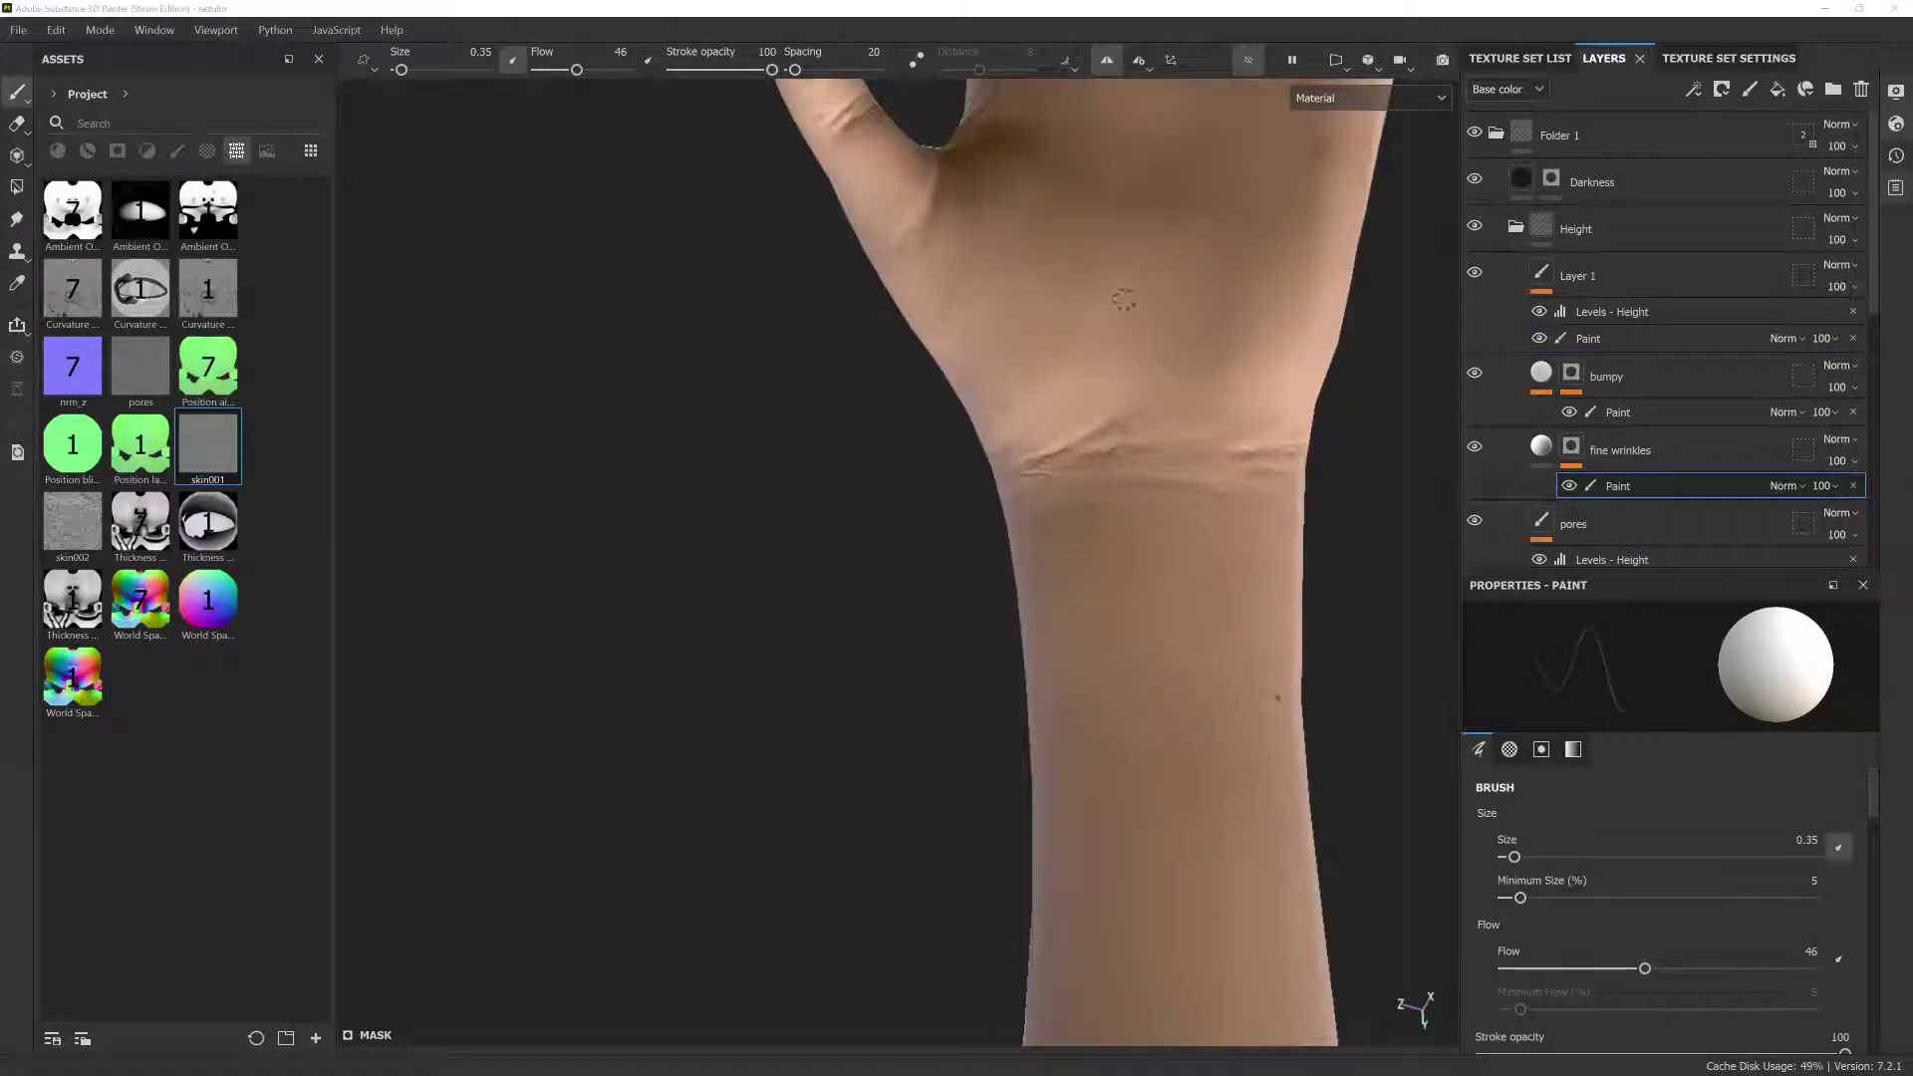
pyautogui.moveTo(1124, 299)
pyautogui.keyDown('alt'); pyautogui.mouseDown()
pyautogui.moveTo(1104, 395)
pyautogui.moveTo(1212, 492)
pyautogui.mouseUp(); pyautogui.keyUp('alt')
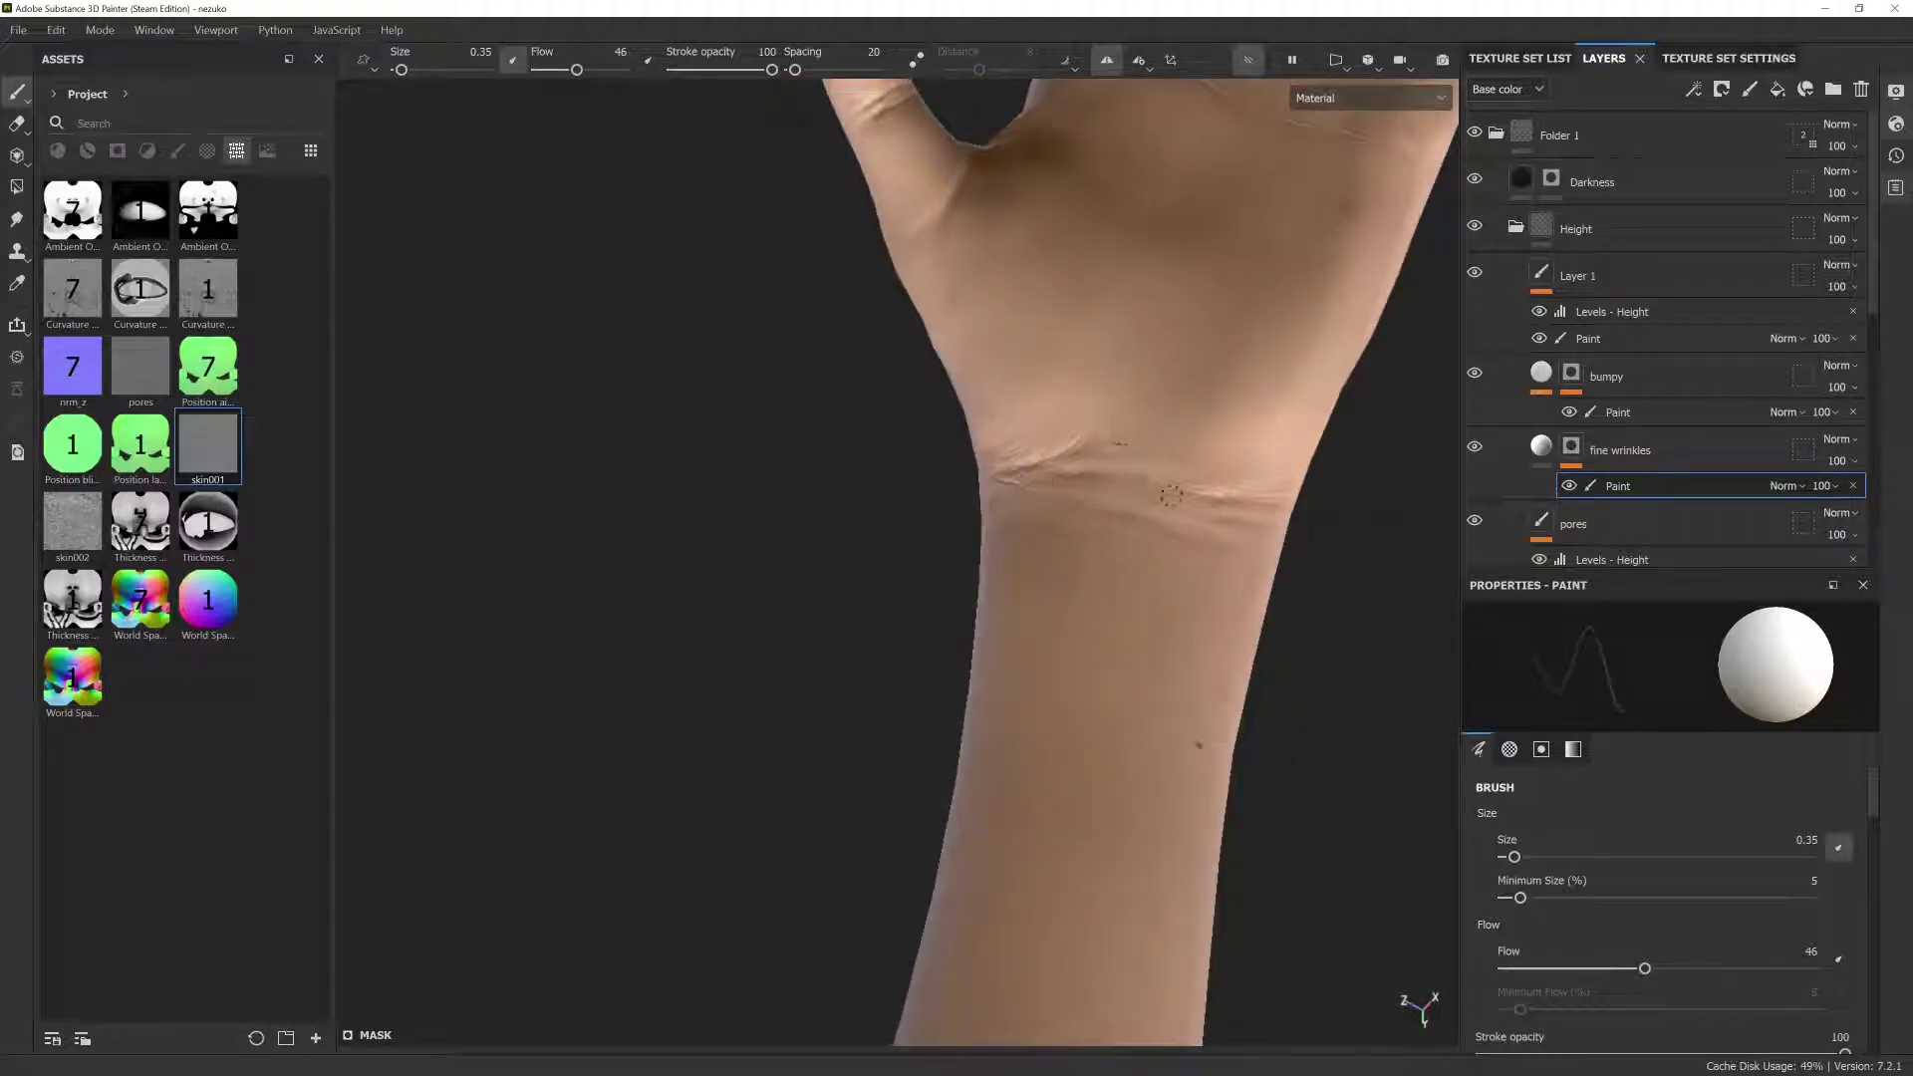
pyautogui.keyDown('ctrl'); pyautogui.moveTo(1145, 450); pyautogui.dragTo(1141, 456, button='right'); pyautogui.keyUp('ctrl')
pyautogui.keyDown('alt'); pyautogui.moveTo(1142, 456); pyautogui.dragTo(1094, 575); pyautogui.keyUp('alt')
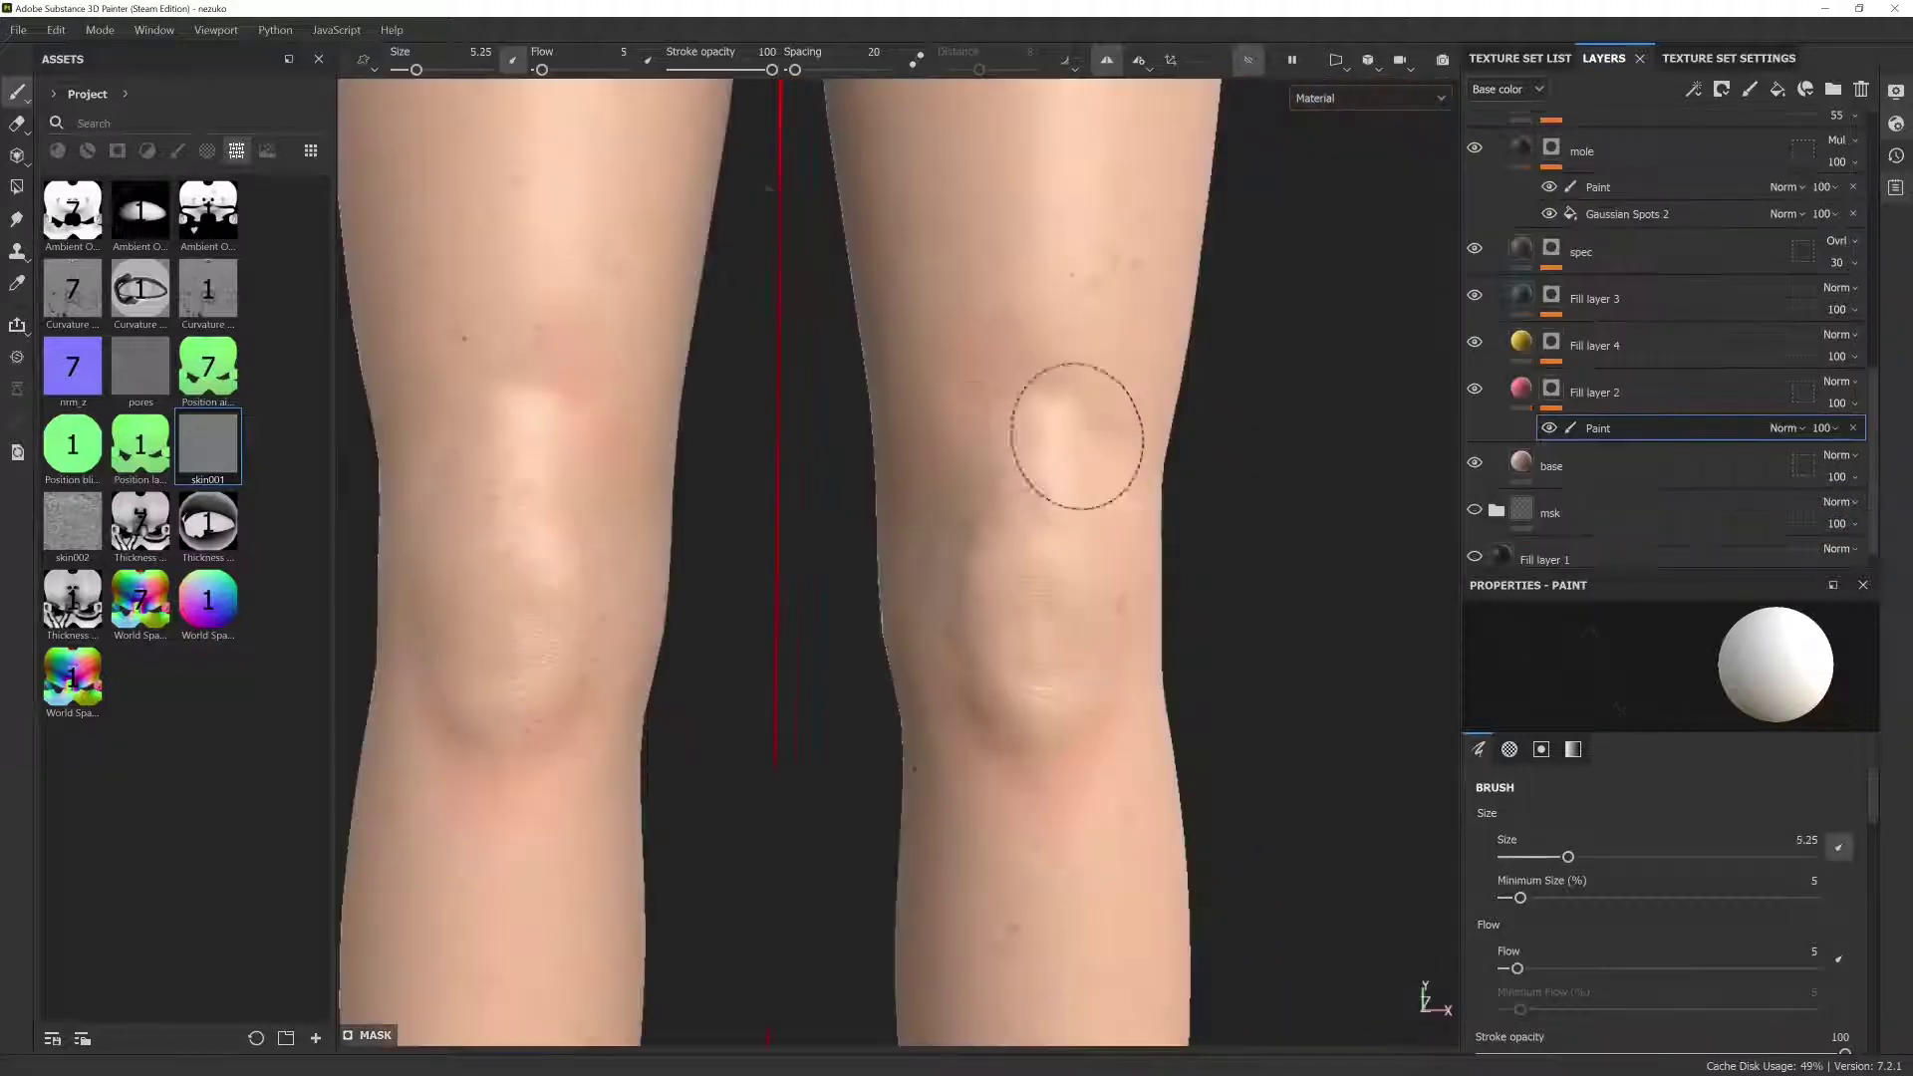
# Step: Brush a soft flush of colour over both knees on Fill layer 2's mask, resizing the brush while orbiting
pyautogui.moveTo(881, 591)
pyautogui.keyDown('alt'); pyautogui.mouseDown()
pyautogui.moveTo(1050, 649)
pyautogui.moveTo(876, 438)
pyautogui.mouseUp(); pyautogui.keyUp('alt')
pyautogui.moveTo(972, 495)
pyautogui.keyDown('alt'); pyautogui.mouseDown()
pyautogui.moveTo(994, 461)
pyautogui.moveTo(1081, 510)
pyautogui.mouseUp(); pyautogui.keyUp('alt')
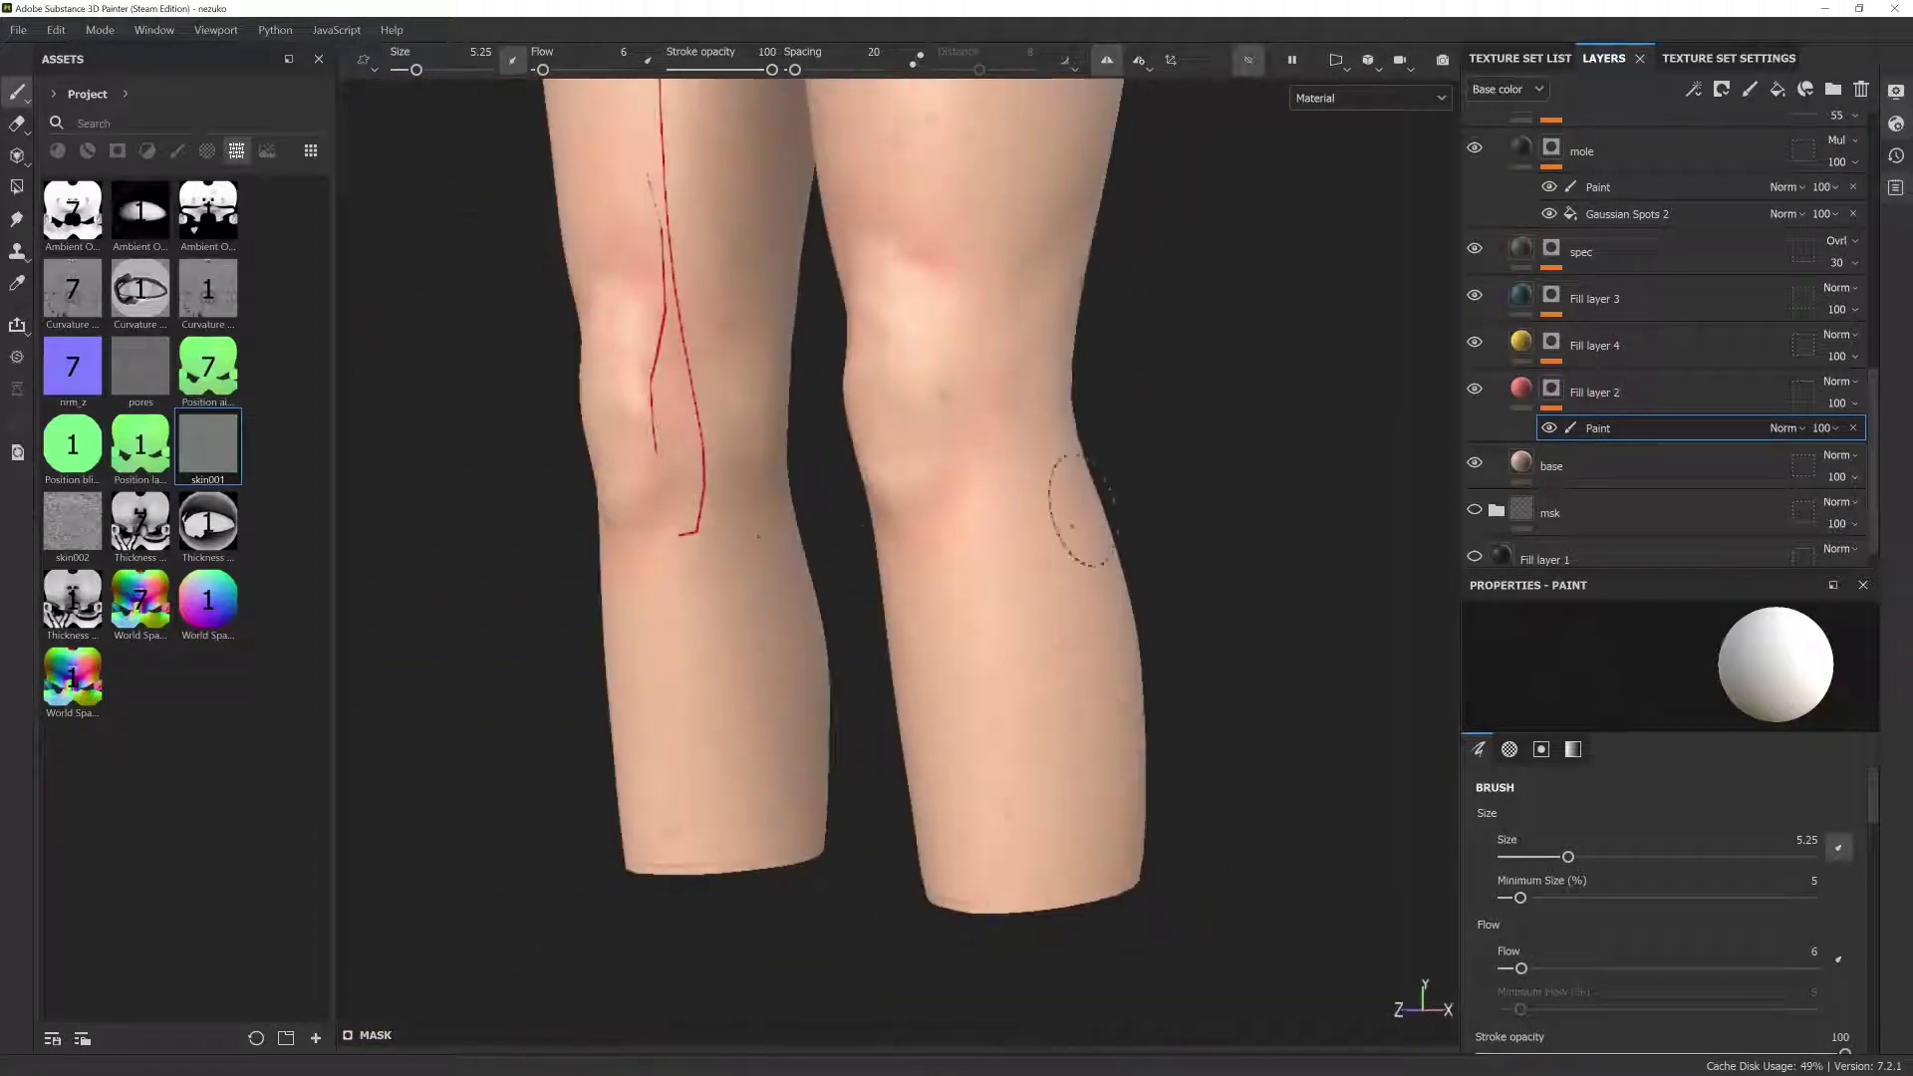
pyautogui.moveTo(1039, 787)
pyautogui.keyDown('alt'); pyautogui.mouseDown()
pyautogui.moveTo(999, 675)
pyautogui.moveTo(811, 735)
pyautogui.moveTo(977, 470)
pyautogui.moveTo(1046, 597)
pyautogui.moveTo(1000, 560)
pyautogui.mouseUp(); pyautogui.keyUp('alt')
pyautogui.press('[')
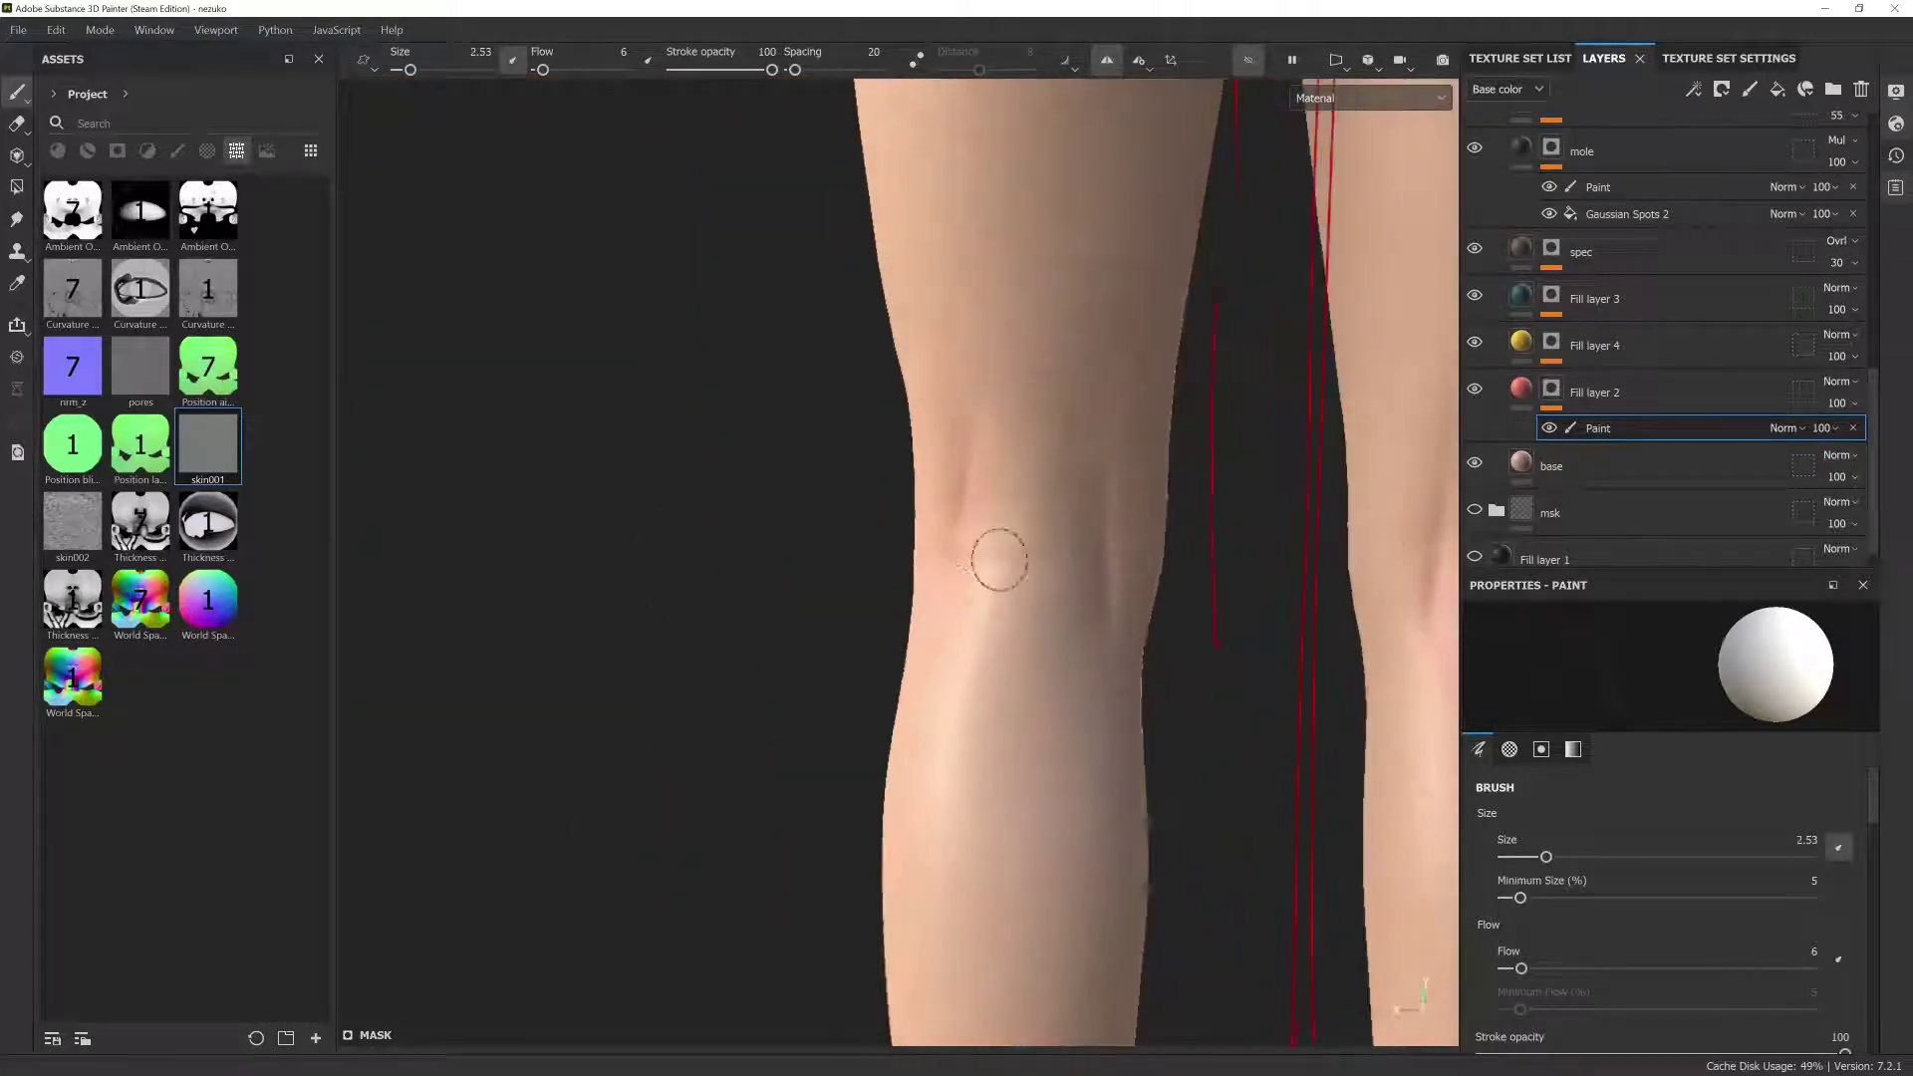
pyautogui.moveTo(1149, 550)
pyautogui.keyDown('alt'); pyautogui.mouseDown()
pyautogui.moveTo(1025, 384)
pyautogui.moveTo(1028, 561)
pyautogui.moveTo(1114, 503)
pyautogui.mouseUp(); pyautogui.keyUp('alt')
pyautogui.press(']')
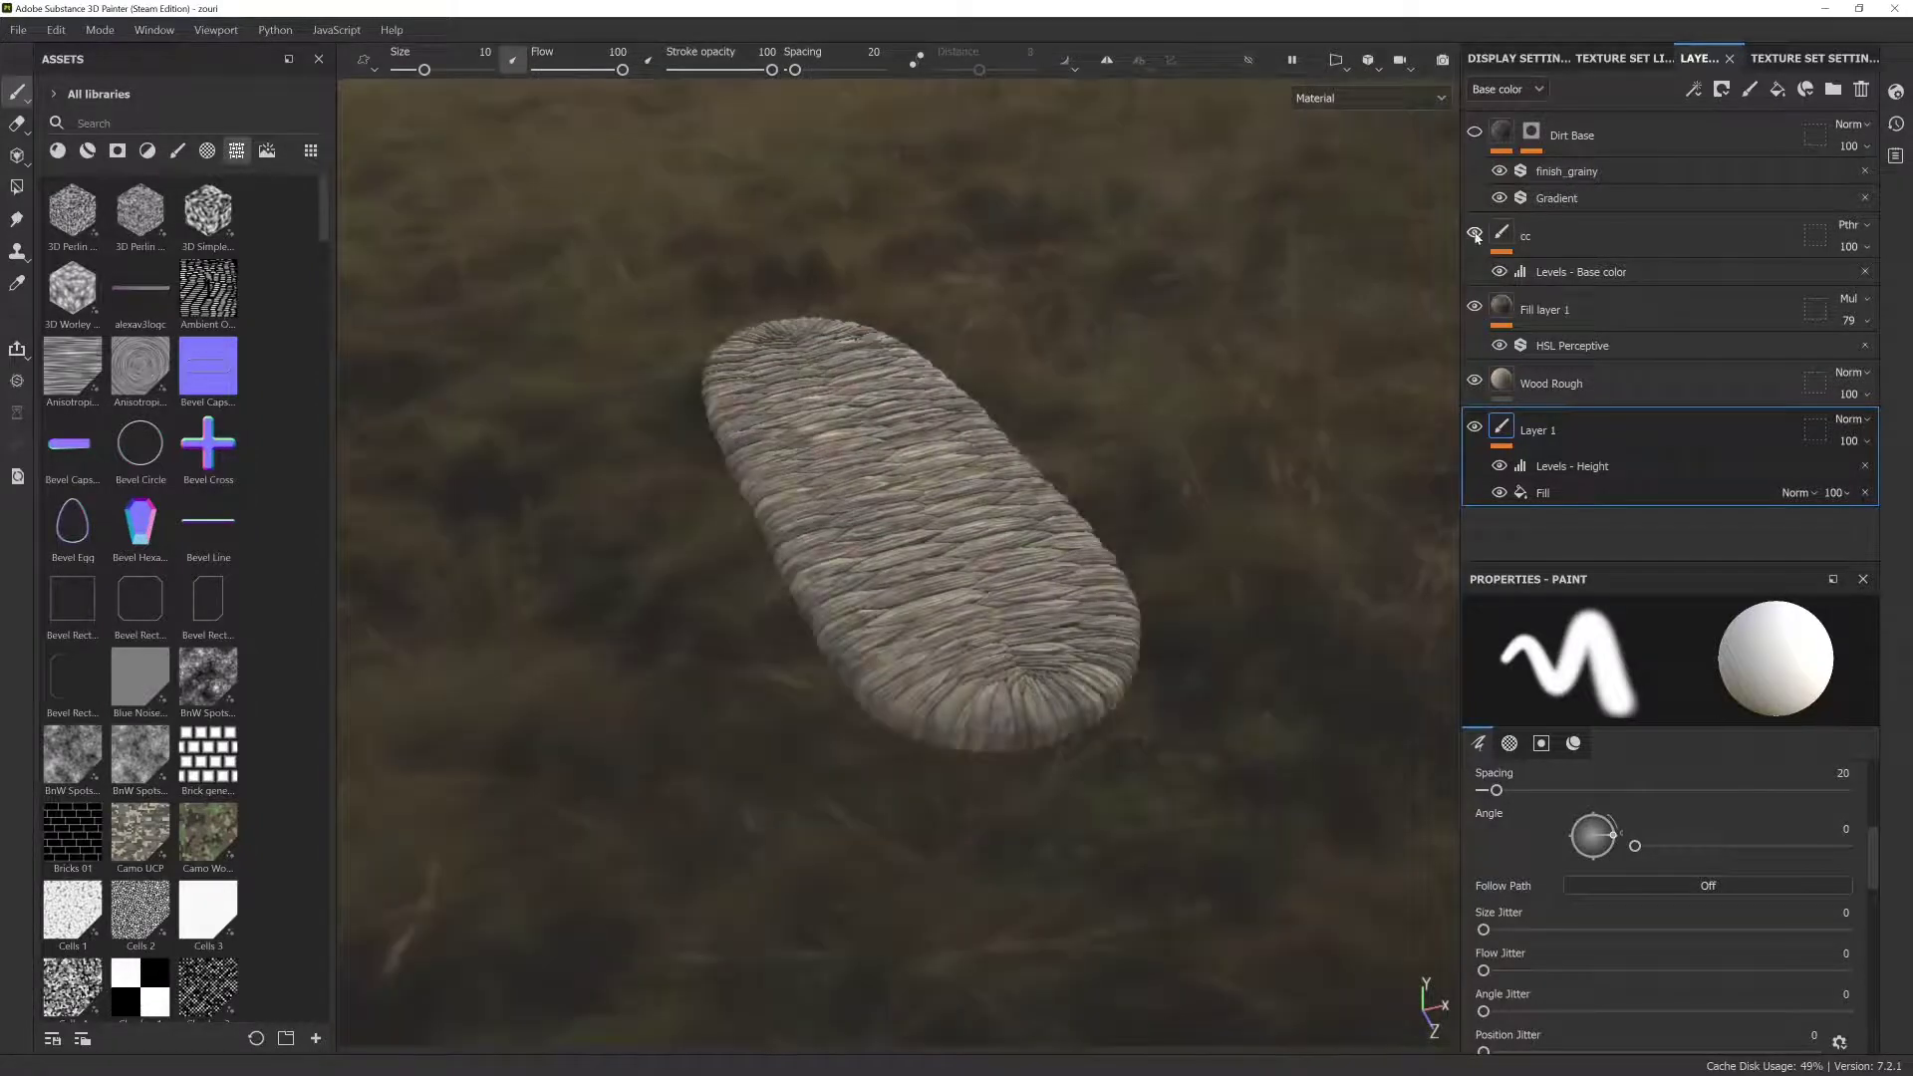
# Step: Group Fill layers 11 and 12 into a kimono folder
pyautogui.keyDown('shift'); pyautogui.moveTo(1289, 610); pyautogui.dragTo(1193, 625, button='right'); pyautogui.keyUp('shift')
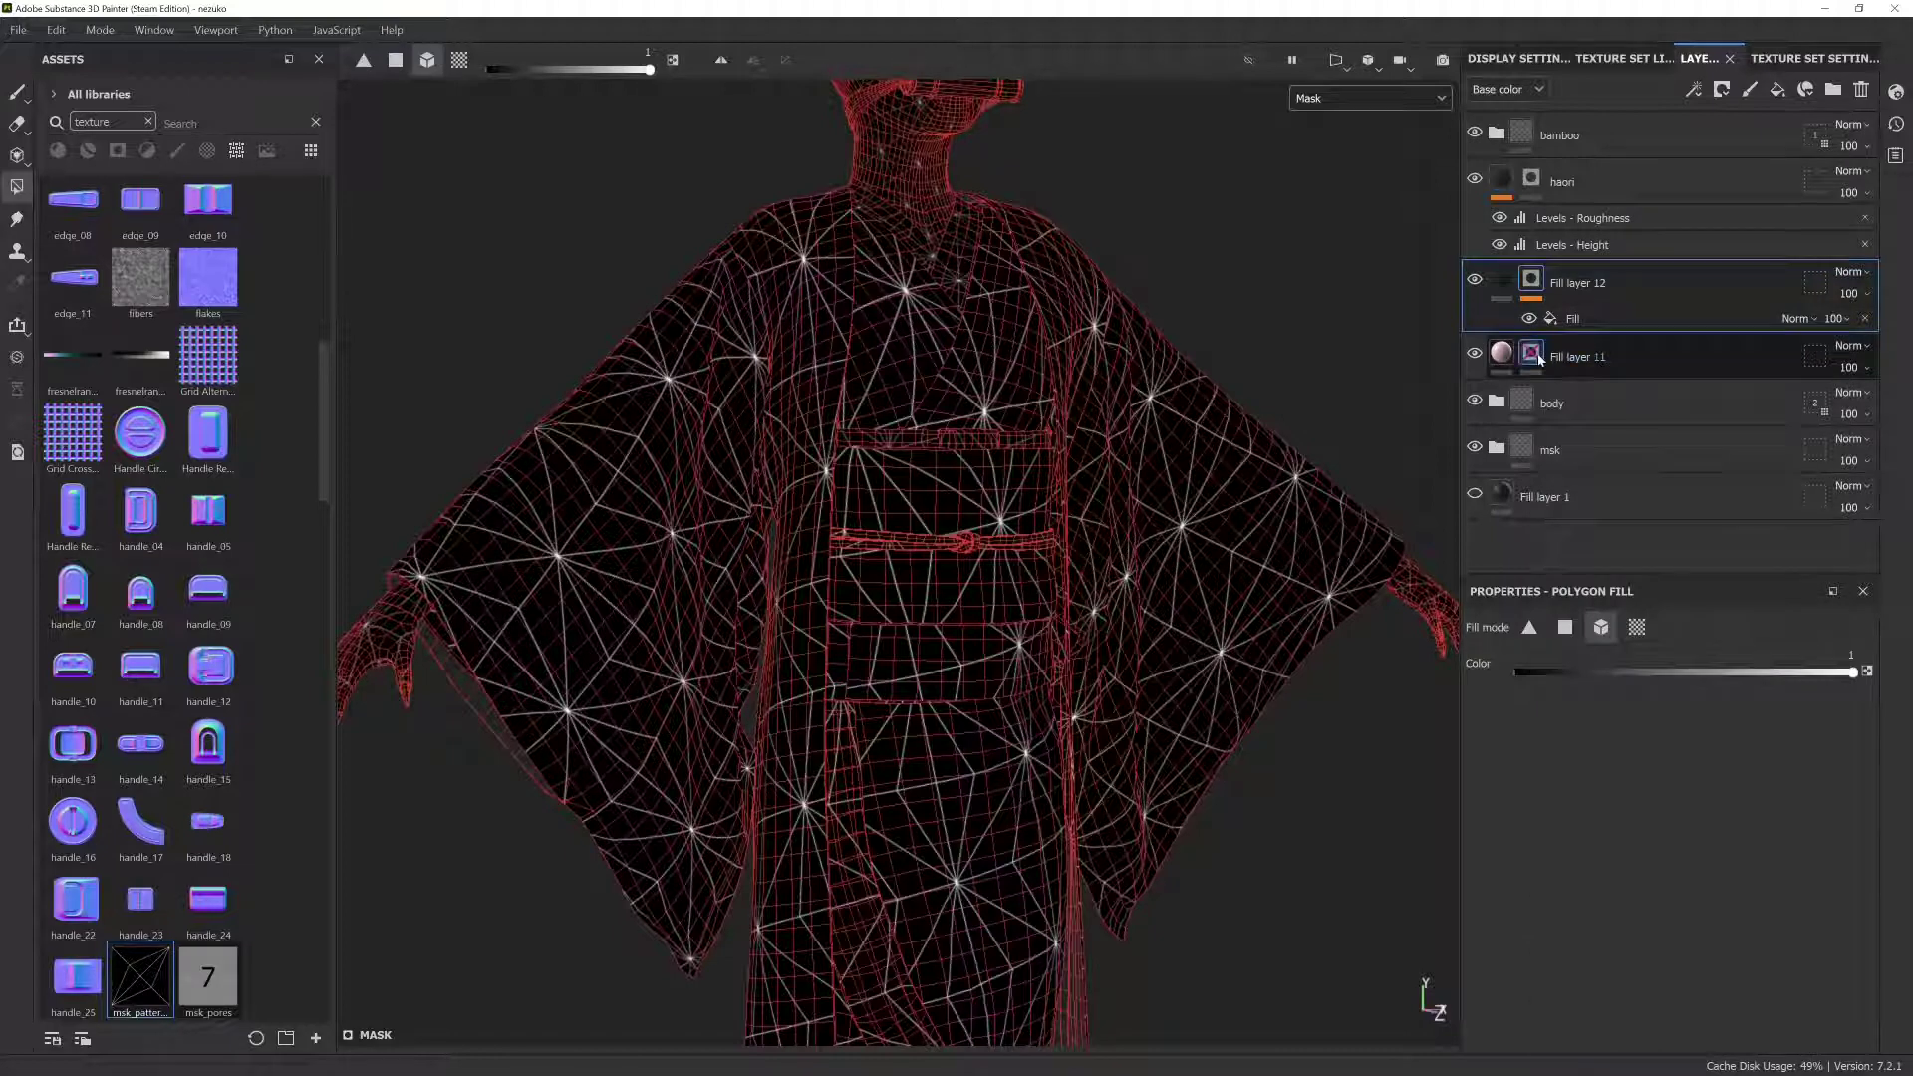
pyautogui.click(1540, 358)
pyautogui.keyDown('shift'); pyautogui.click(1653, 286); pyautogui.keyUp('shift')
pyautogui.hotkey('ctrl', 'g')
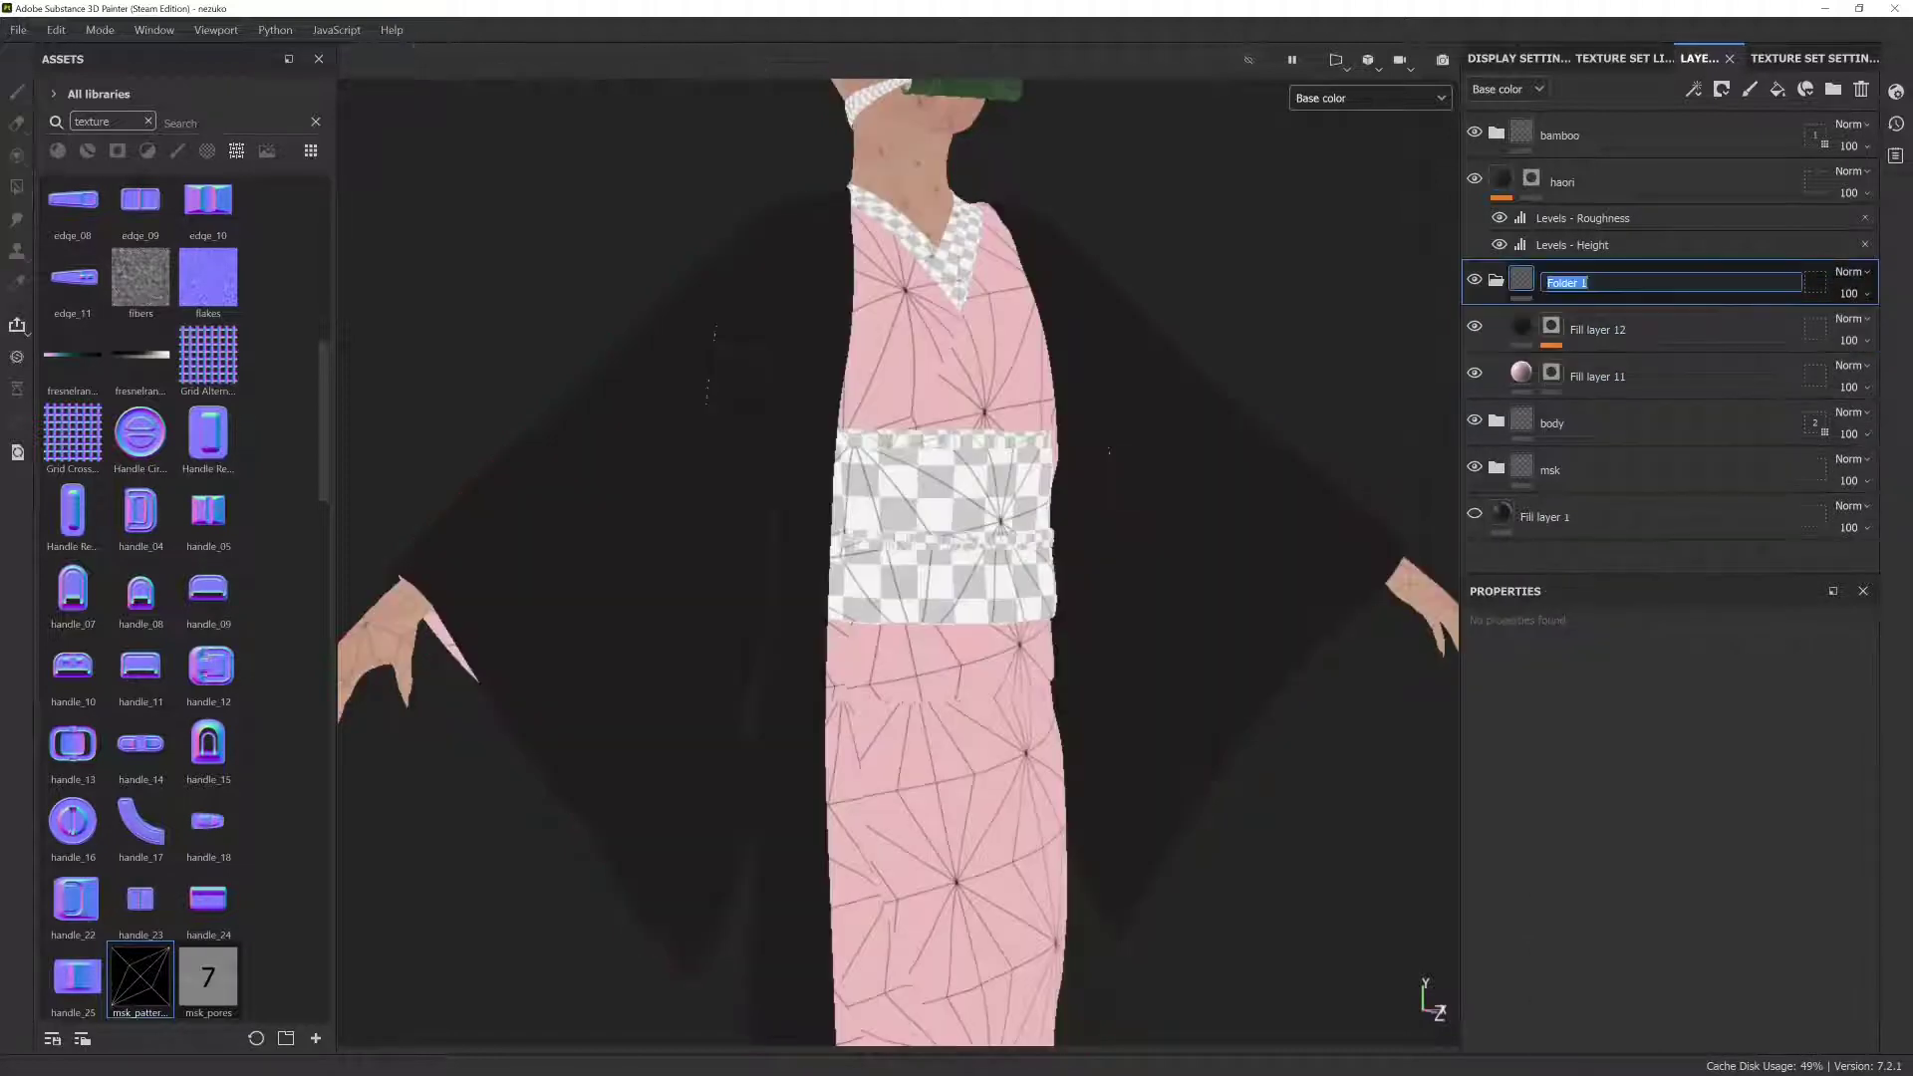
# Step: Give the kimono folder a black mask and polygon-fill the kimono panels into it
pyautogui.rightClick(1609, 289)
pyautogui.click(1684, 56)
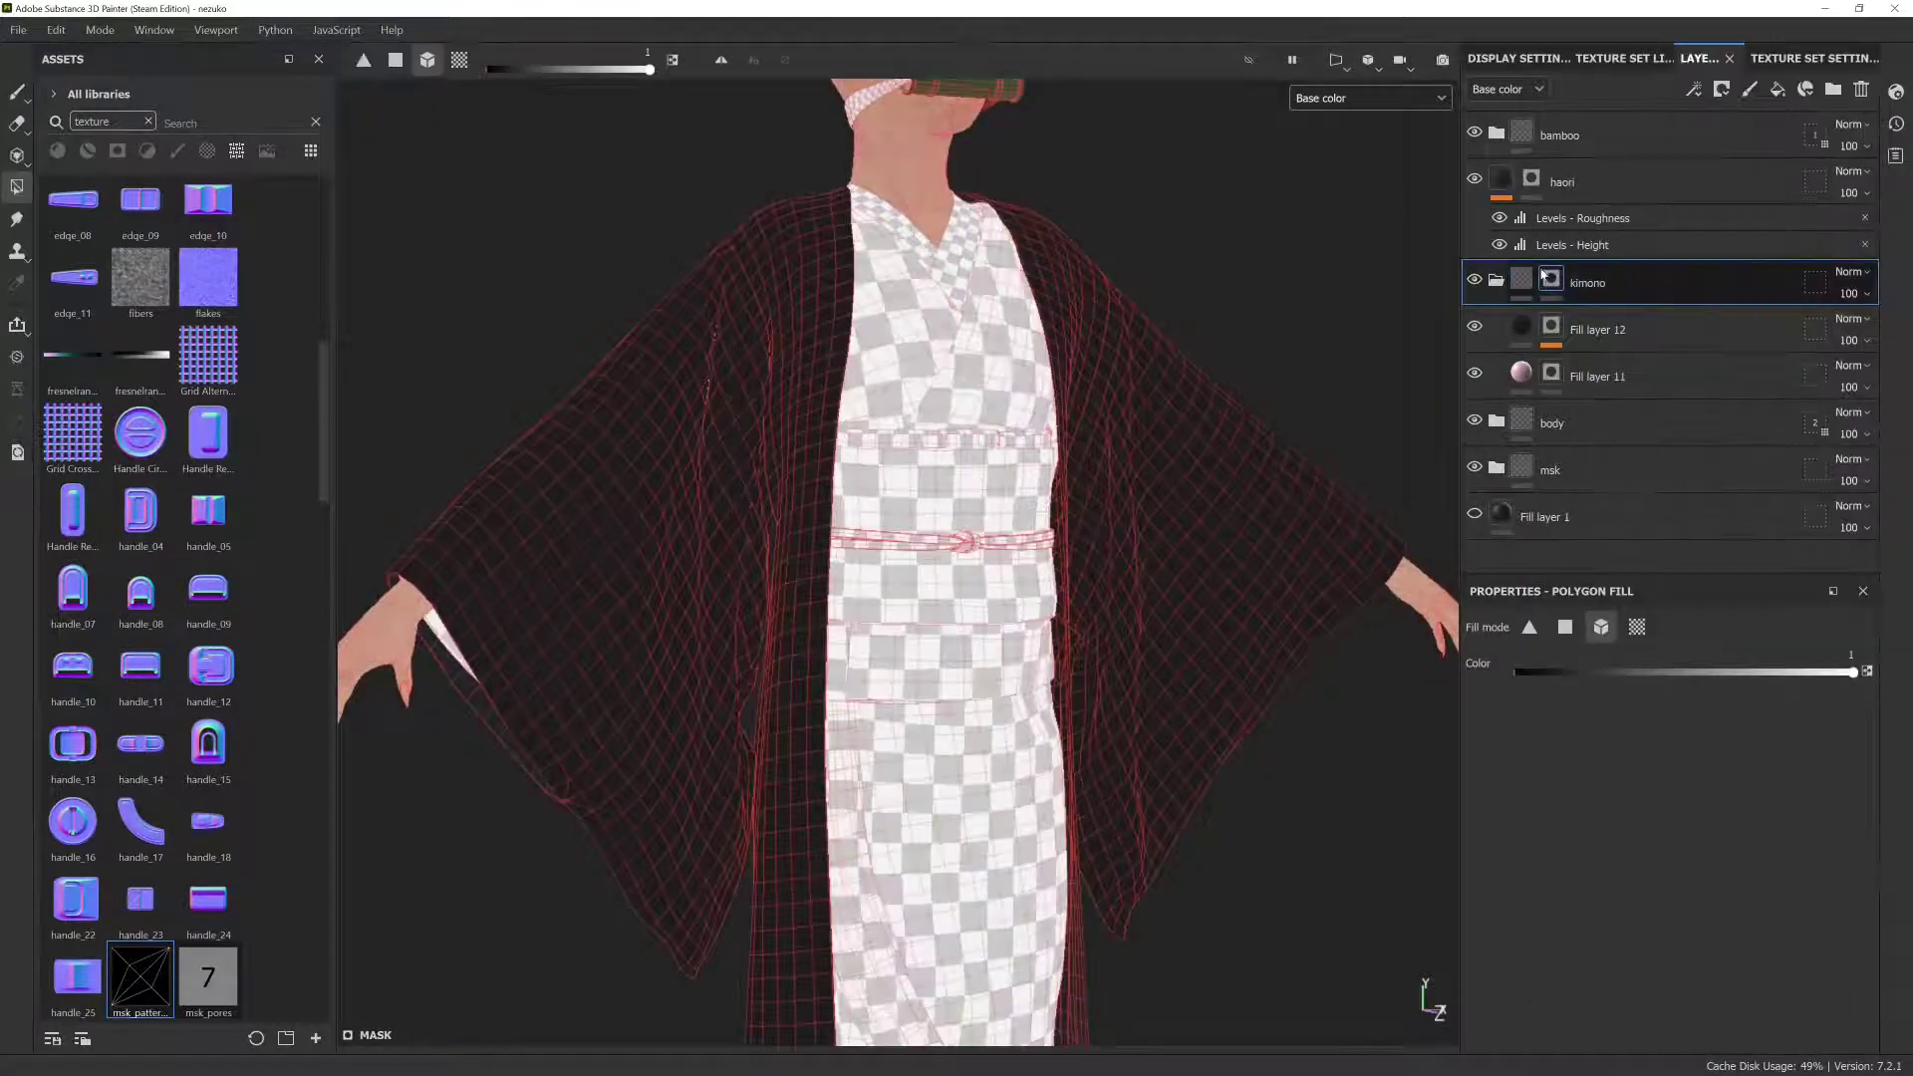
pyautogui.click(966, 391)
pyautogui.click(1494, 282)
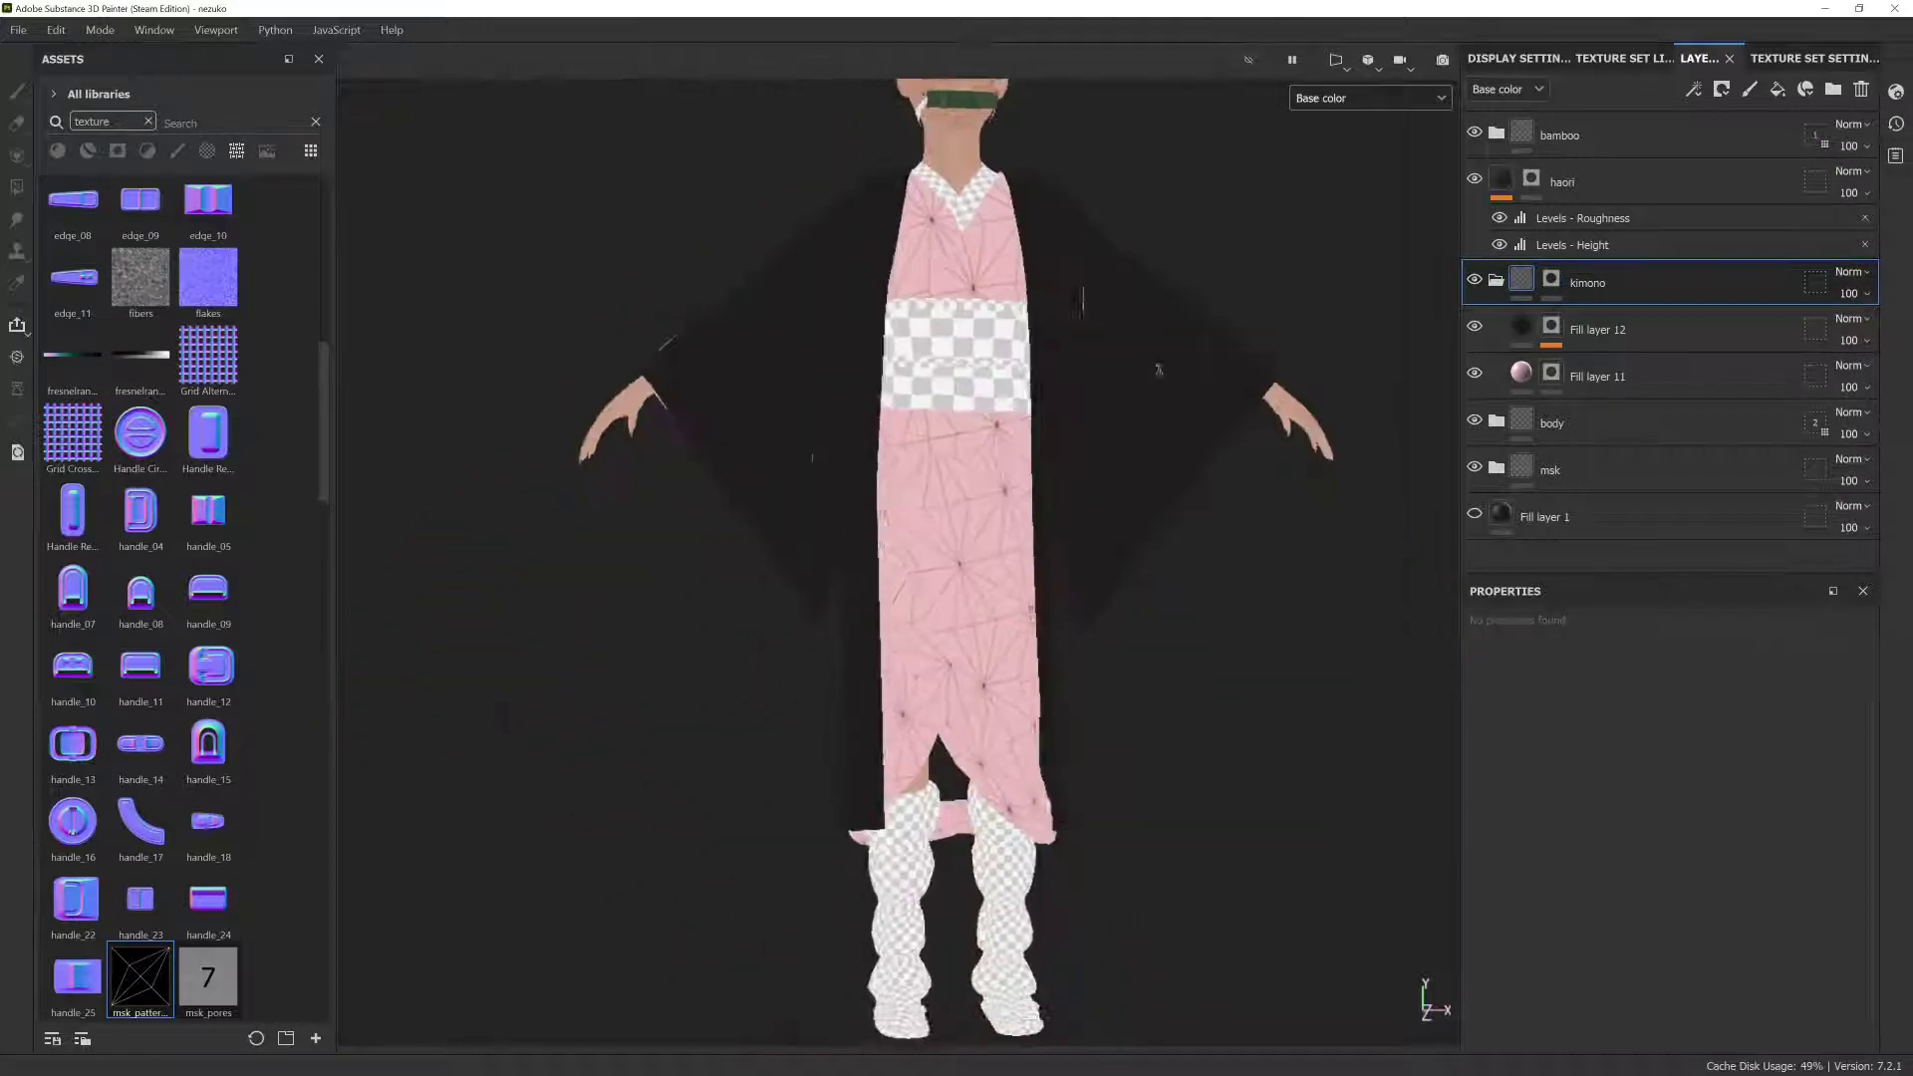
# Step: Shift the Fill layer 12 kimono pattern's offset
pyautogui.click(1552, 326)
pyautogui.click(1644, 365)
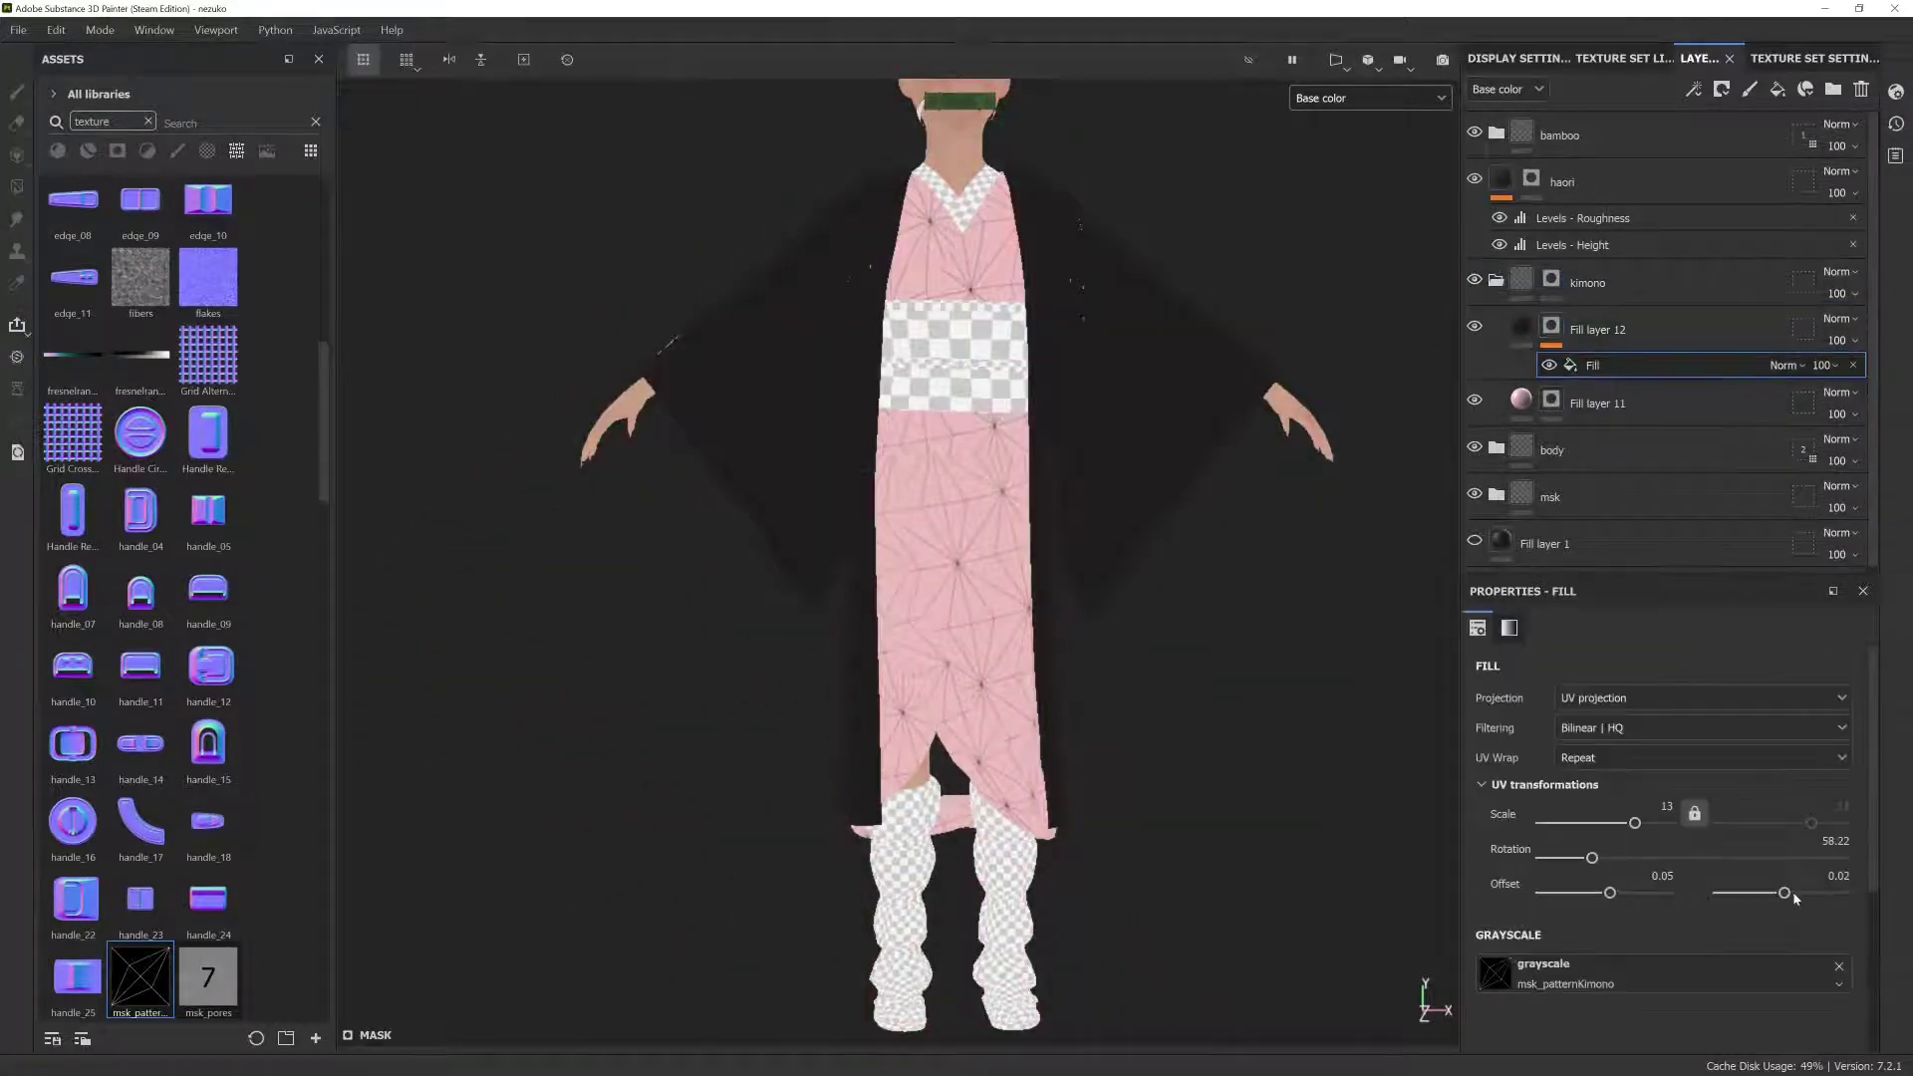
pyautogui.moveTo(1768, 894); pyautogui.dragTo(1783, 894)
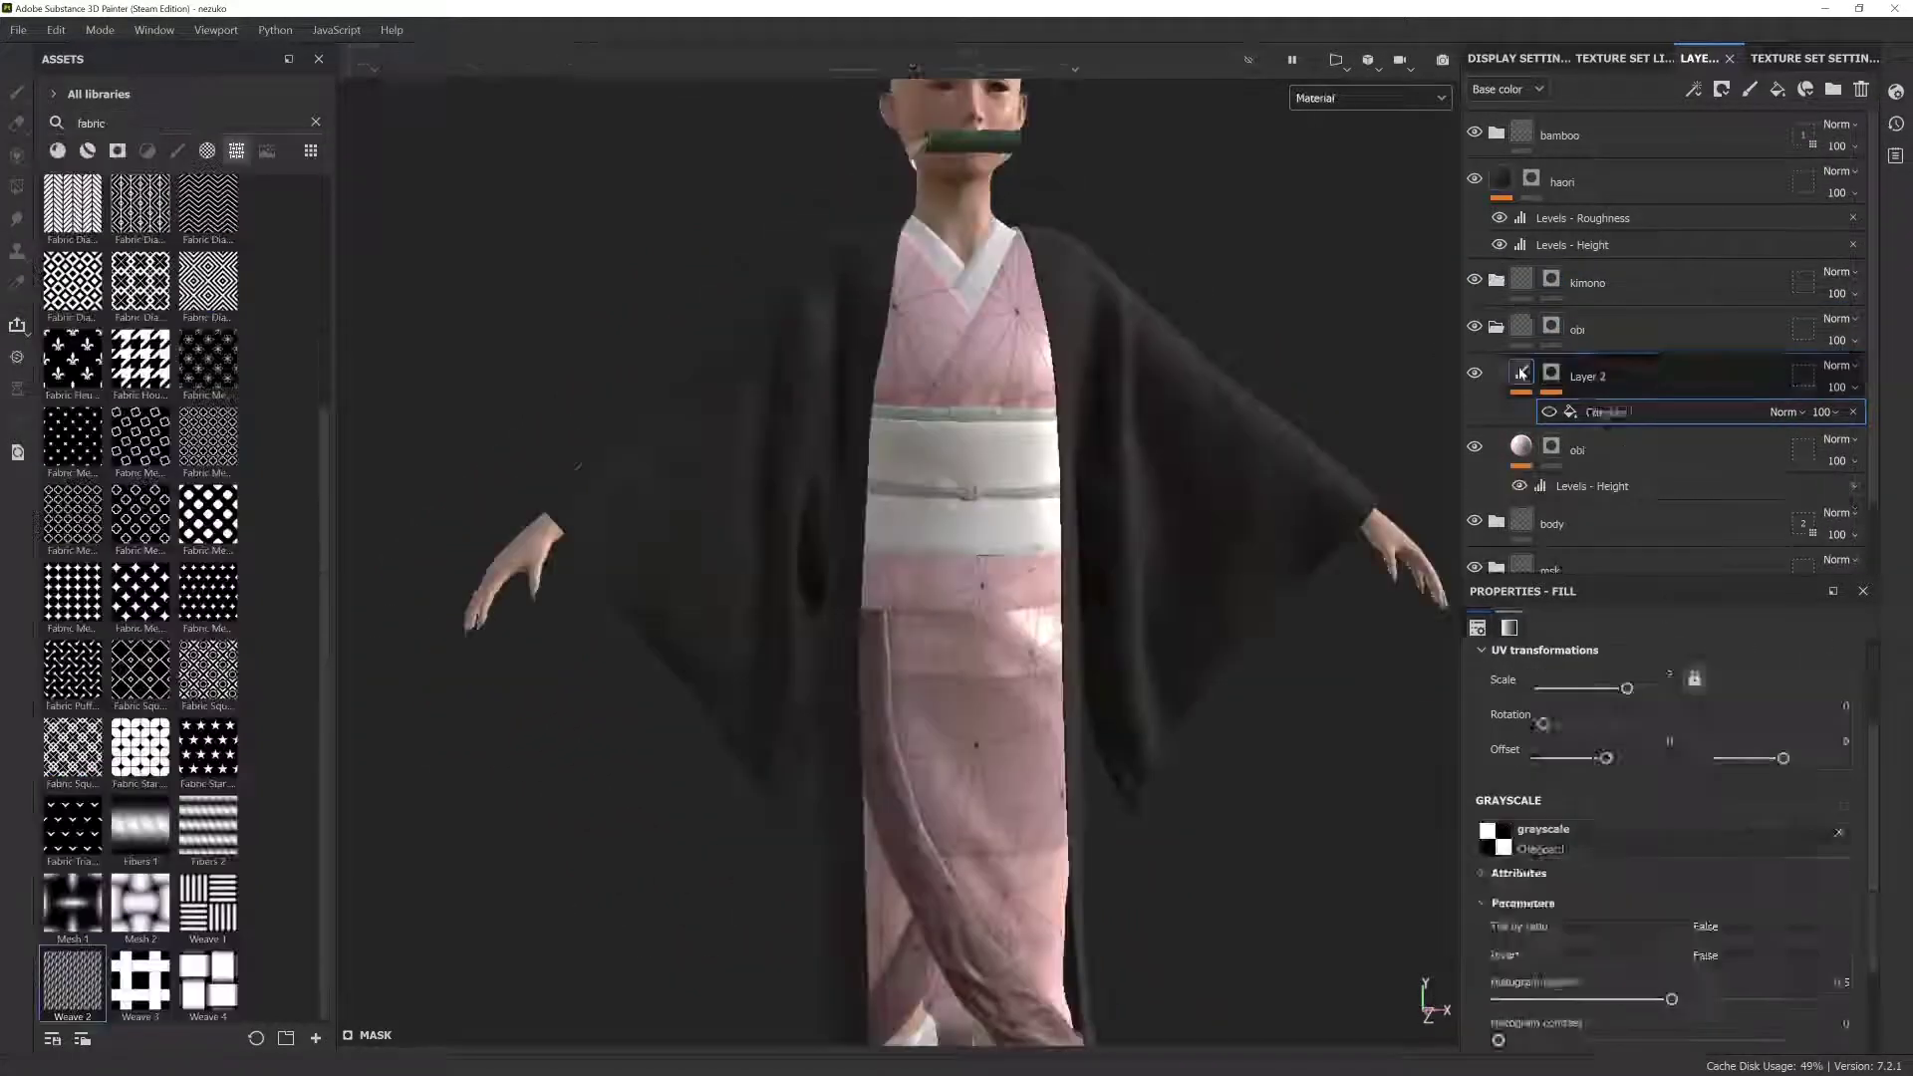
# Step: Make Layer 2 red with a Checker 1 mask pattern to checker the obi red and white
pyautogui.click(1715, 817)
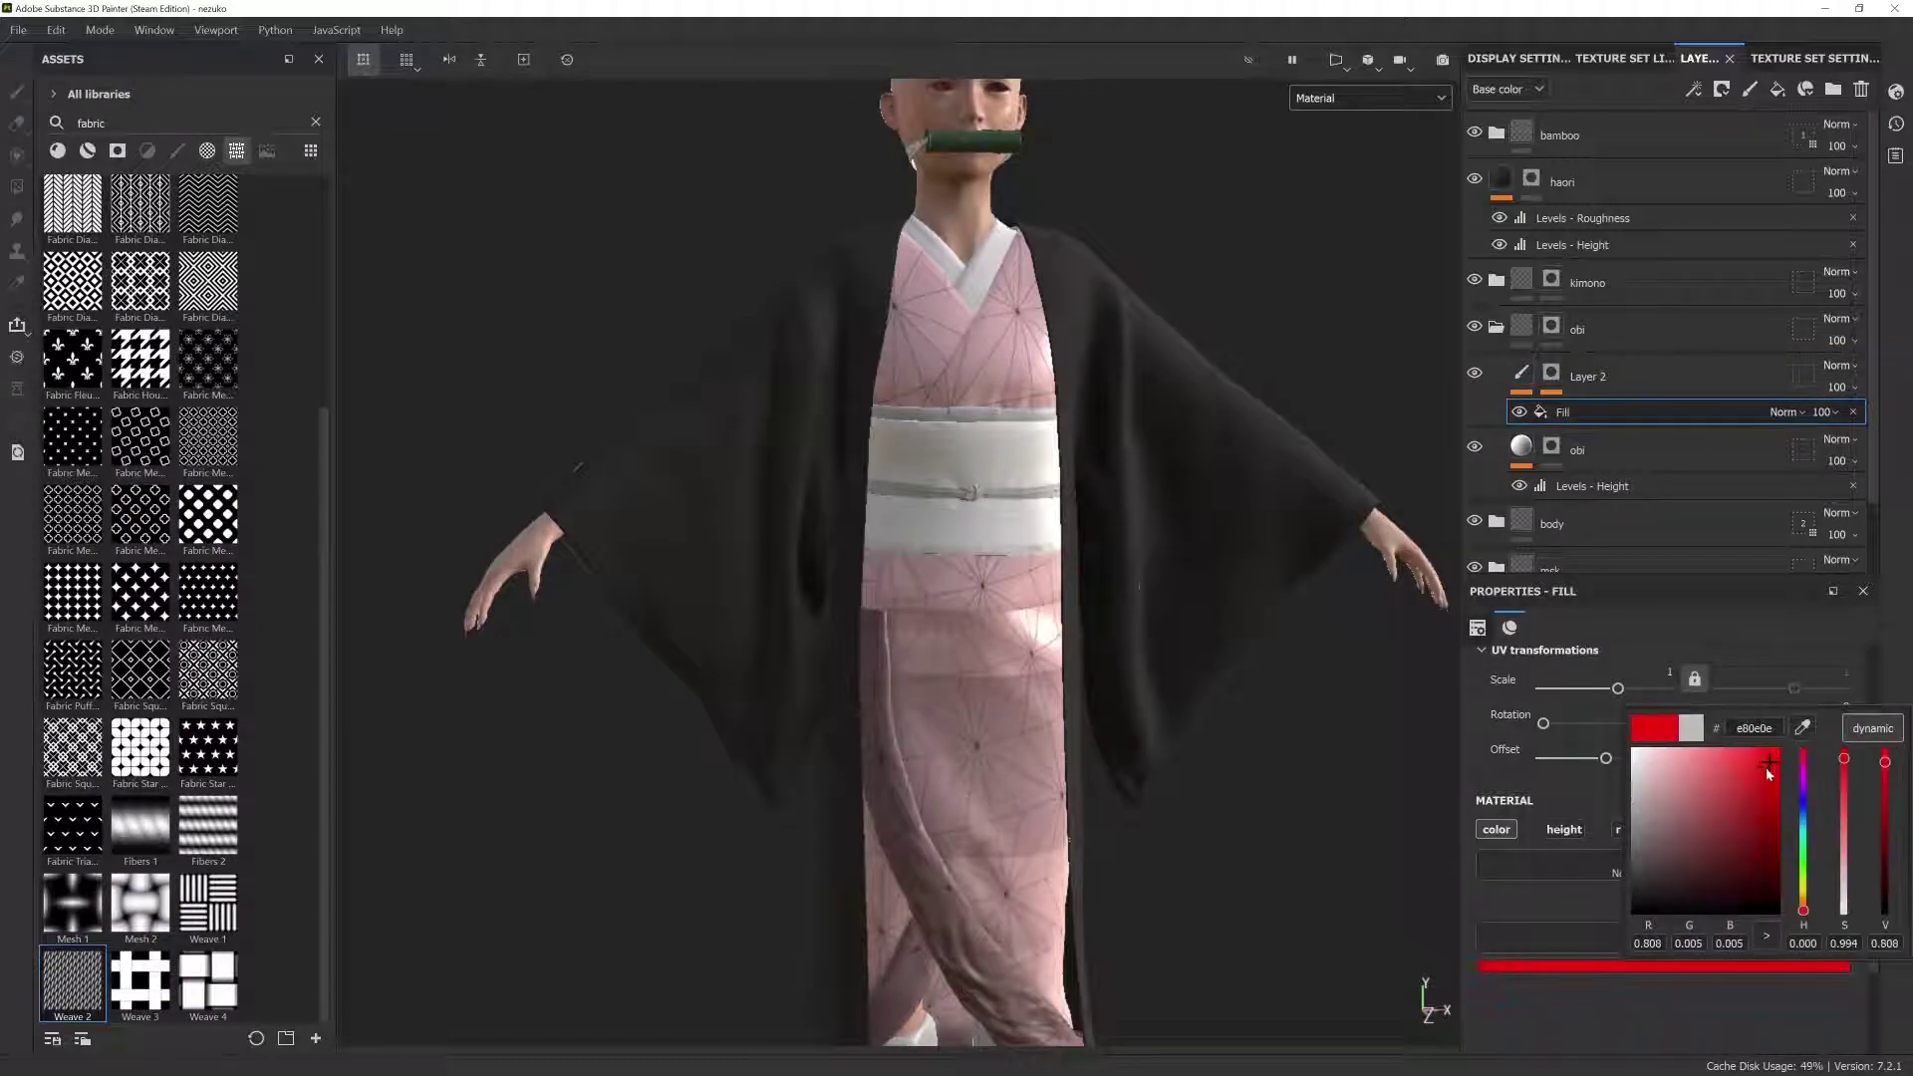
pyautogui.click(1554, 384)
pyautogui.click(1549, 413)
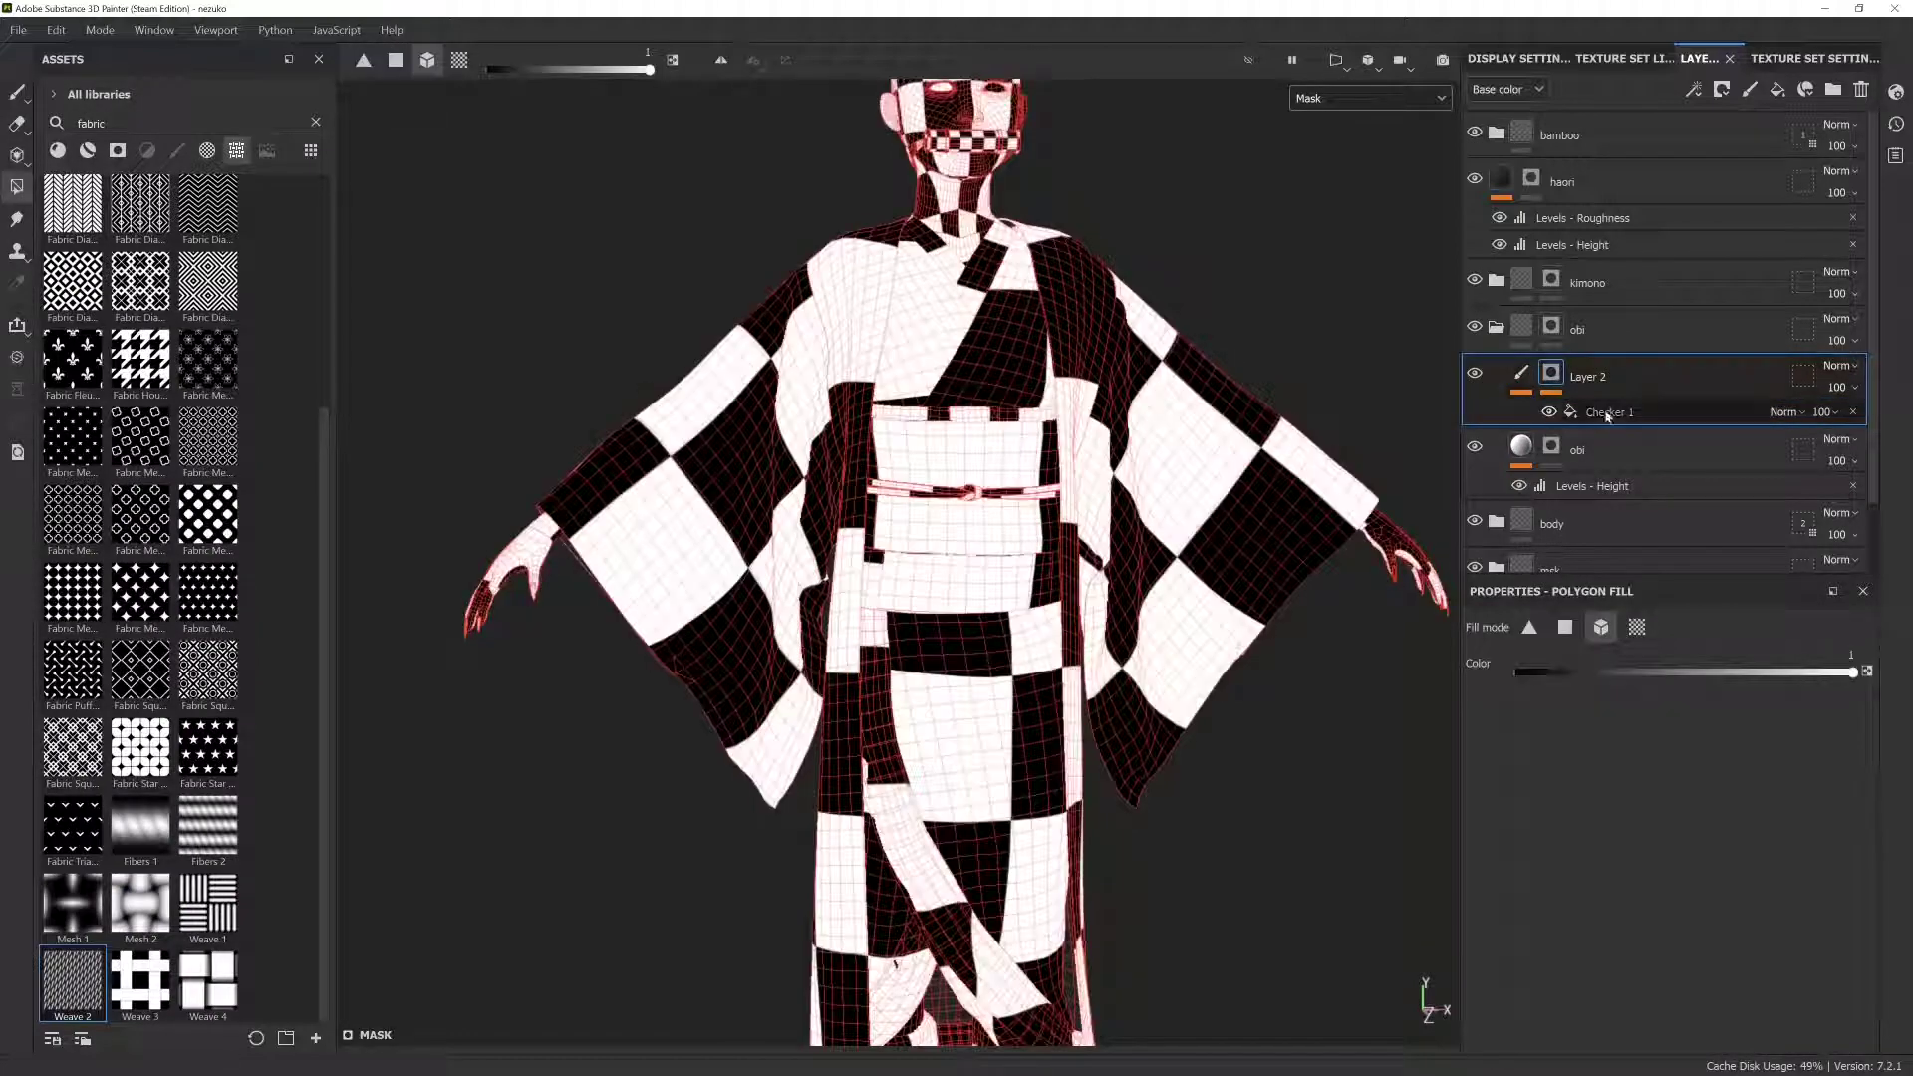
pyautogui.scroll(3, 1166, 608)
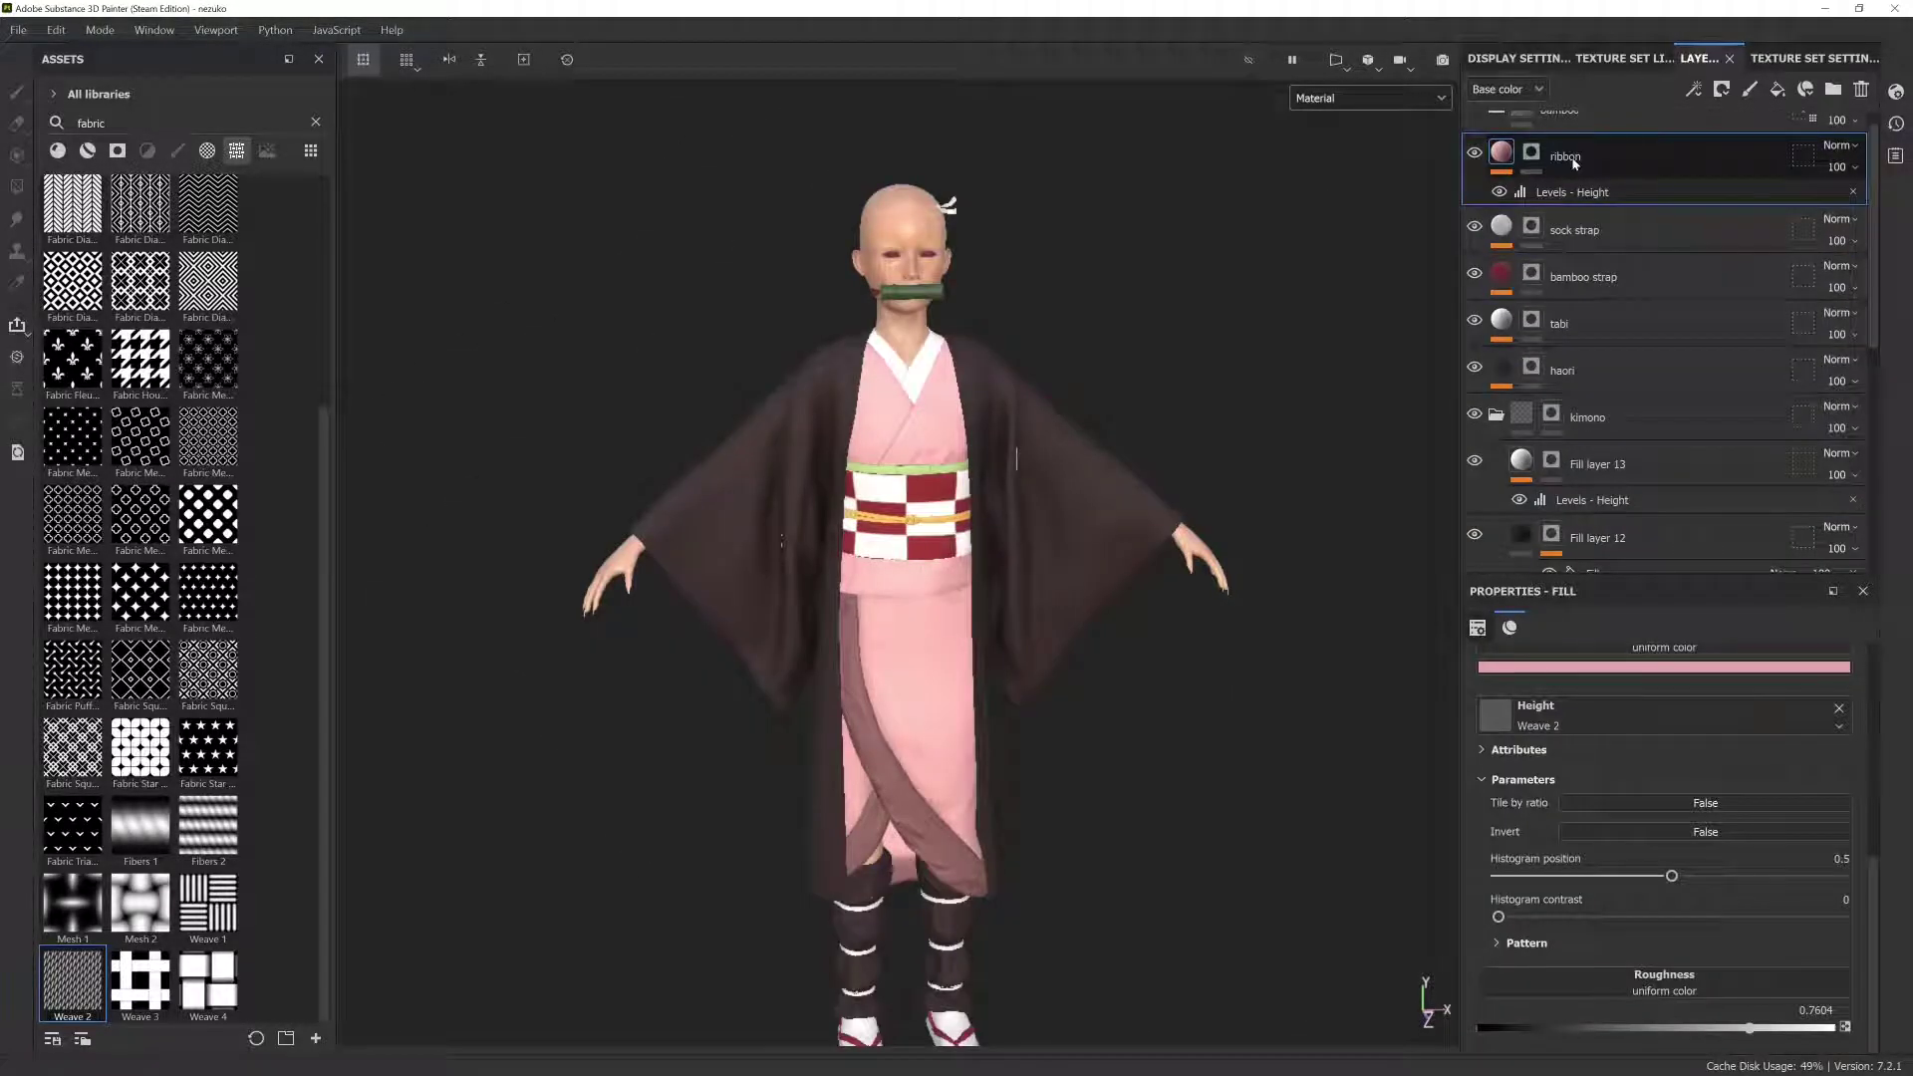
# Step: Inspect the ribbon layer's mask on the head, then return to material view
pyautogui.click(1531, 152)
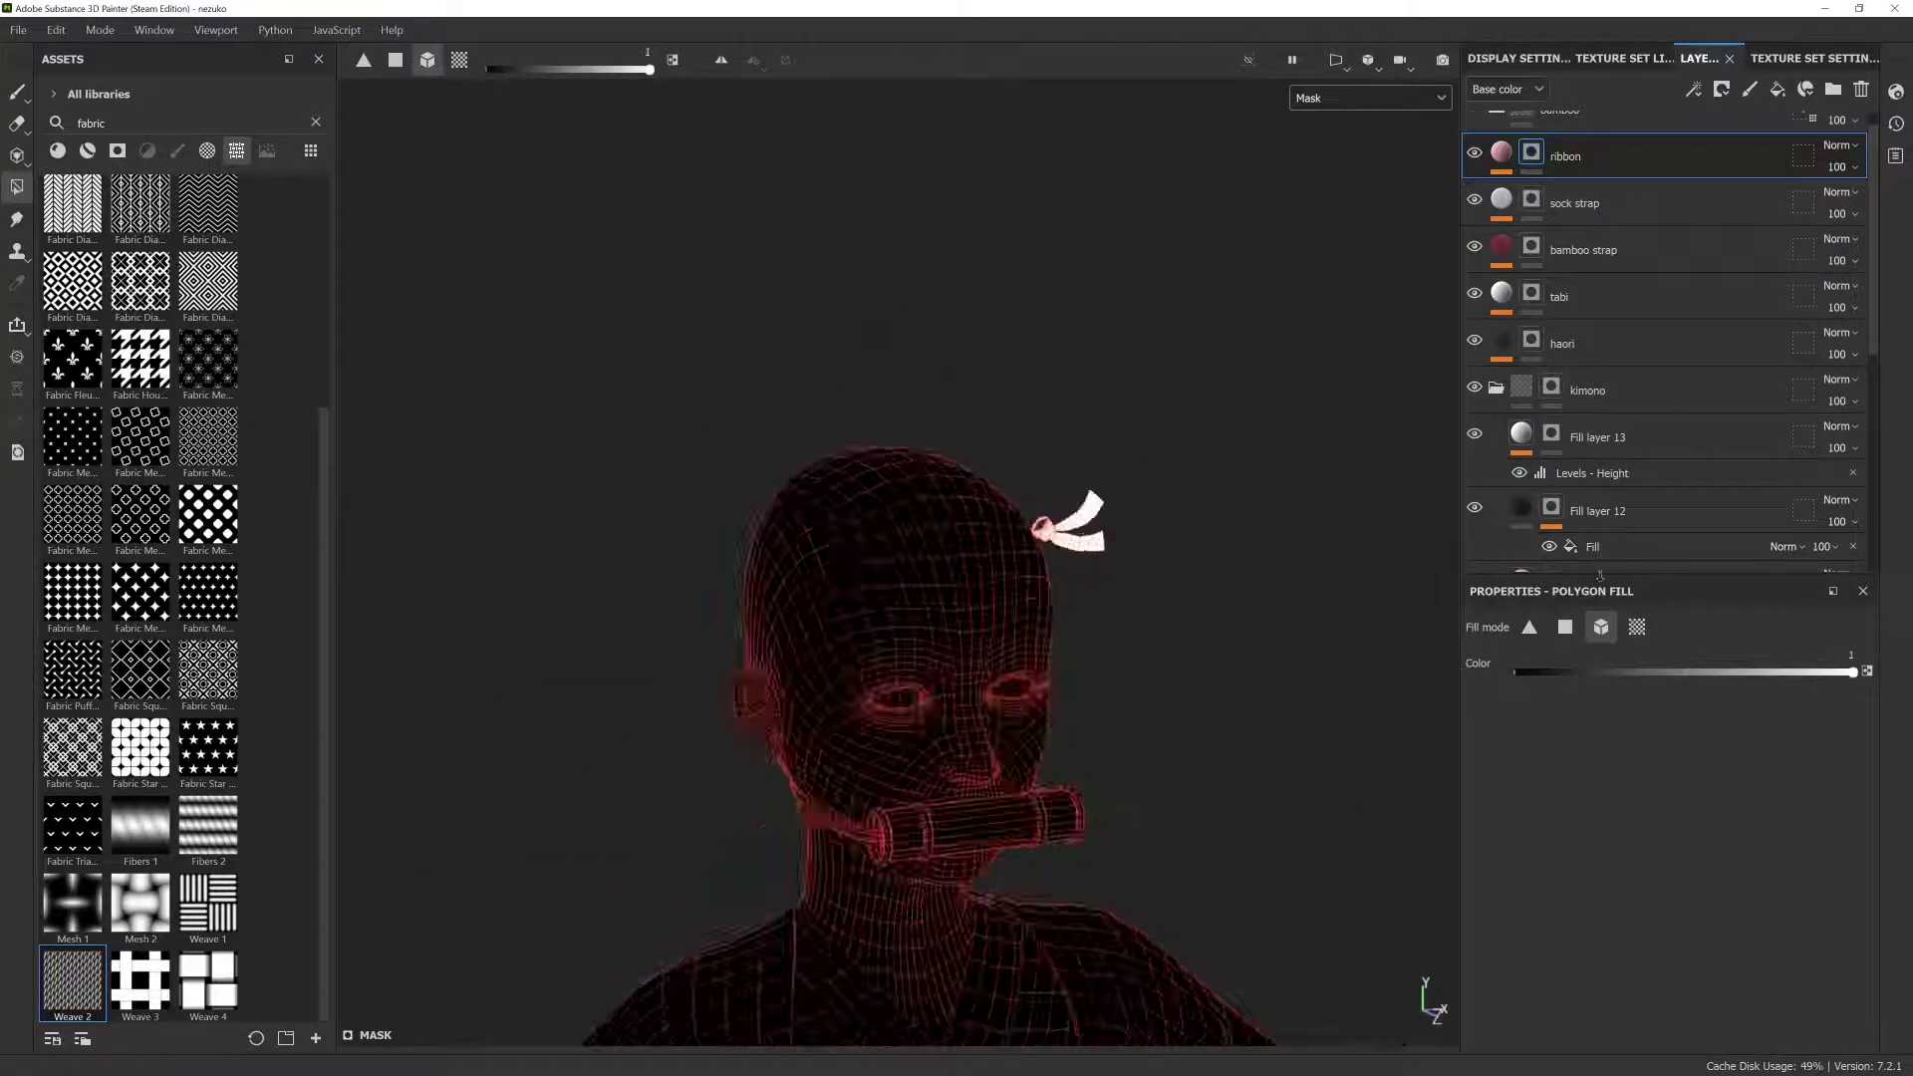
pyautogui.keyDown('alt'); pyautogui.moveTo(1085, 588); pyautogui.dragTo(992, 515); pyautogui.keyUp('alt')
pyautogui.press('m')
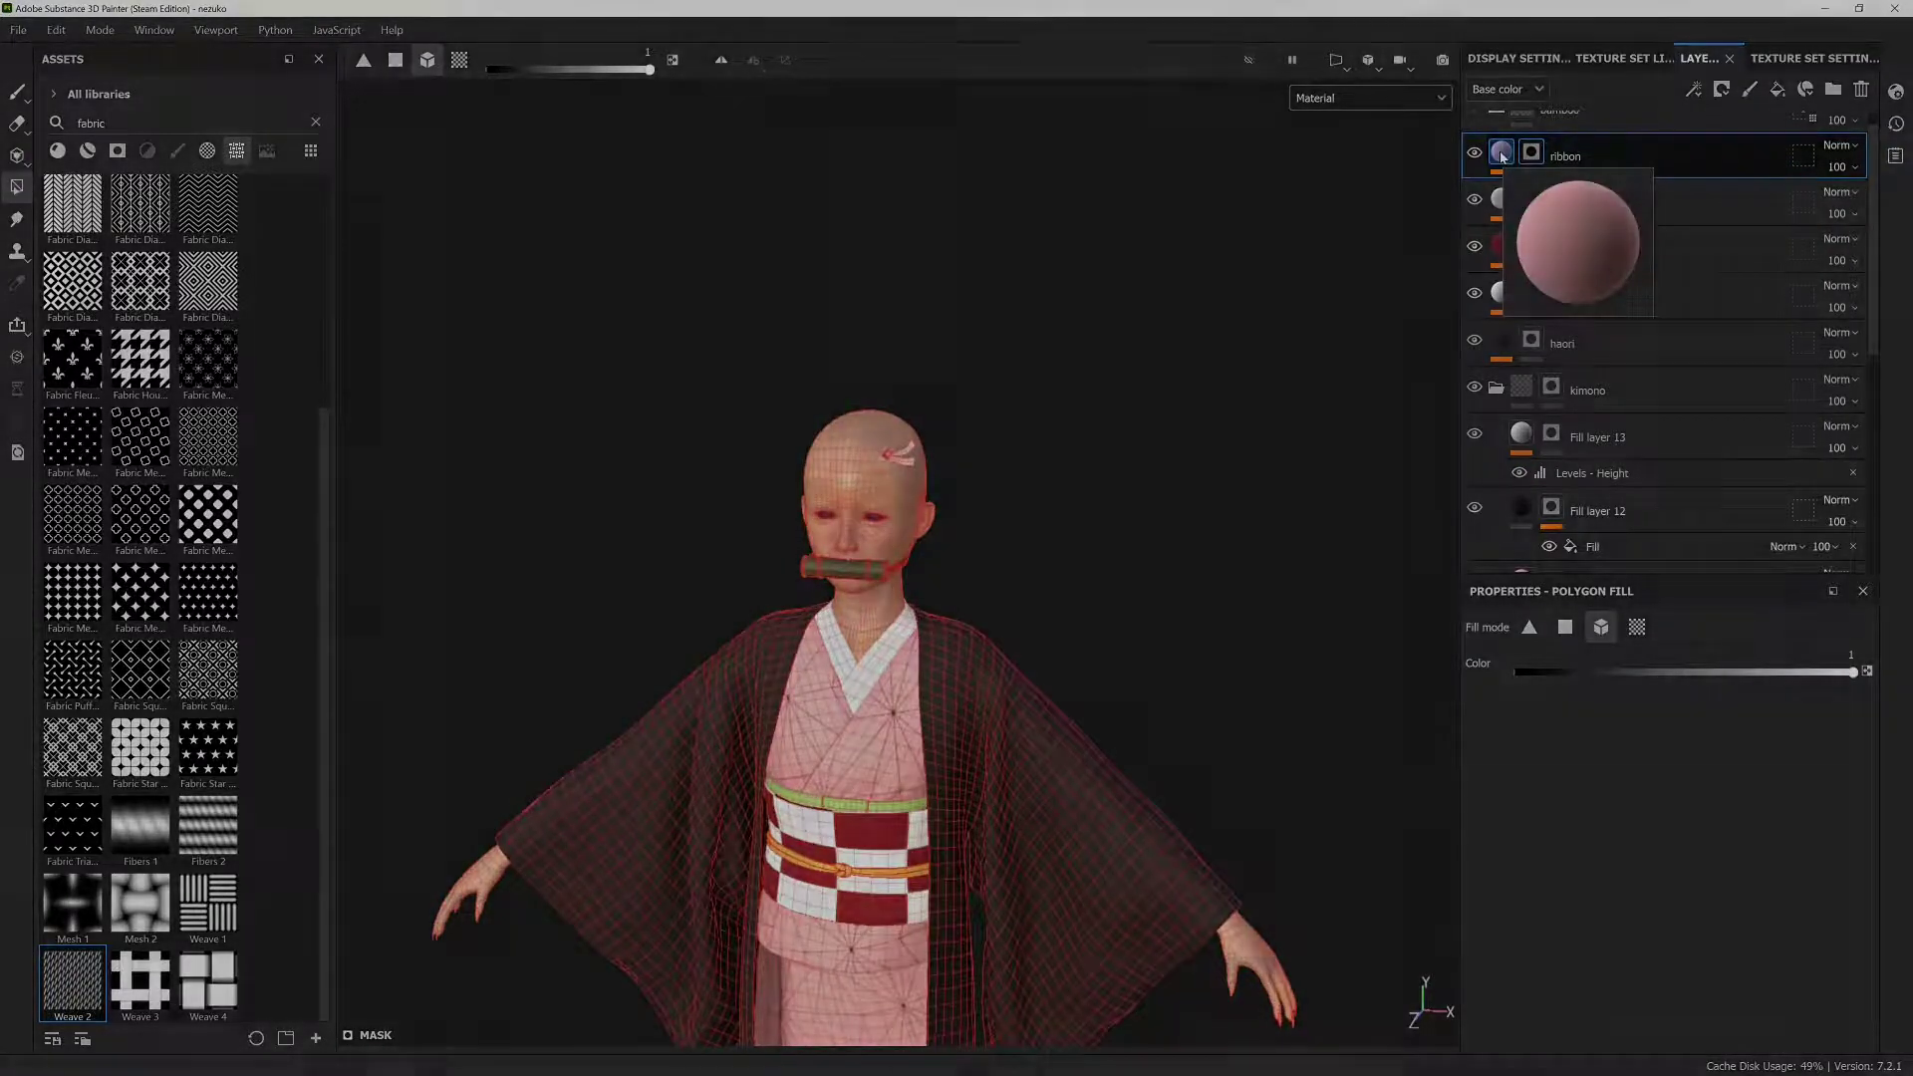